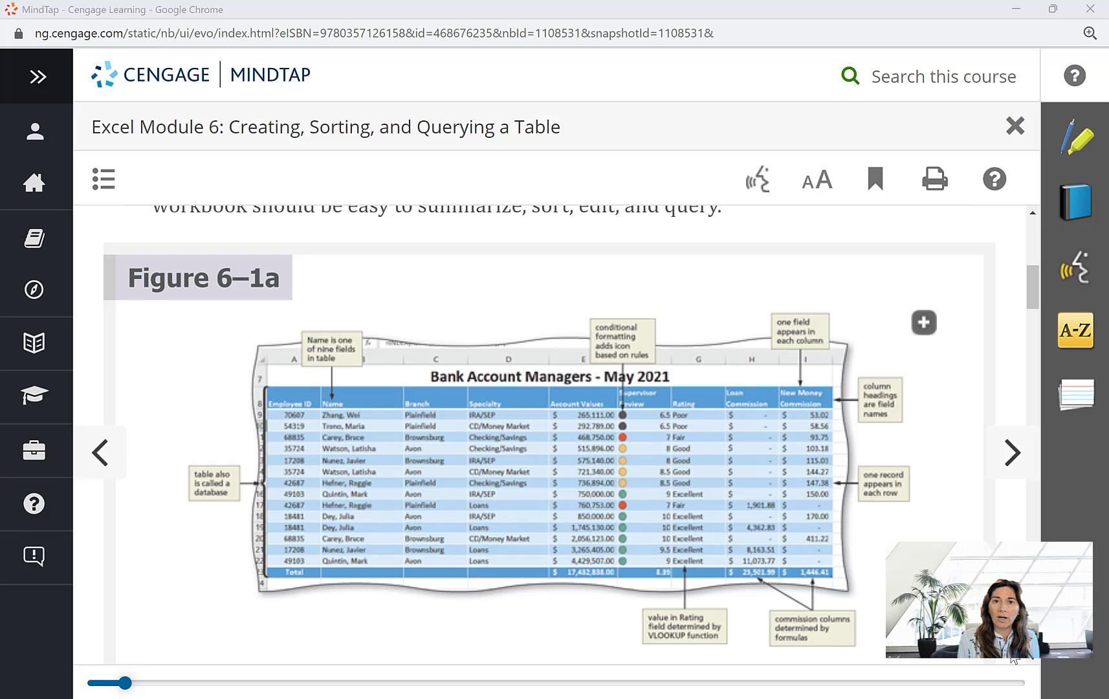
- Examine Figures 6–1a to 6–1c in the module: the account managers table, rating and output areas, and treemap chart
scroll(550, 434, down, 8)
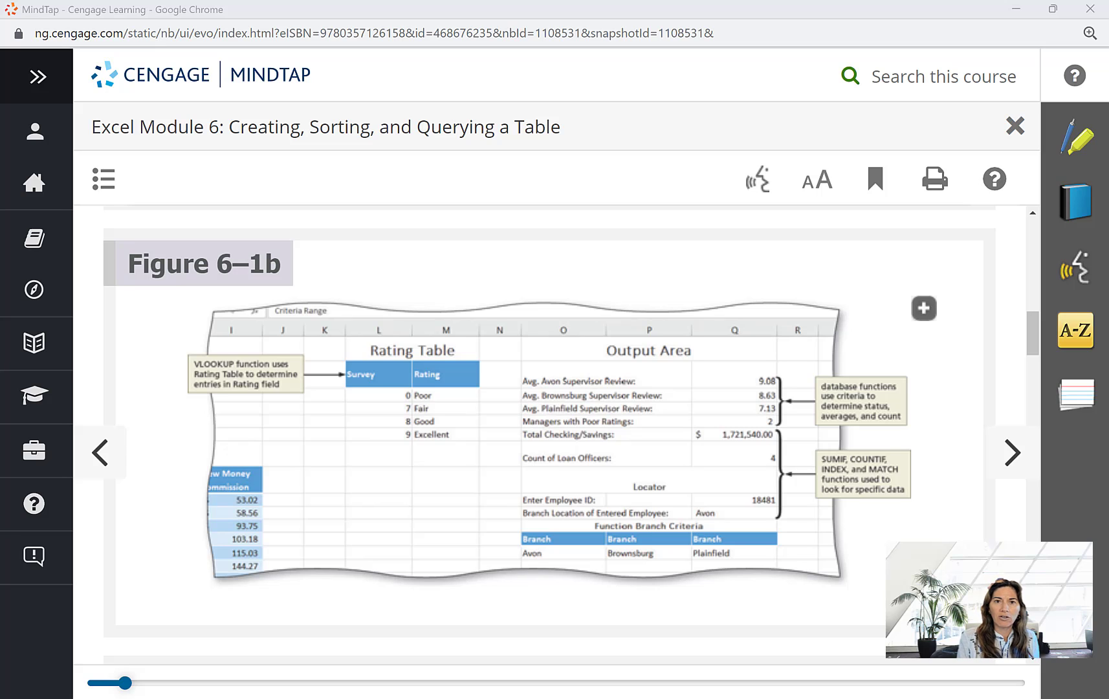
scroll(550, 433, down, 4)
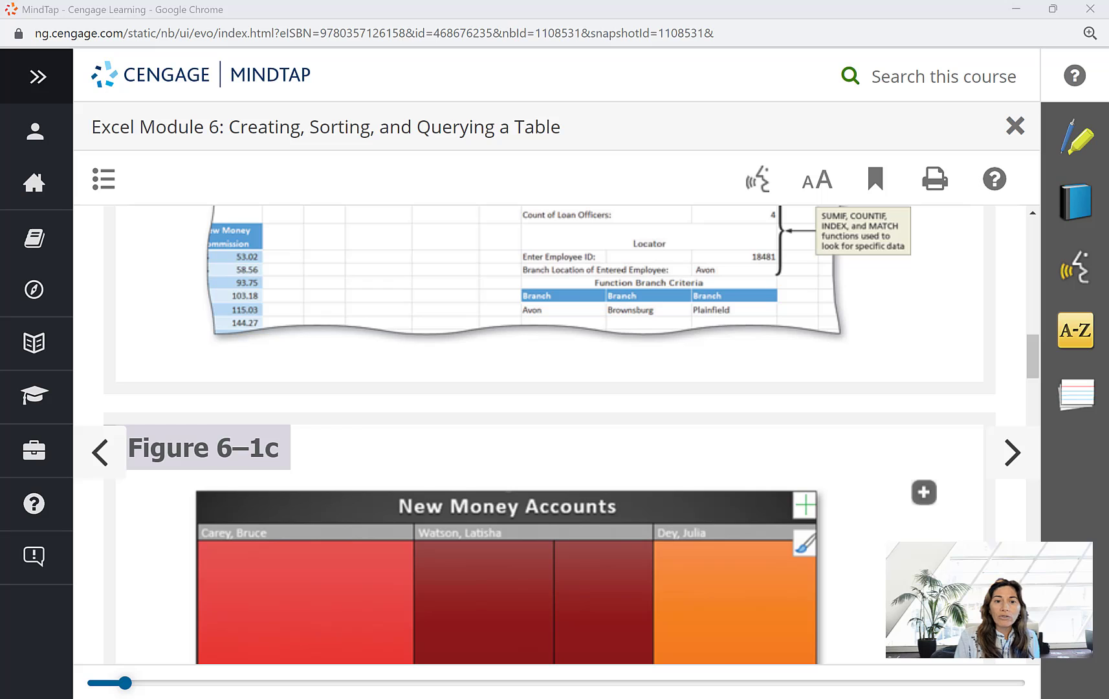
scroll(556, 433, down, 4)
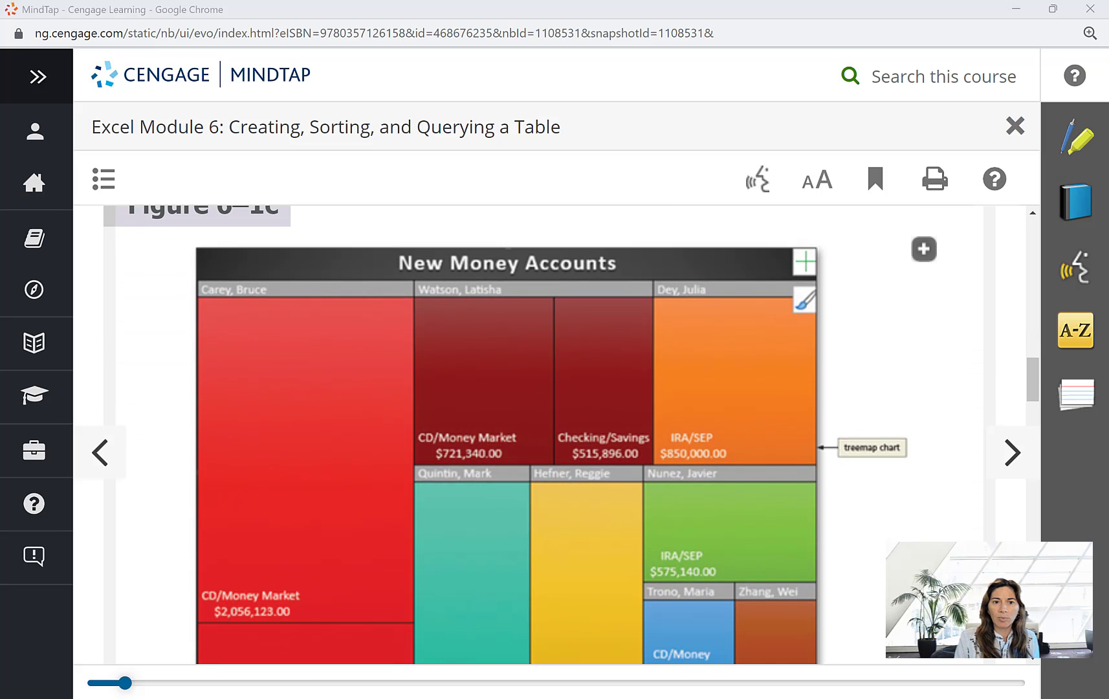
scroll(550, 434, up, 1)
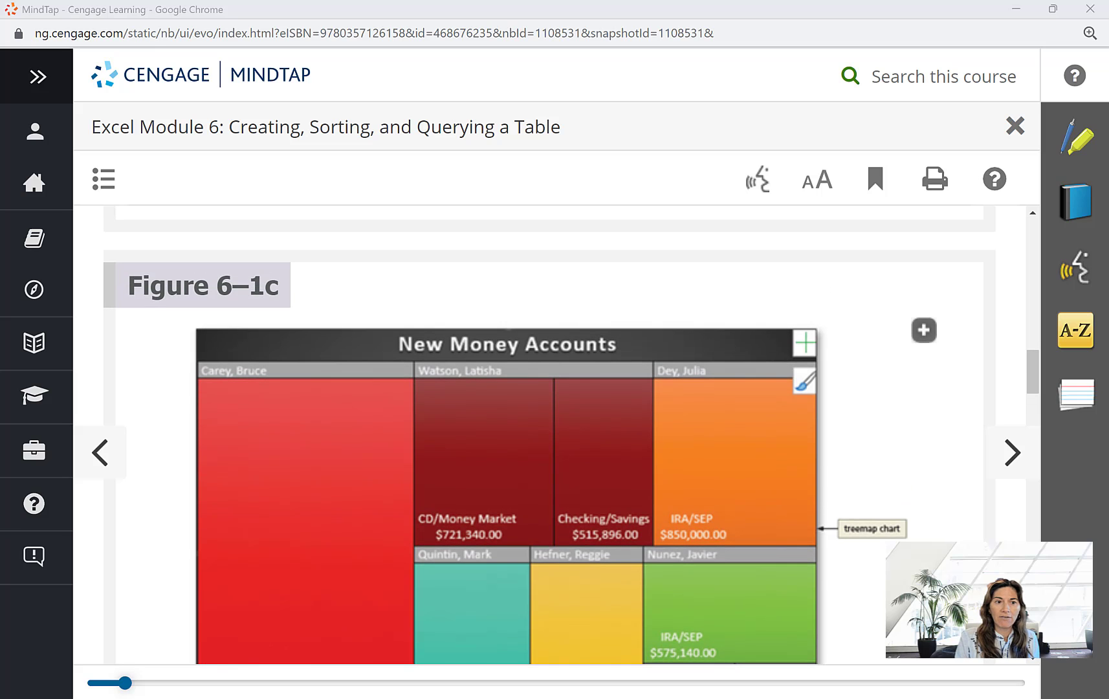
scroll(550, 434, down, 2)
scroll(557, 434, down, 2)
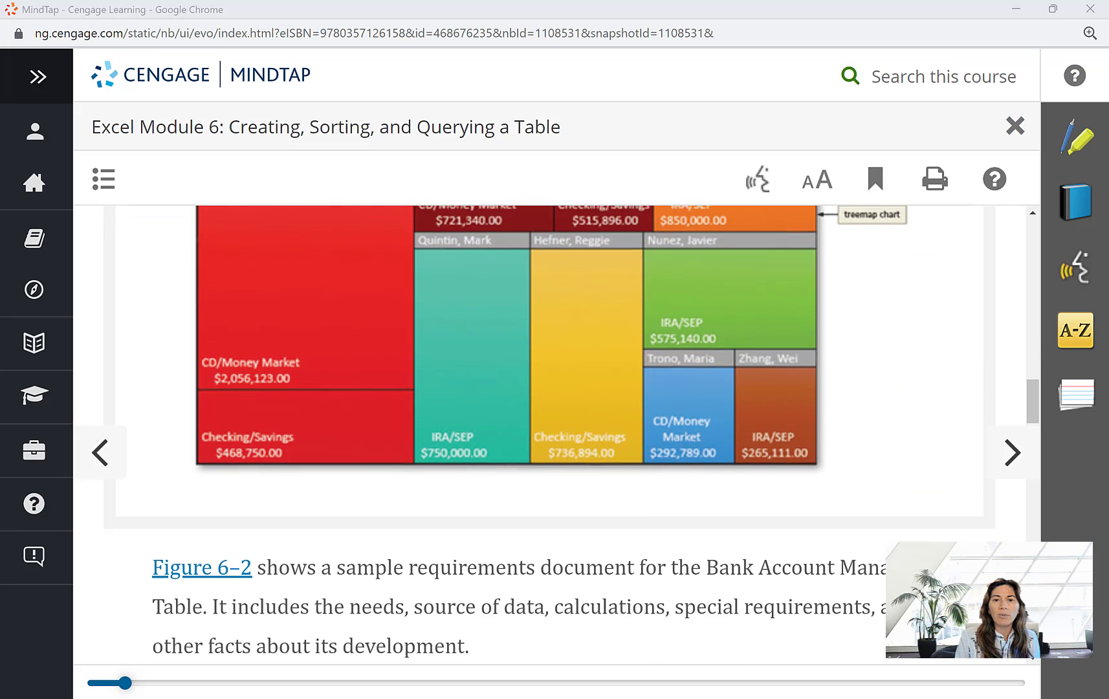
scroll(550, 433, down, 1)
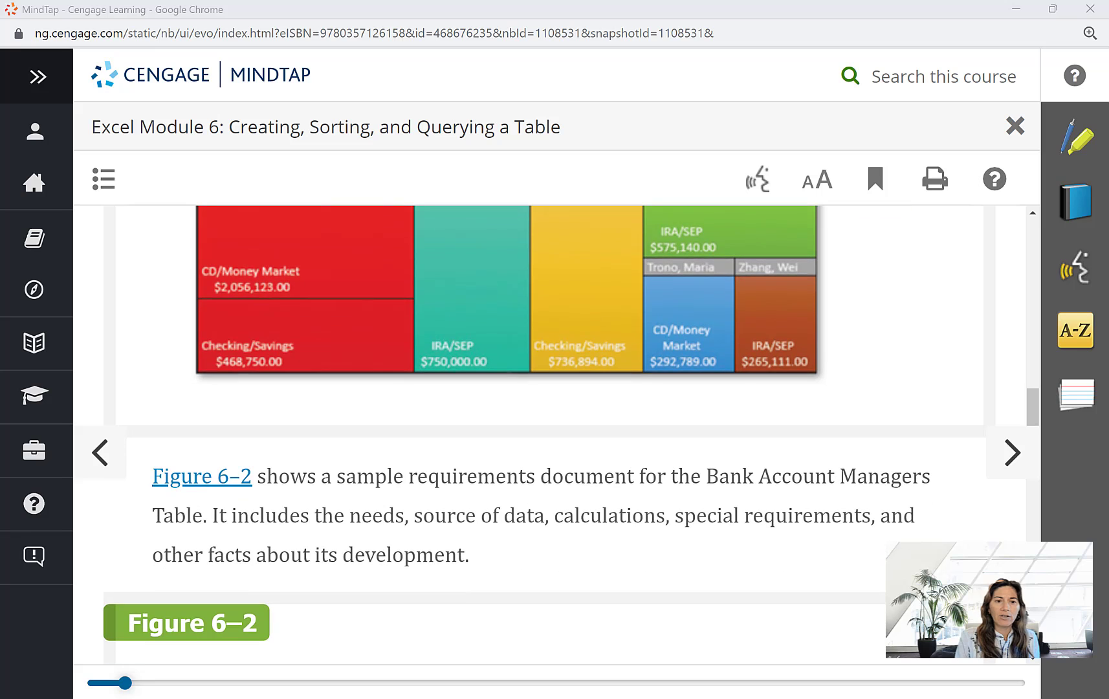
- Read the requirements document in Figure 6–2, the column information in Table 6–1, and the worksheet sketches in Figures 6–3a and 6–3b
scroll(550, 434, down, 2)
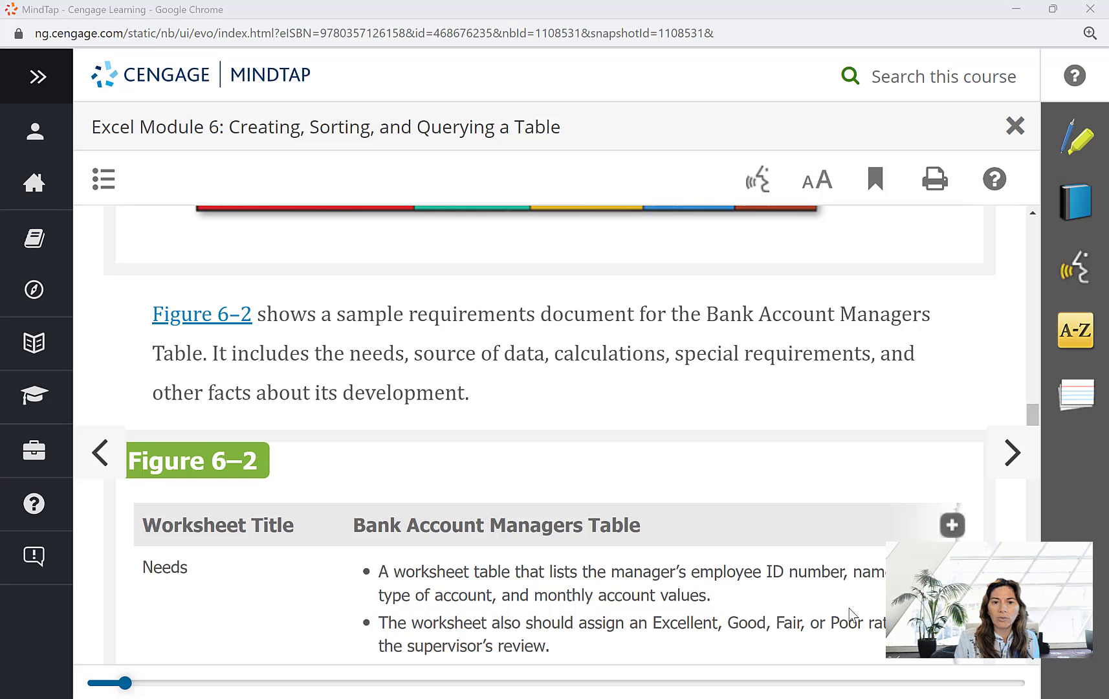
scroll(852, 612, down, 1)
scroll(851, 615, down, 1)
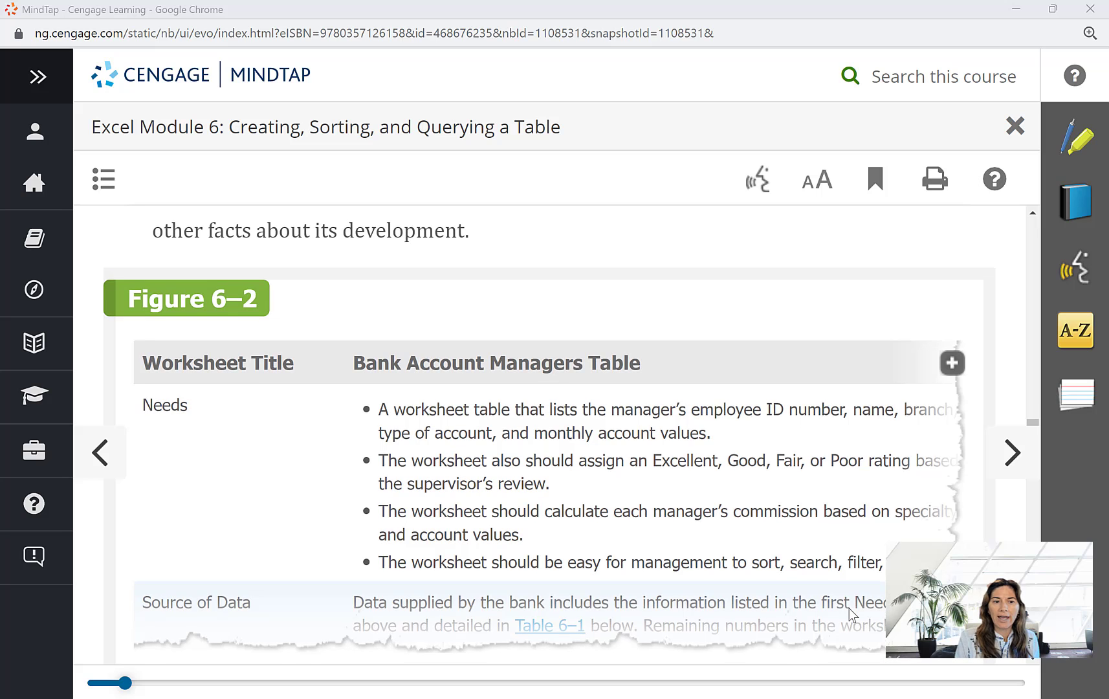
scroll(852, 615, down, 4)
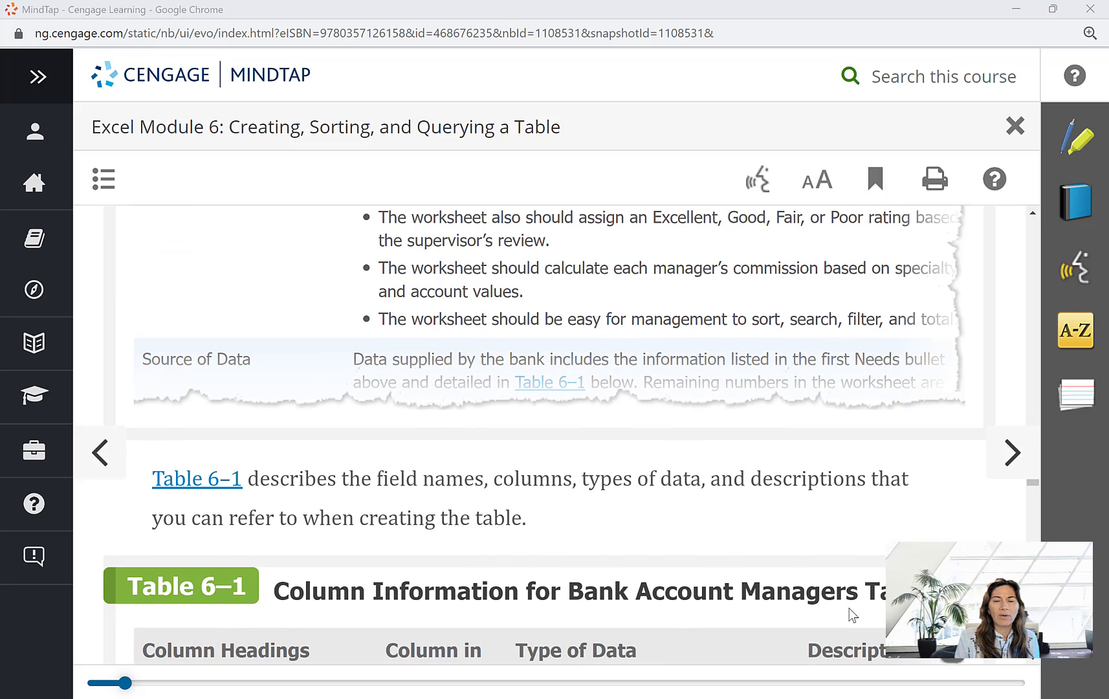
scroll(852, 615, down, 4)
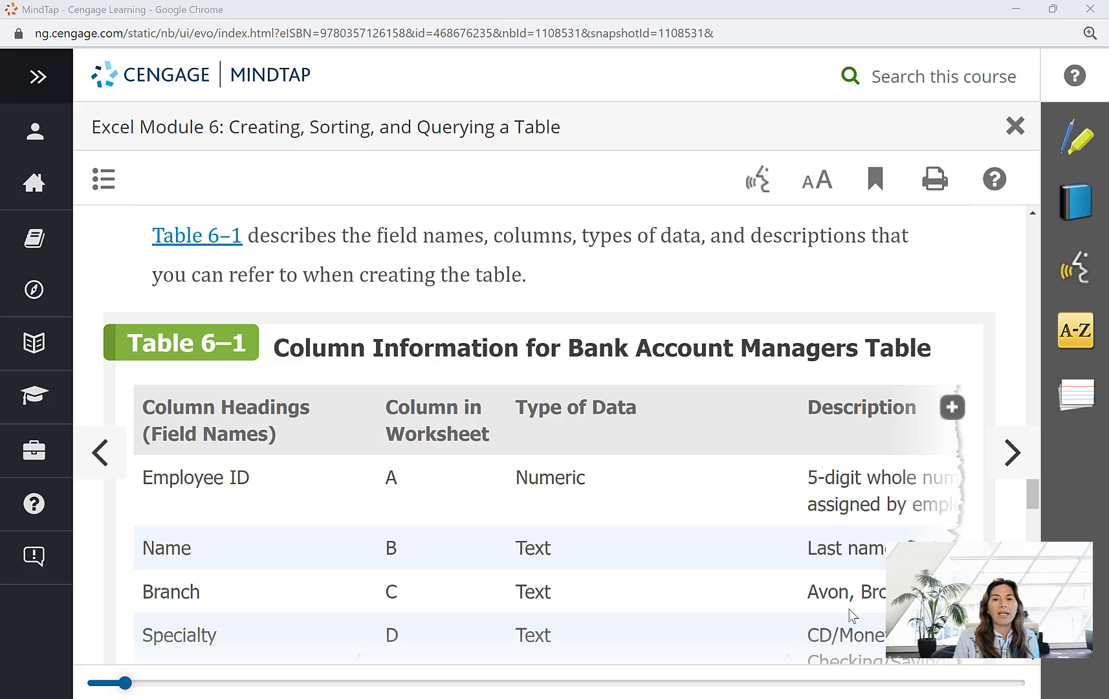
scroll(710, 583, down, 1)
scroll(710, 576, down, 10)
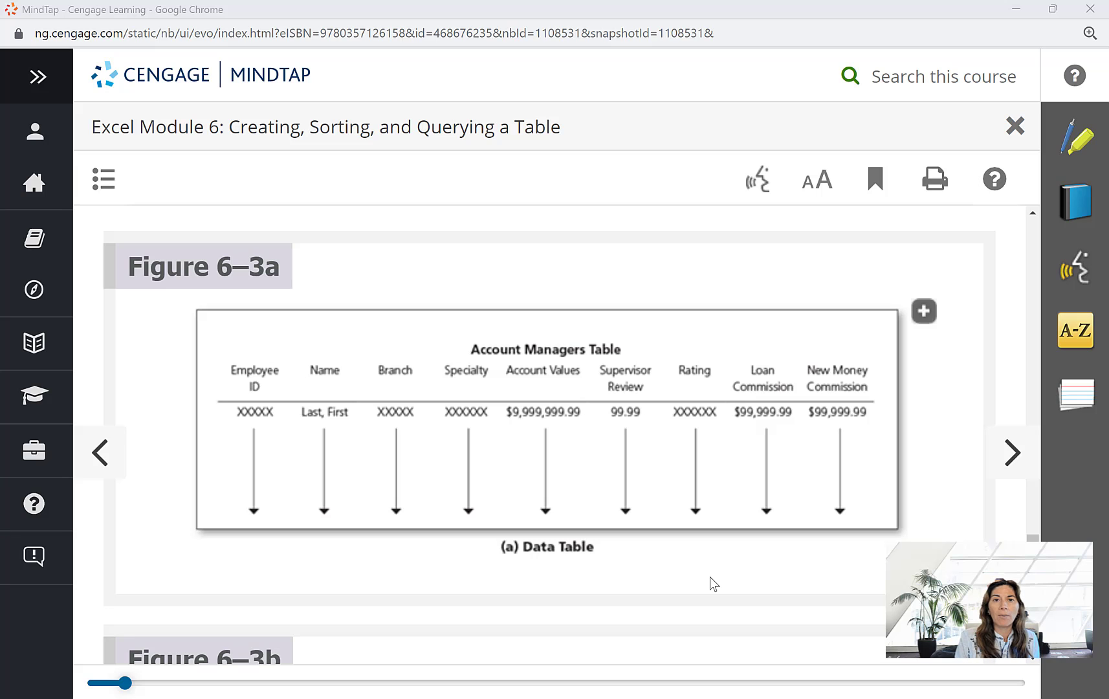
scroll(710, 576, down, 3)
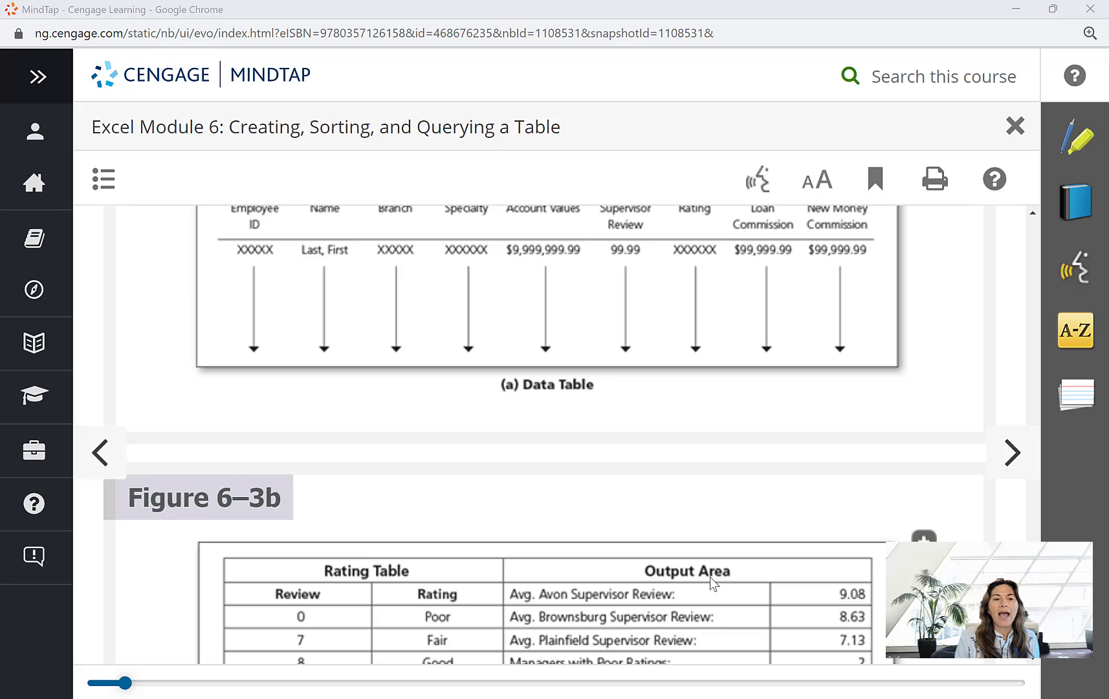
scroll(710, 576, down, 1)
scroll(710, 576, down, 3)
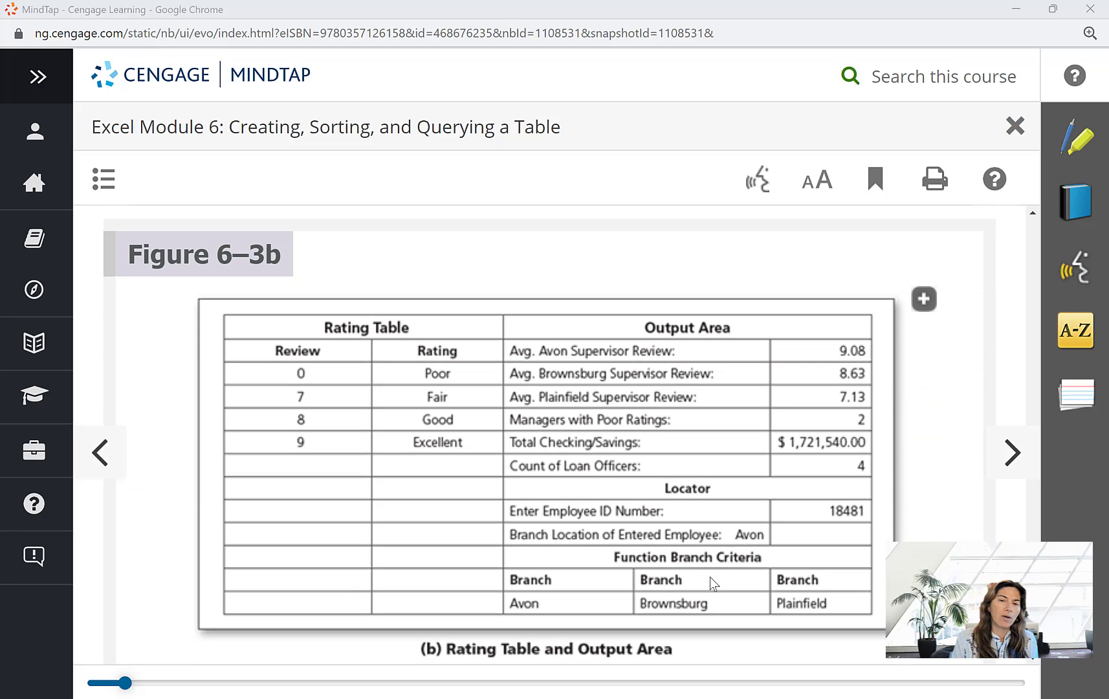
scroll(709, 576, down, 3)
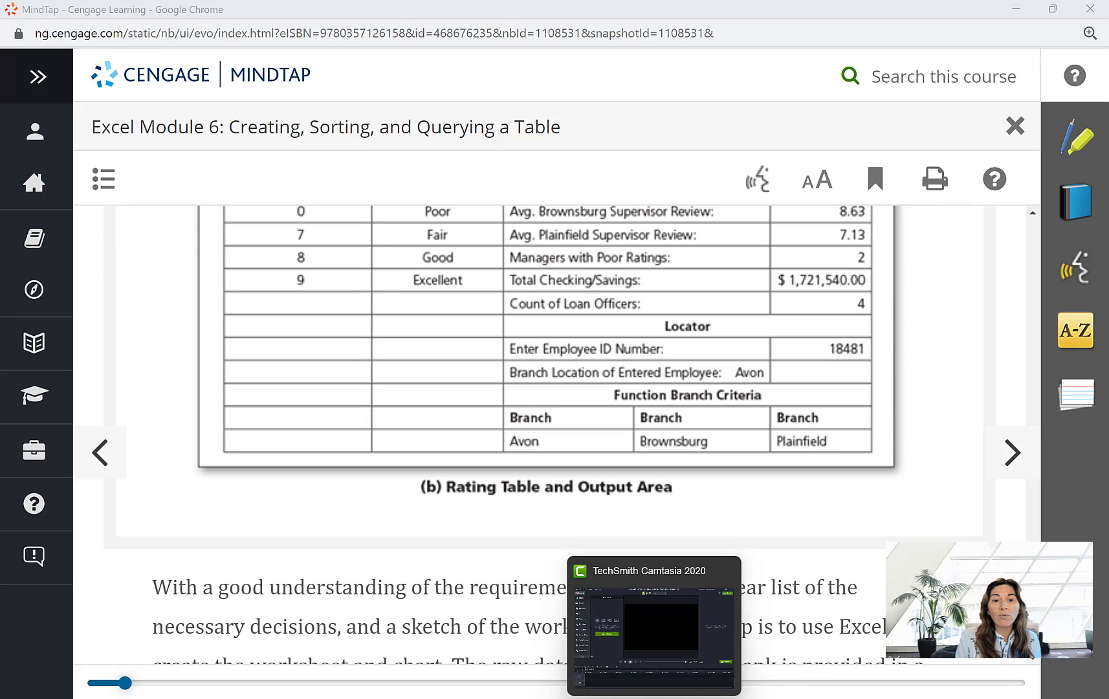
- Switch to the SC_EX_6-1 workbook in Excel and set the May 2021 worksheet's zoom to 110%
click(613, 698)
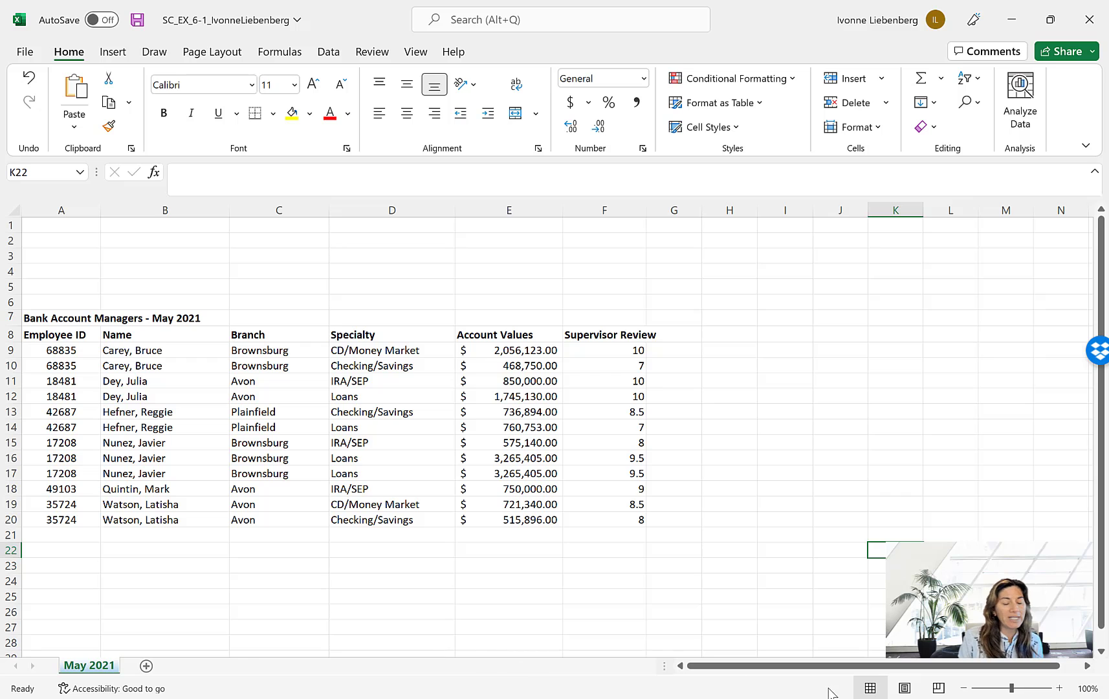
click(1059, 687)
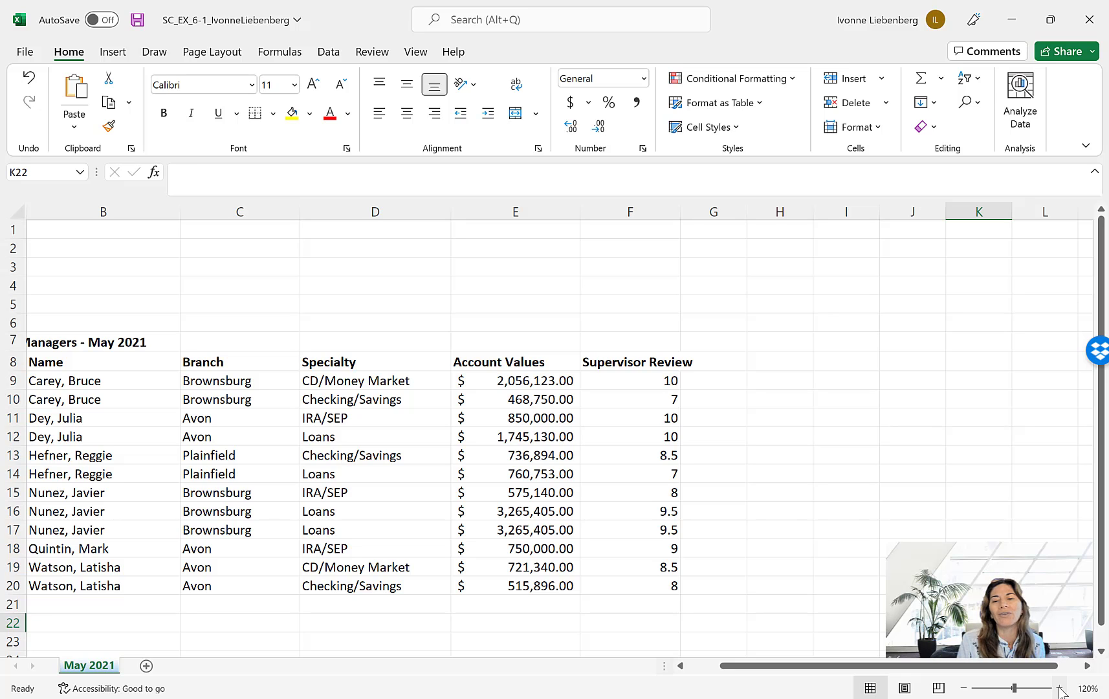
click(963, 688)
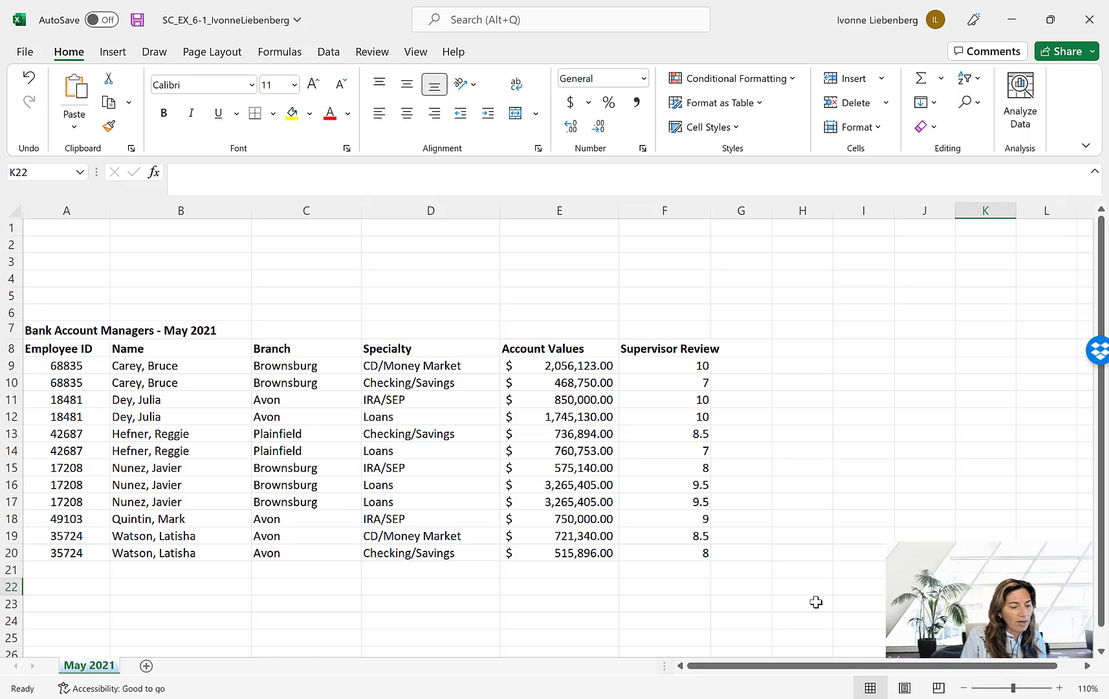
- Format the range A8:F20 as a table with headers, using the blue style in the second row of the Medium styles
scroll(828, 579, down, 1)
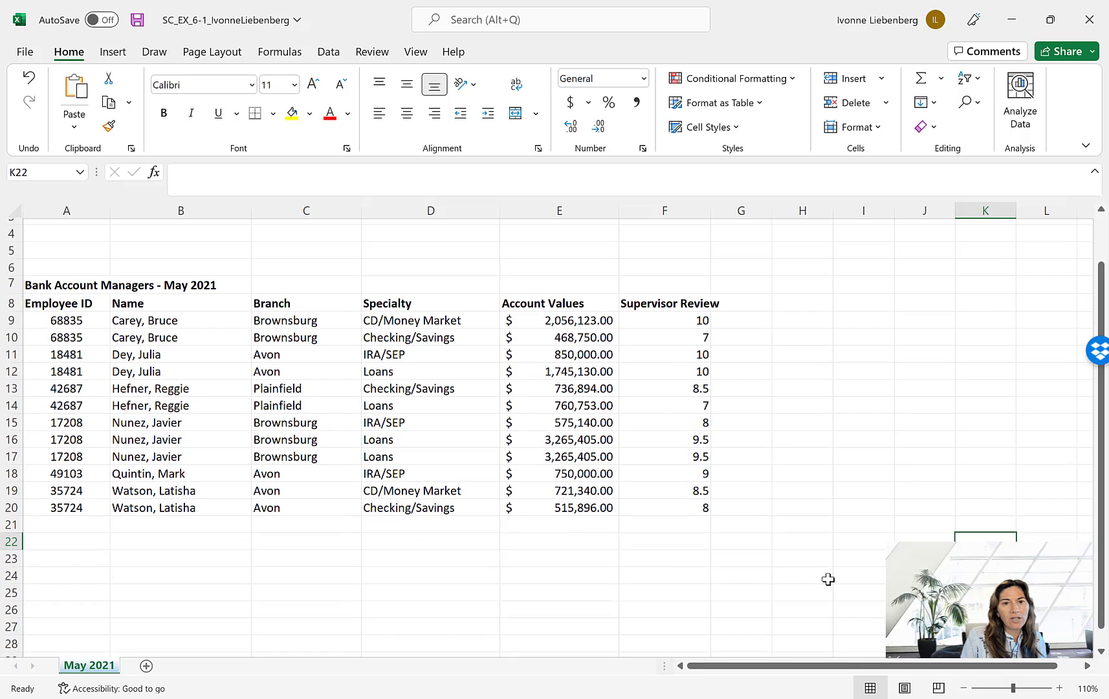
scroll(829, 579, down, 1)
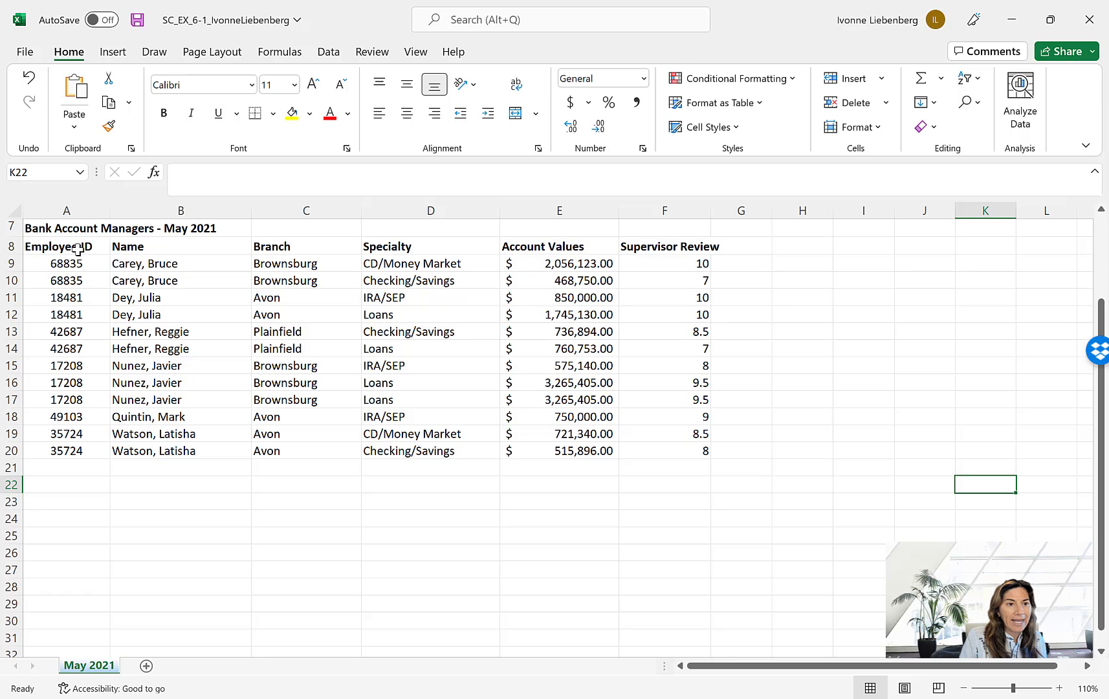
drag(78, 249, 698, 452)
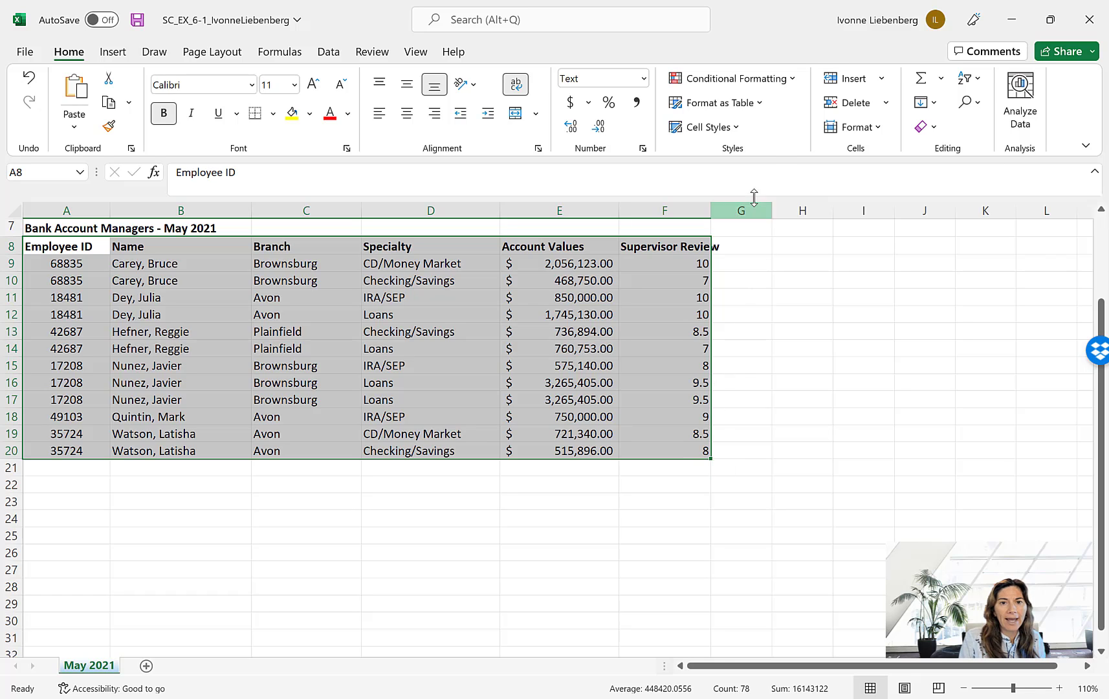
click(755, 106)
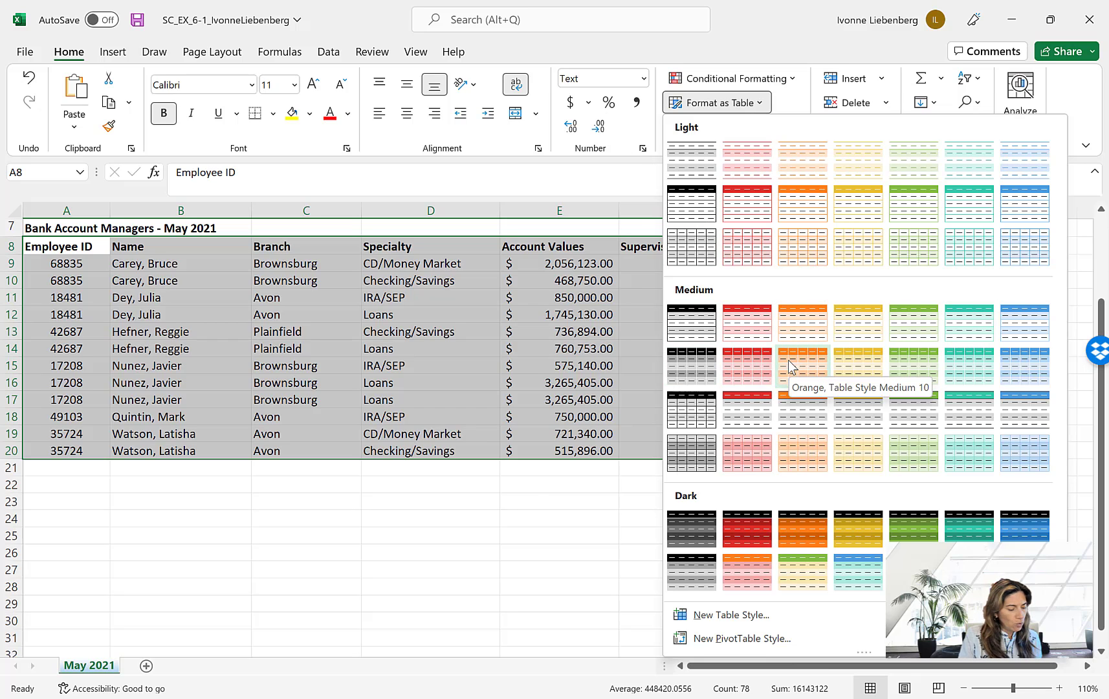
click(1032, 378)
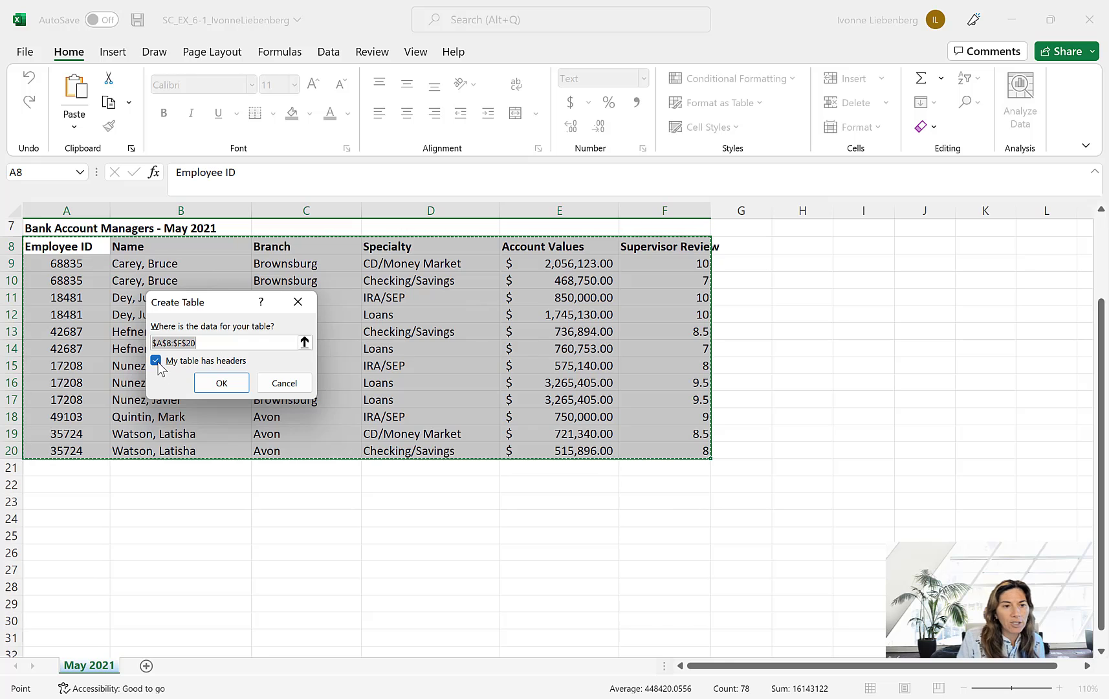
click(221, 383)
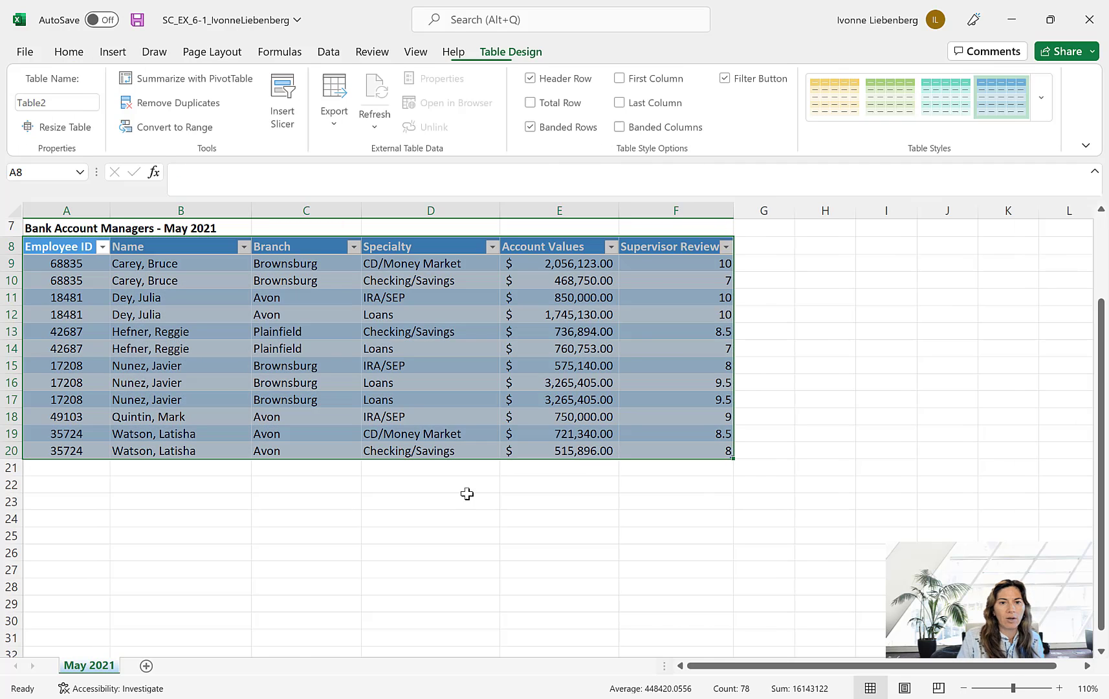
click(806, 374)
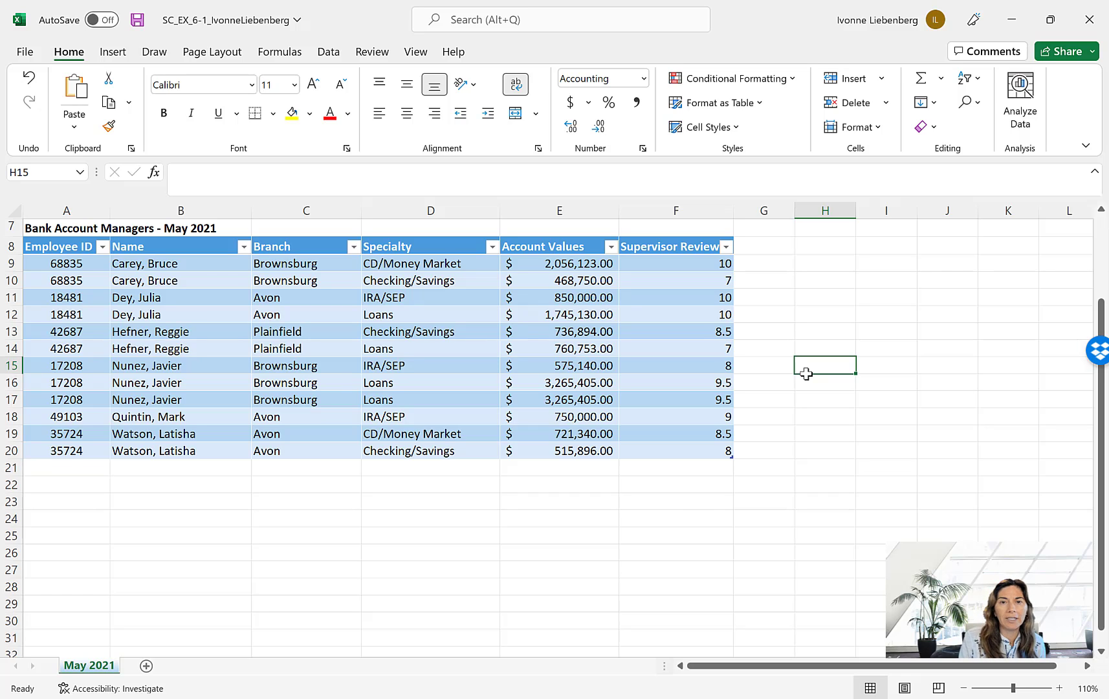
- Examine the sort and filter options of the table's Employee ID column
click(102, 247)
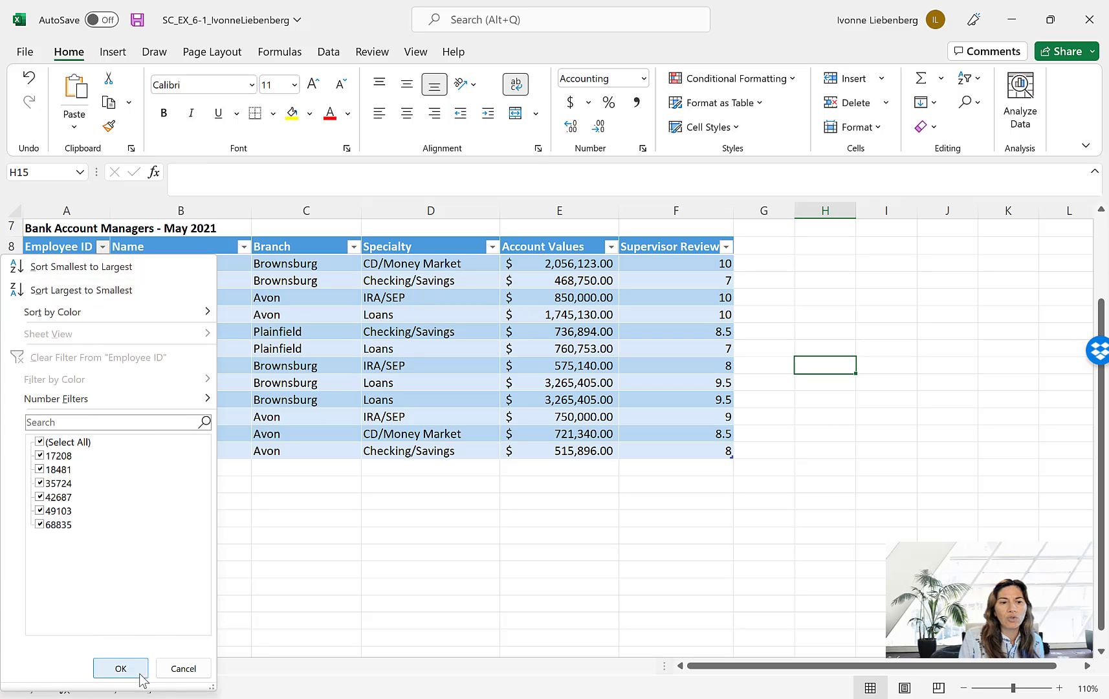
click(197, 670)
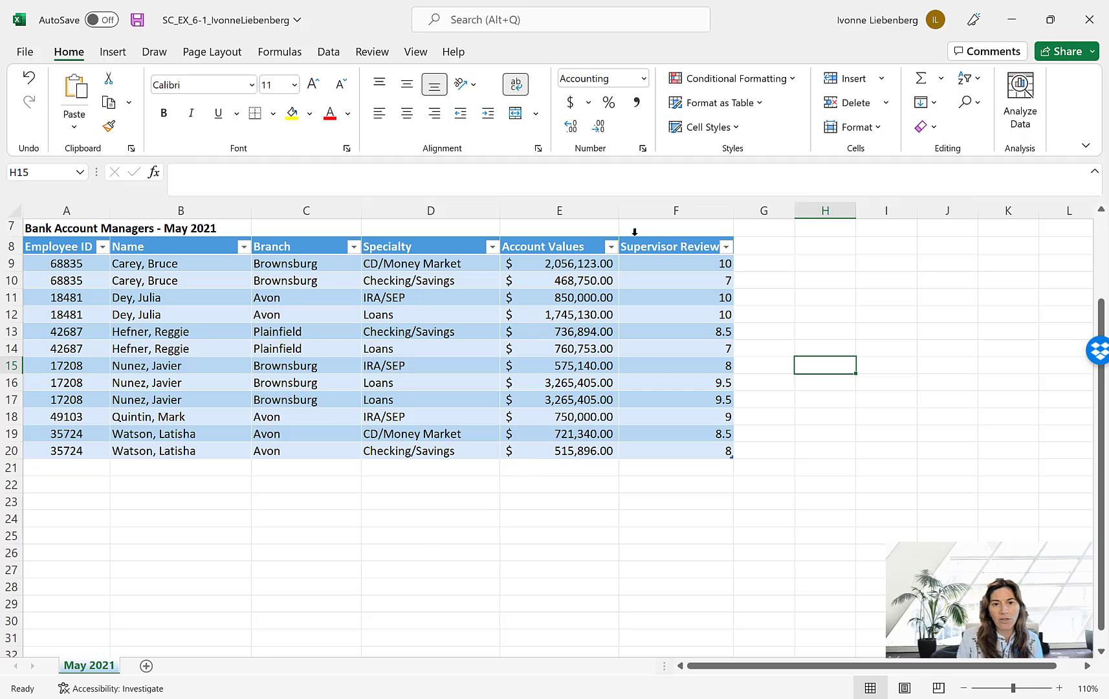
- Set the width of column F, Supervisor Review, to 13
click(663, 207)
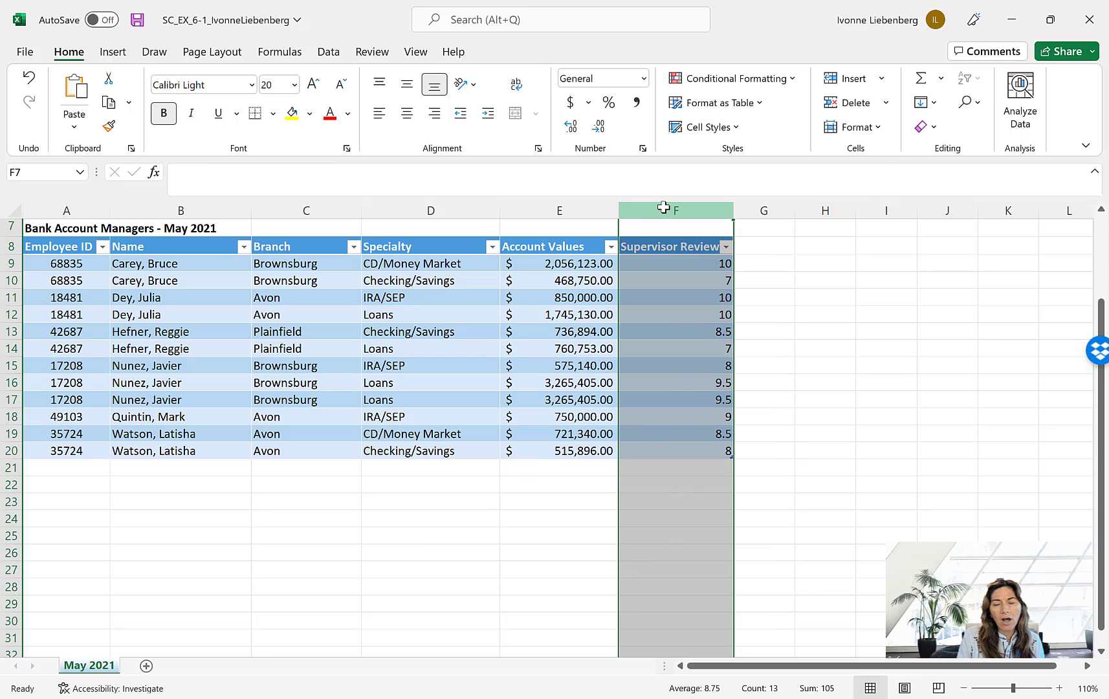
right_click(663, 207)
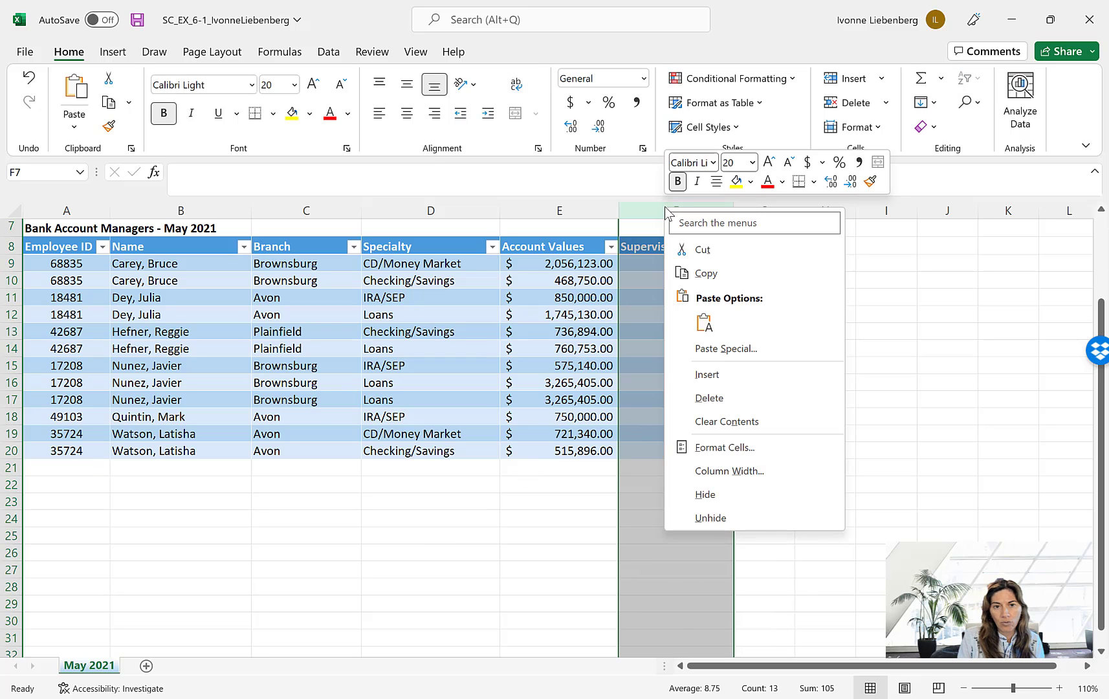
click(736, 473)
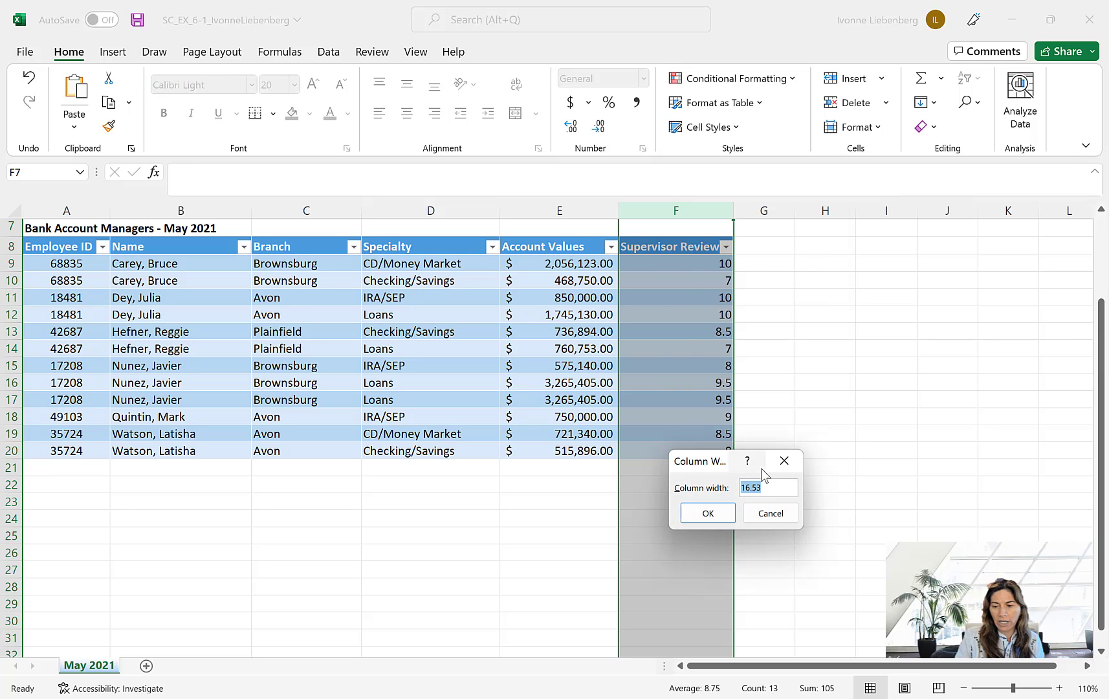
text(13)
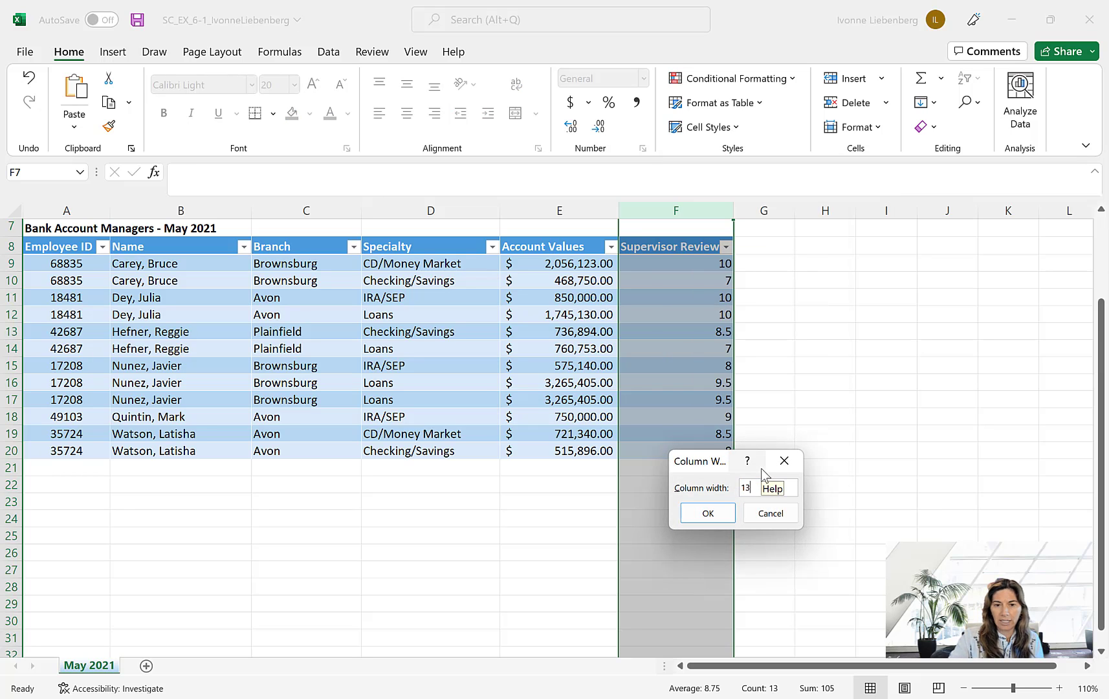
click(717, 519)
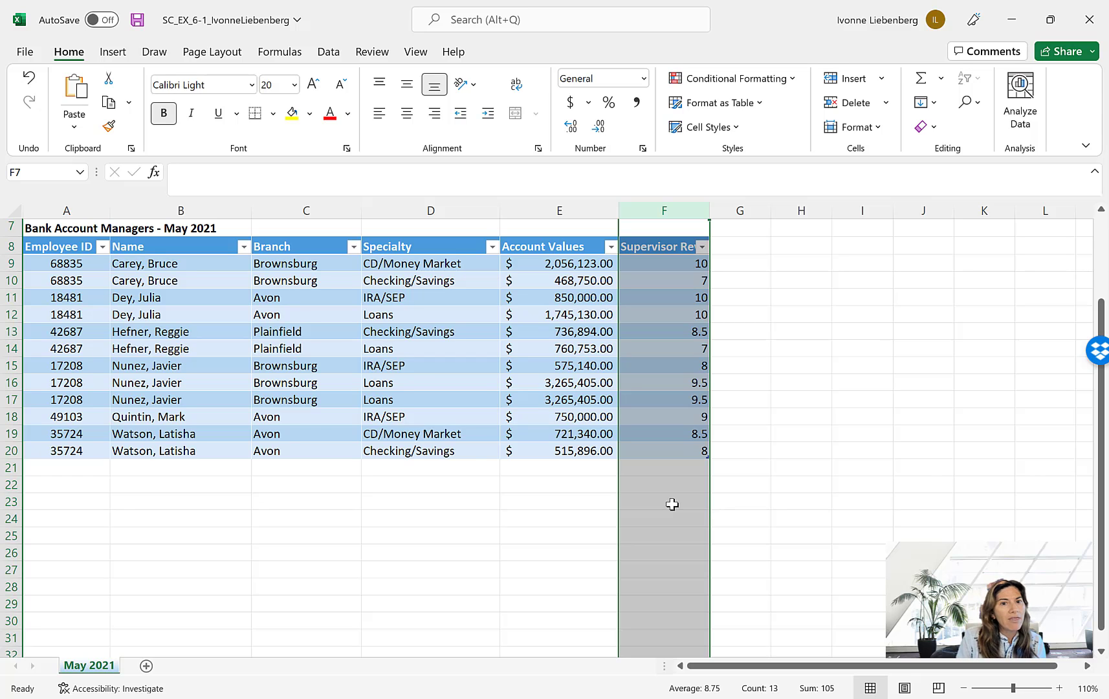
- Set the height of header row 8 to 30 and wrap the text of the Supervisor Review heading in F8
click(11, 245)
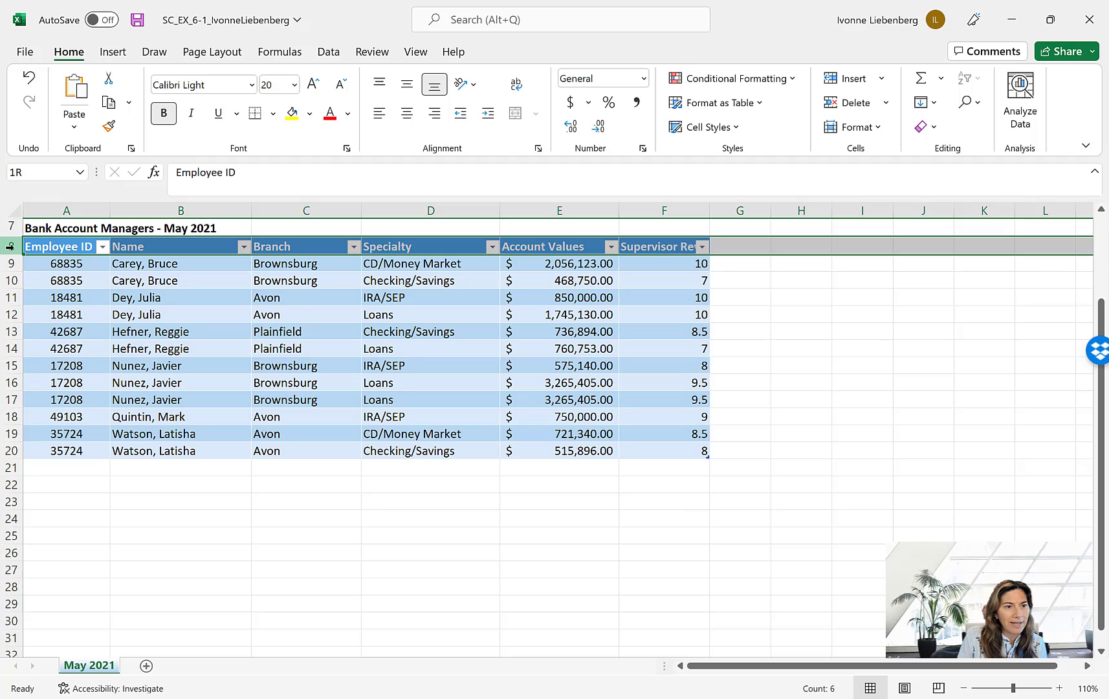
right_click(11, 246)
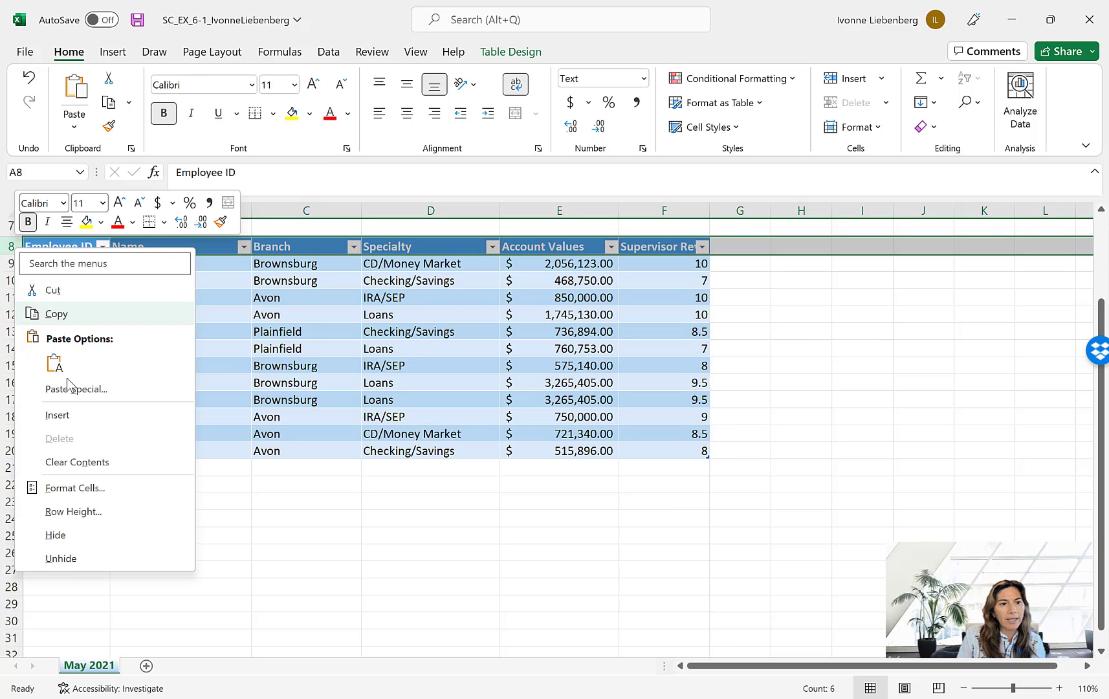
click(72, 511)
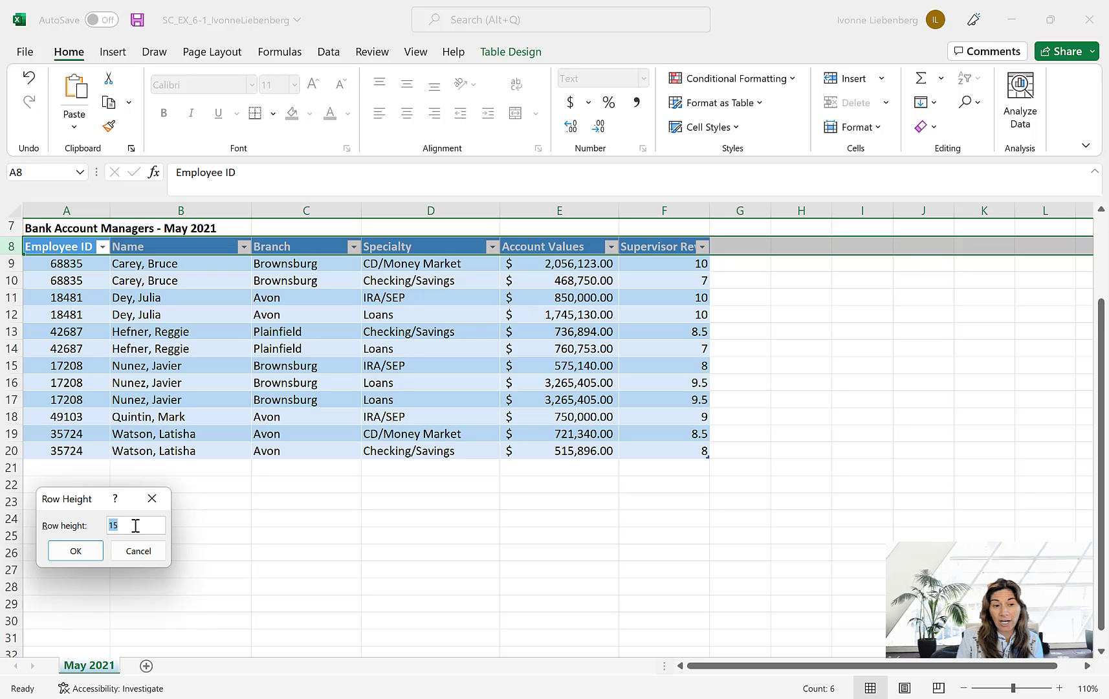
text(30)
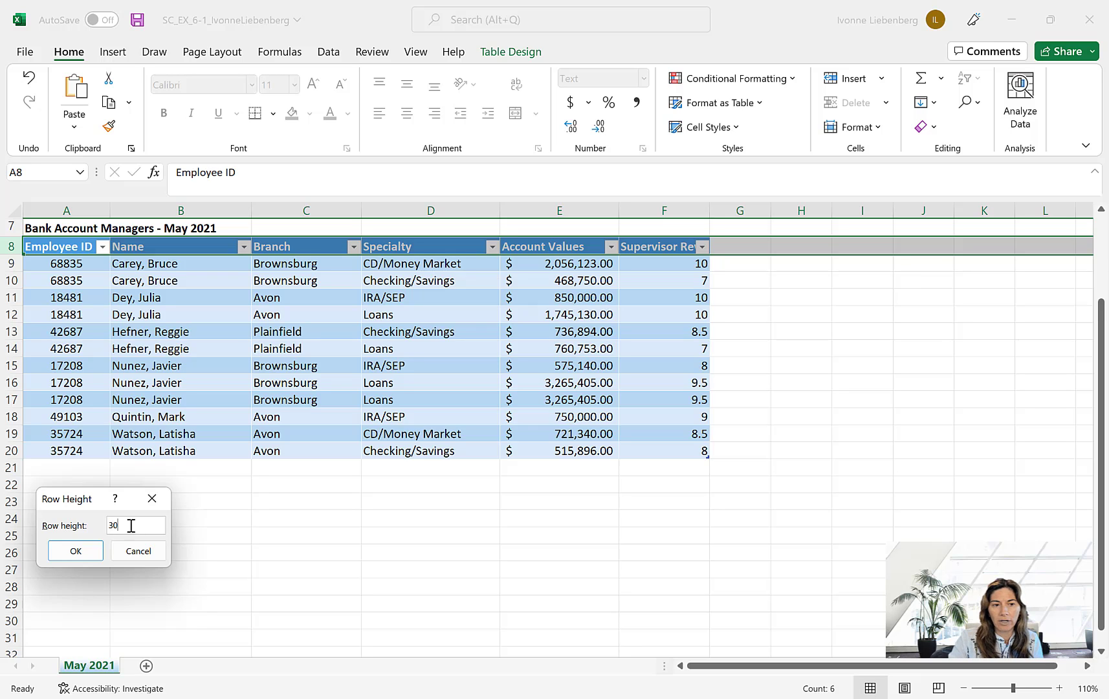
click(78, 551)
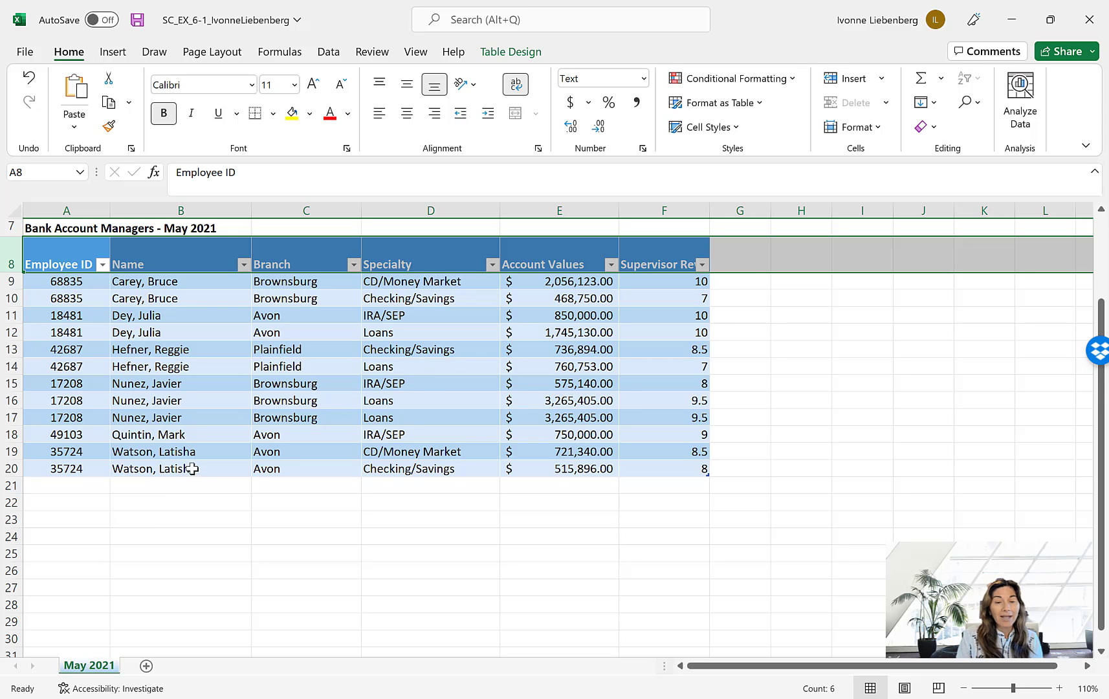
click(652, 255)
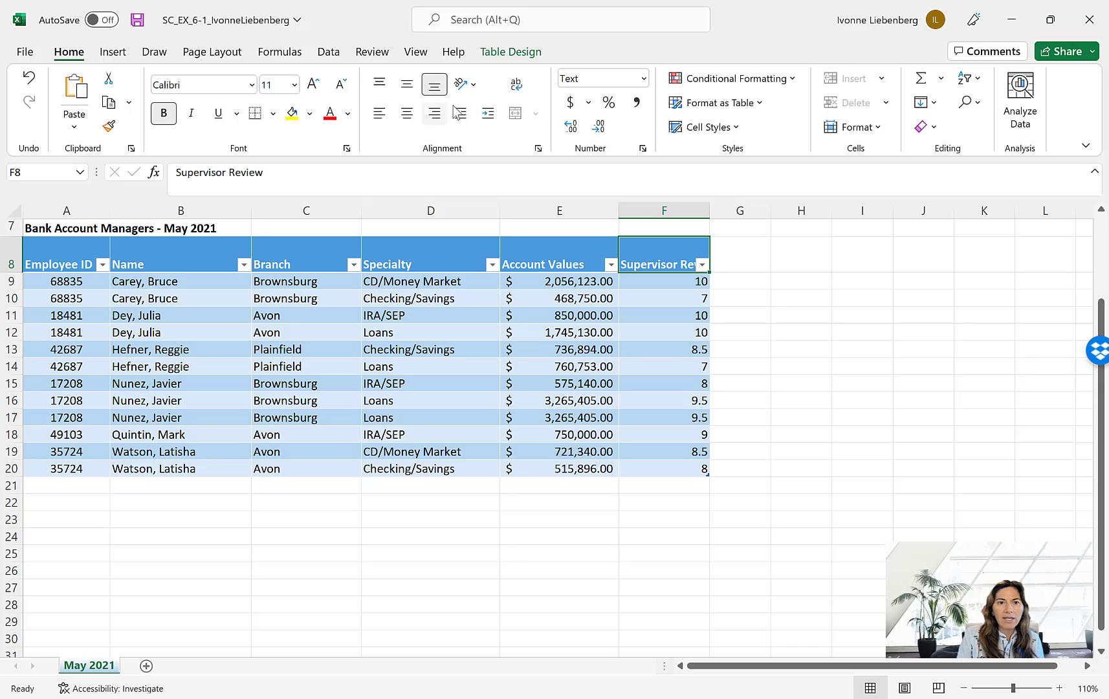
click(521, 87)
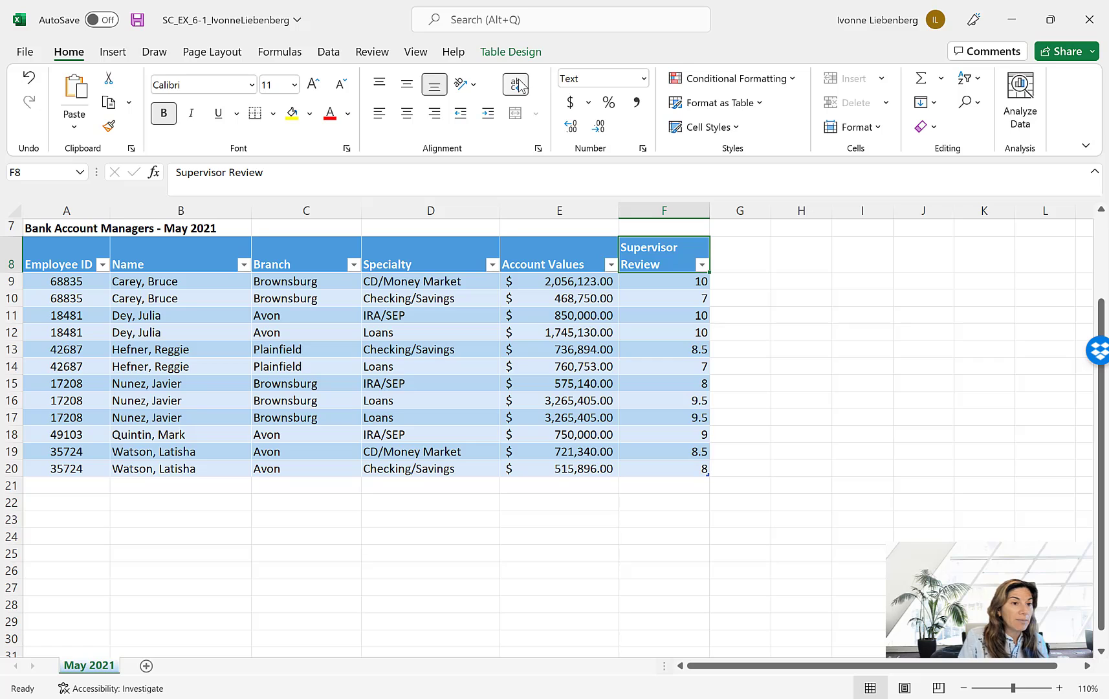
- Rename the table as Managers
click(203, 327)
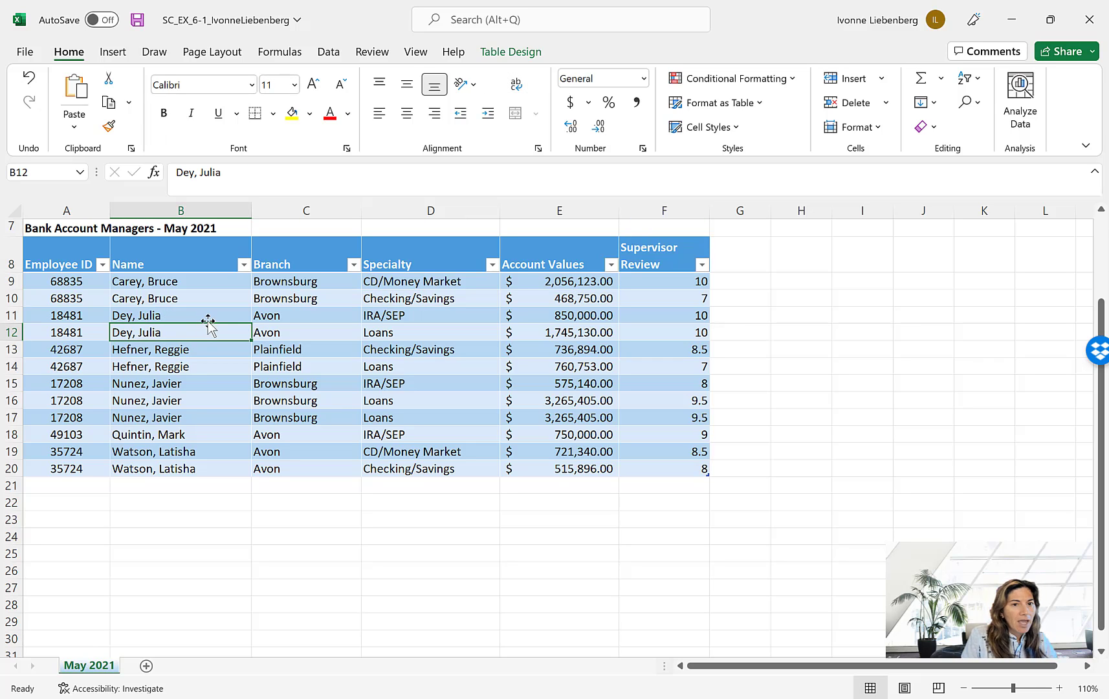
click(511, 52)
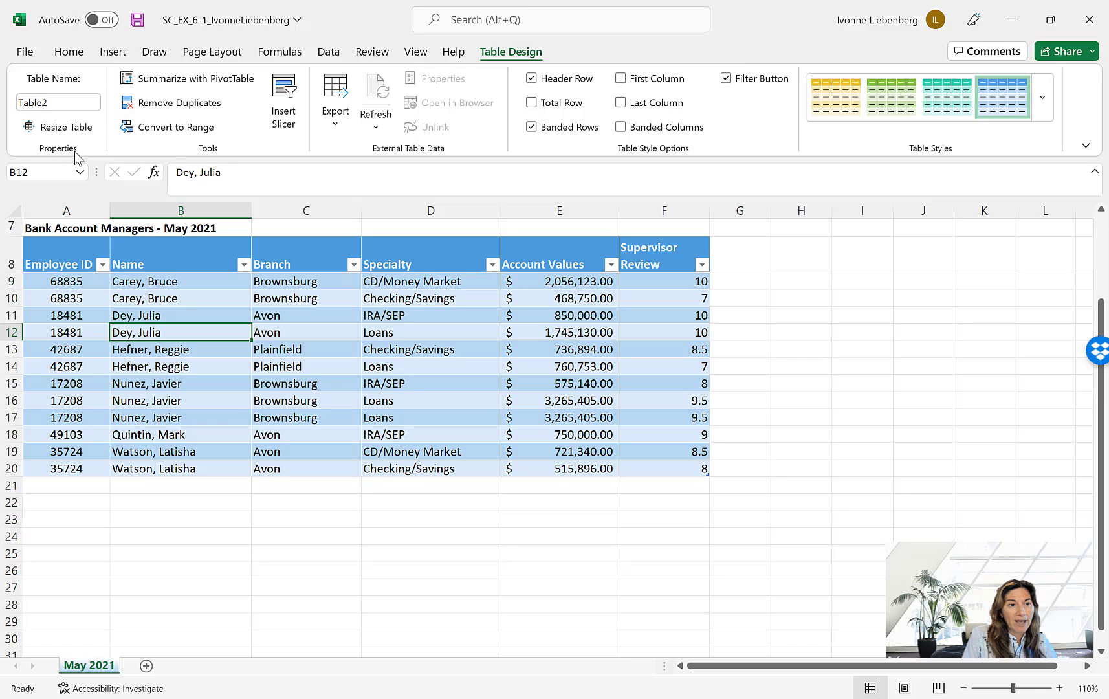
click(53, 102)
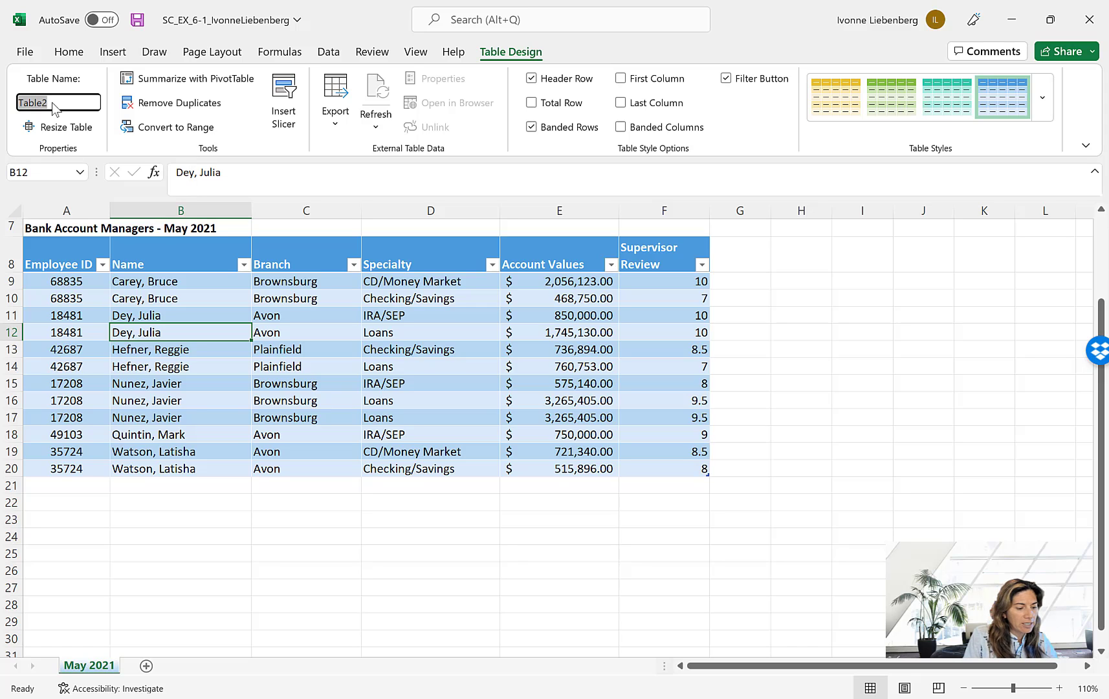
text(Mana)
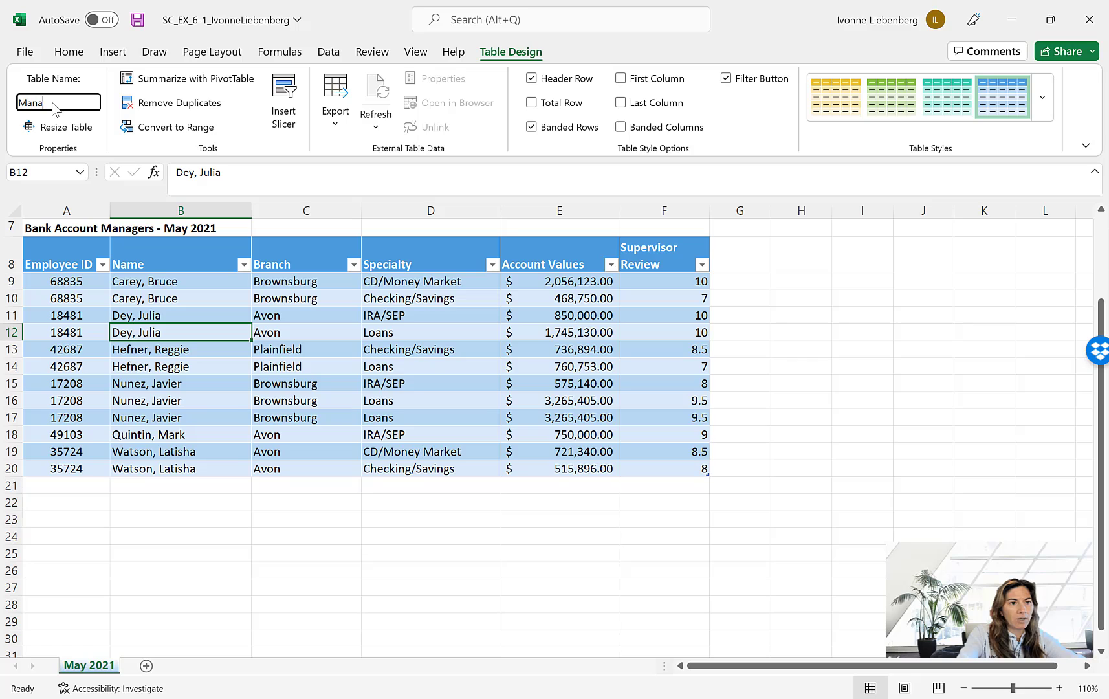
text(gers)
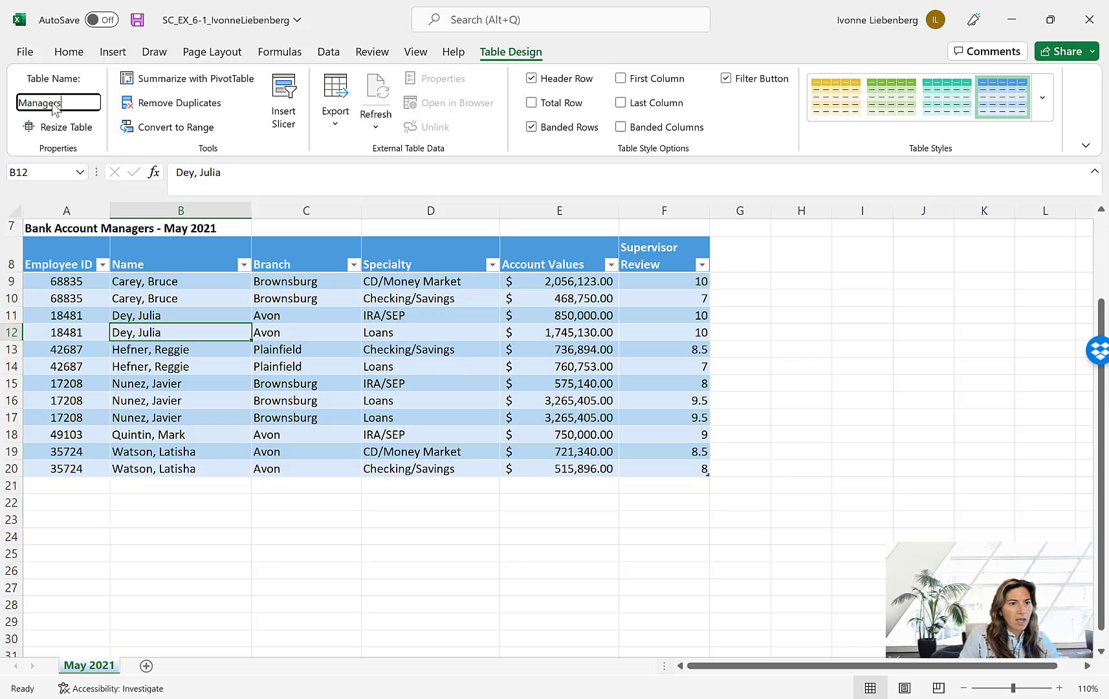
key(Return)
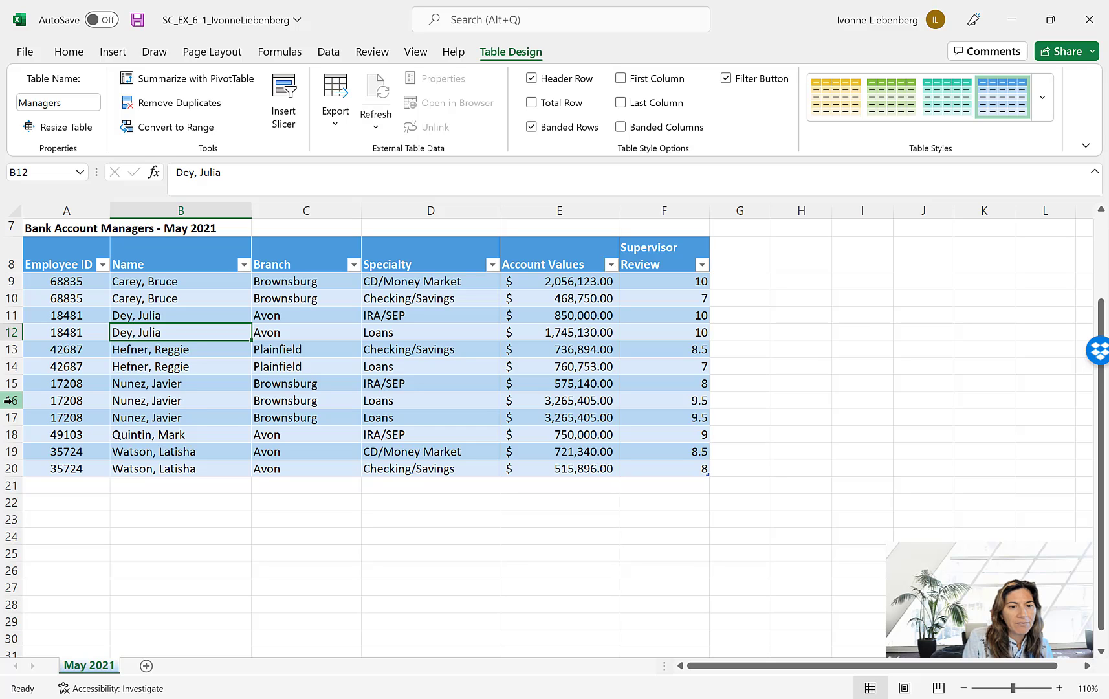
- Remove duplicate records from the Managers table, comparing all columns from Employee ID through Supervisor Review and treating the data as having headers
drag(29, 399, 48, 412)
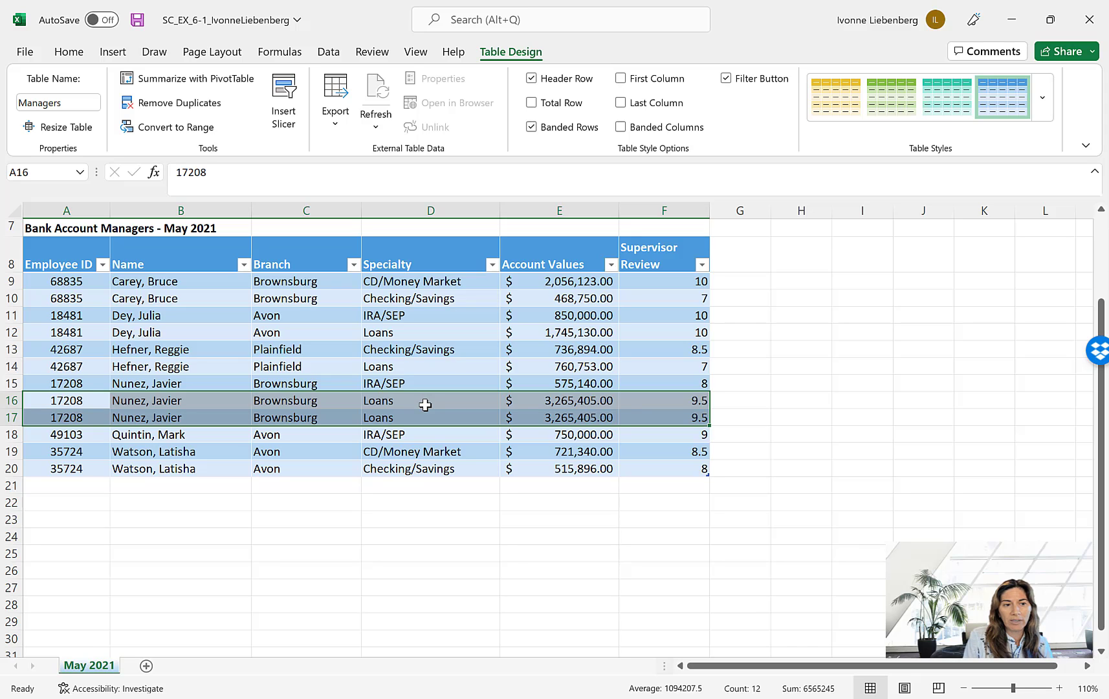
click(231, 523)
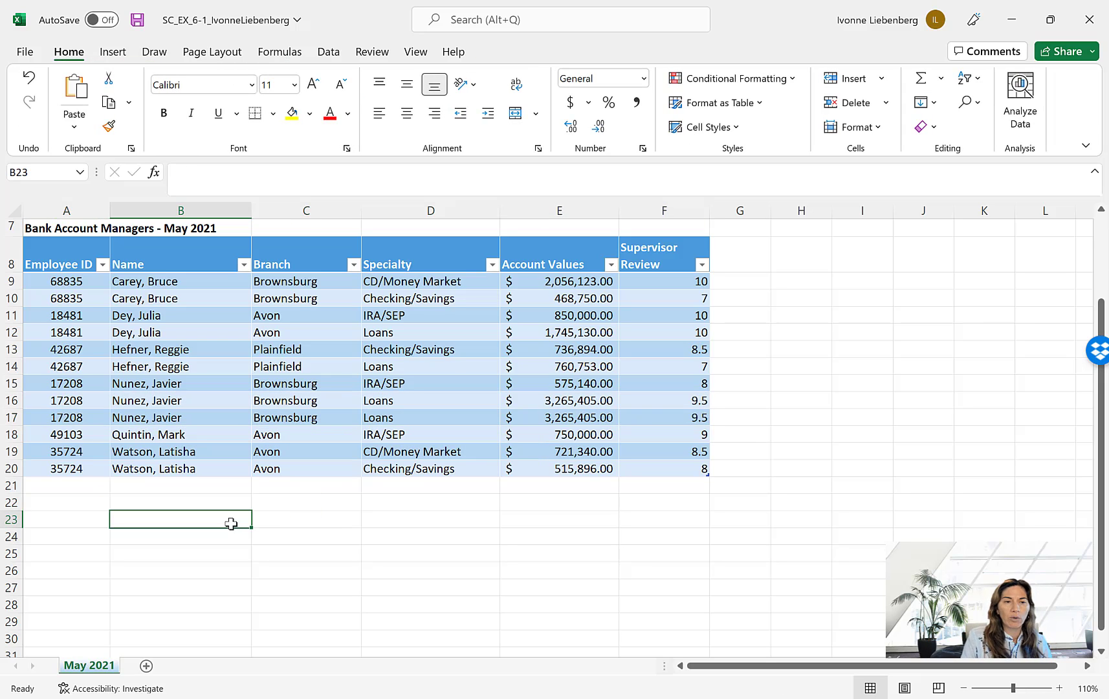
click(188, 378)
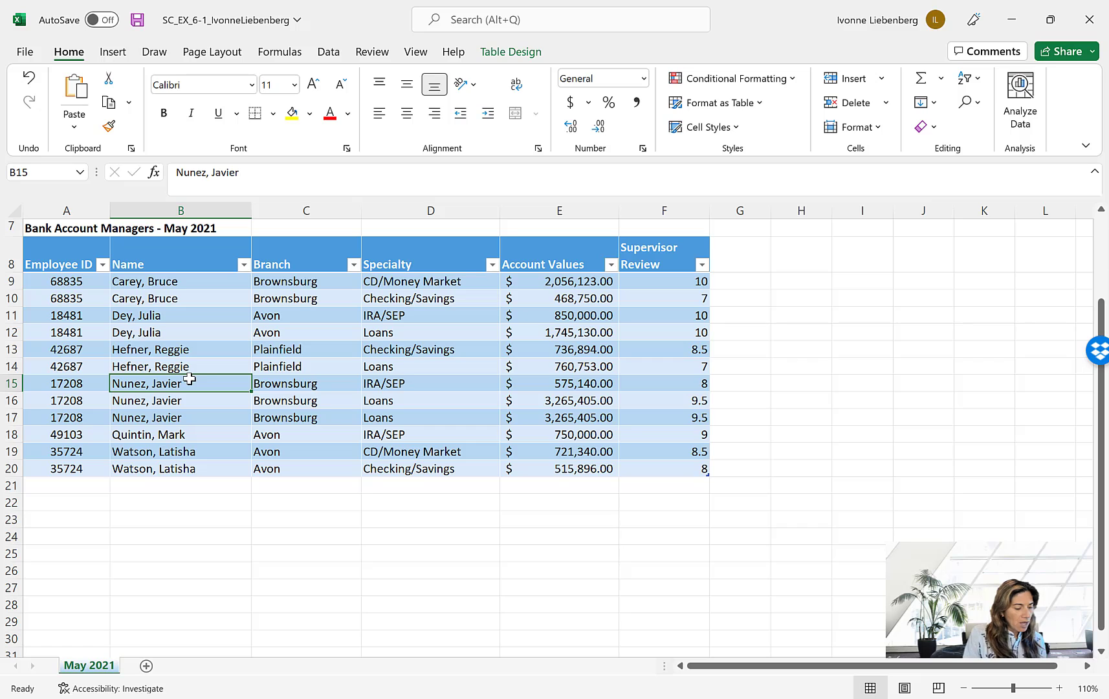
click(512, 53)
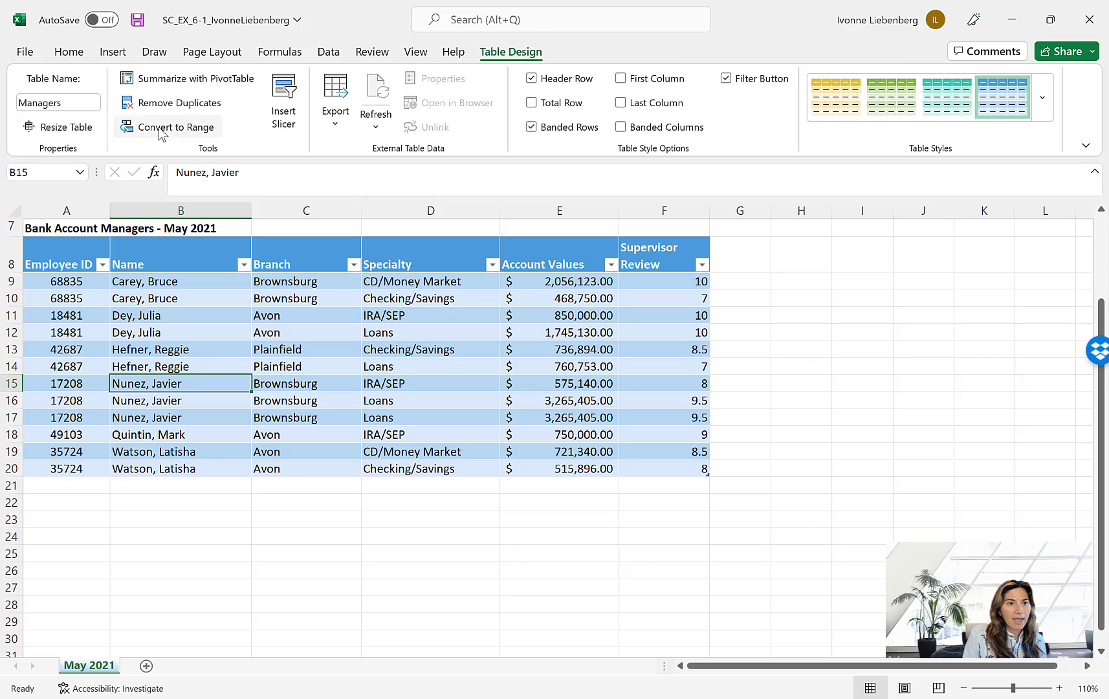
click(202, 104)
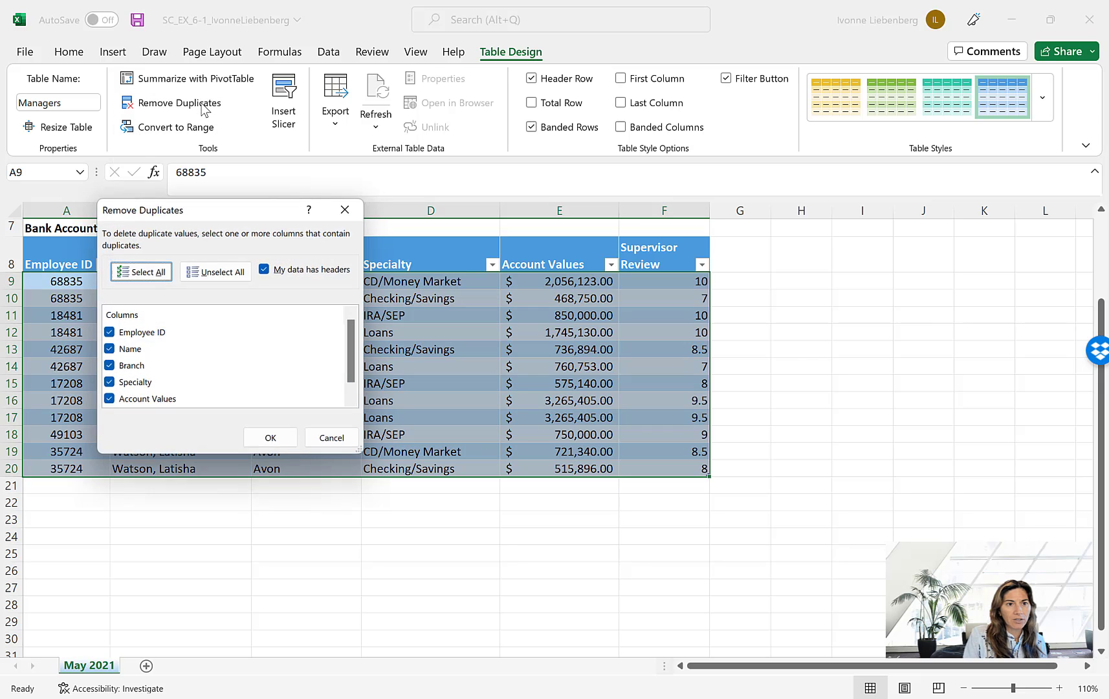
click(132, 273)
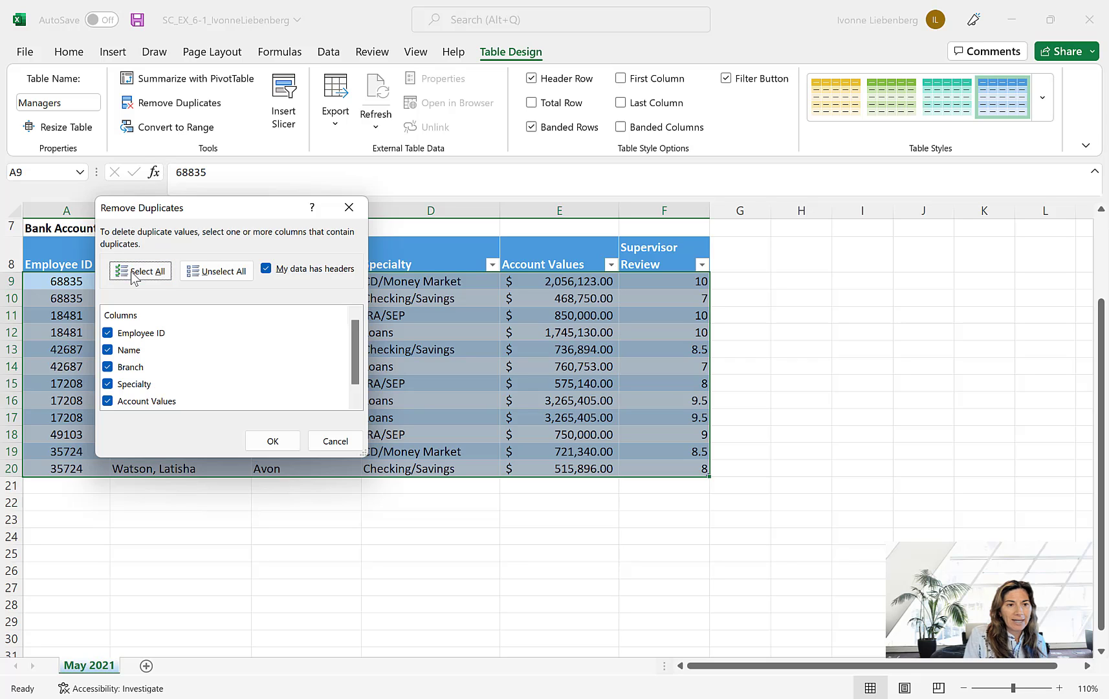
scroll(146, 375, down, 1)
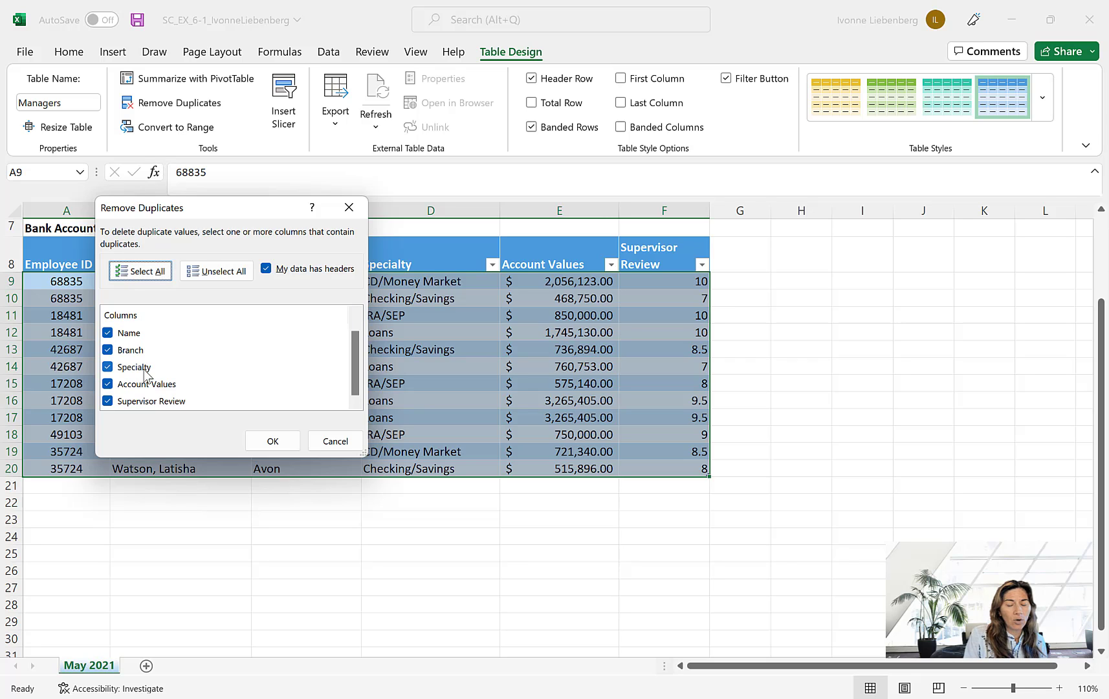
scroll(184, 355, up, 1)
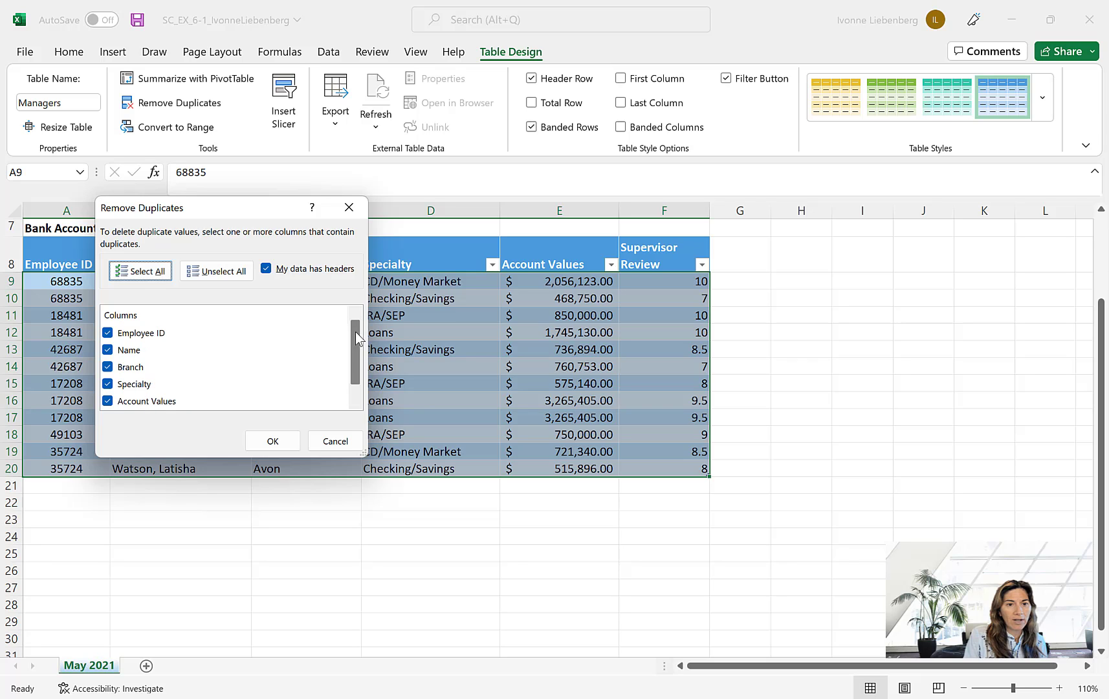
scroll(356, 331, down, 1)
scroll(360, 396, up, 1)
scroll(357, 384, down, 1)
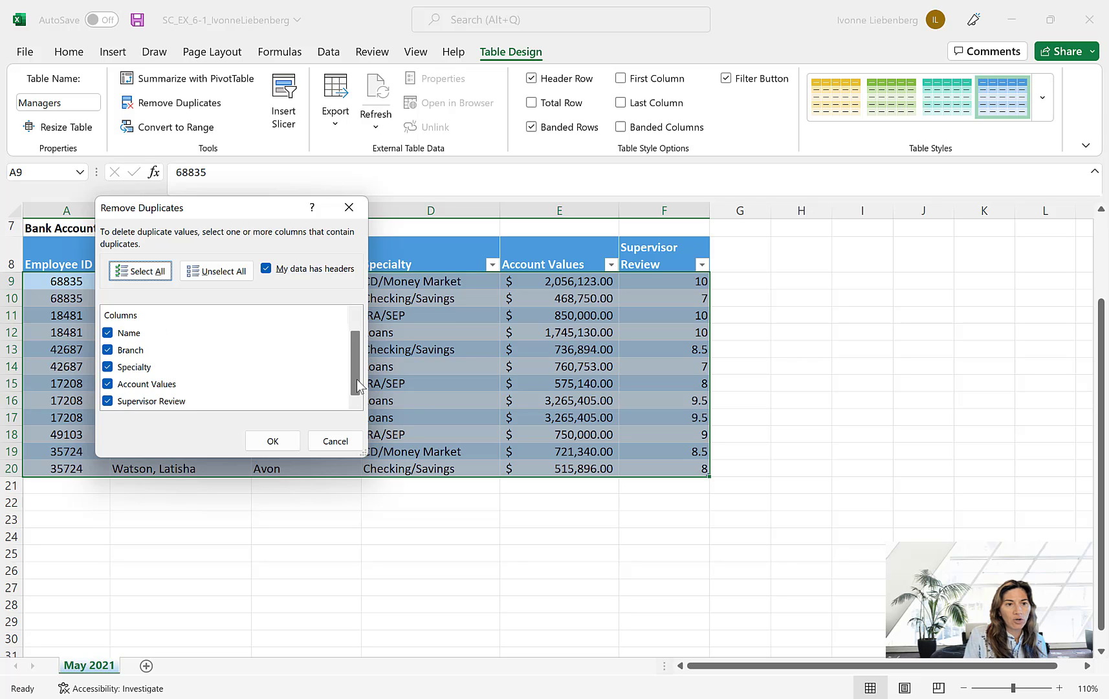
scroll(354, 331, up, 1)
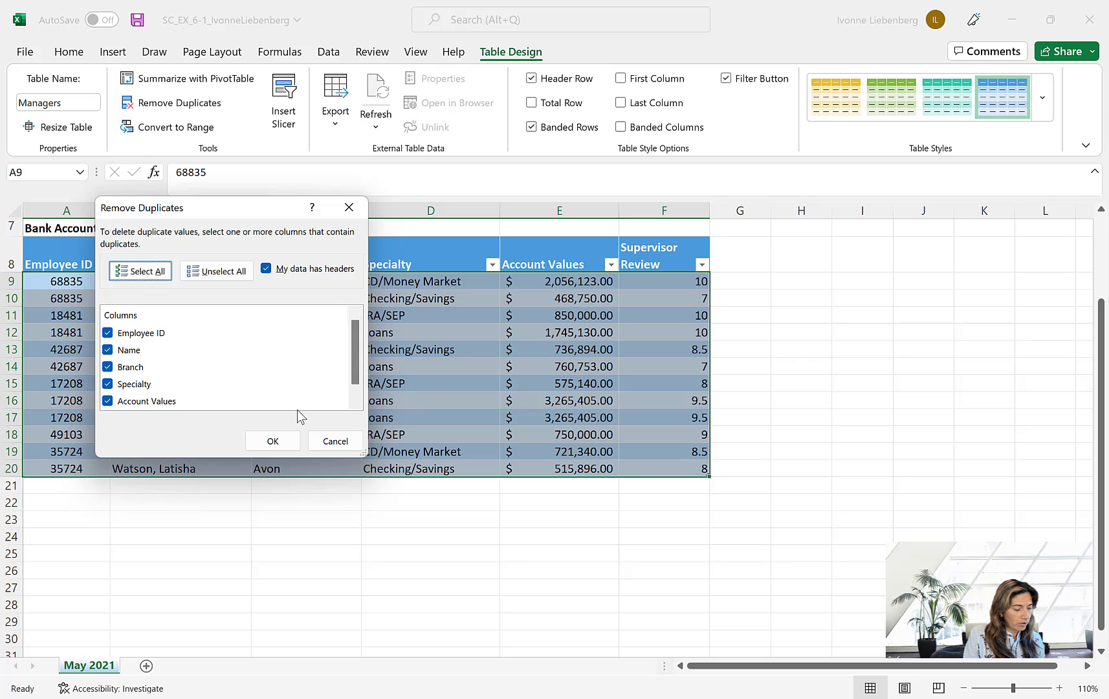
click(273, 442)
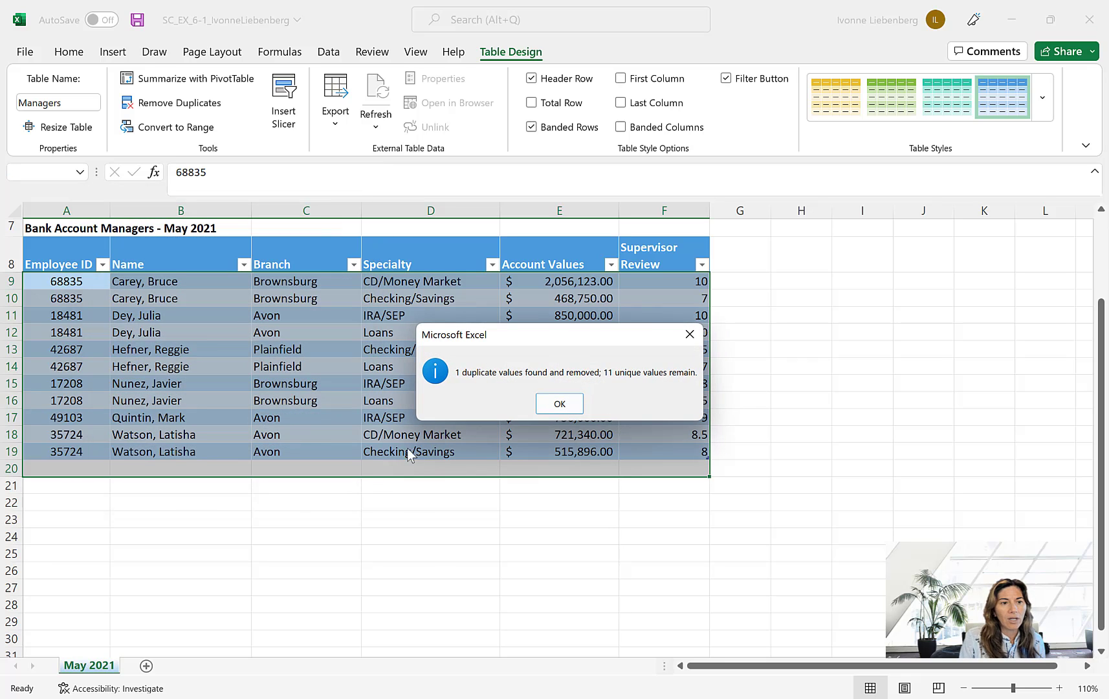
click(564, 403)
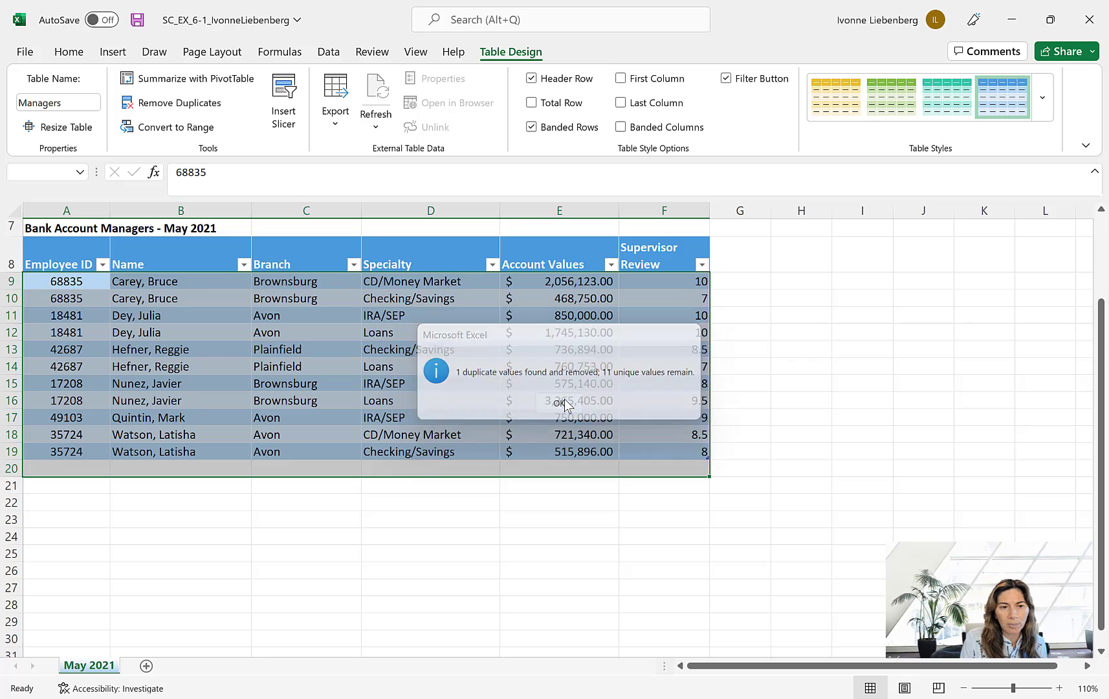
click(188, 550)
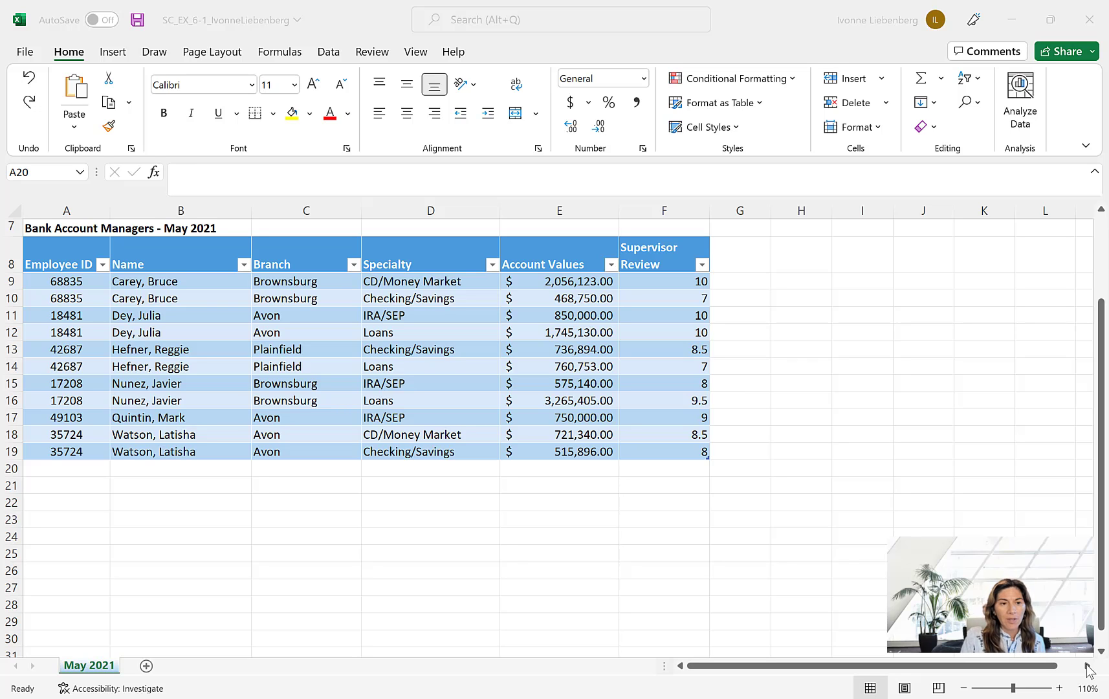
- Start a new record in row 20 of the Managers table, entering the same employee ID and manager's name as in row 17
click(80, 472)
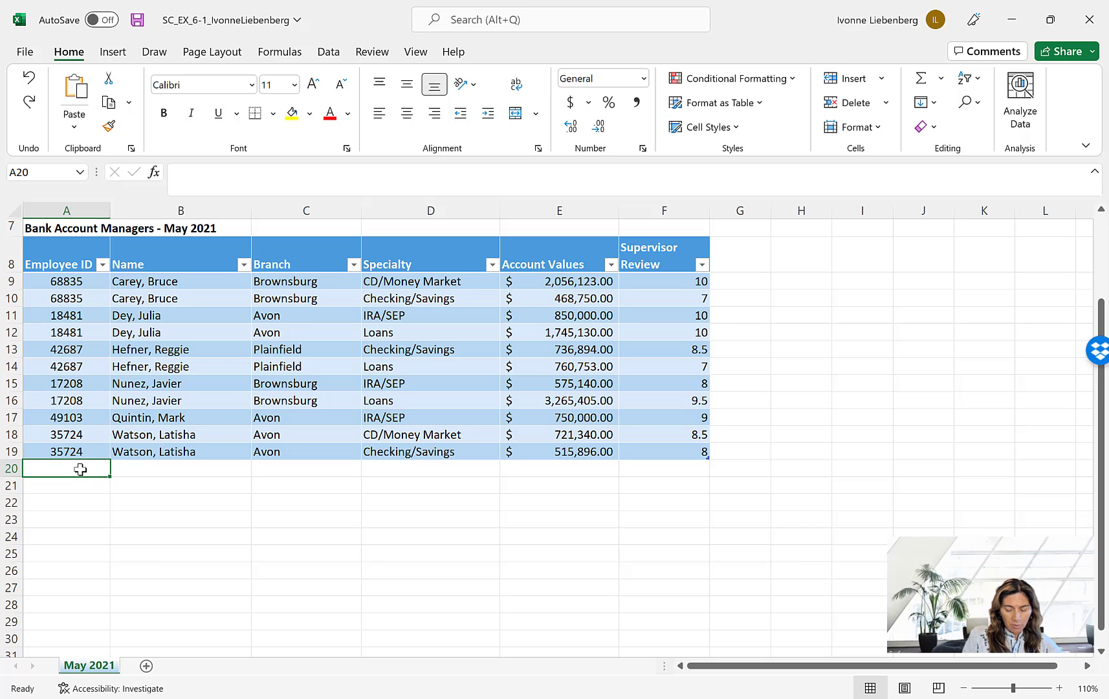
text(49)
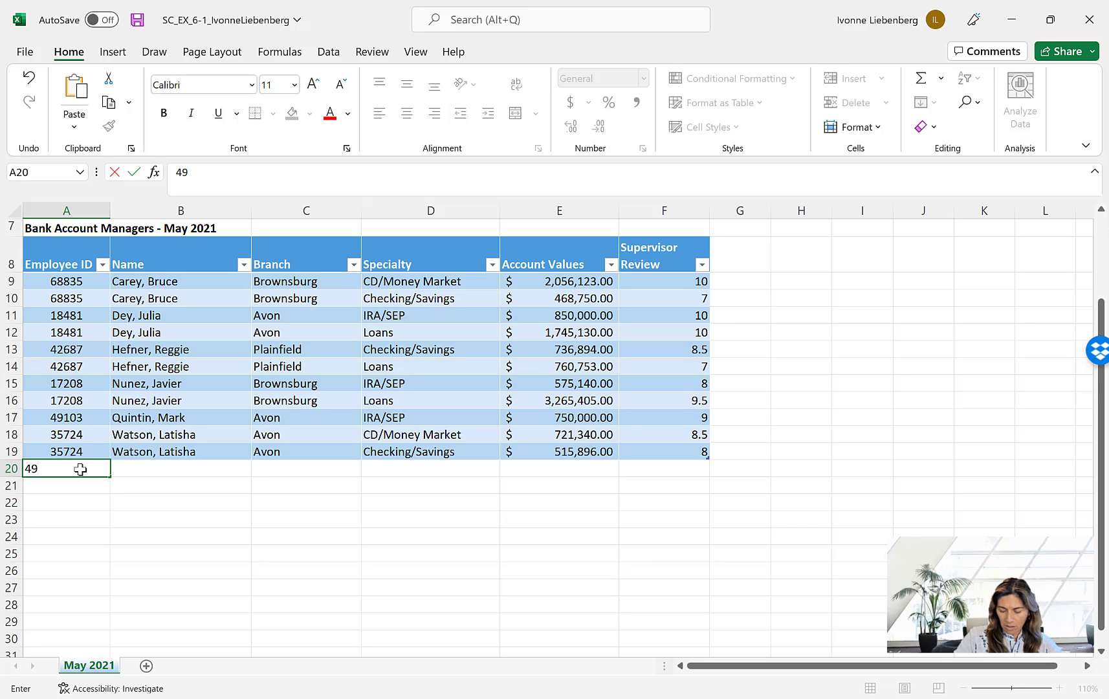
text(103)
key(Tab)
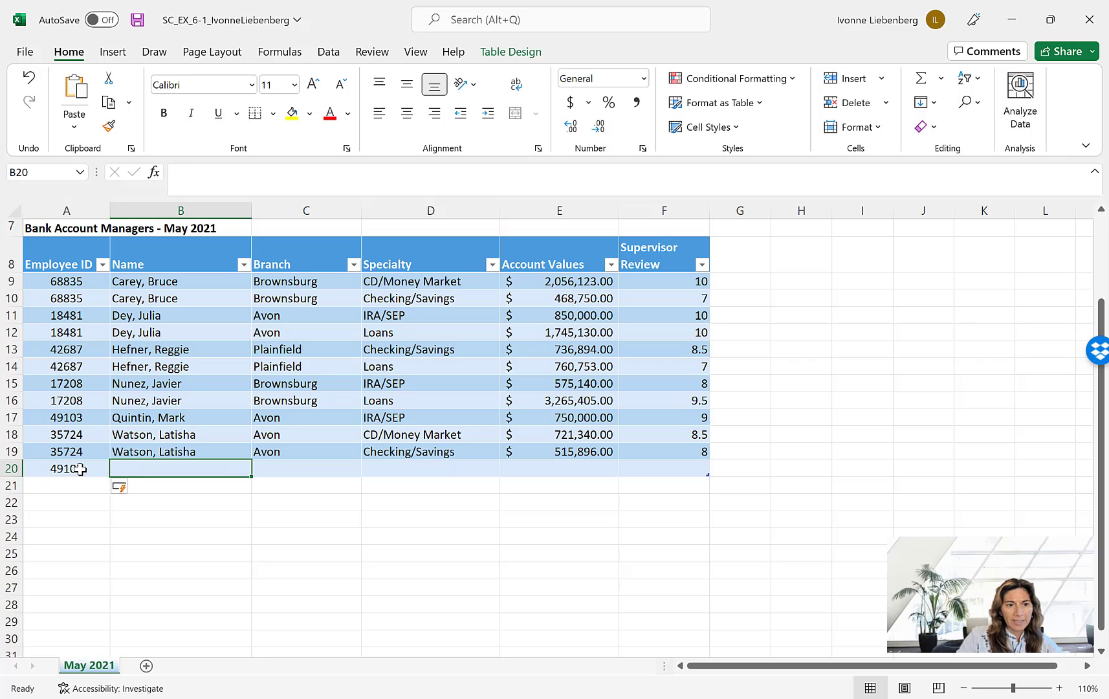
text(Quintin, )
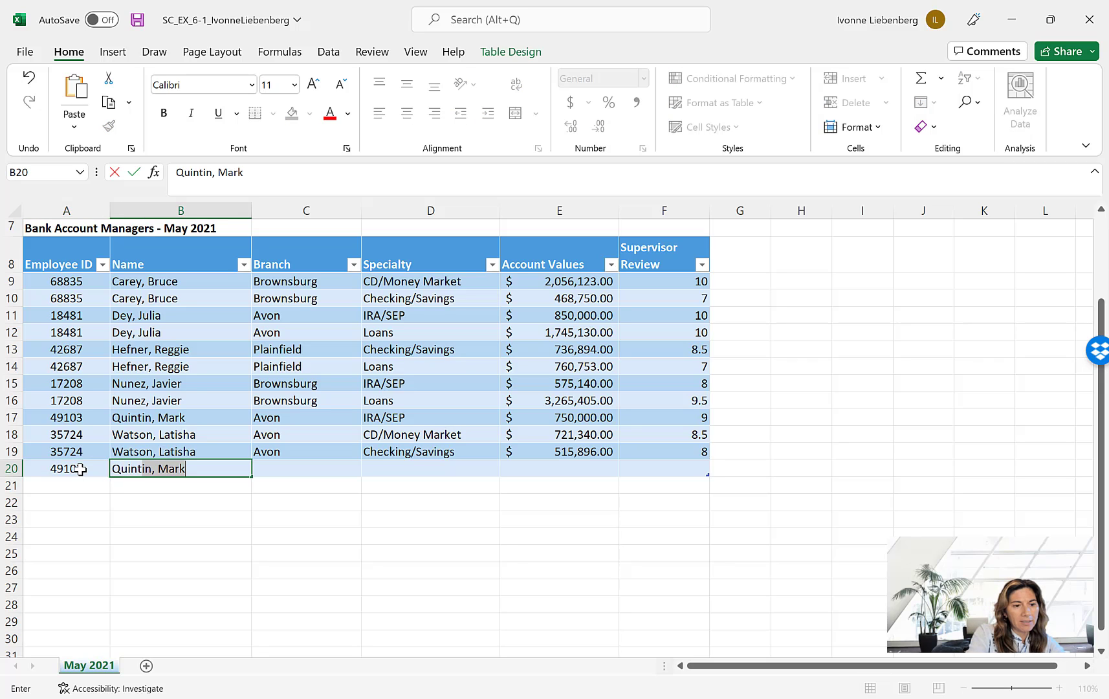
text(Mark)
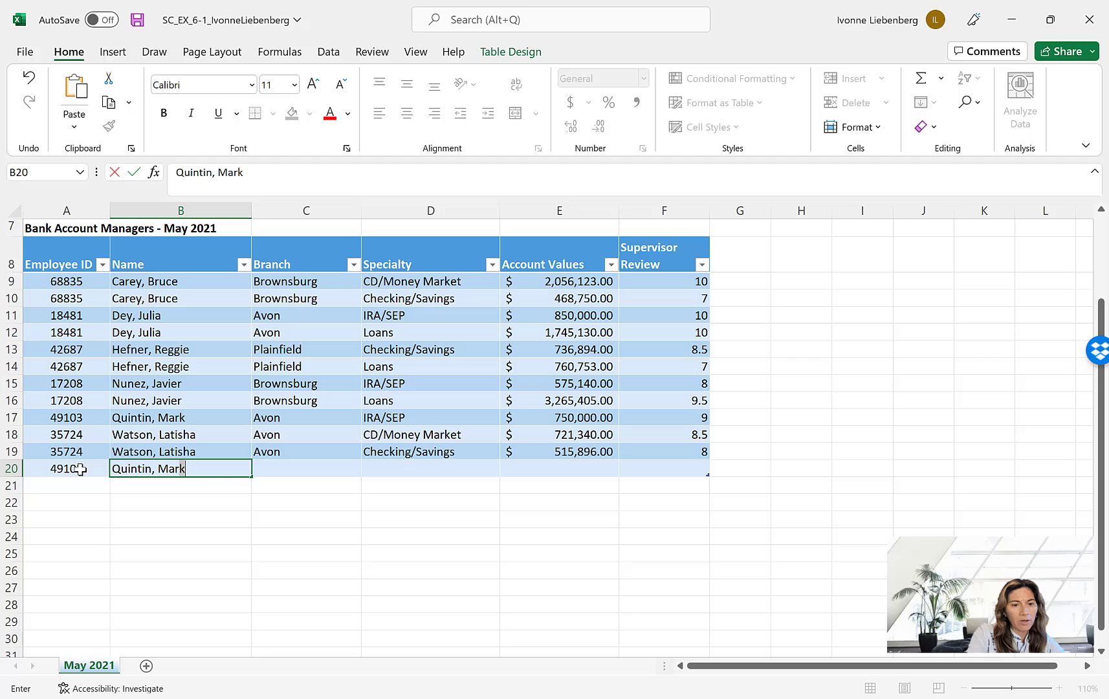
key(Tab)
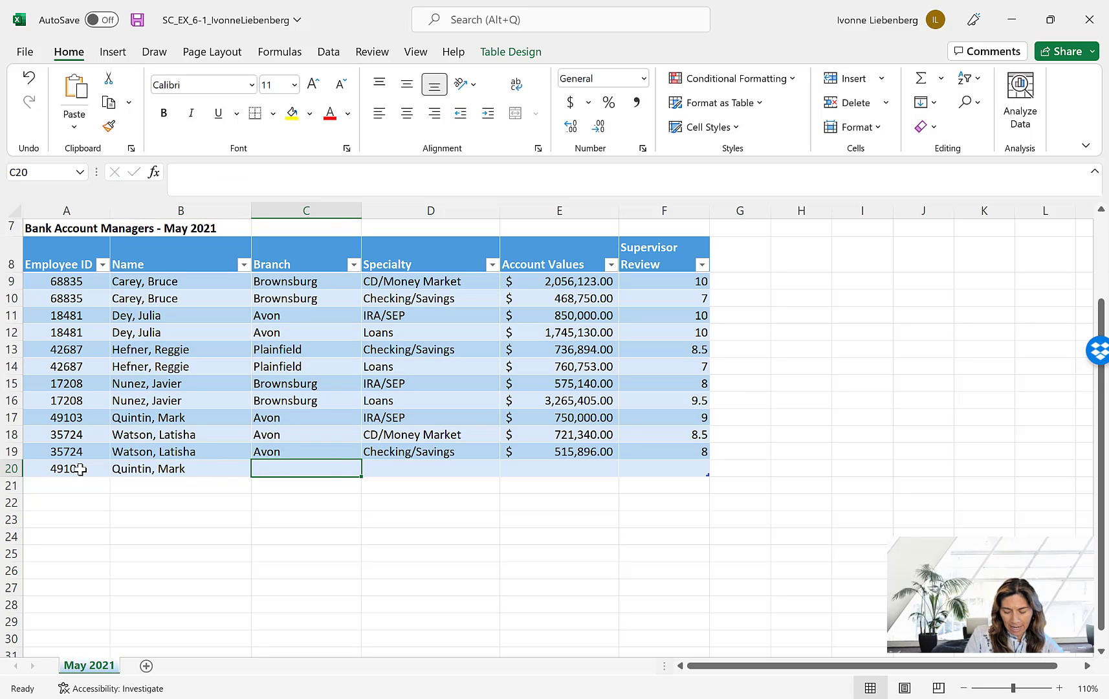
- Complete the row 20 record with branch Avon, specialty Loans, account value 4429507 and supervisor review 9, and add a new table row
text(Avon)
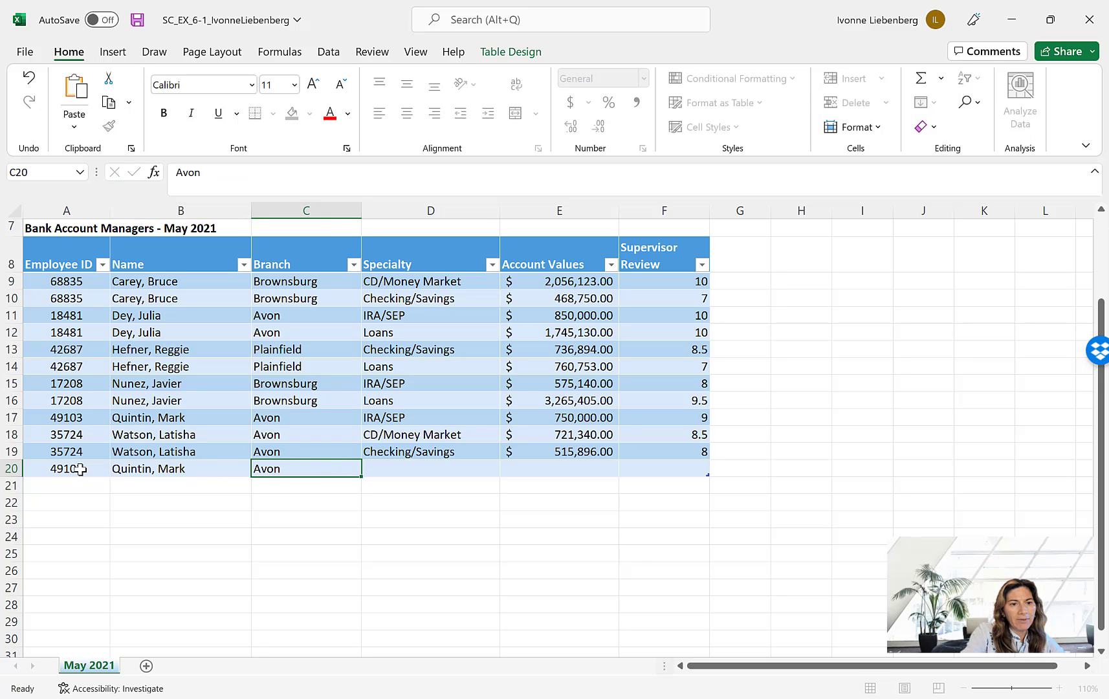
key(Tab)
text(Loans)
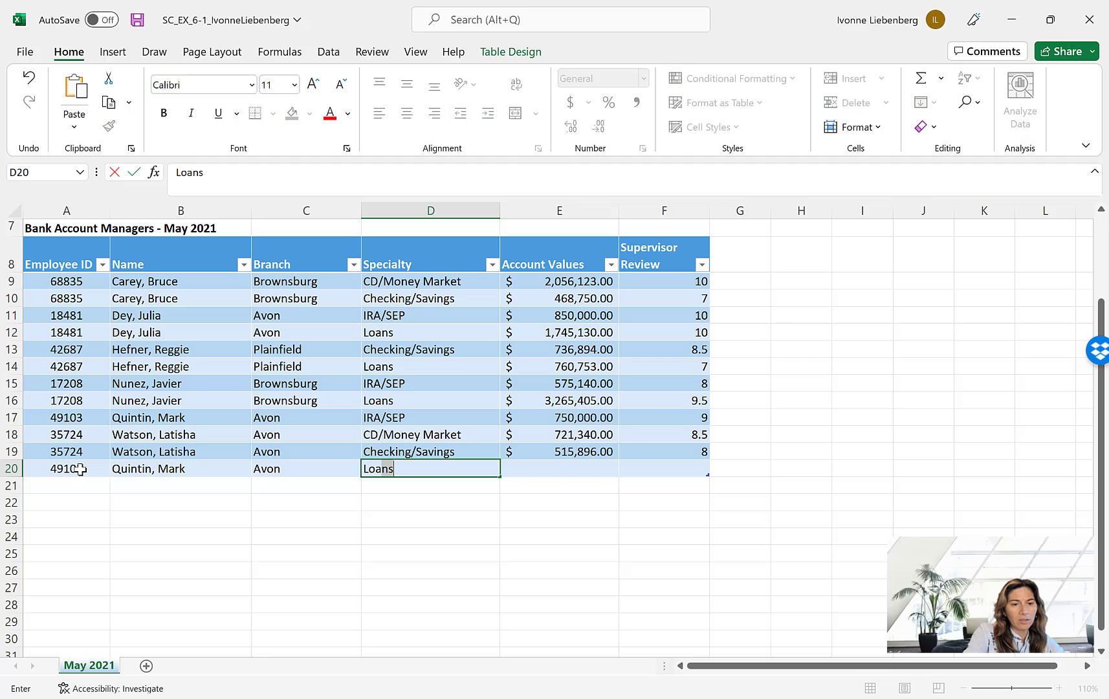
key(Tab)
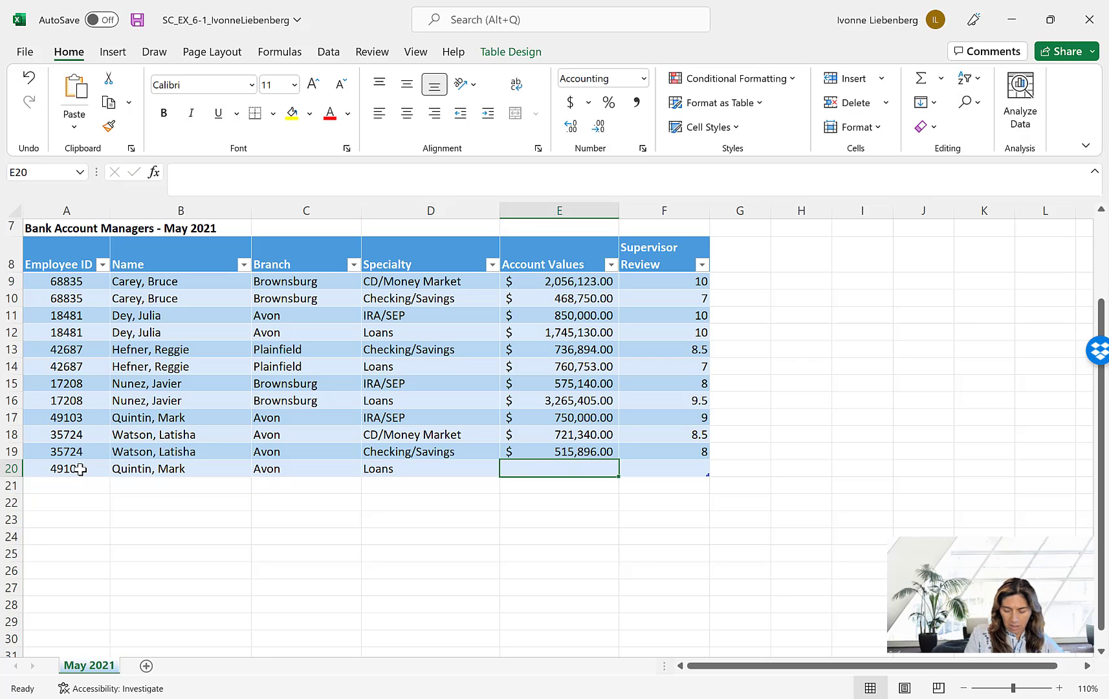
text(4)
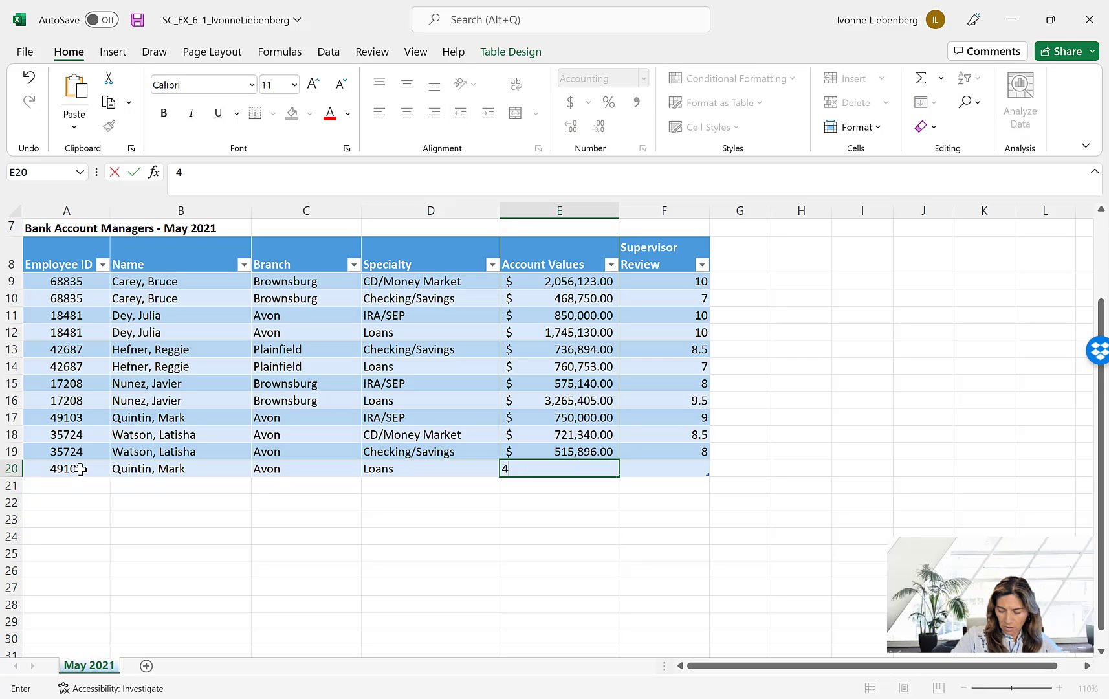
text(,429)
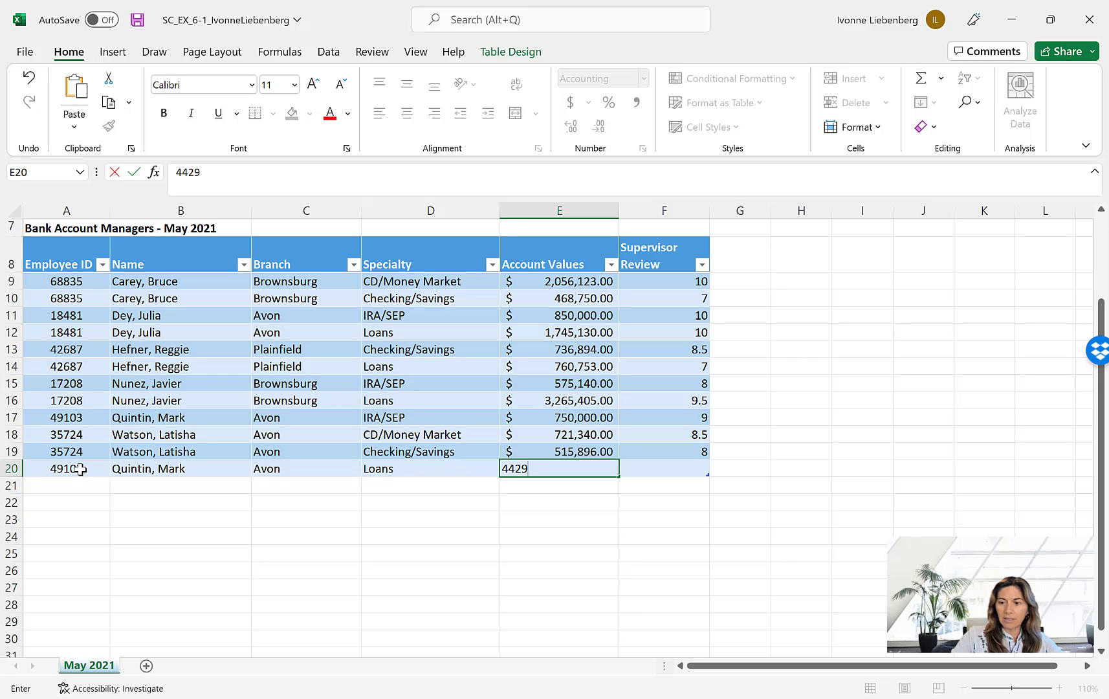
text(,507)
key(Tab)
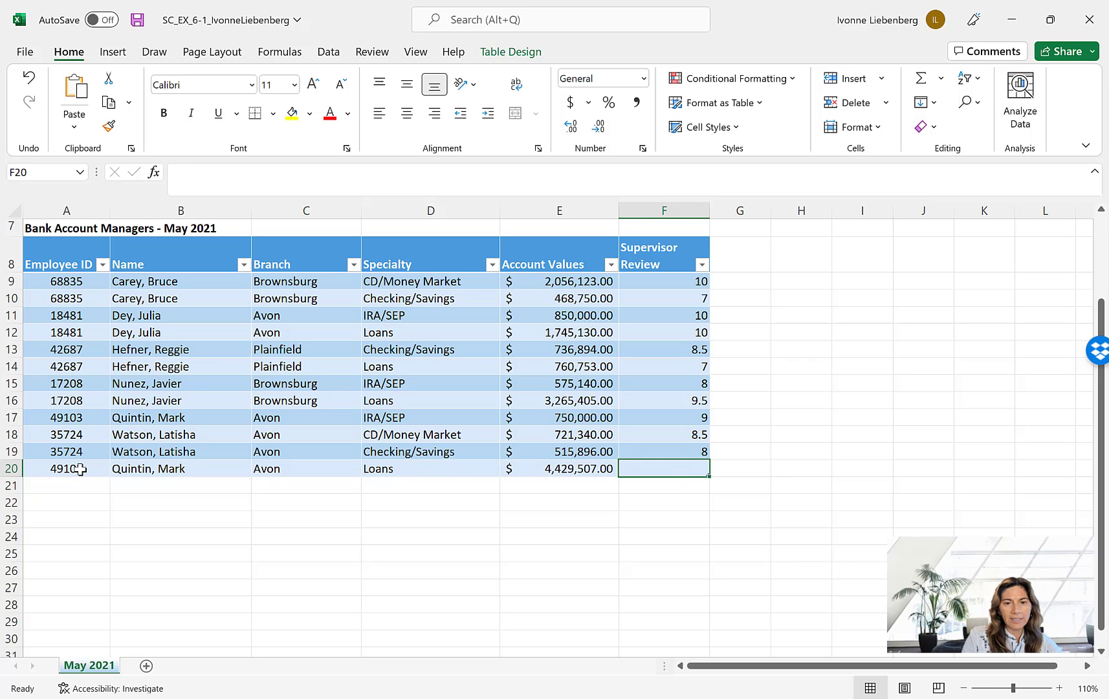
text(9)
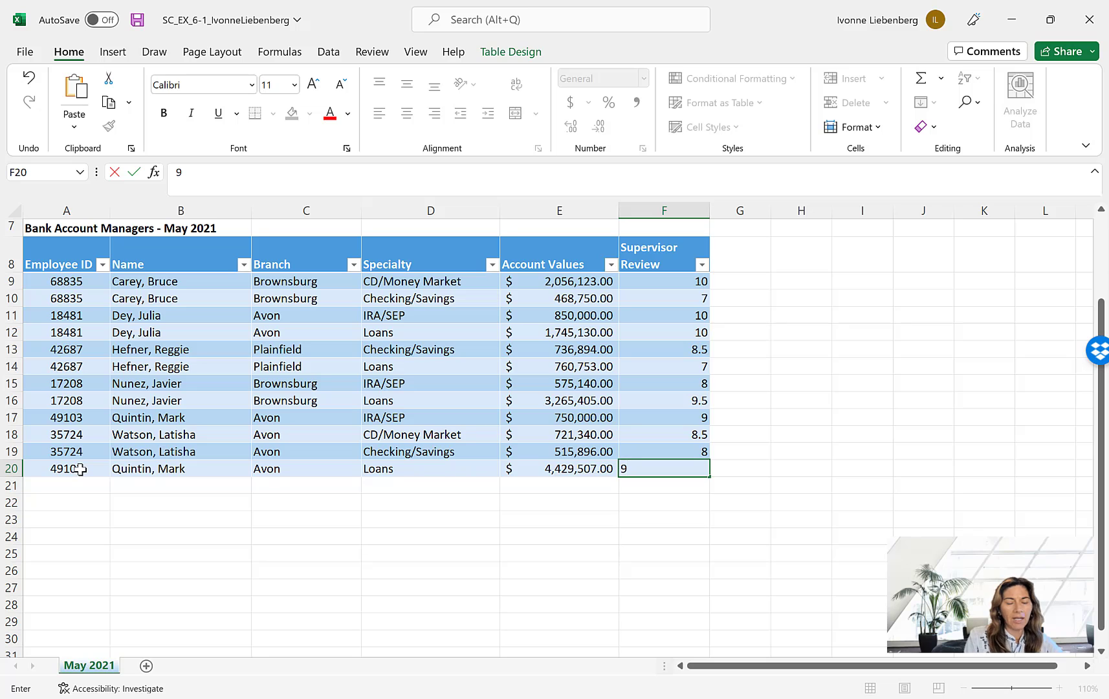
key(Tab)
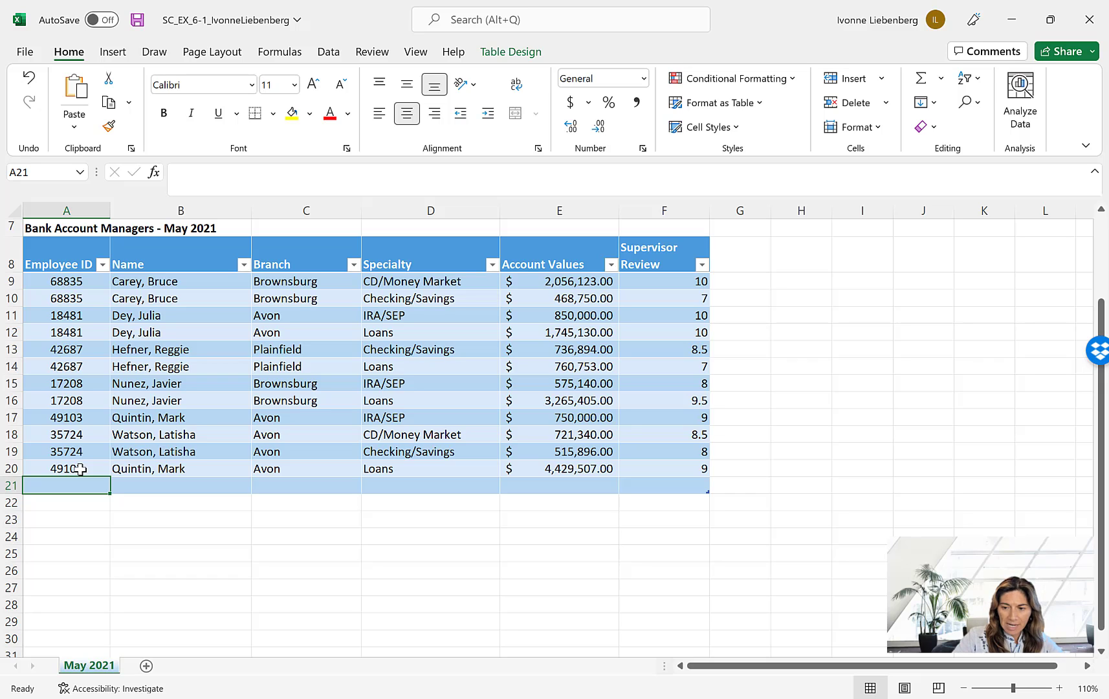
- Enter the new manager's employee ID and full name, last name first, in row 21
text(54319)
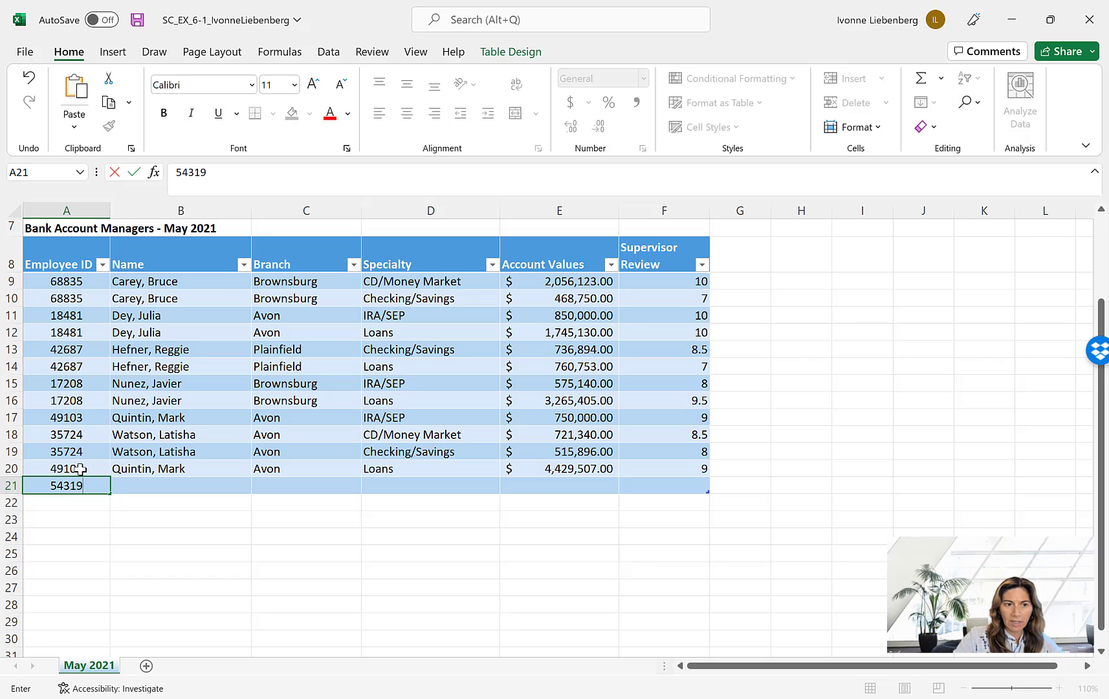
key(Tab)
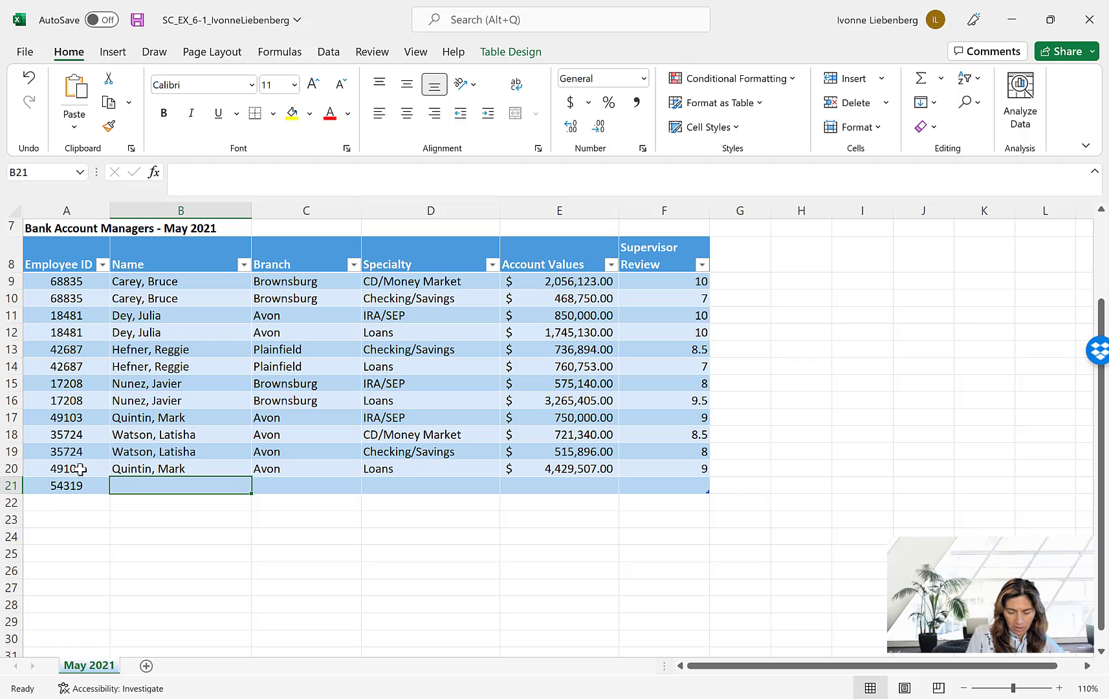
text(Tro)
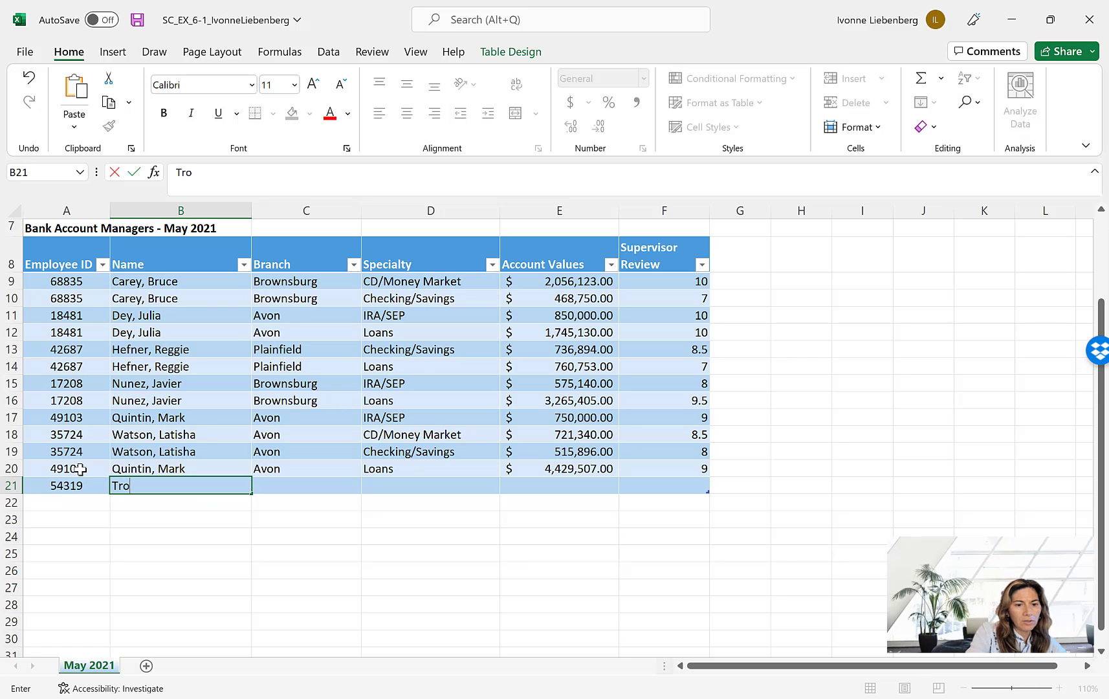
text(no, Maria)
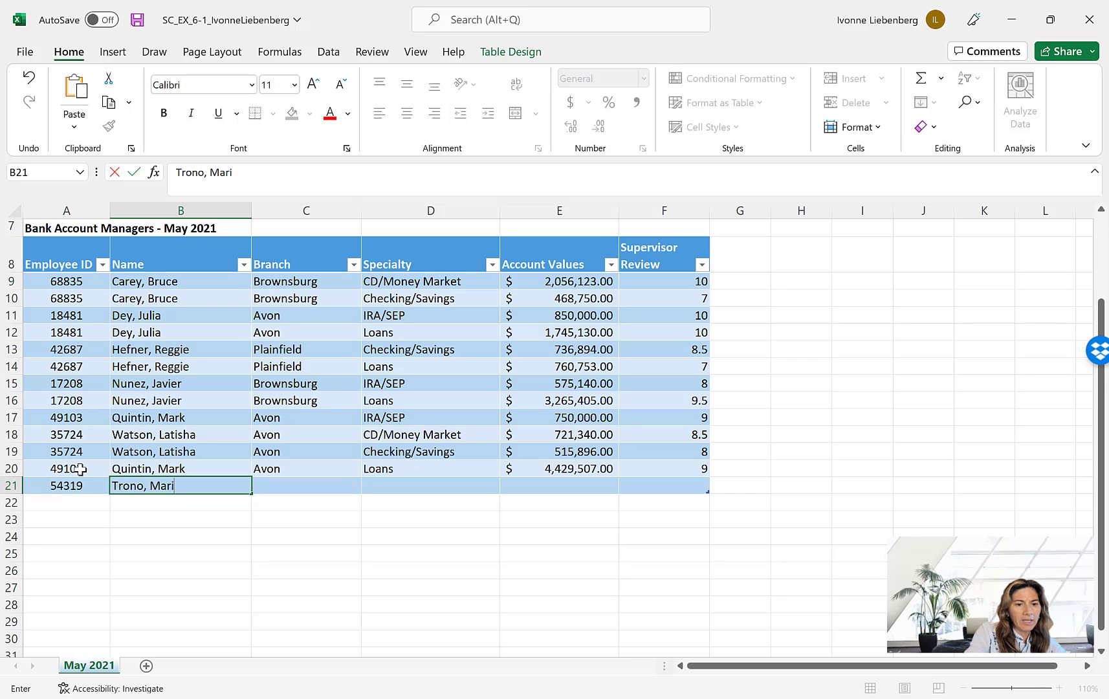
key(Tab)
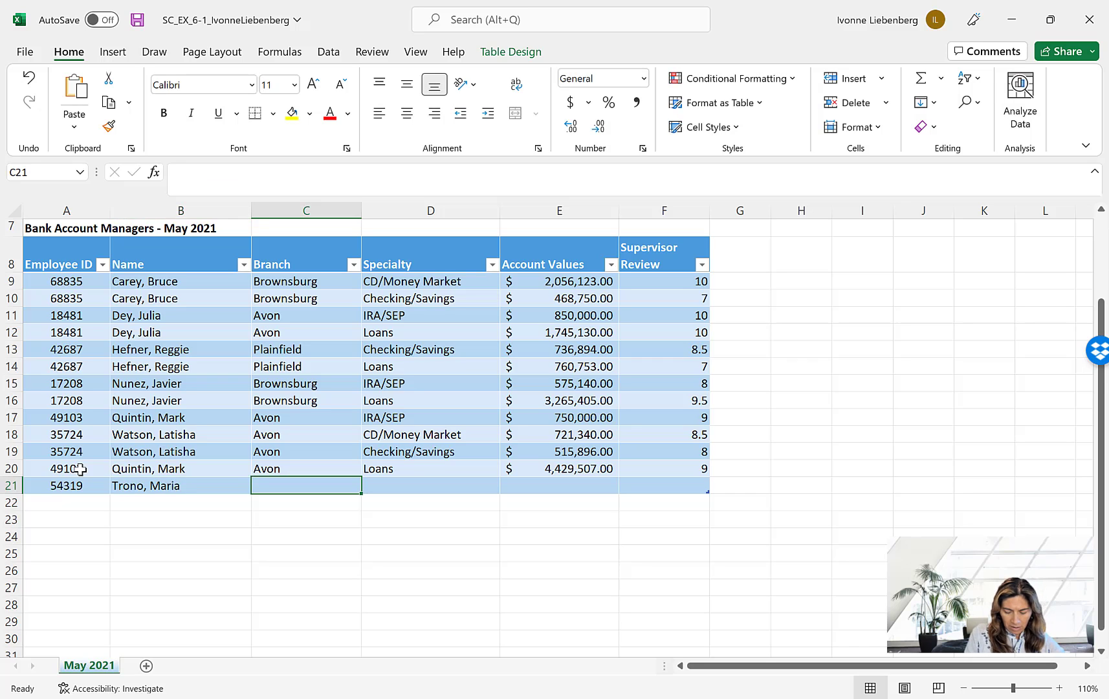
- Complete the row 21 record with branch Plainfield, specialty CD/Money Market, account value 292789 and supervisor review 6.5, and add another table row
text(P)
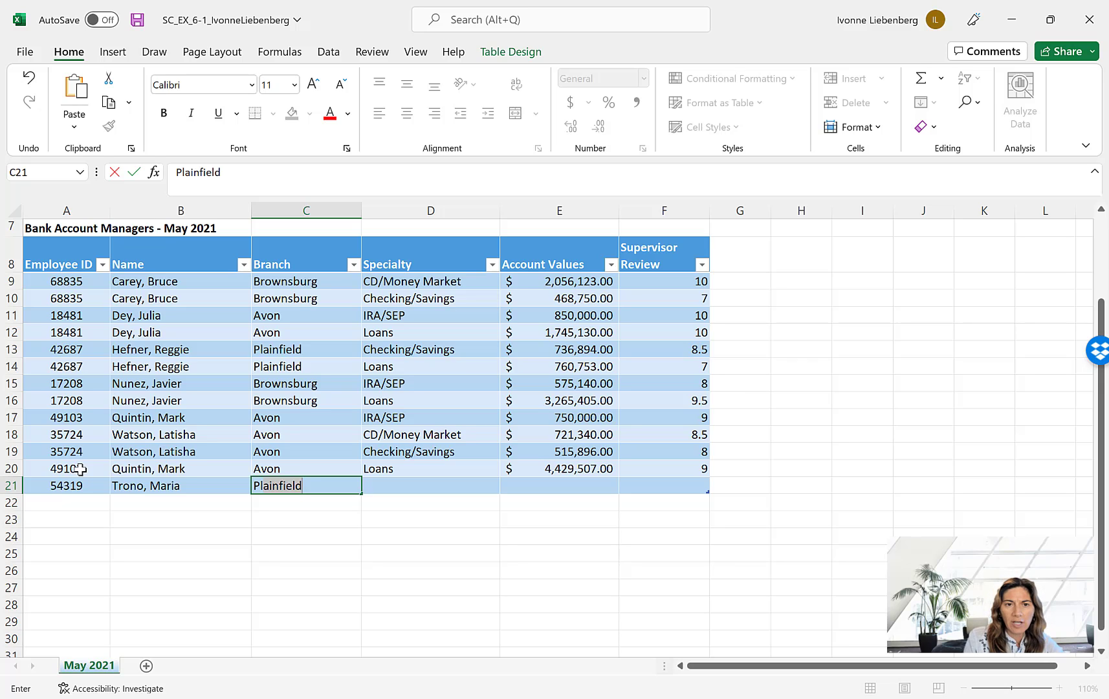
key(Tab)
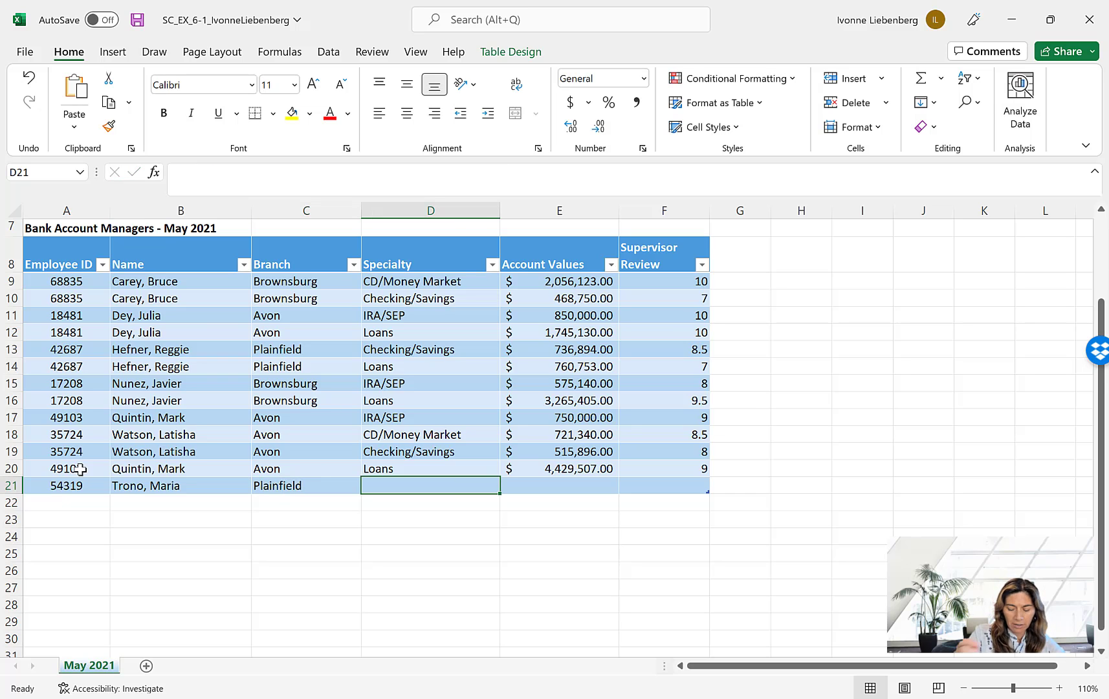
text(CD/Money Market)
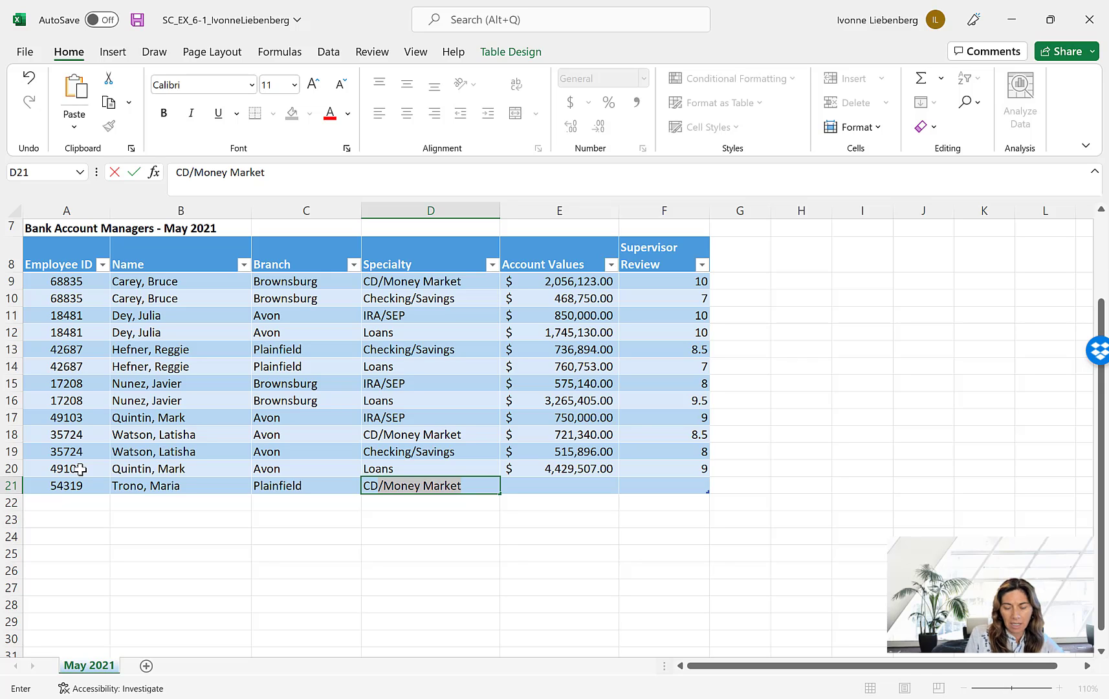
key(Tab)
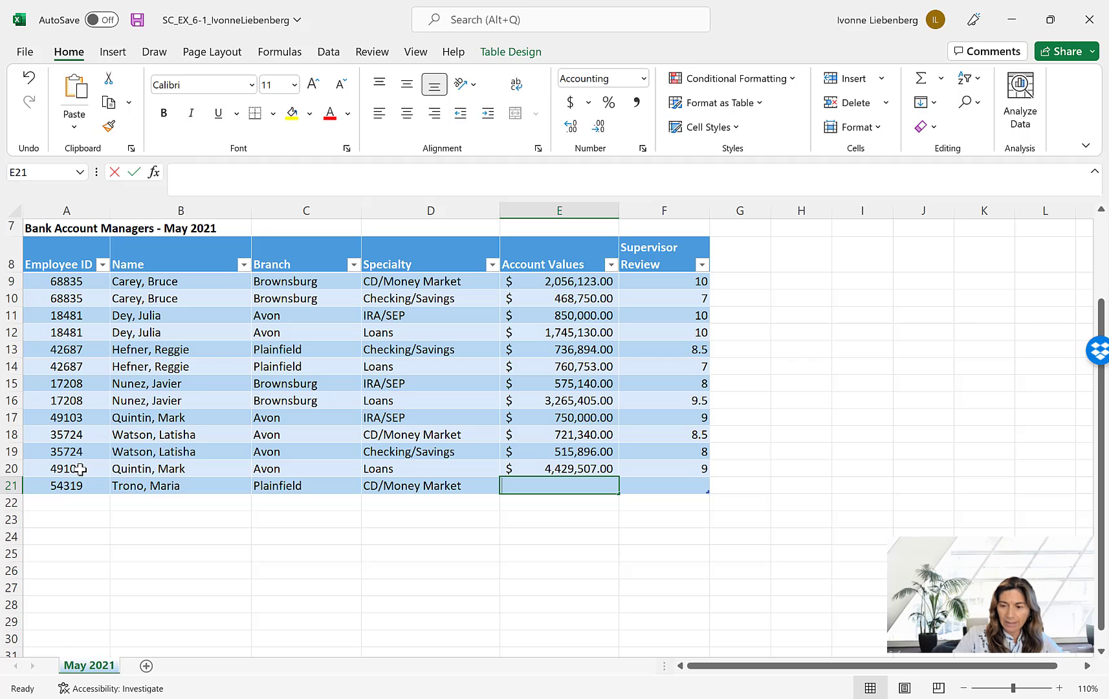
text(292)
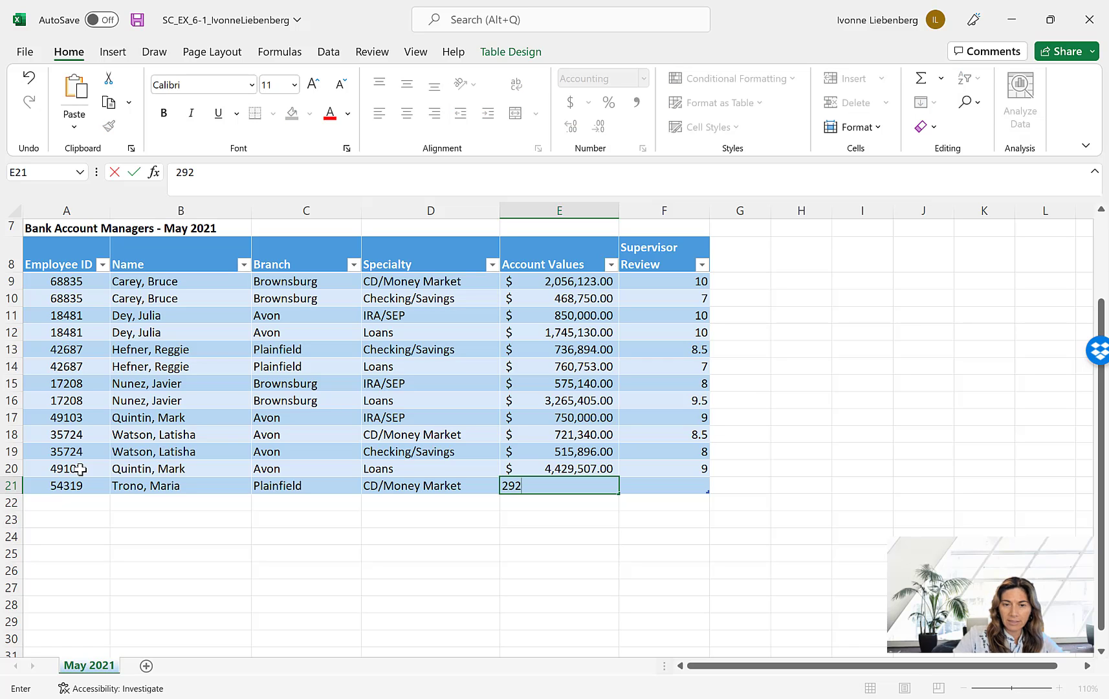
text(,789)
key(Tab)
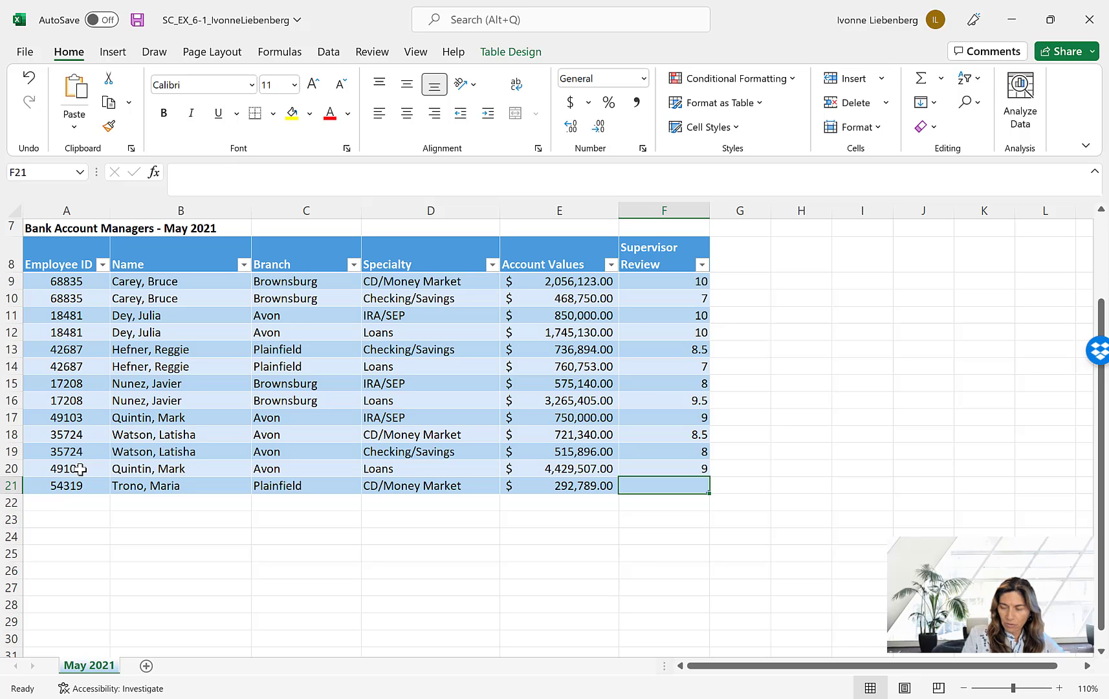
text(6.5)
key(Tab)
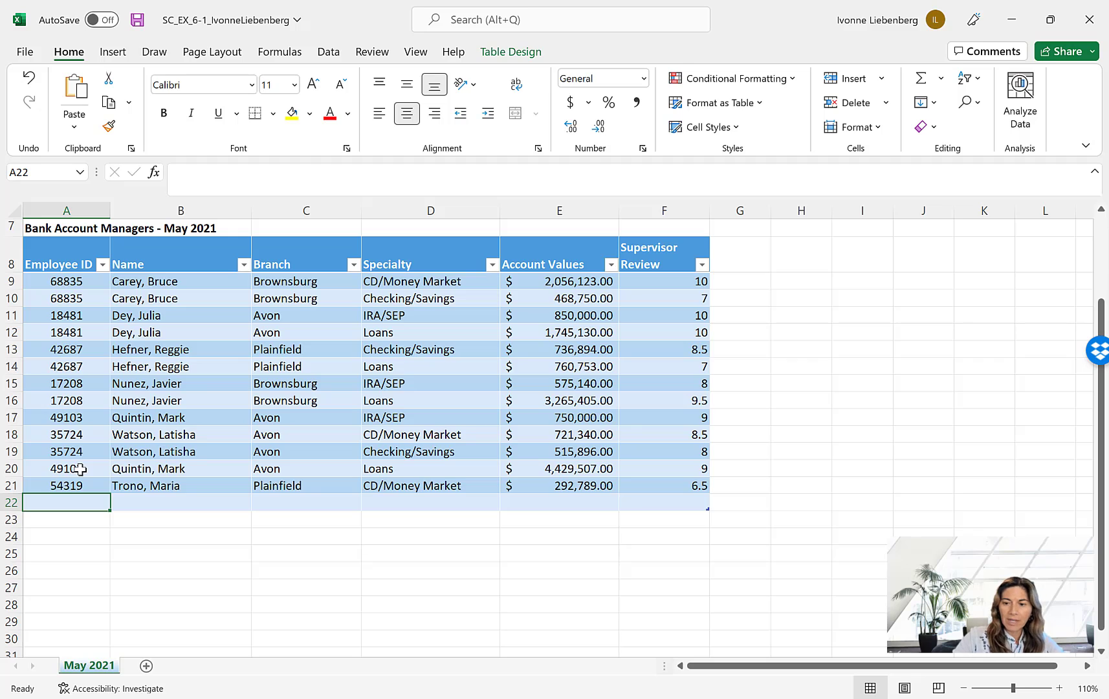
- Enter the next manager's employee ID and full name, last name first, in row 22
text(70607)
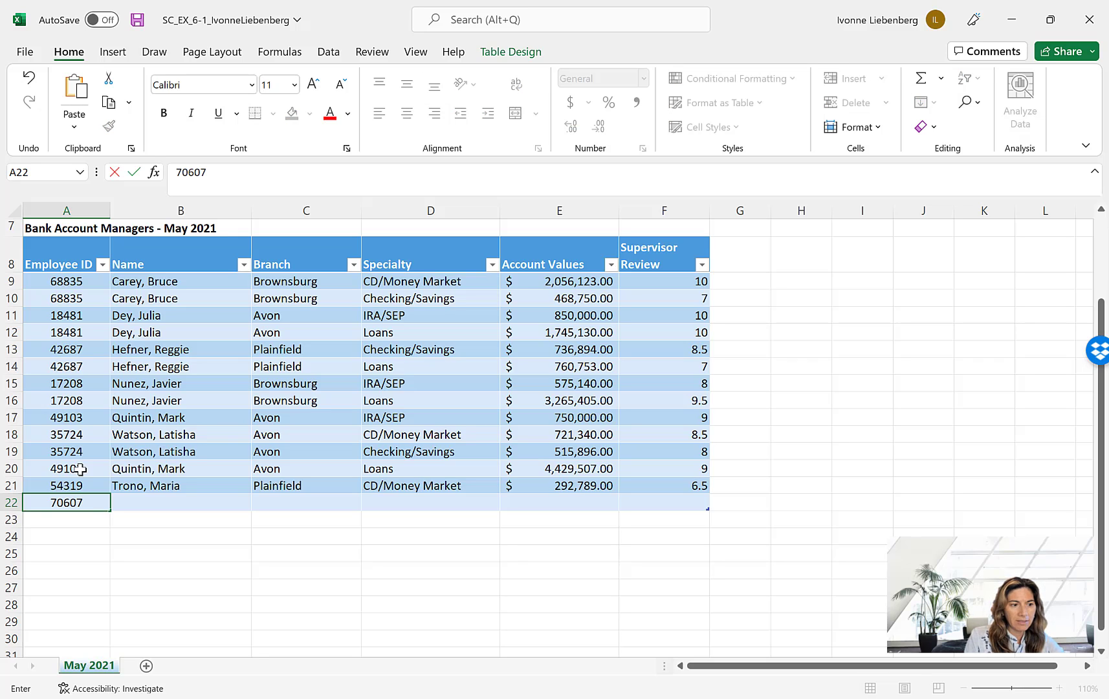
key(Tab)
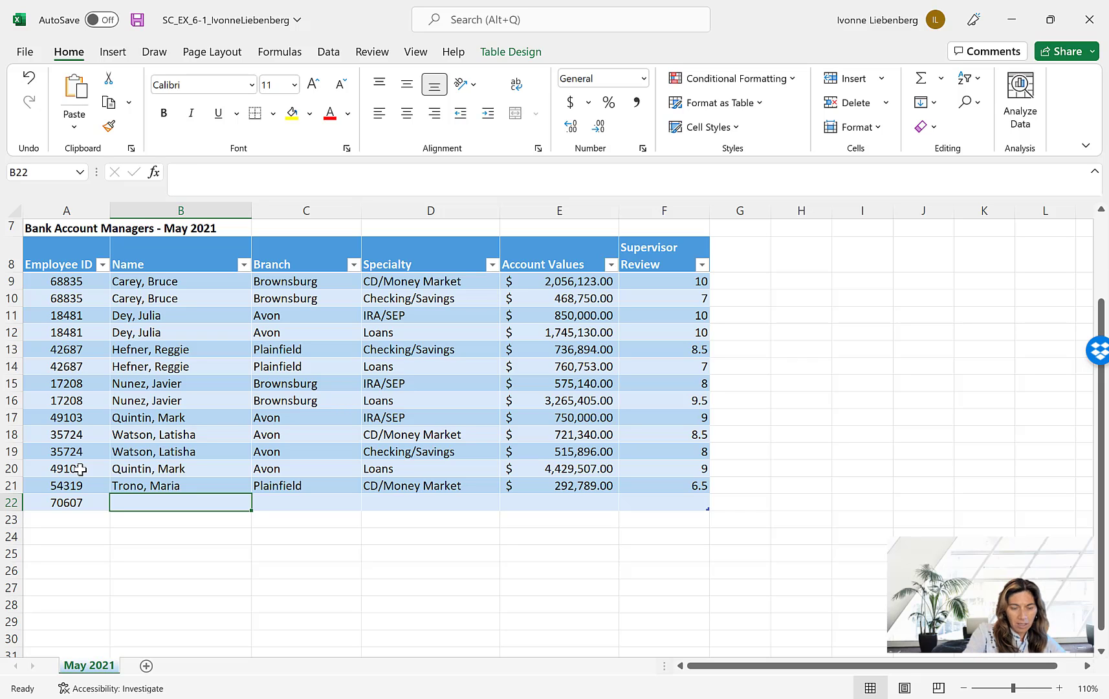
text(Zhang)
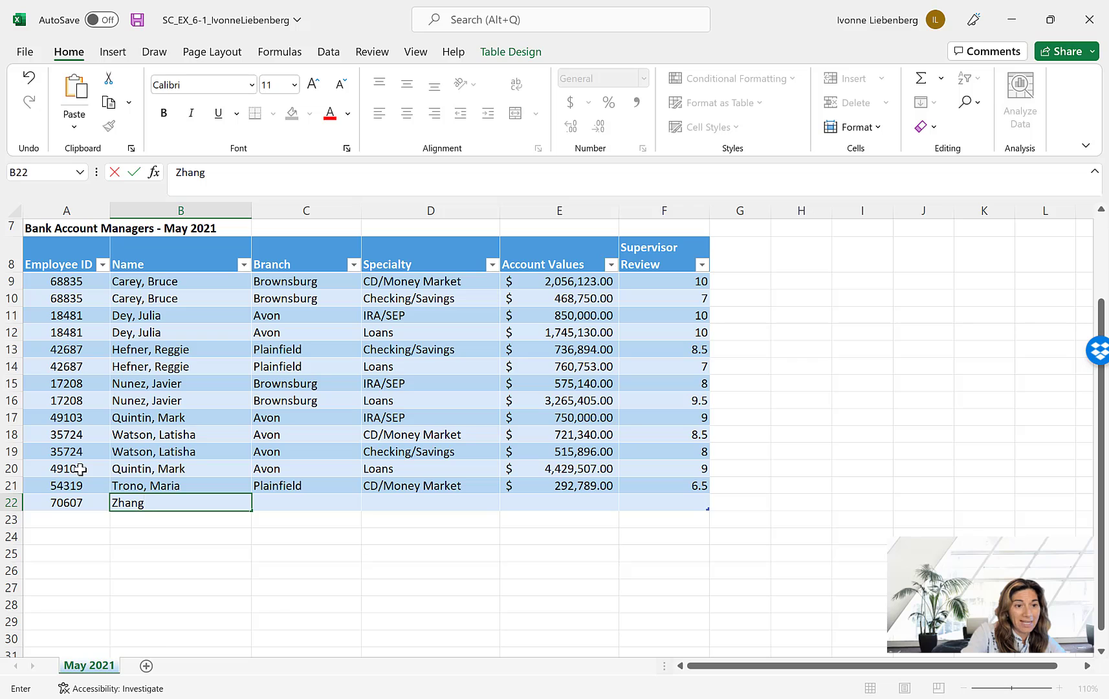
text(, Wei)
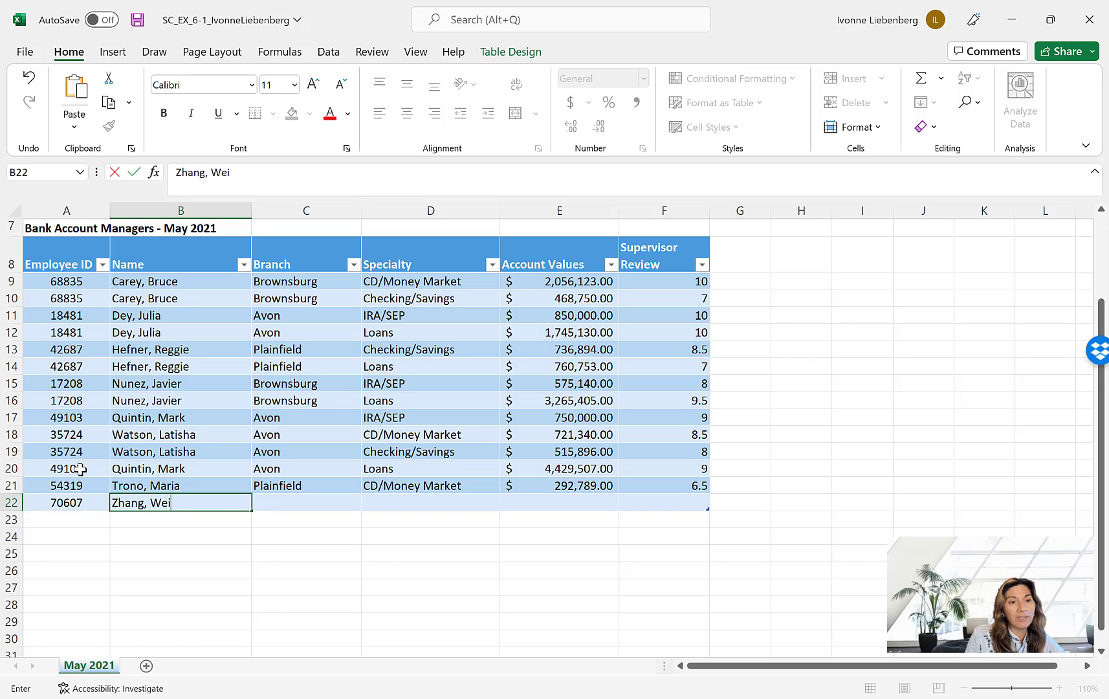
key(Tab)
- Complete the row 22 record with branch Plainfield, specialty IRA/SEP, account value 265111 and supervisor review 6.5
text(P)
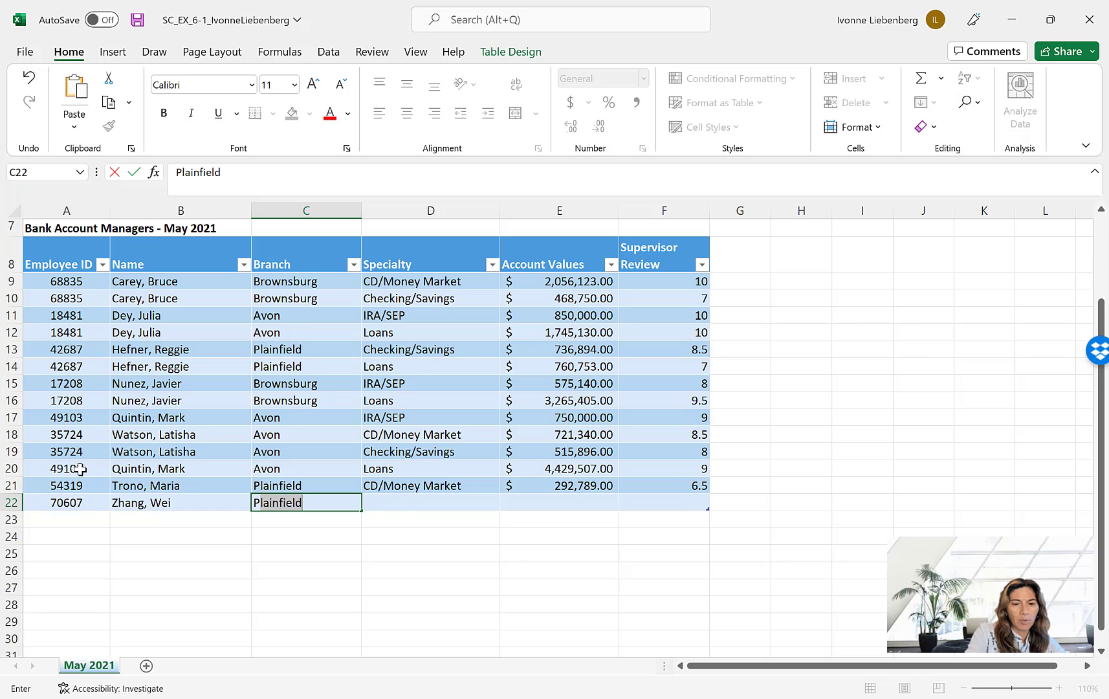
key(Tab)
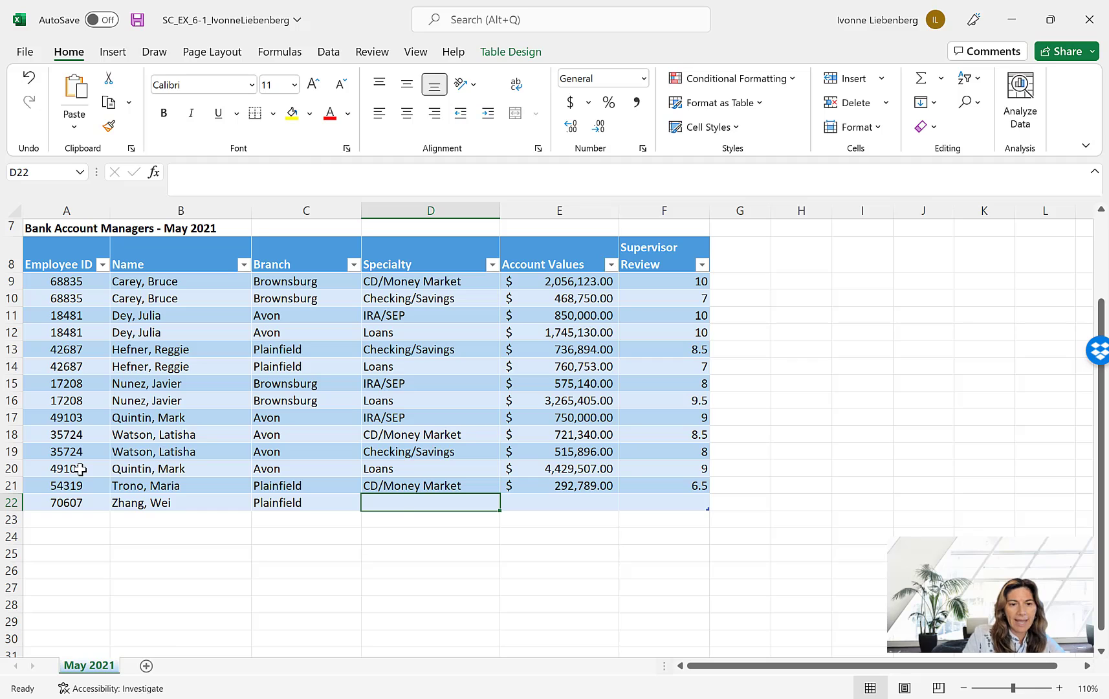
text(IRA/SEP)
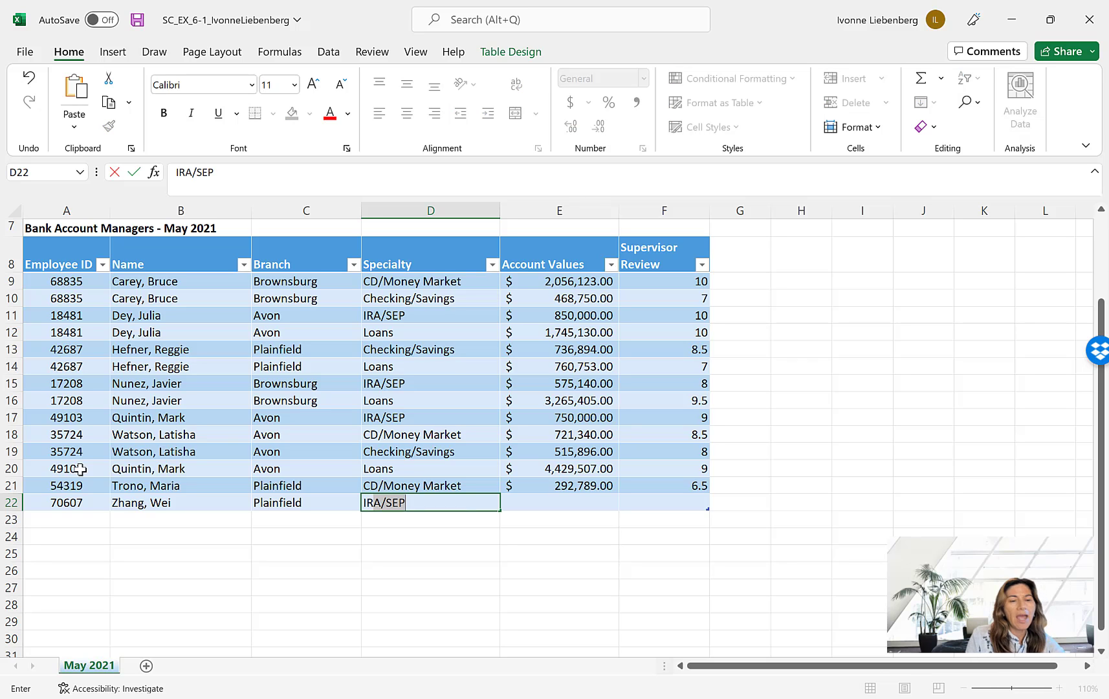
key(Tab)
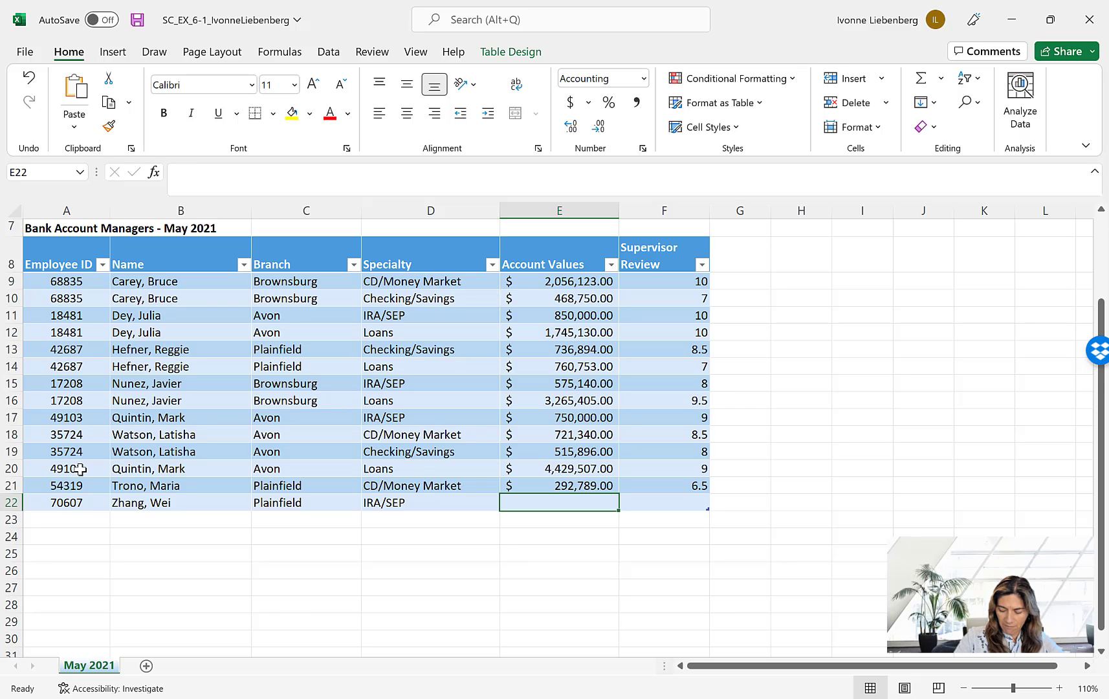
text(265)
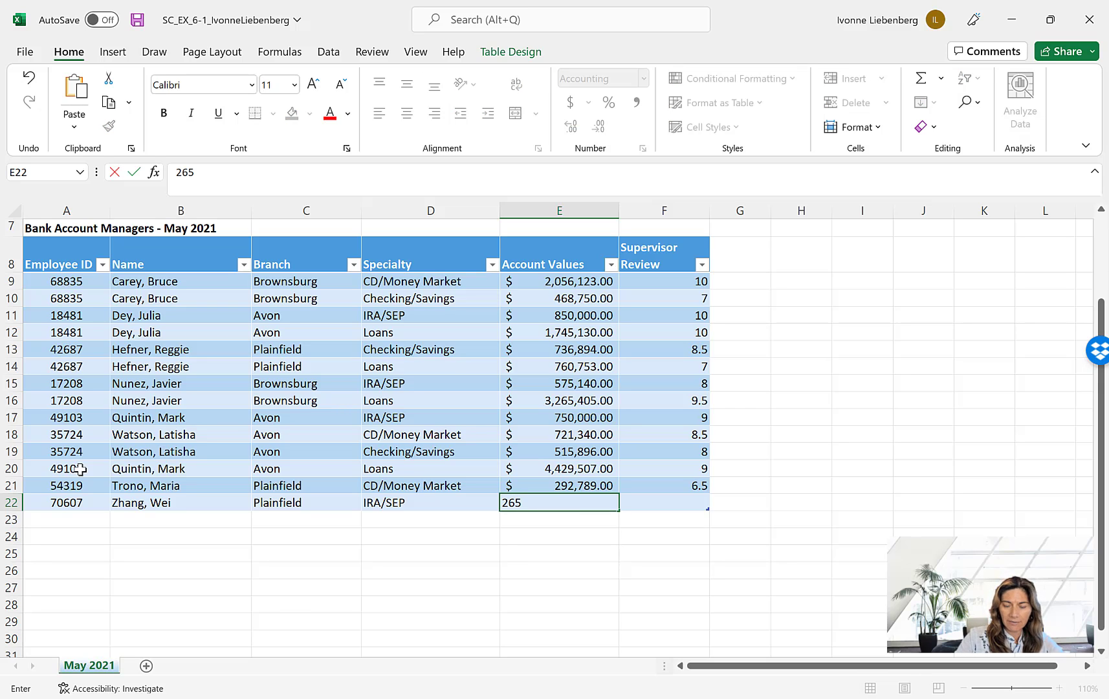
text(111)
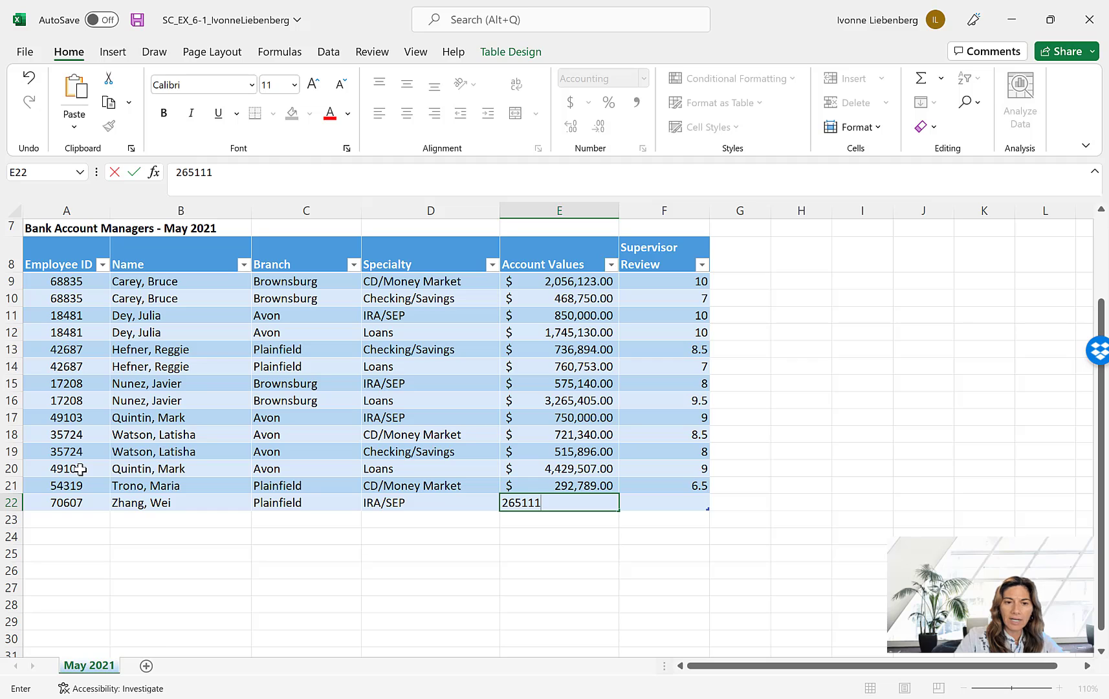
key(Tab)
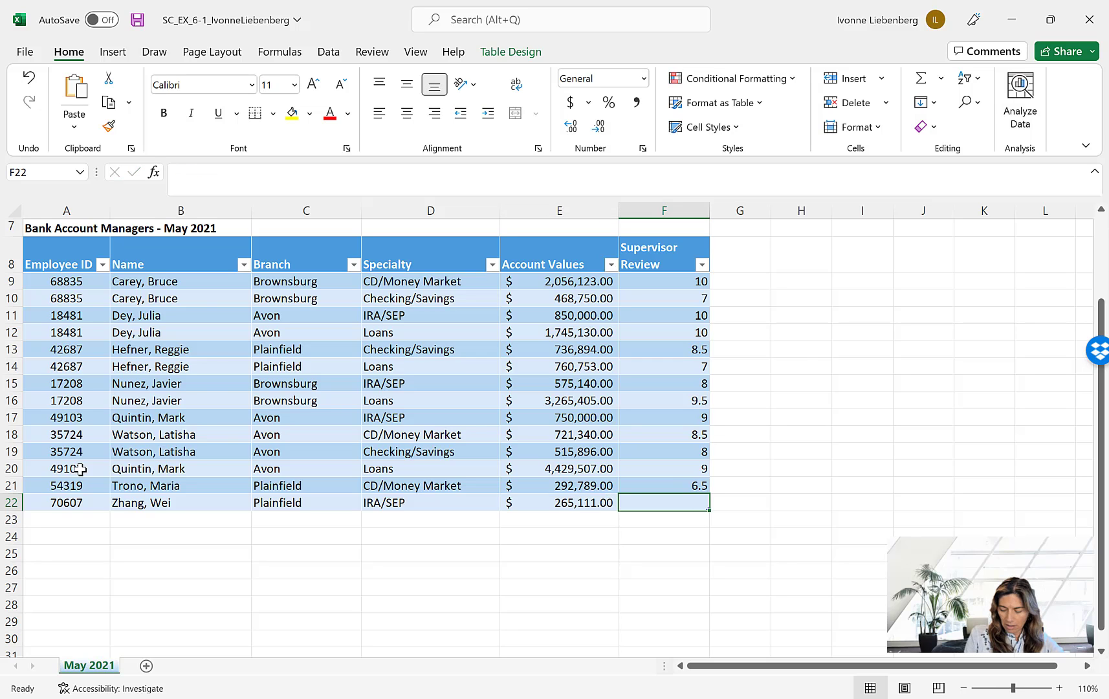
text(6.5)
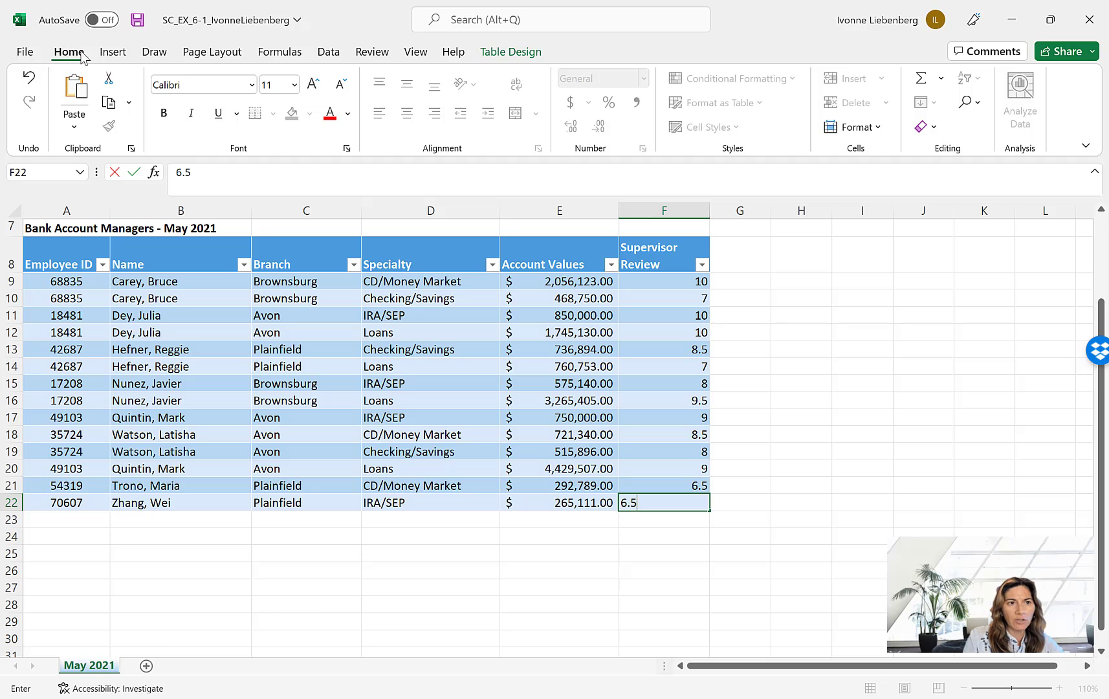
click(846, 341)
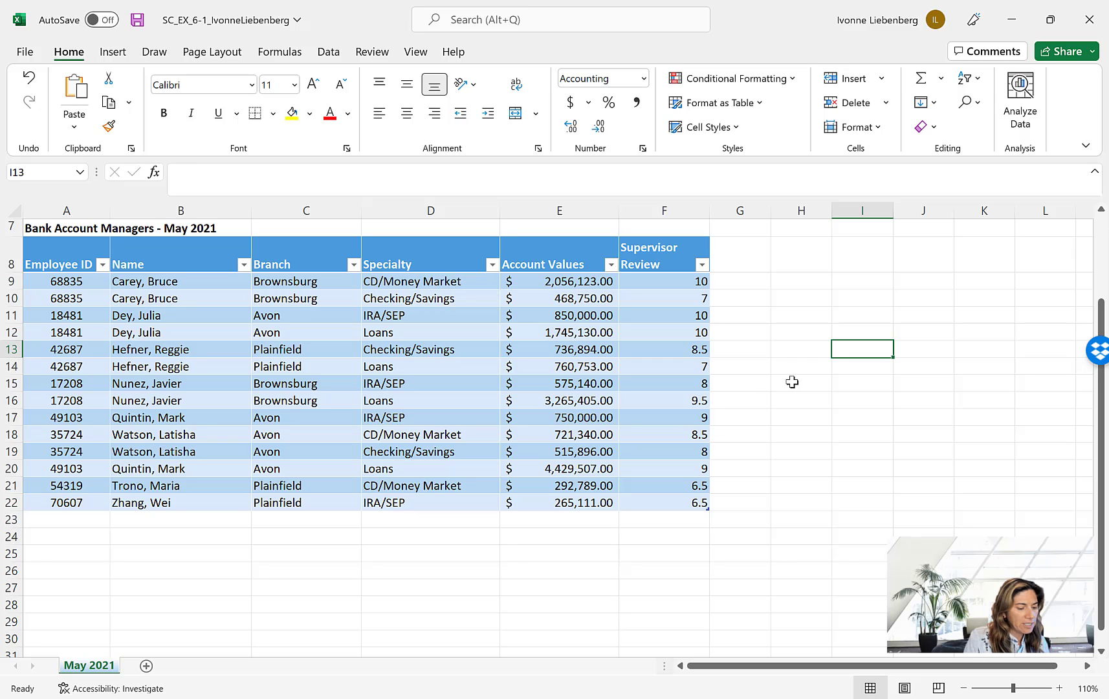
- Set the width of column G to 13
click(742, 212)
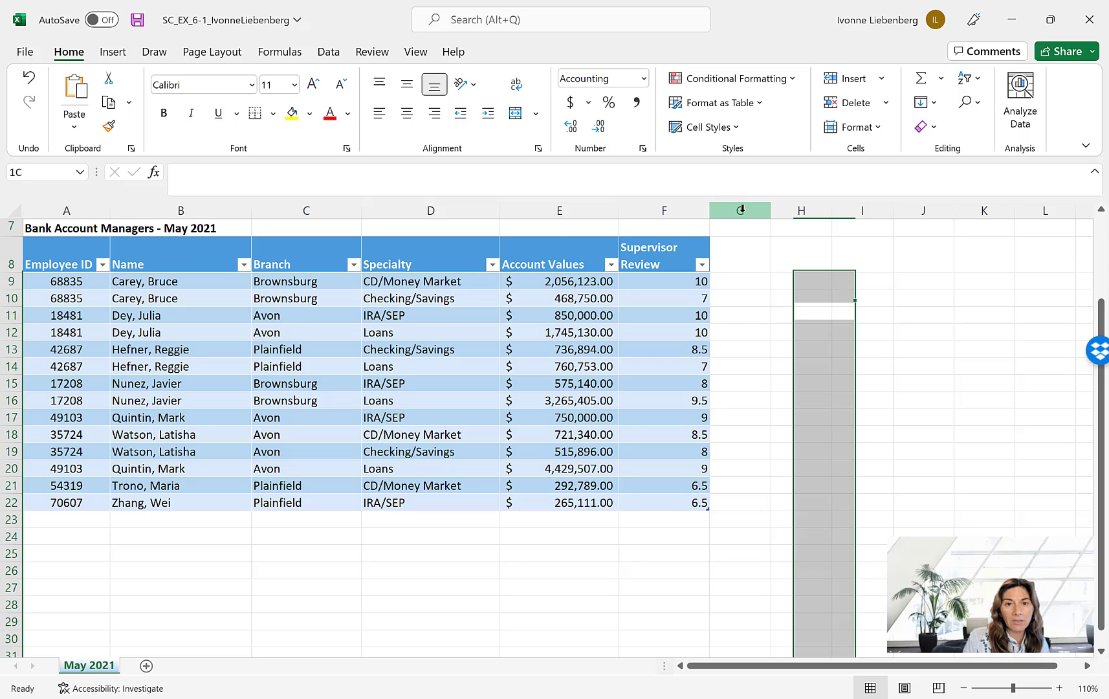
right_click(742, 211)
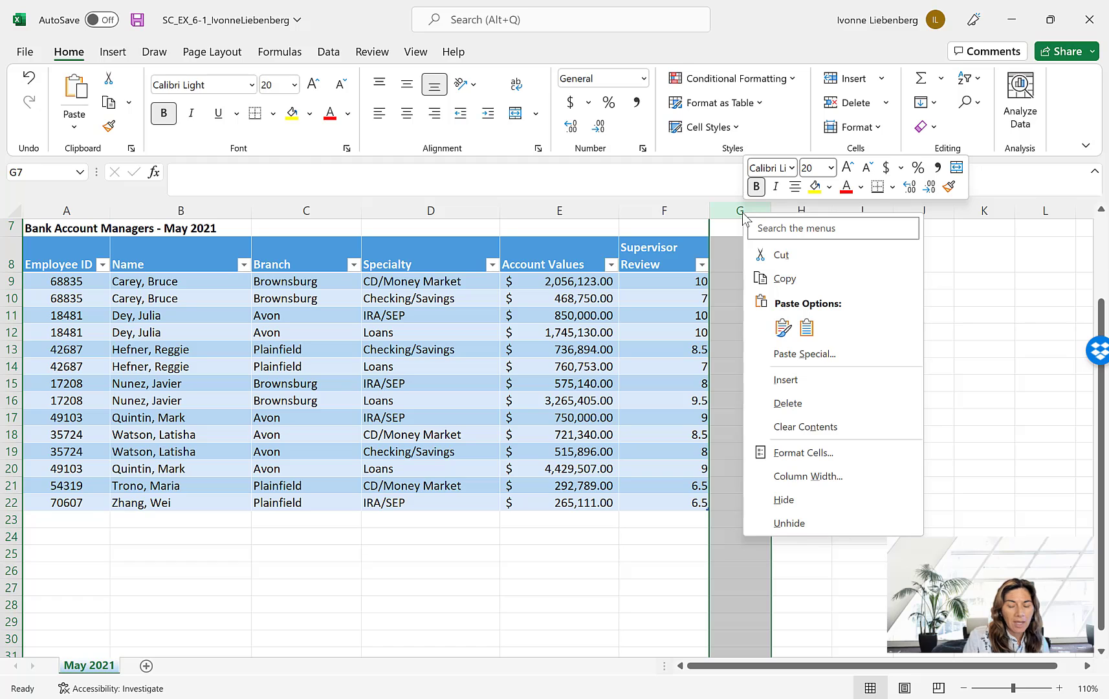
click(818, 476)
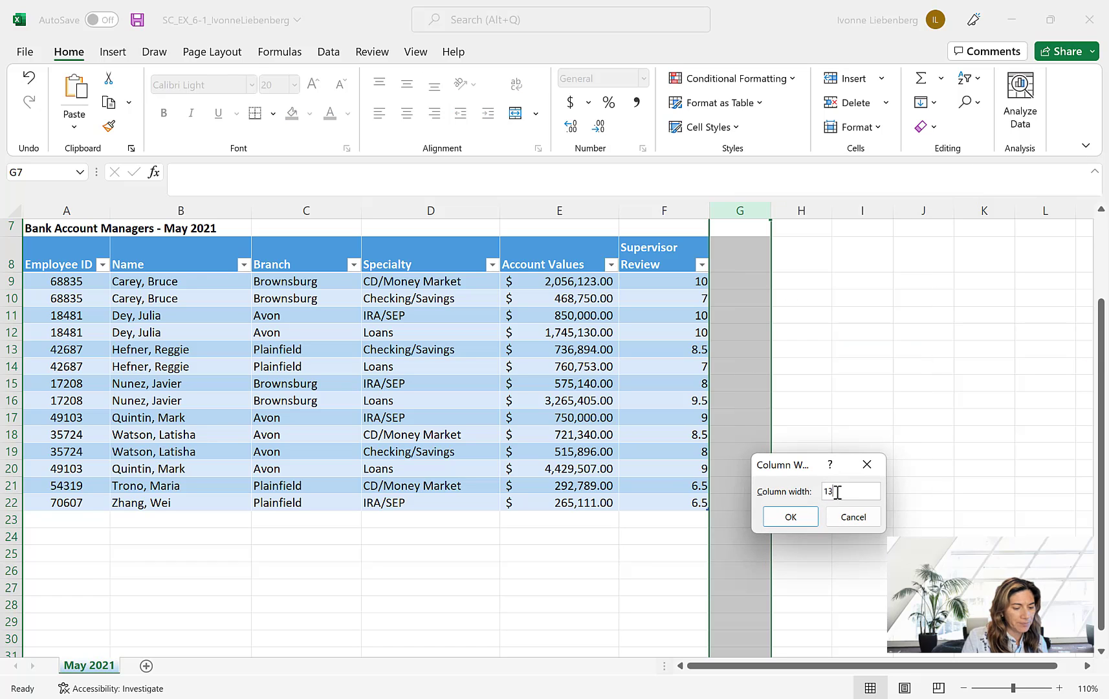
click(800, 517)
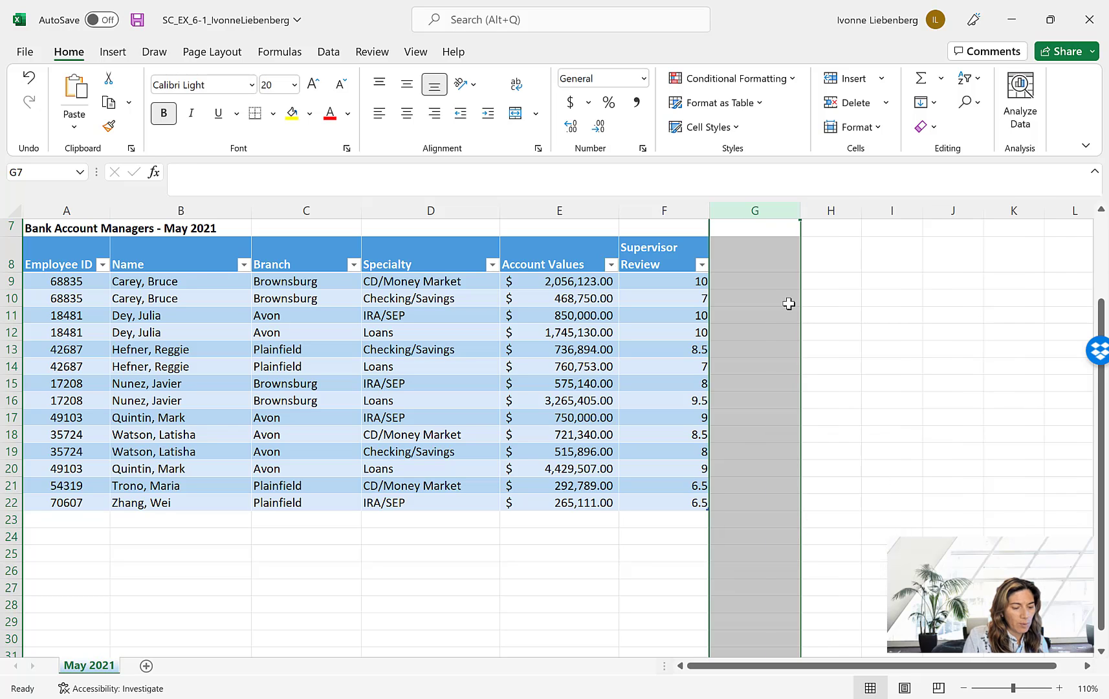
- Extend the table with a new column by entering the heading Rating in cell G8
click(761, 262)
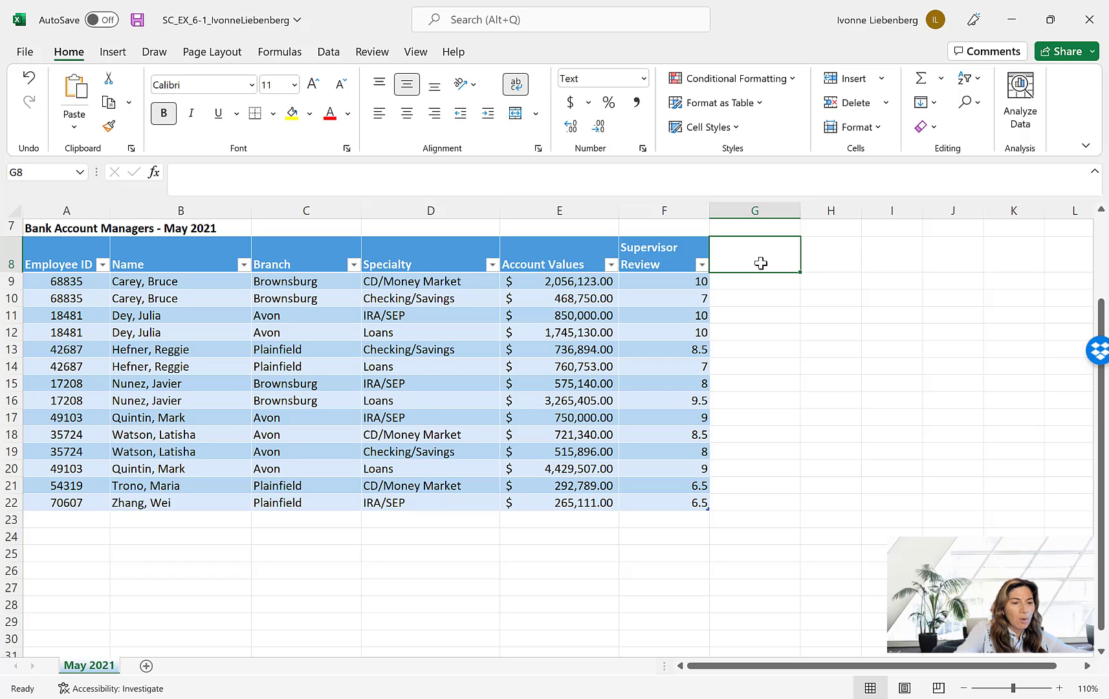
text(Rating)
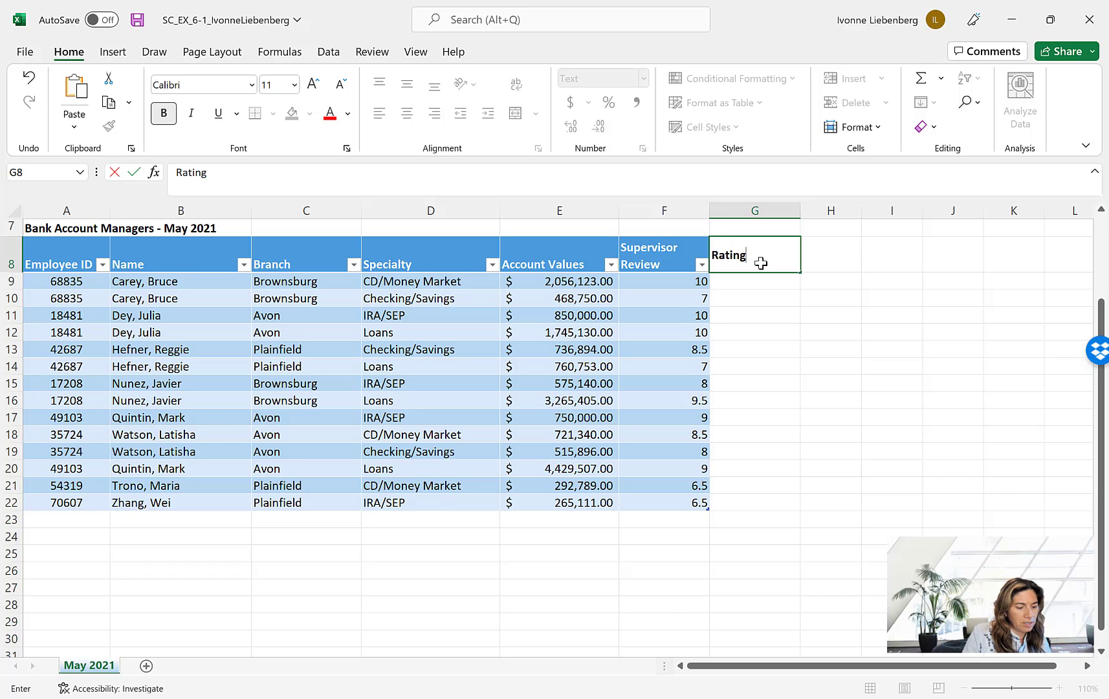
click(137, 176)
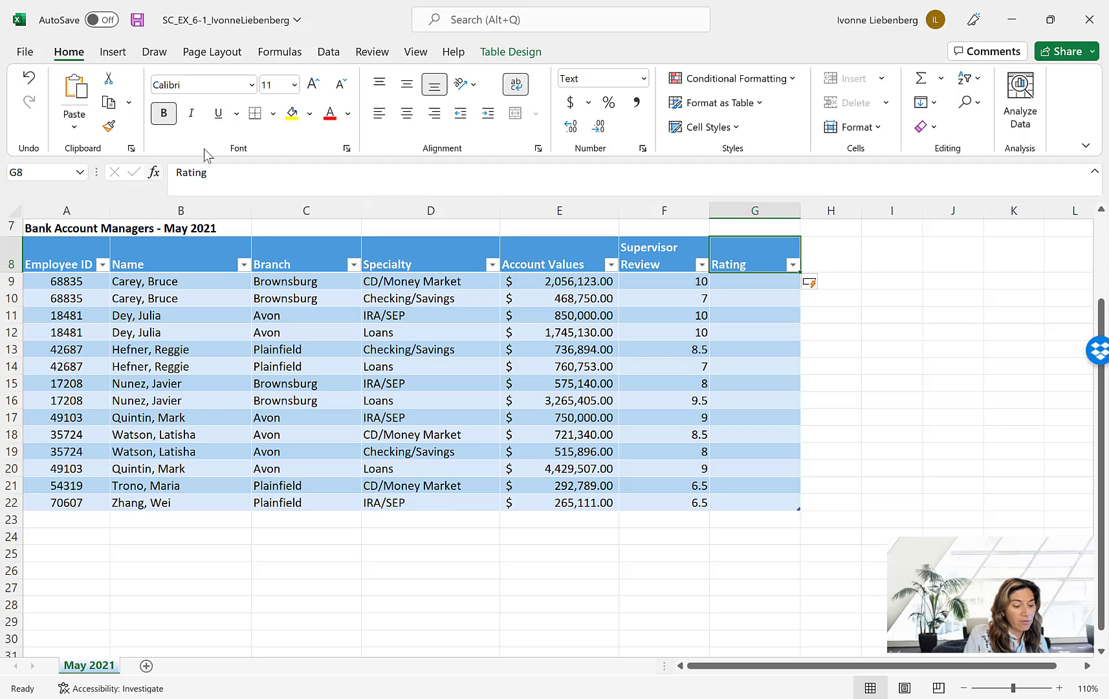
- Set the width of column H to 13
click(824, 211)
right_click(824, 210)
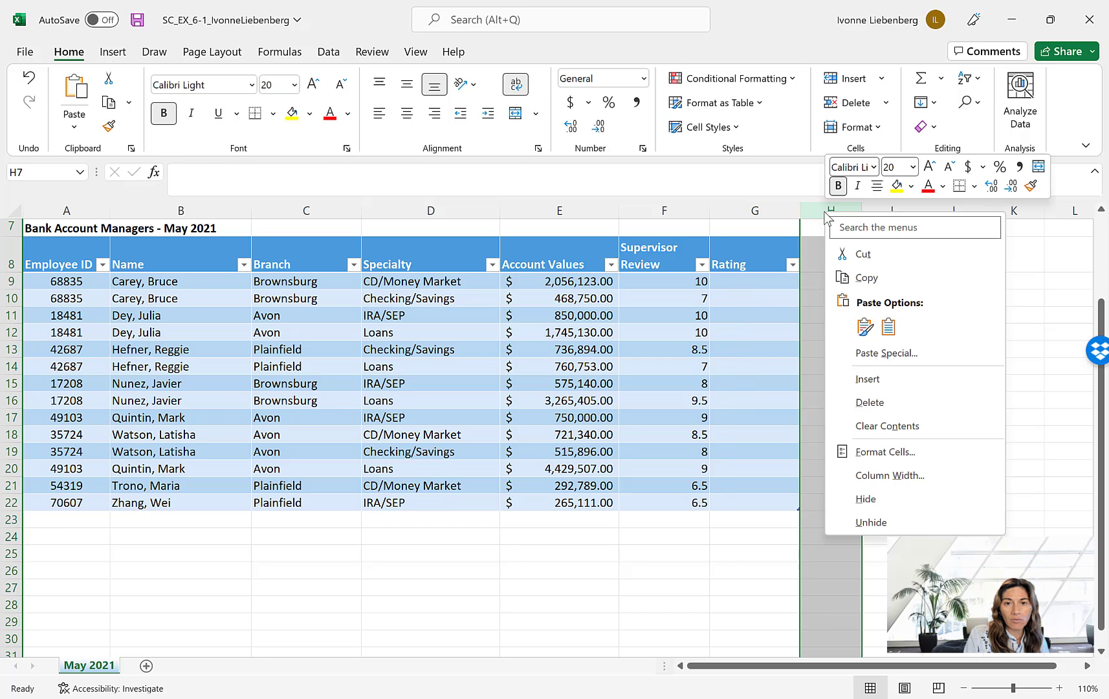
click(896, 484)
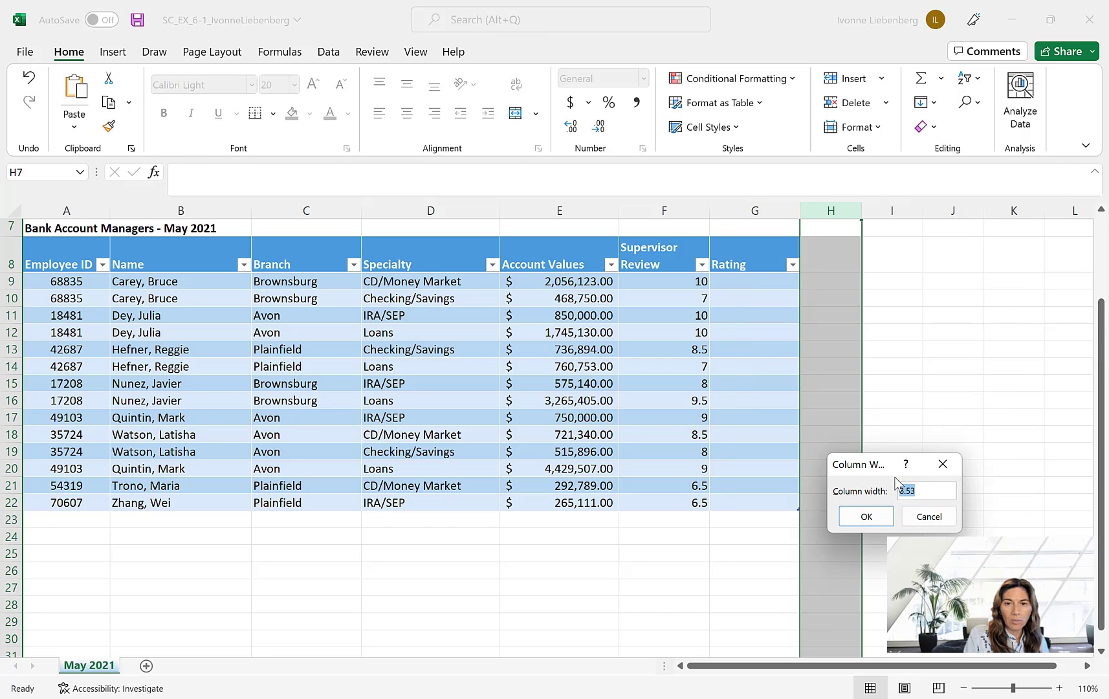
text(13)
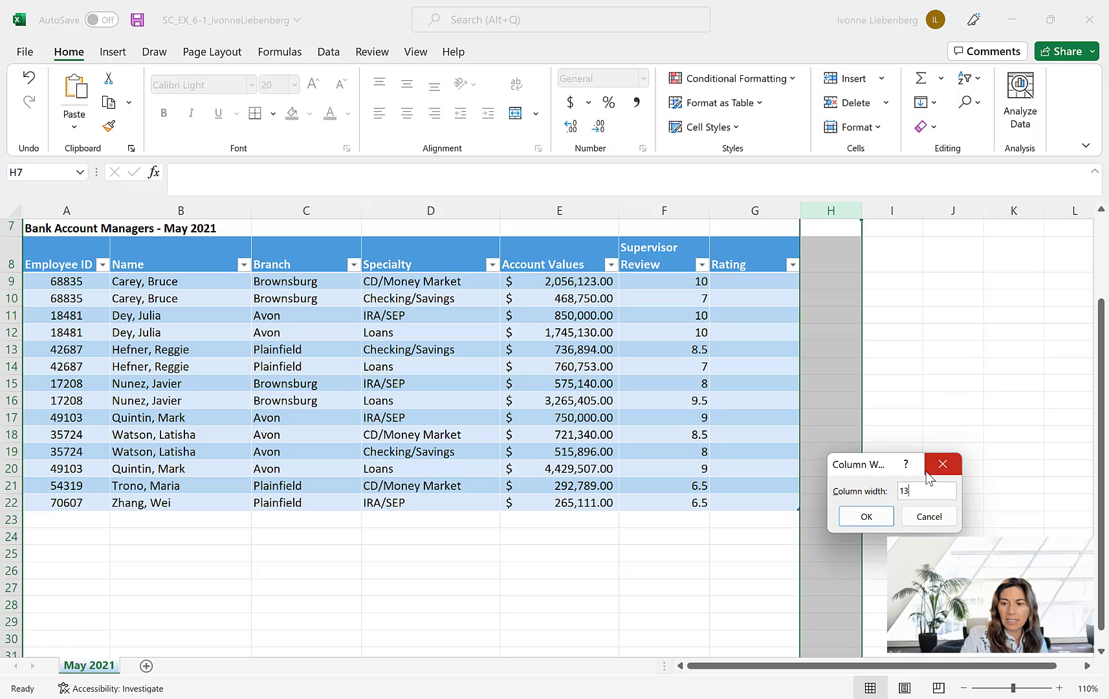
click(867, 516)
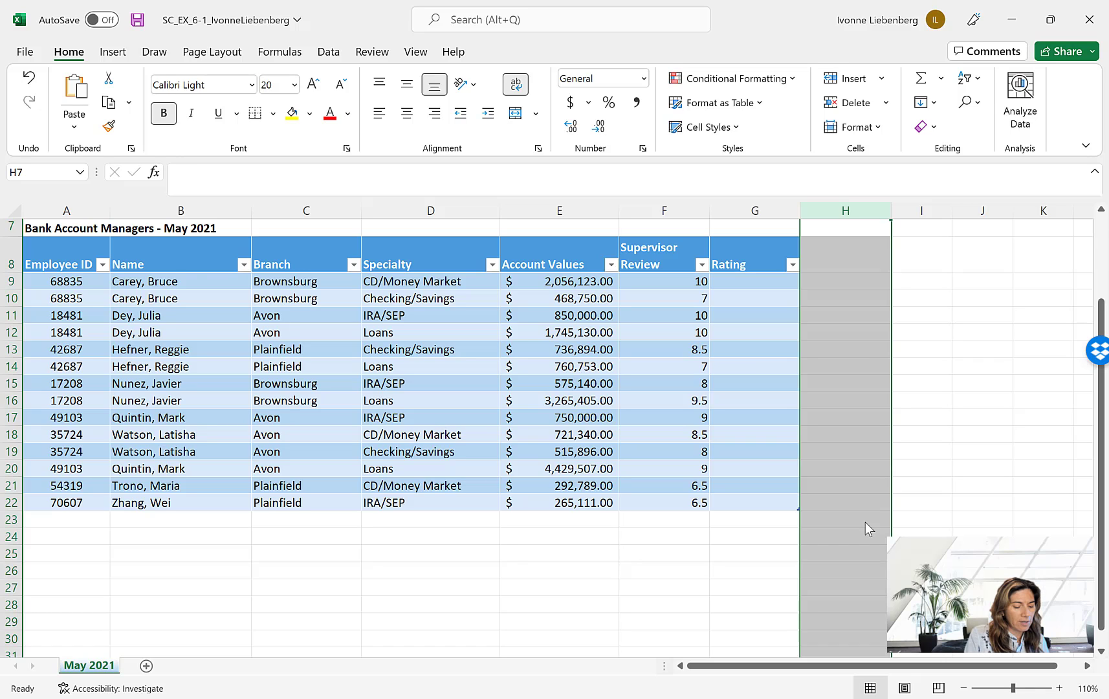
- Add another table column with the heading Loan Commission in cell H8, with its text wrapped
click(838, 265)
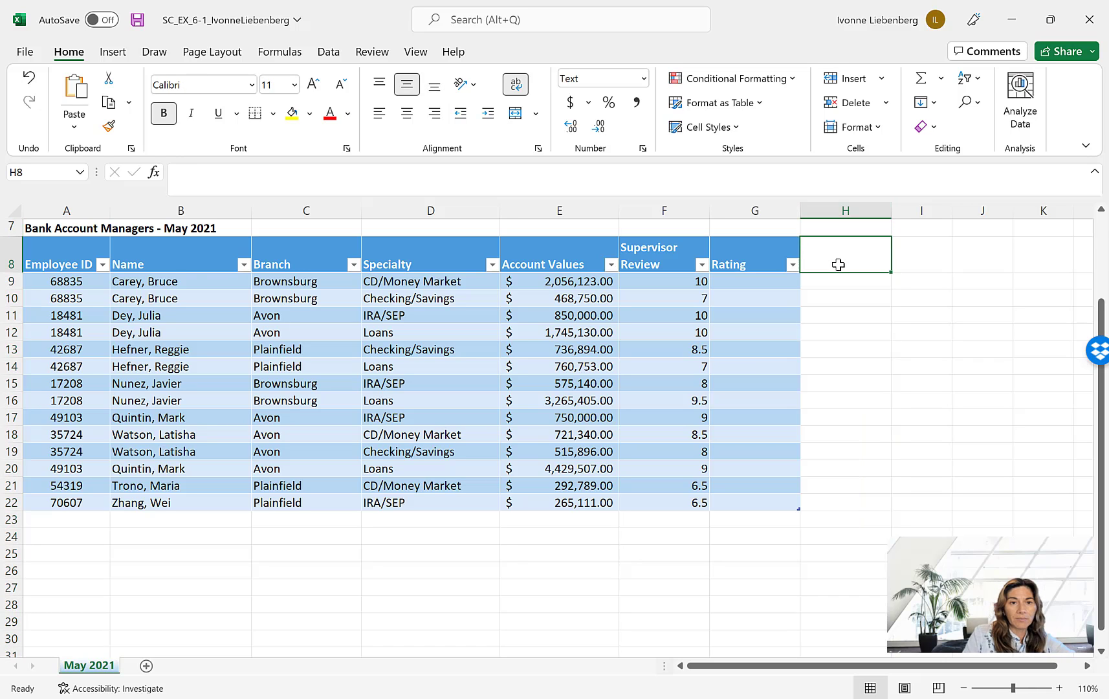
text(Loan)
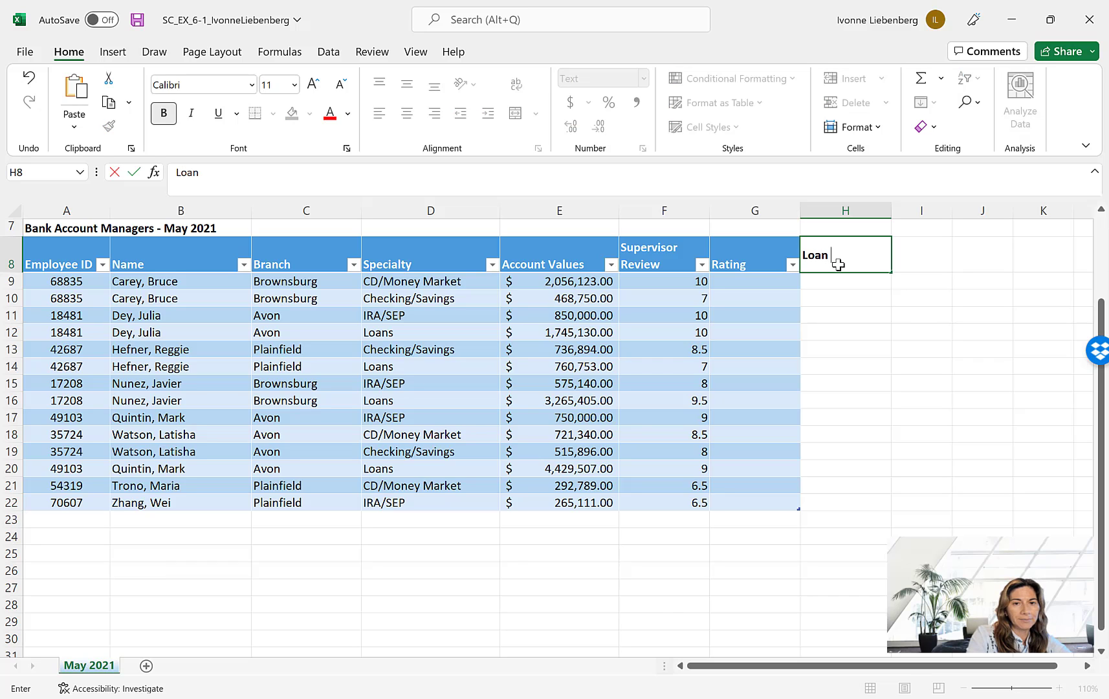
text( Commission)
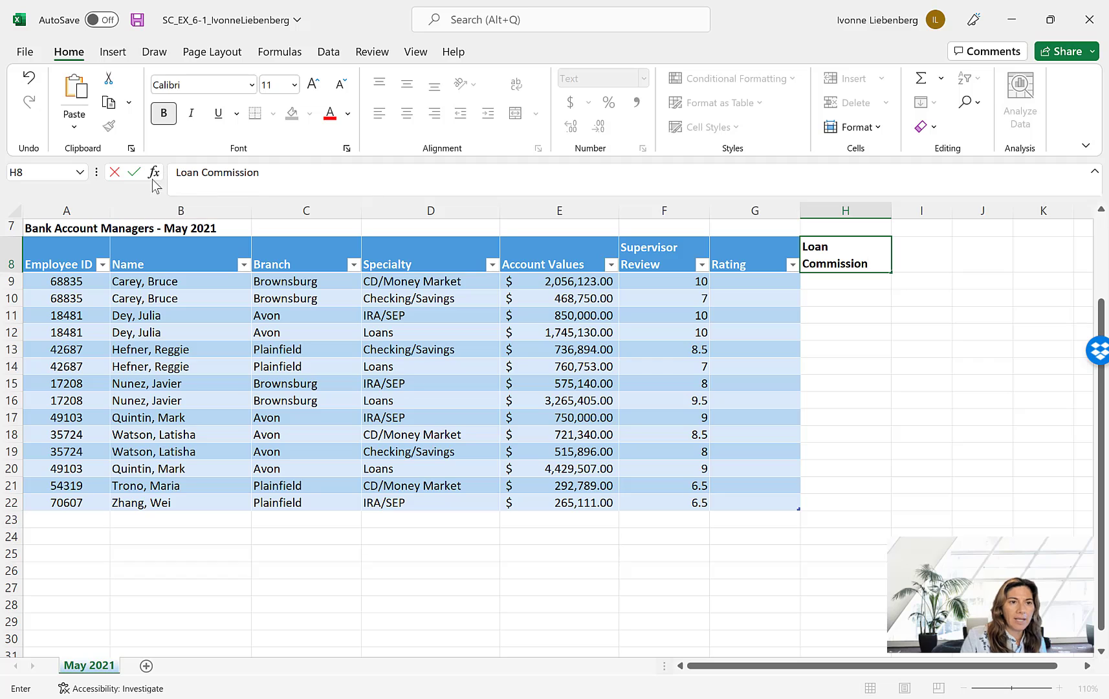
click(134, 173)
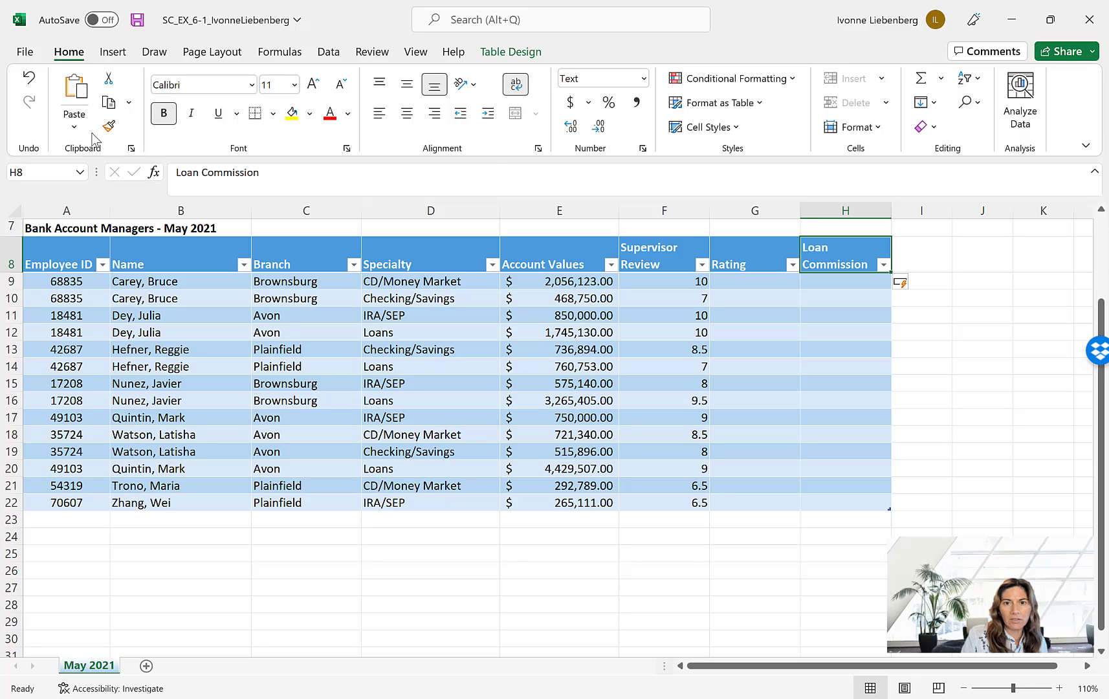
click(517, 88)
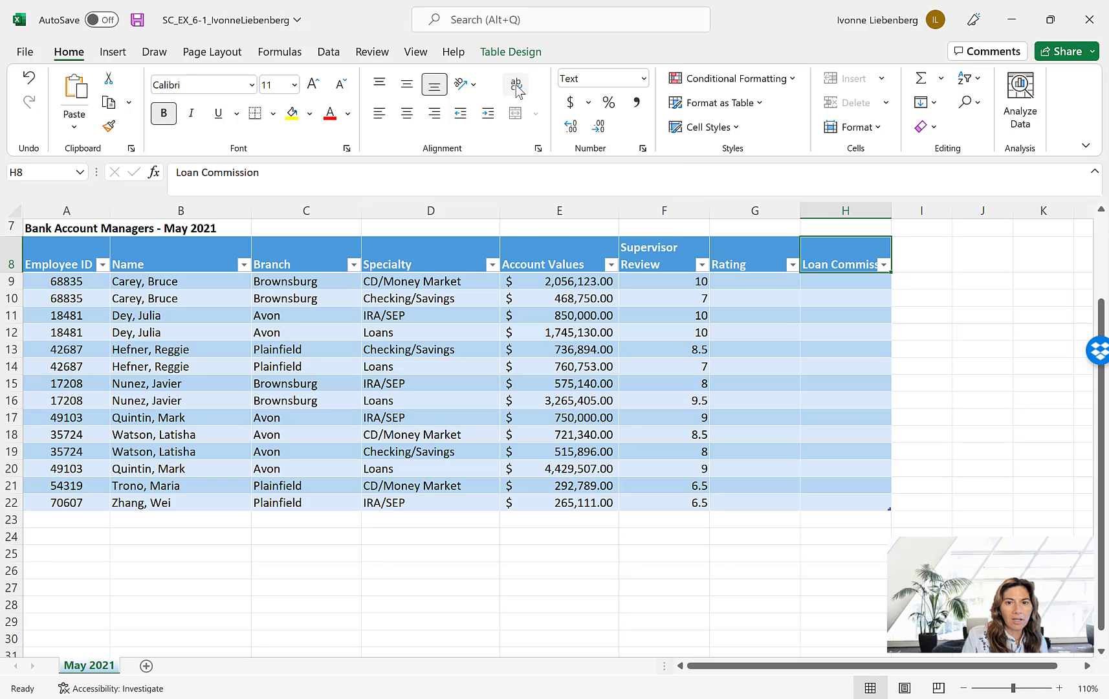
click(517, 88)
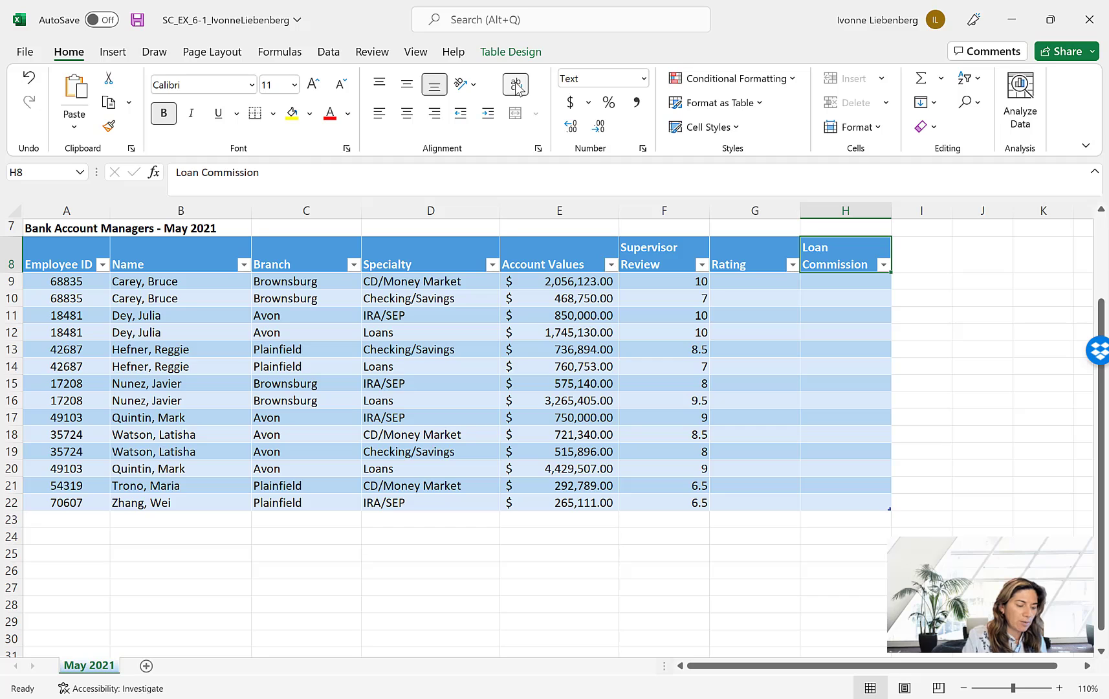
- Set the width of column I to 13
click(924, 252)
click(917, 209)
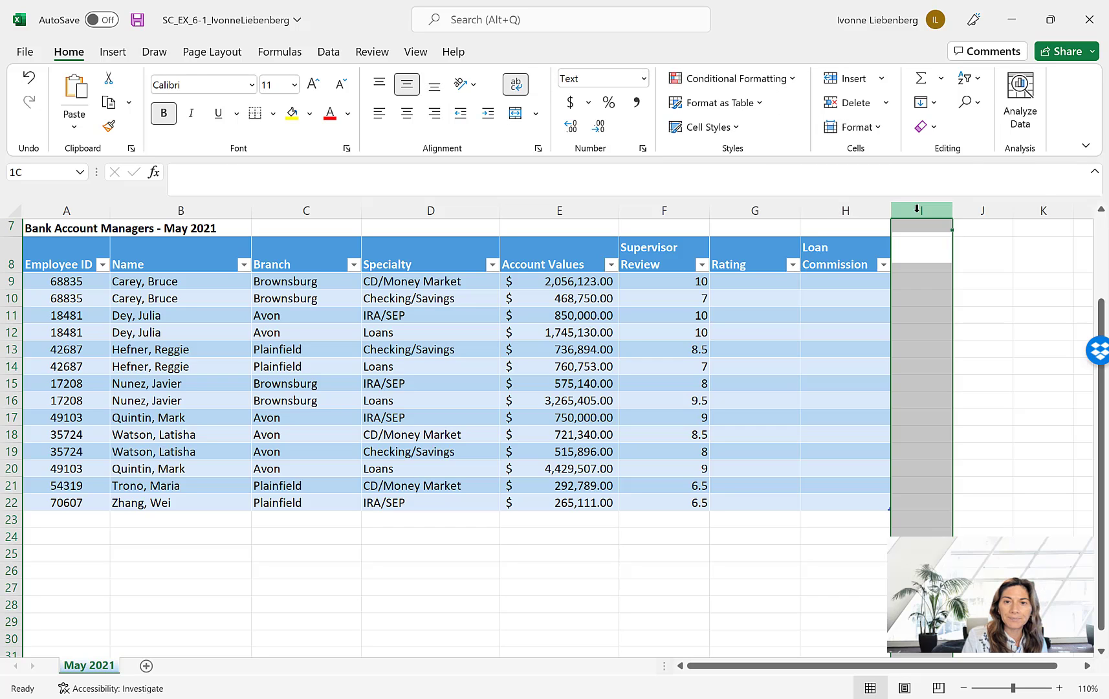
right_click(917, 209)
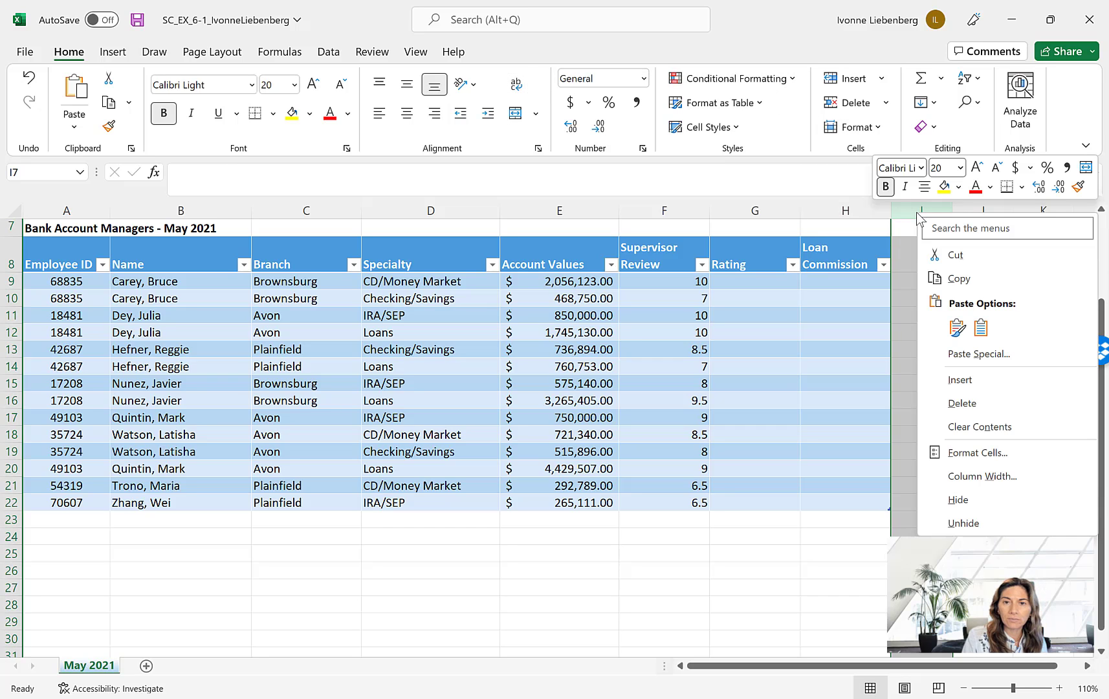
click(1000, 477)
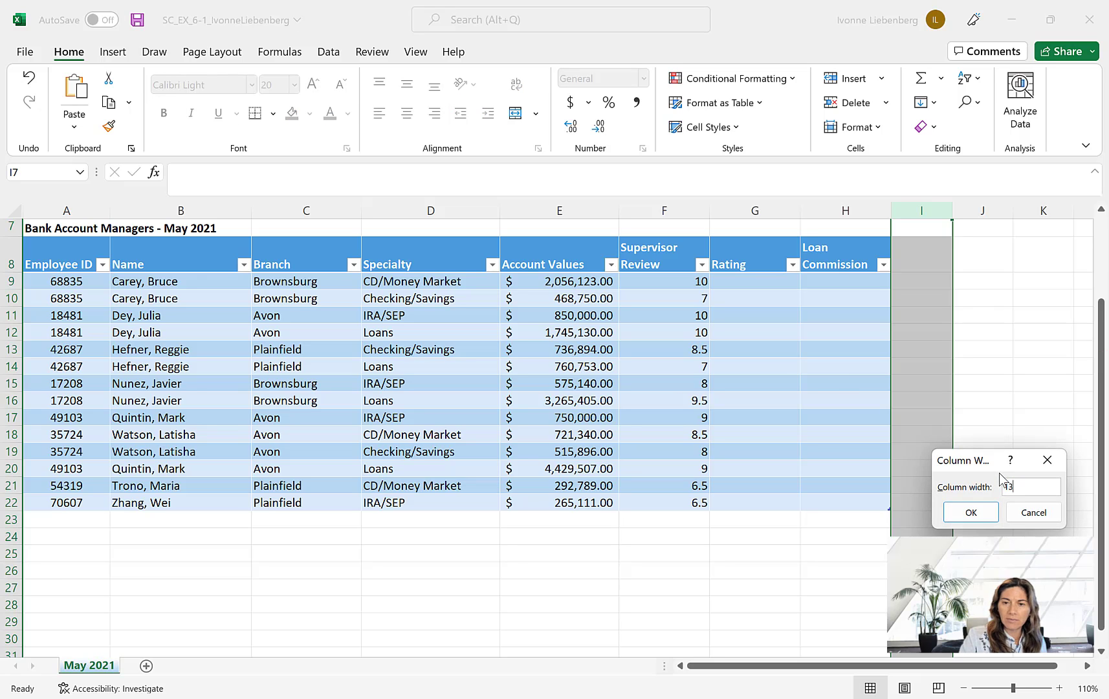
text(13)
click(964, 513)
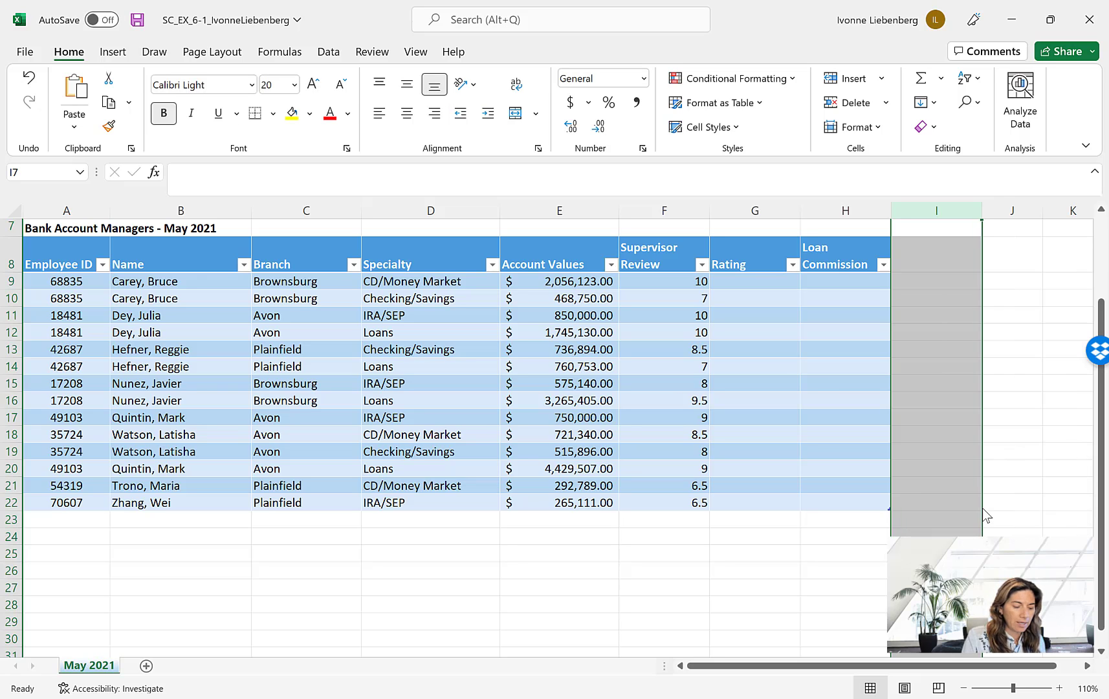
- Add a further table column by entering the heading New Money Commission in cell I8
click(938, 258)
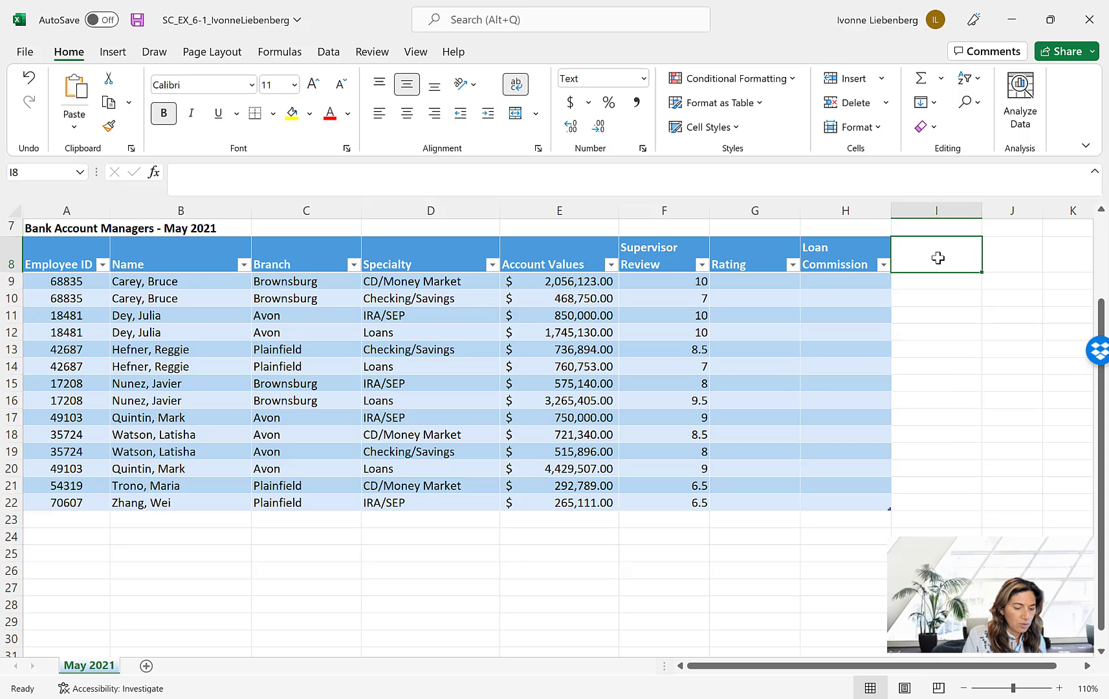
text(New )
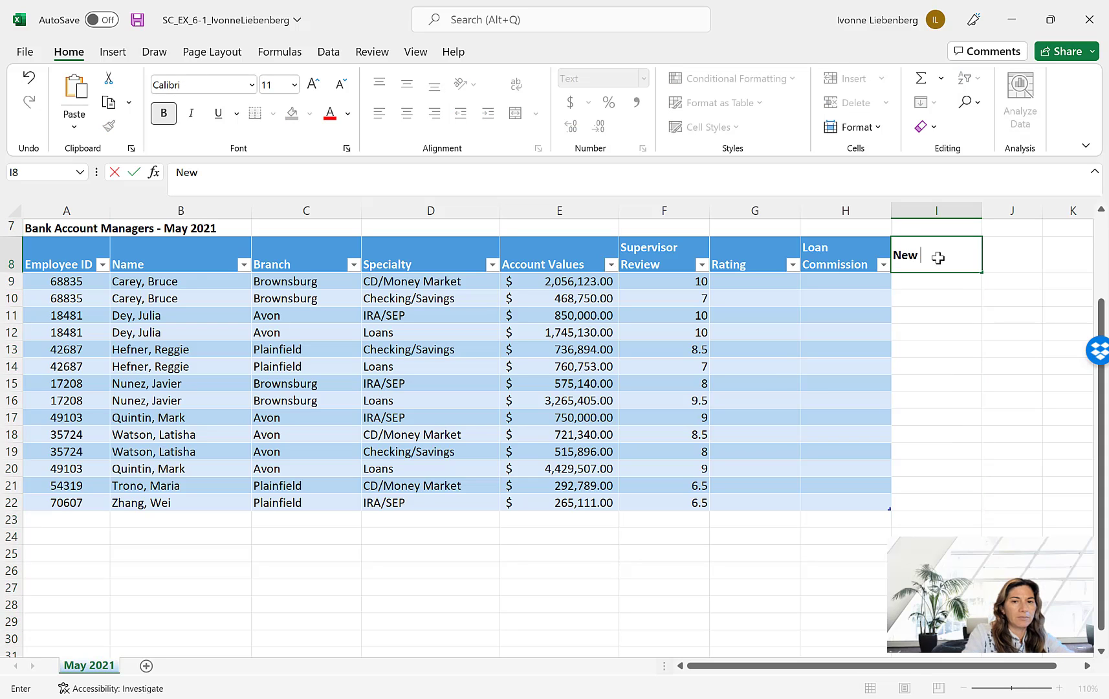
text(Money)
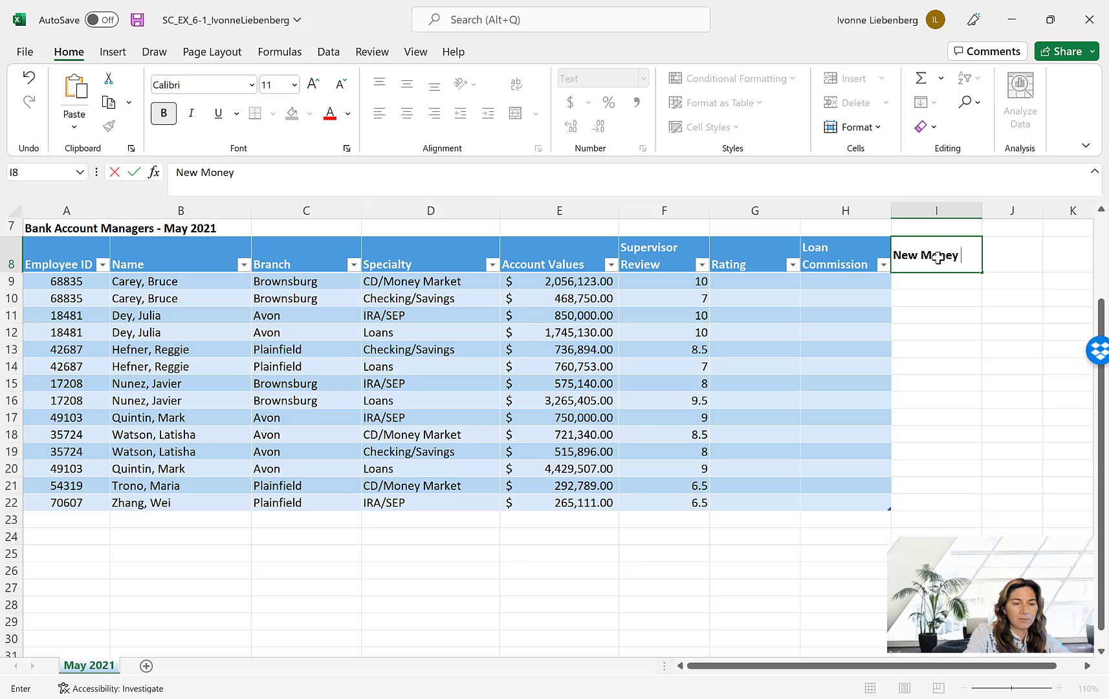
text( Commission)
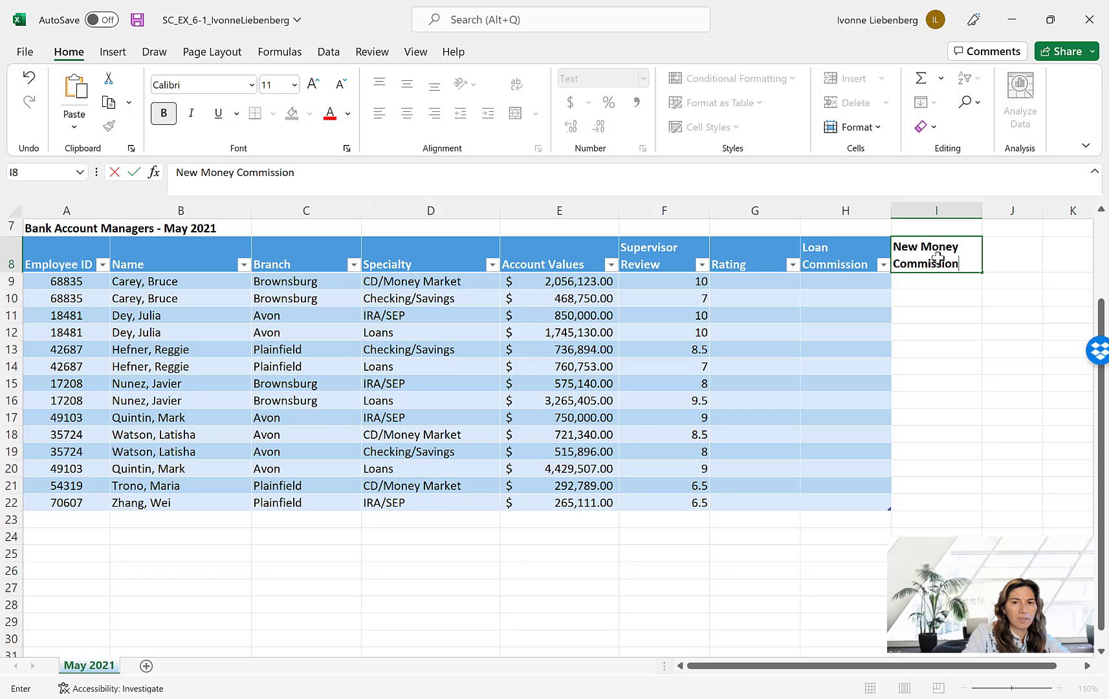
click(134, 172)
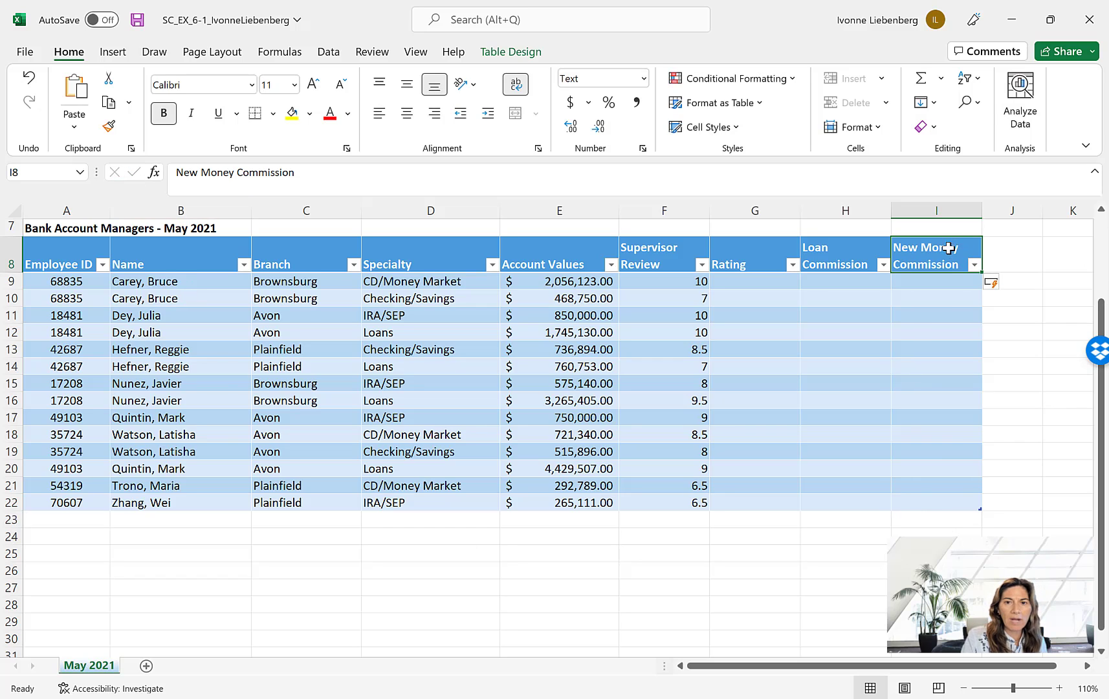
- Turn text wrapping off and back on for the New Money Commission heading in cell I8
click(516, 89)
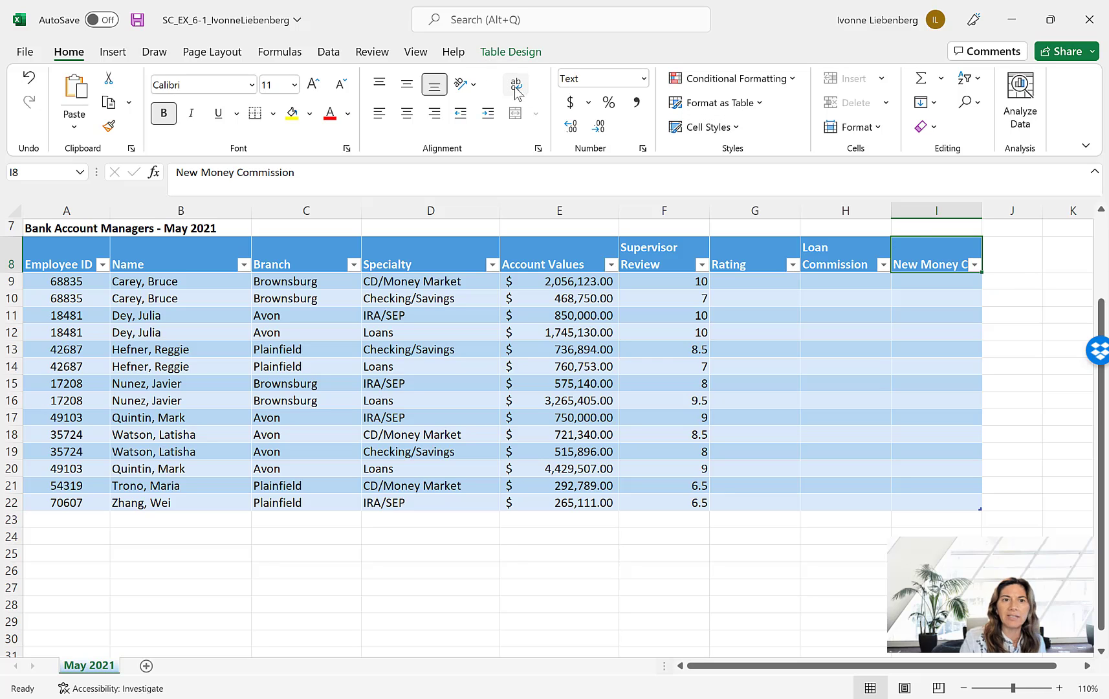
click(515, 88)
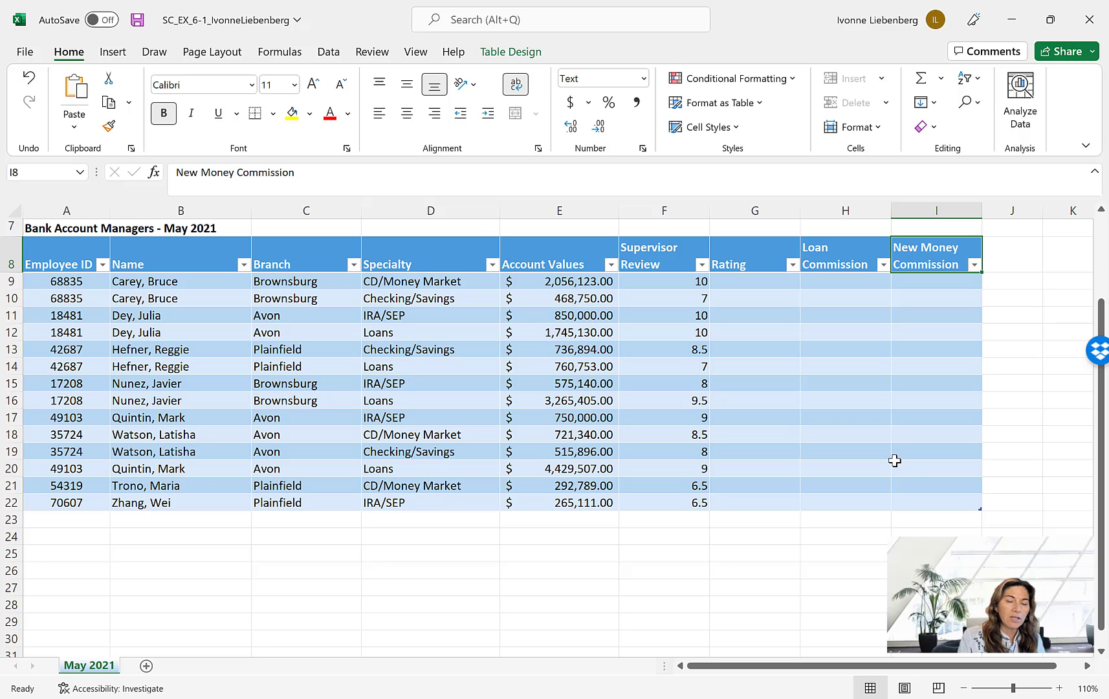
- Center the title Bank Account Managers - May 2021 across the range A7:I7 with the Center Across Selection alignment
click(43, 230)
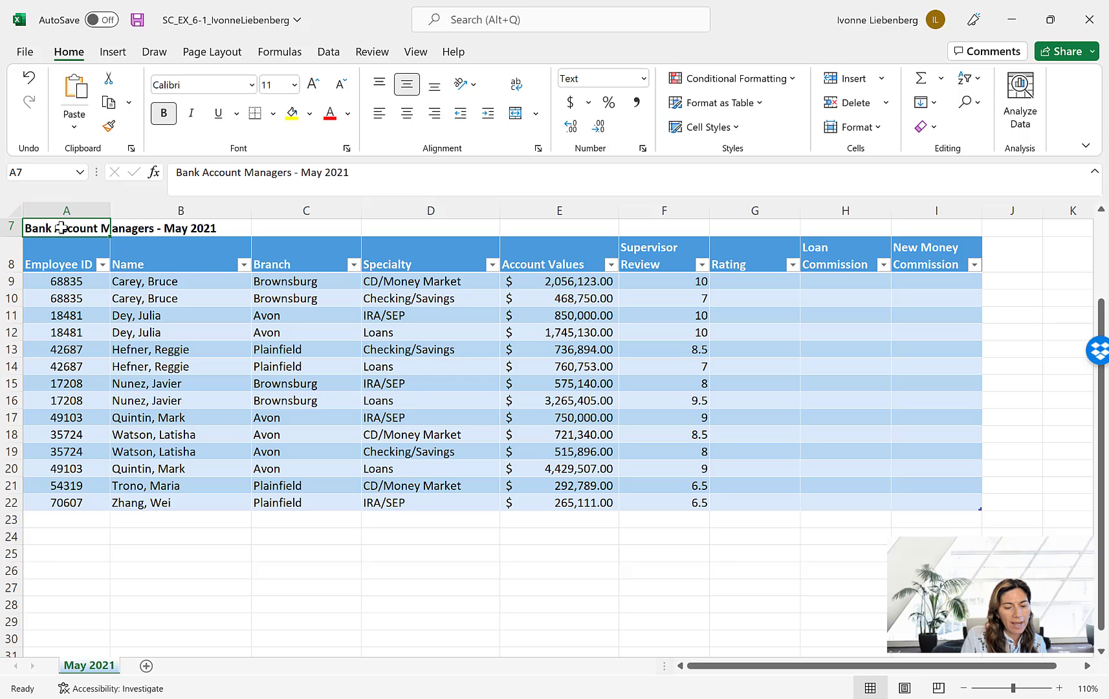
drag(61, 228, 948, 302)
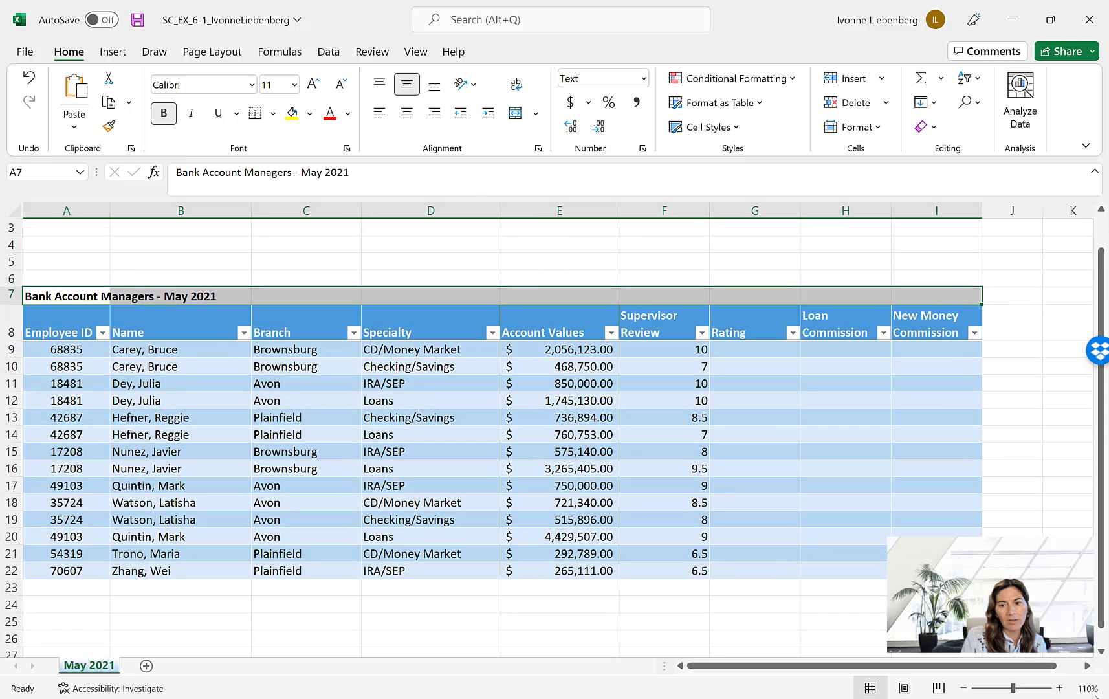
scroll(1102, 652, down, 1)
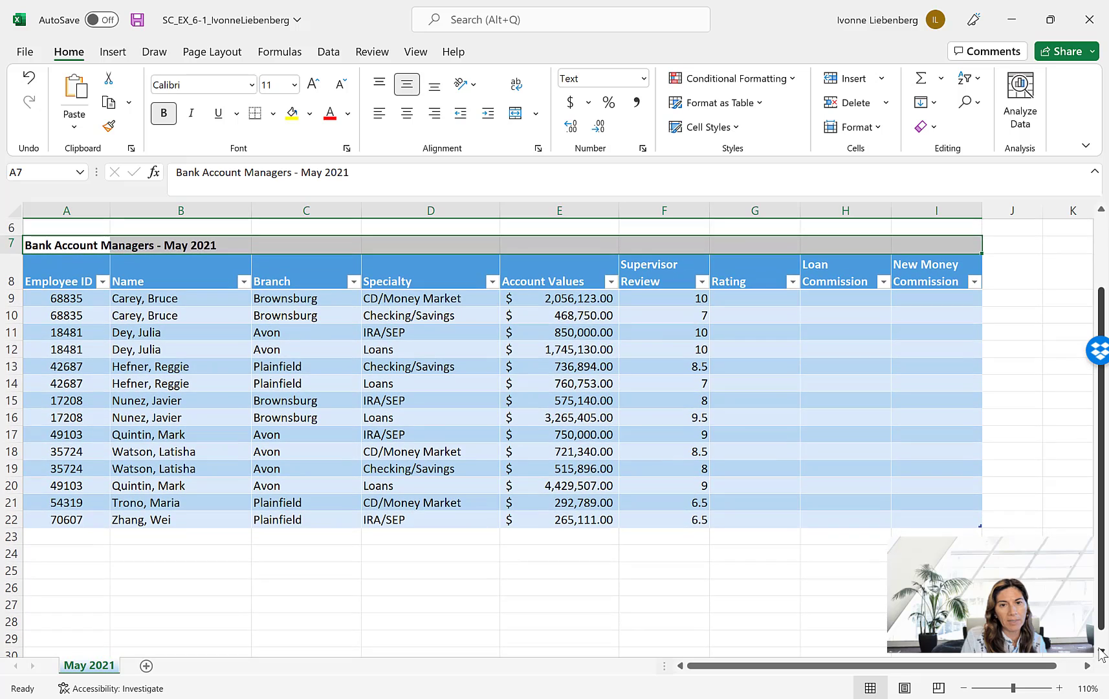
click(1102, 652)
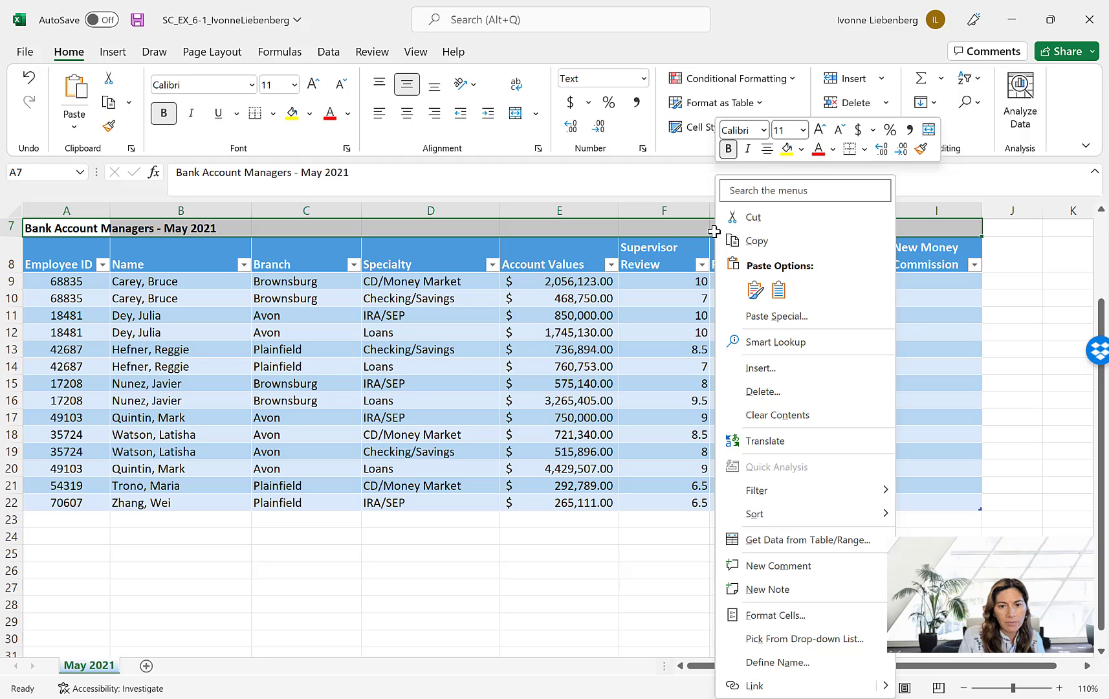
click(782, 615)
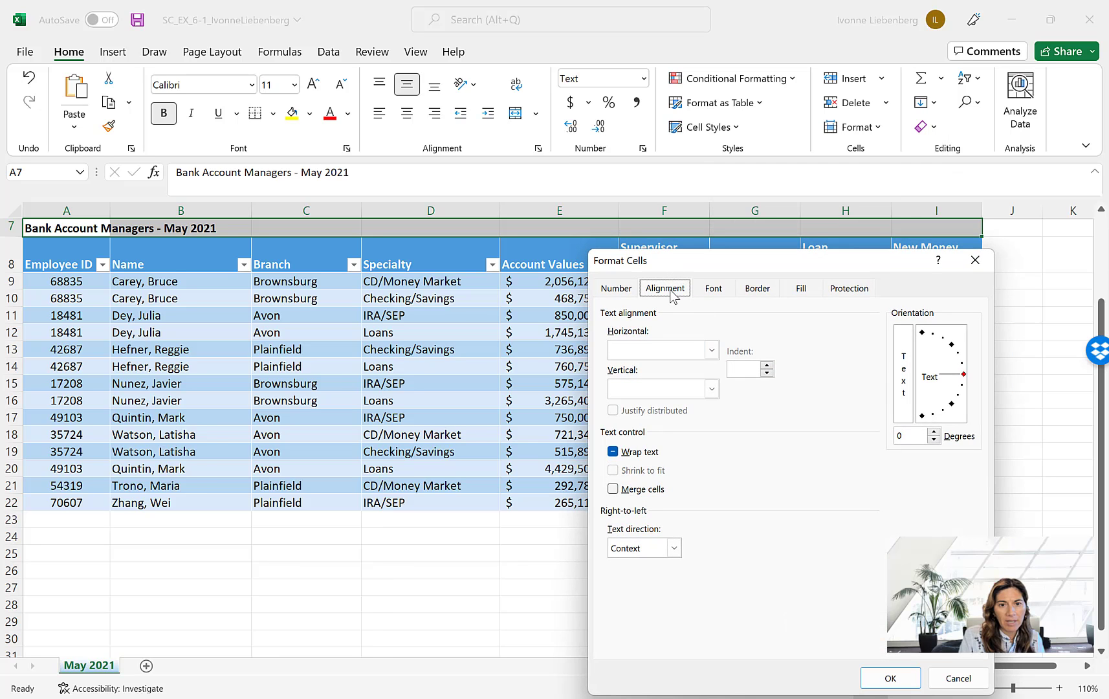
click(712, 351)
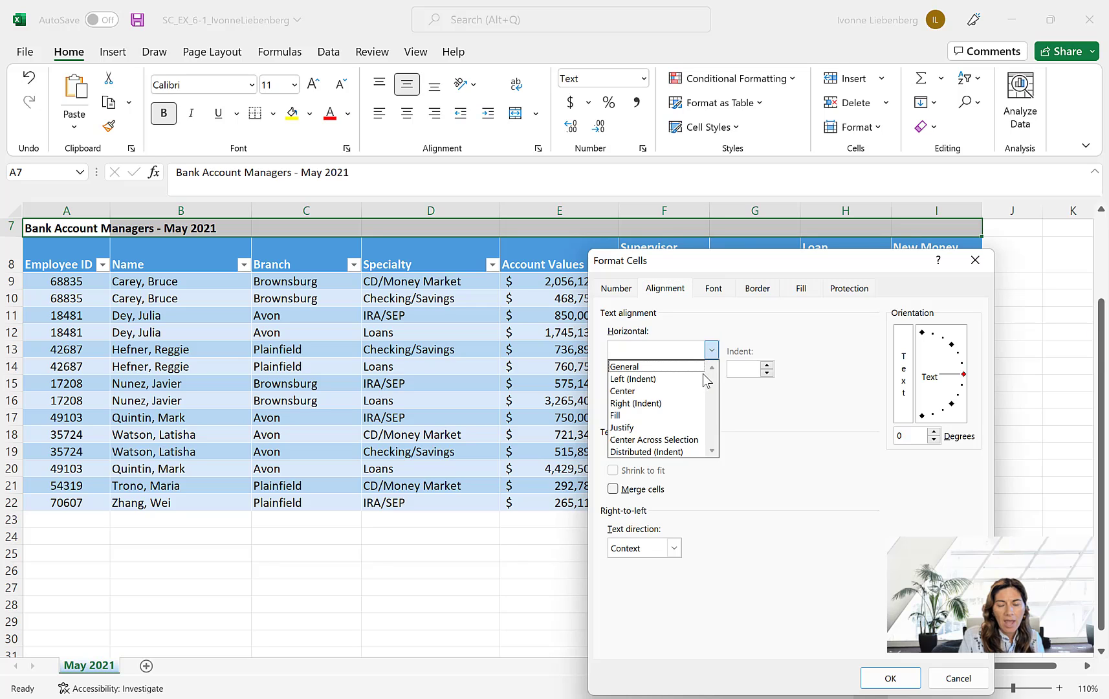
click(695, 441)
click(890, 683)
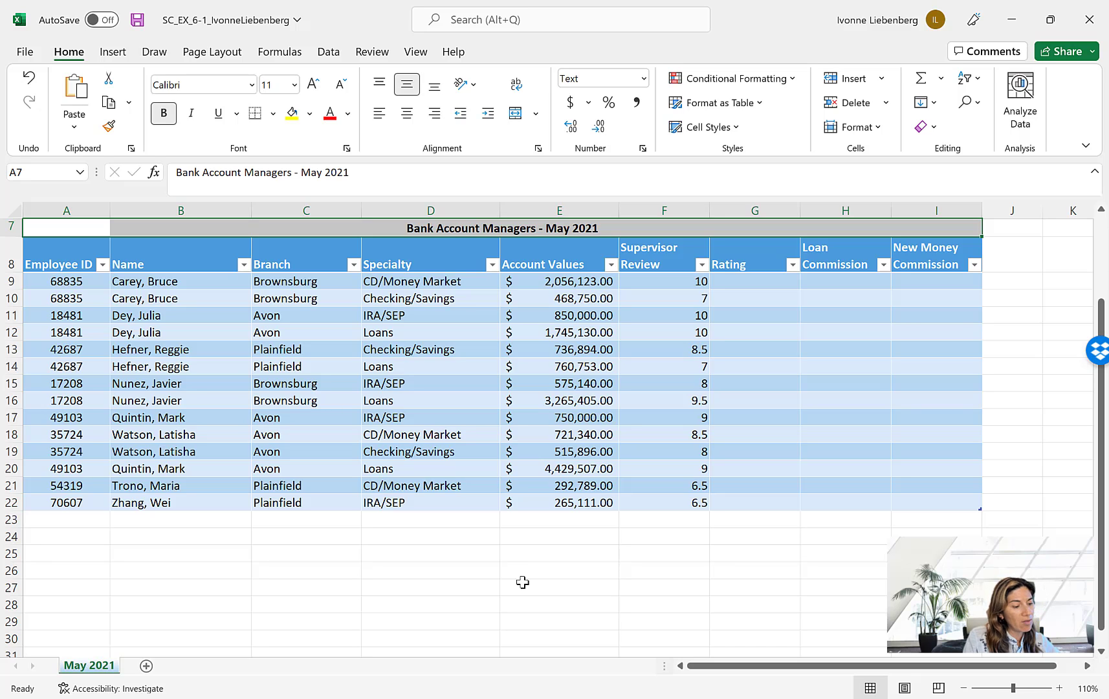
- Set the height of row 7 to 30
click(10, 227)
right_click(11, 228)
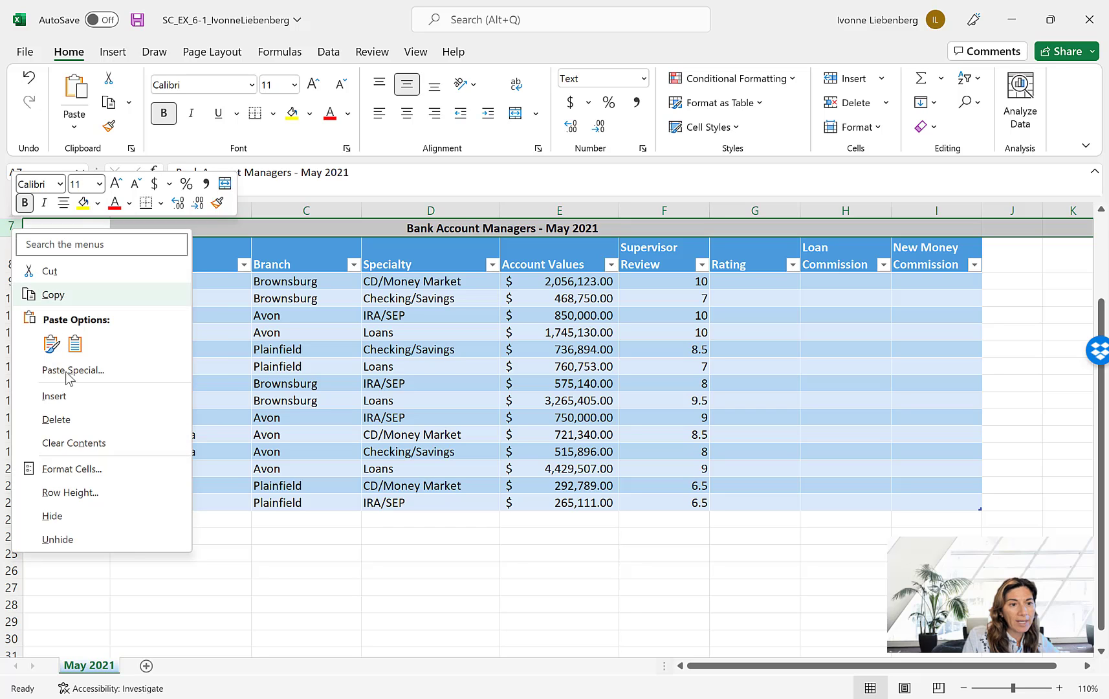
click(68, 493)
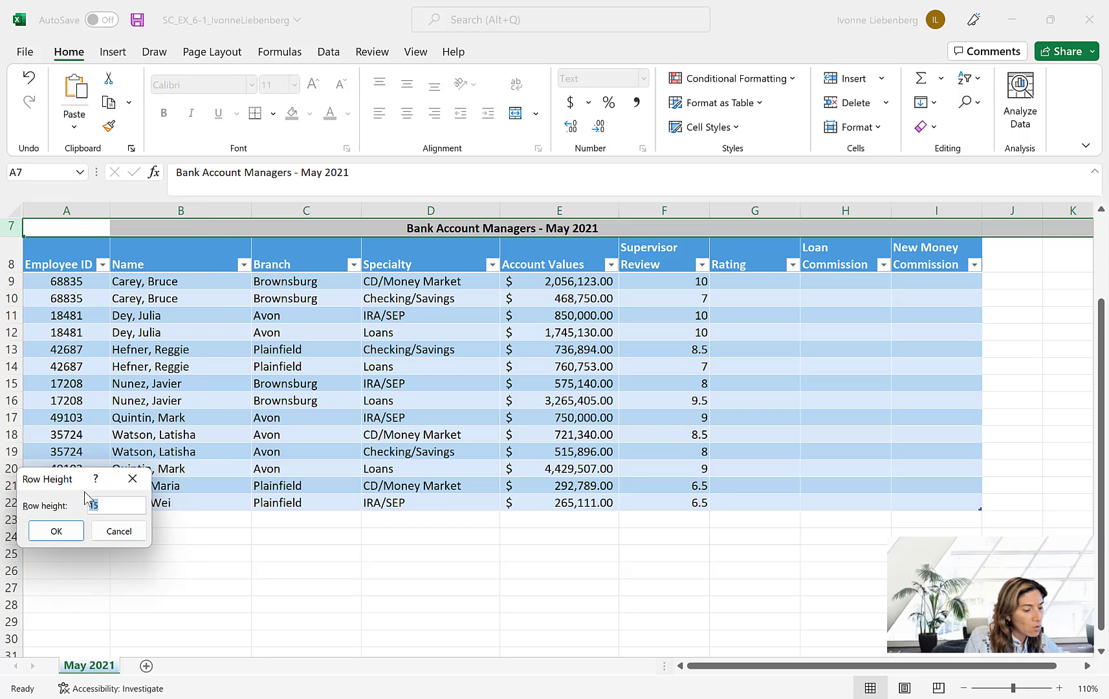
text(30)
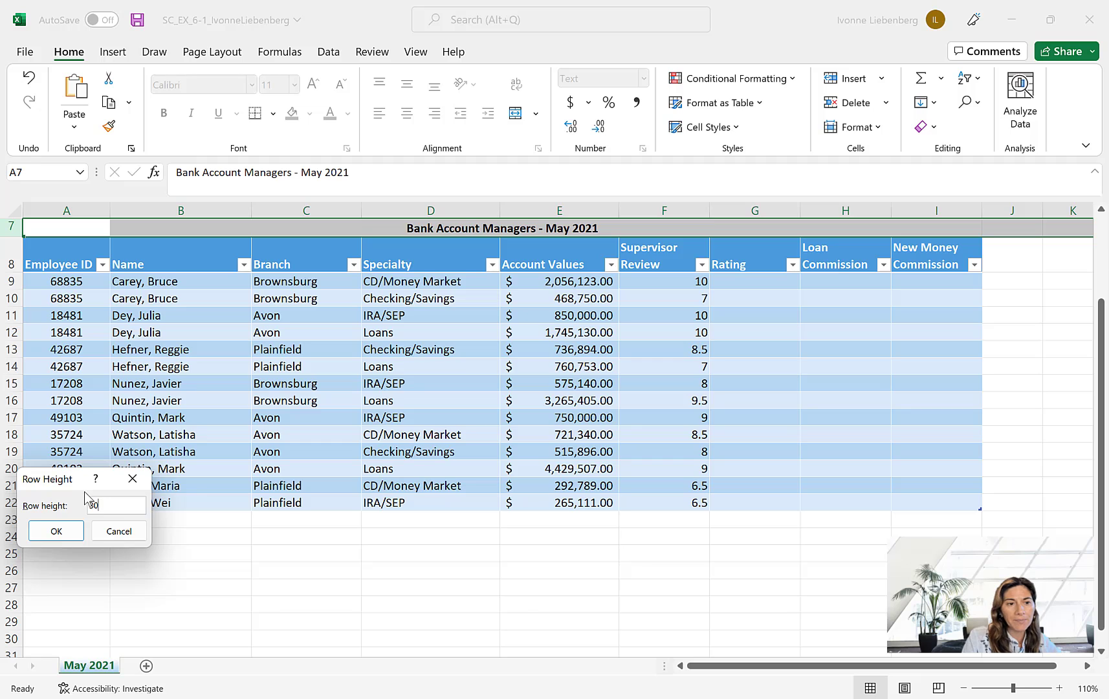
click(76, 531)
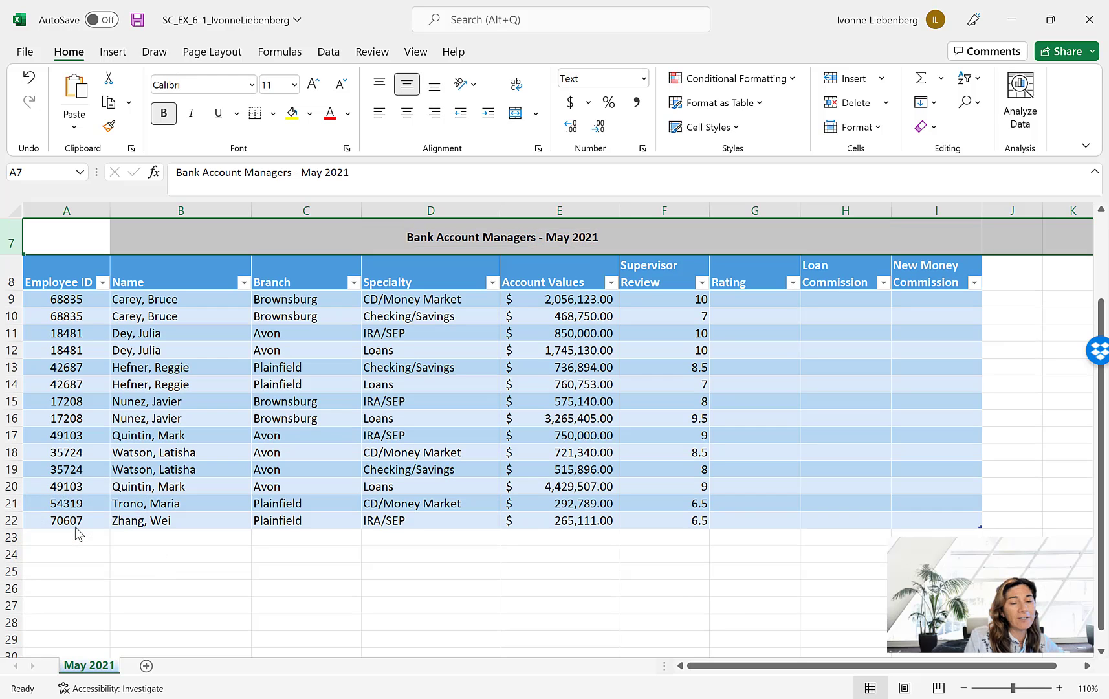
- Set the font size of the Bank Account Managers title in cell A7 to 22
click(61, 234)
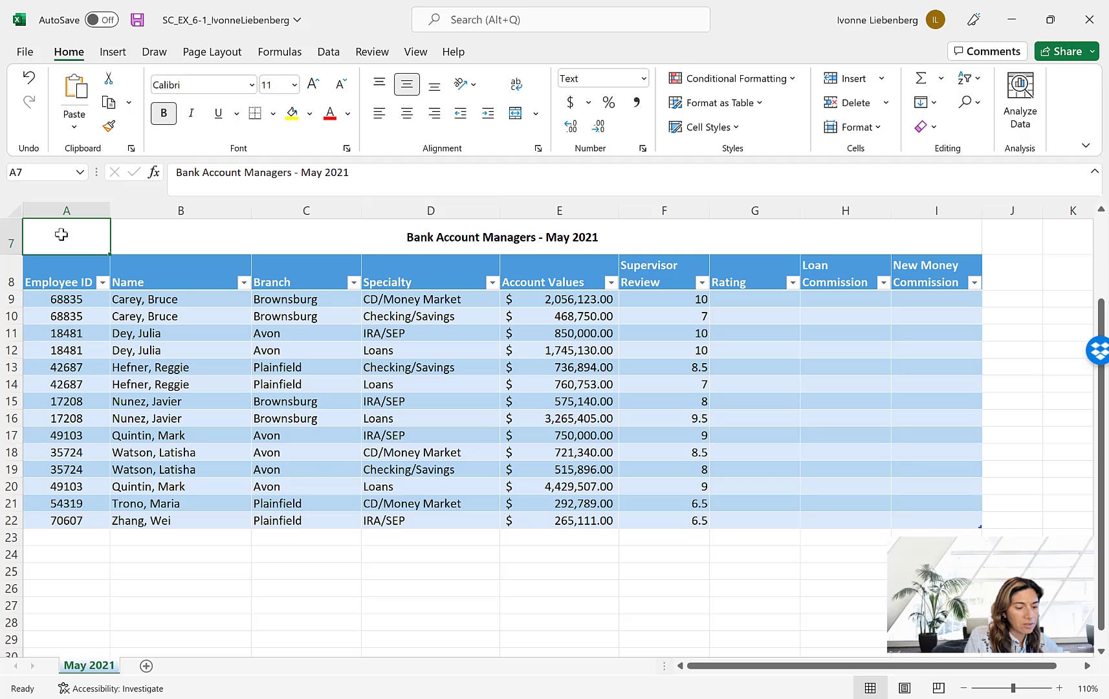
click(295, 84)
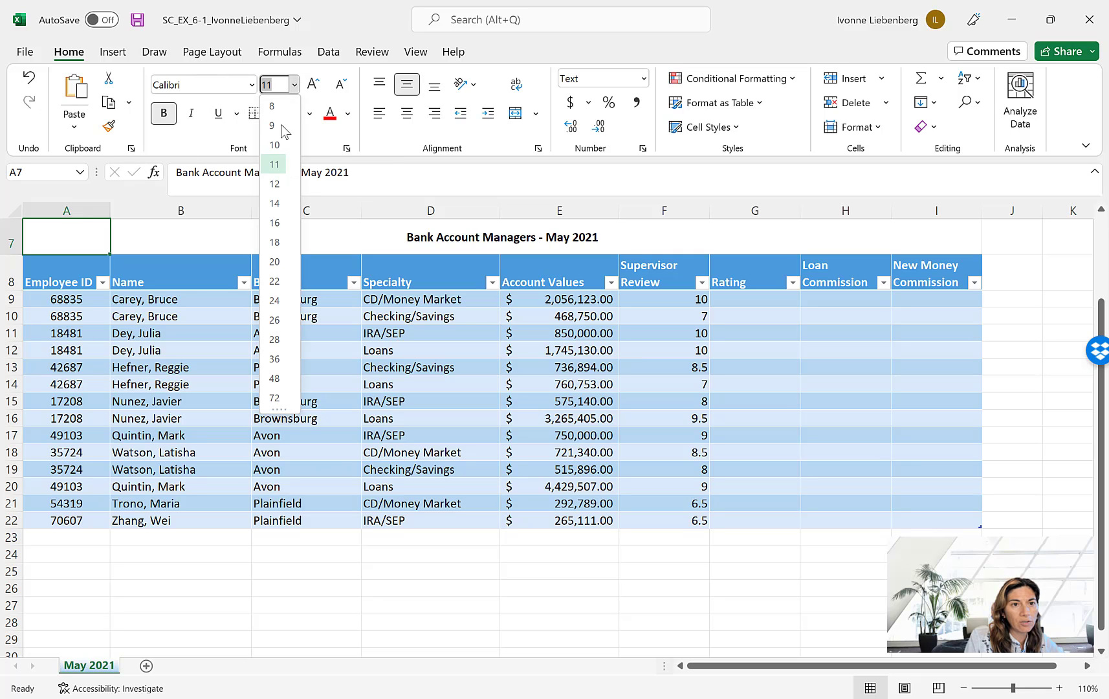
click(279, 284)
click(1019, 374)
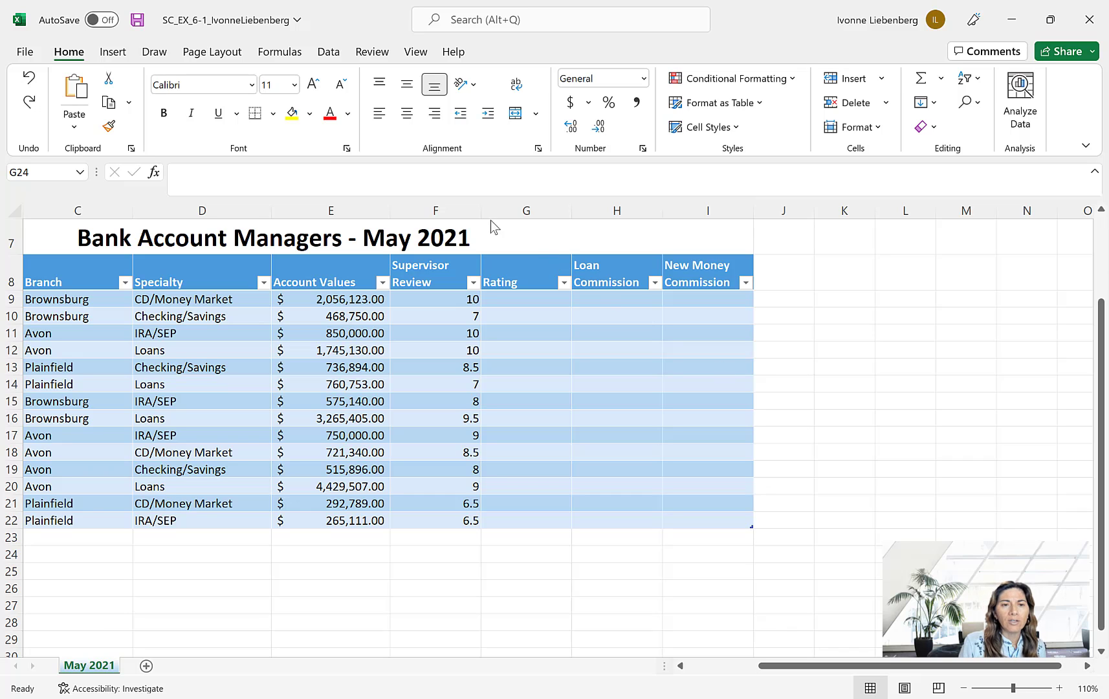
- Examine the Supervisor Review column, then Table 6–3 on how ratings are determined and the VLOOKUP form in the MindTap textbook in Chrome, and return to Excel
click(437, 210)
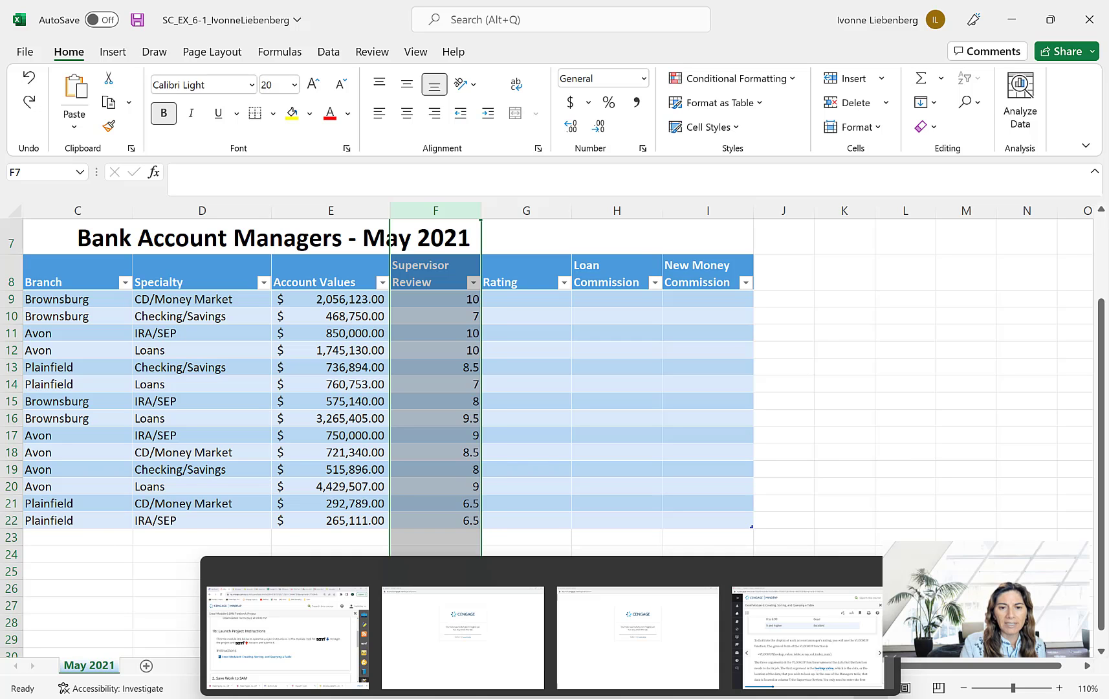
click(788, 645)
scroll(696, 571, up, 1)
scroll(696, 571, up, 3)
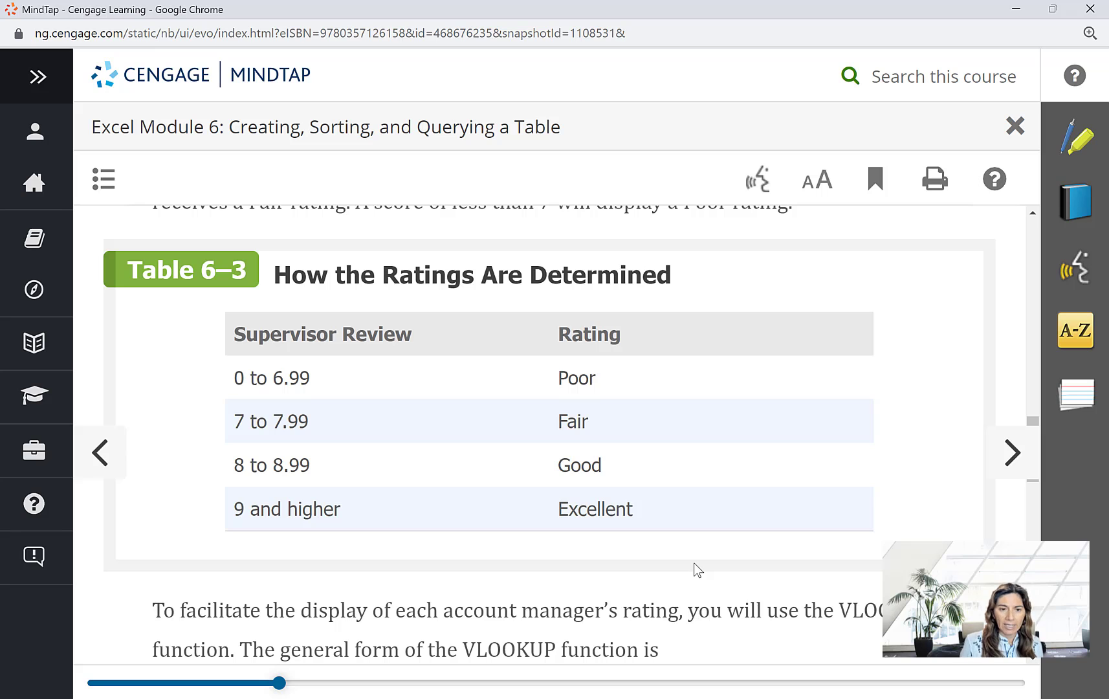
scroll(691, 558, down, 3)
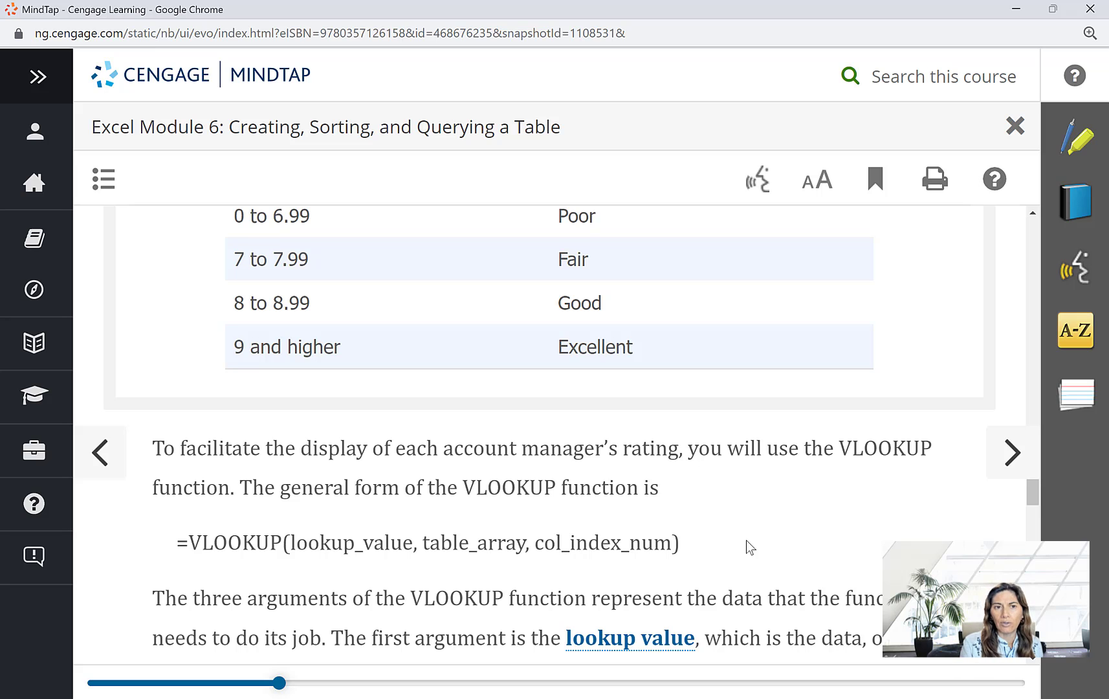
scroll(373, 458, up, 3)
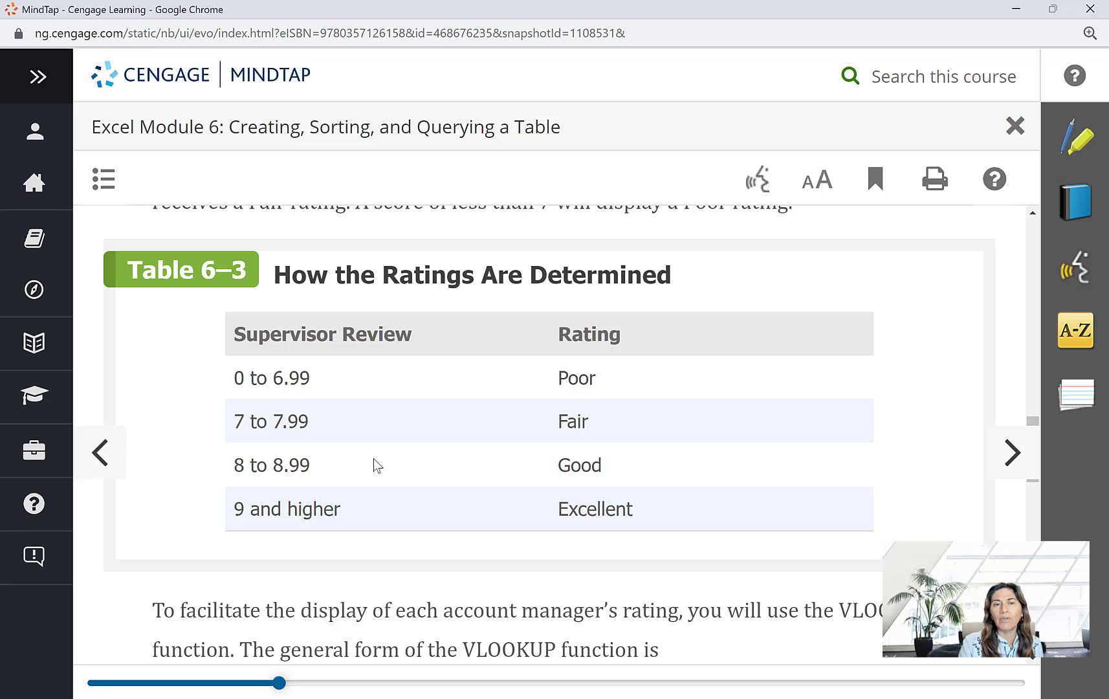
scroll(370, 457, down, 3)
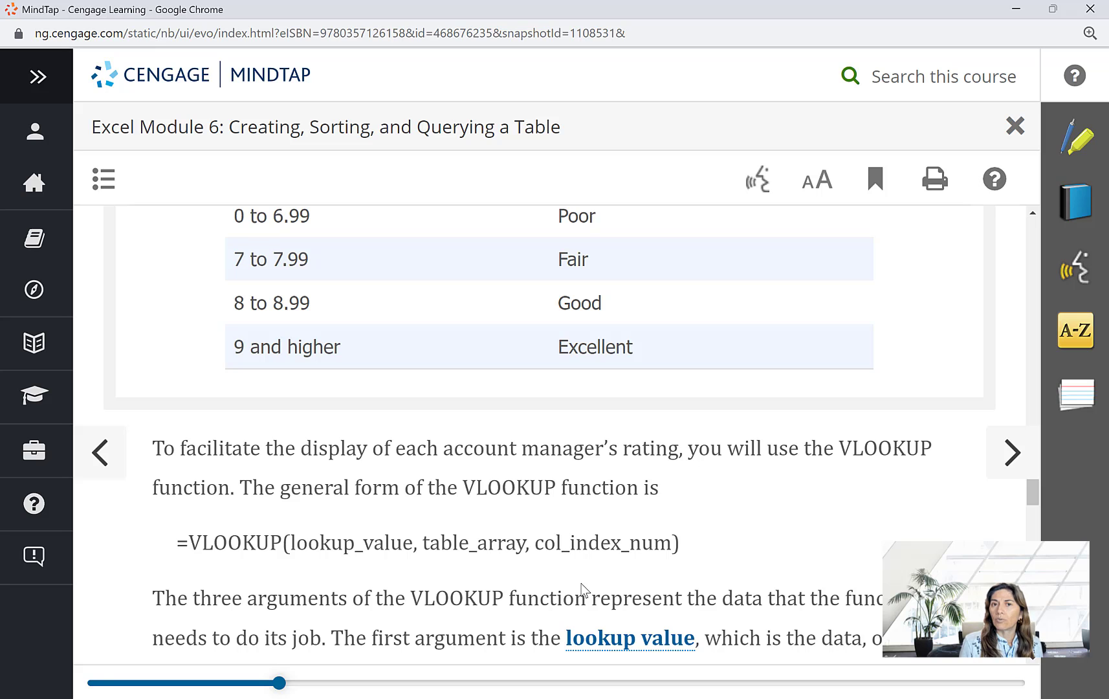
scroll(576, 586, up, 1)
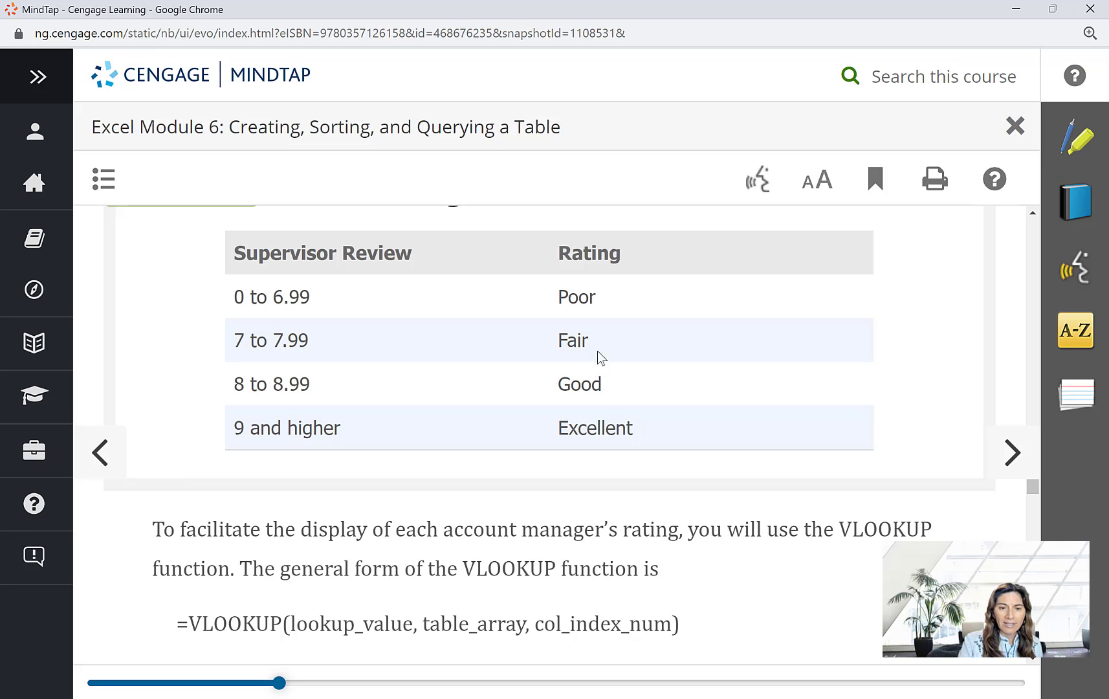
click(635, 698)
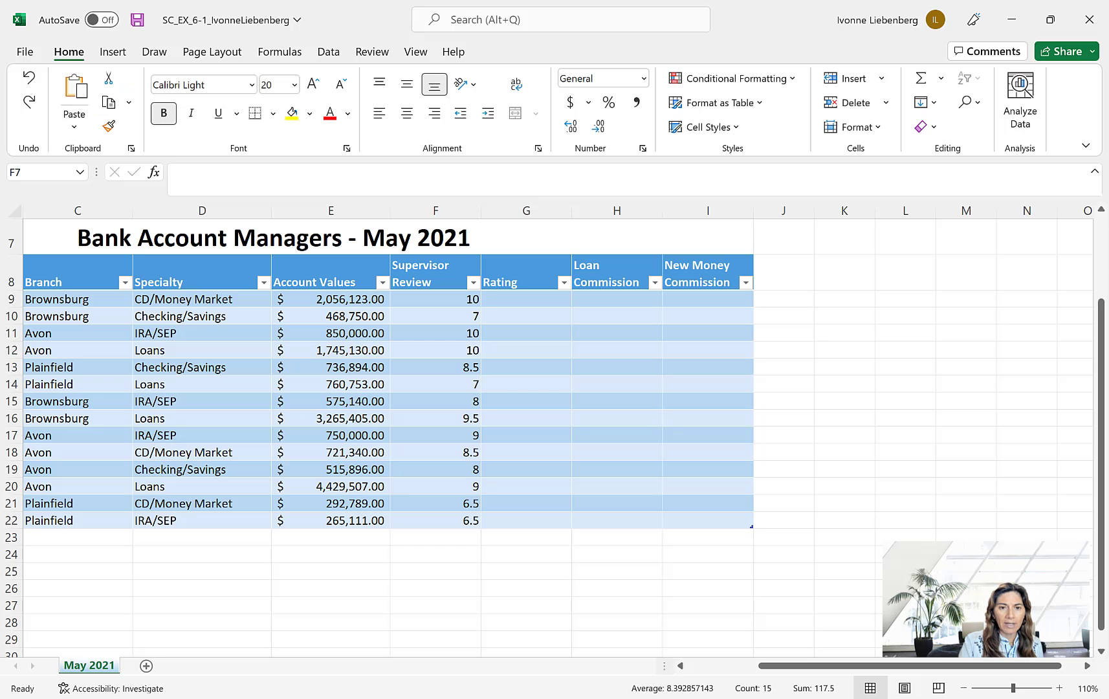
click(598, 625)
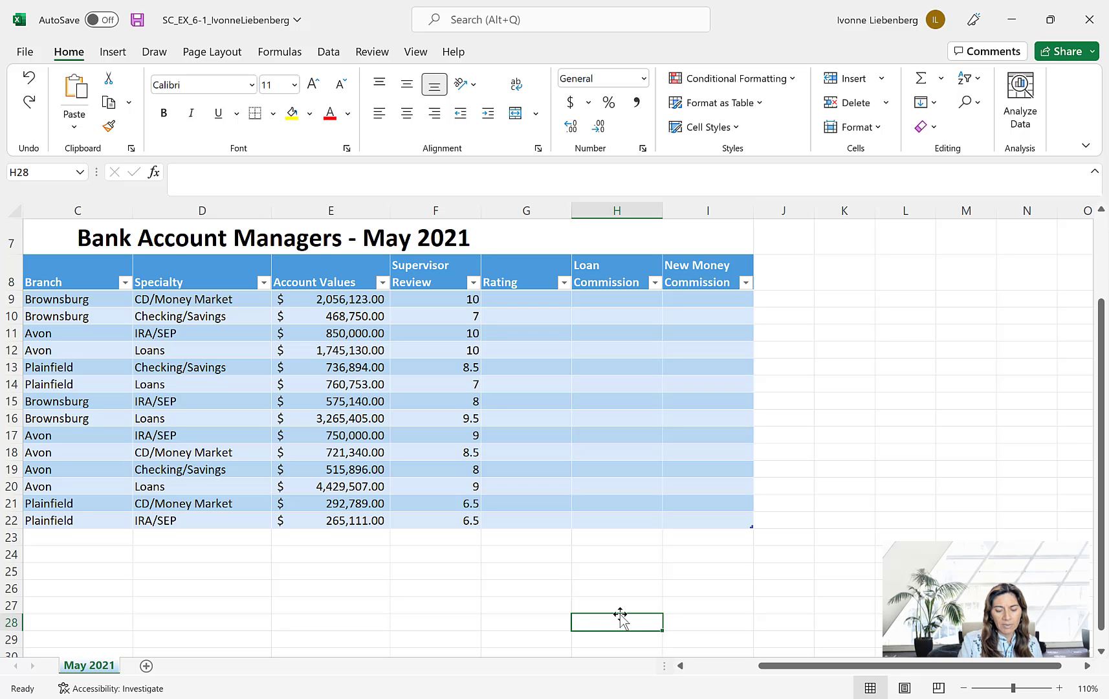
- Set the width of columns L and M to 14
scroll(846, 557, up, 2)
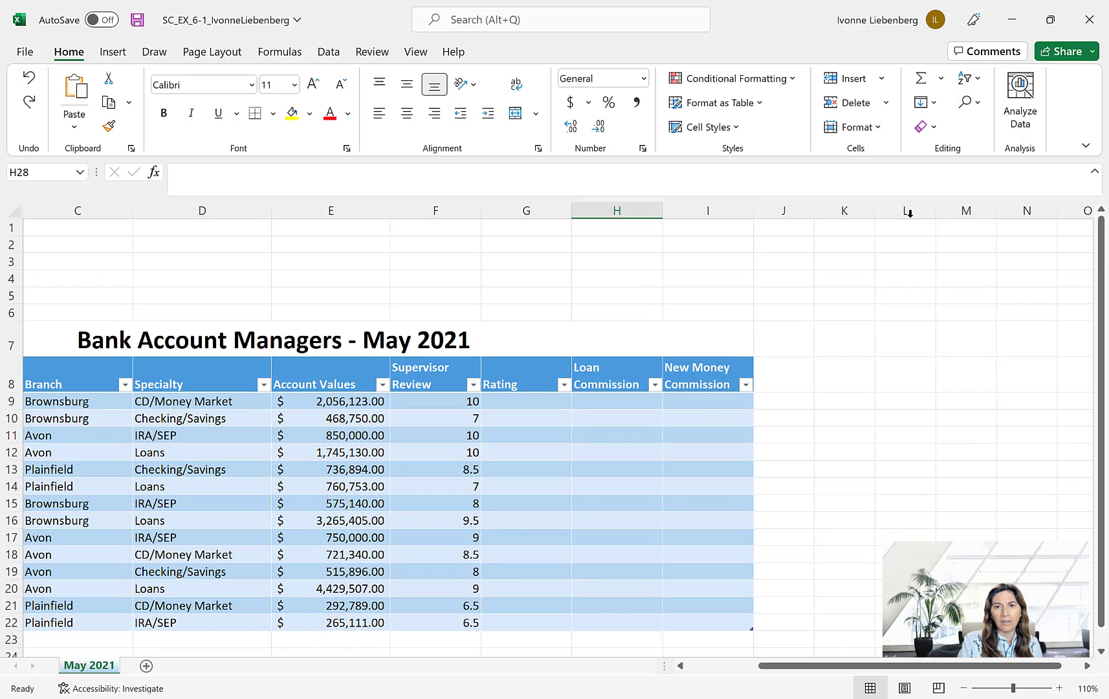
drag(909, 212, 945, 222)
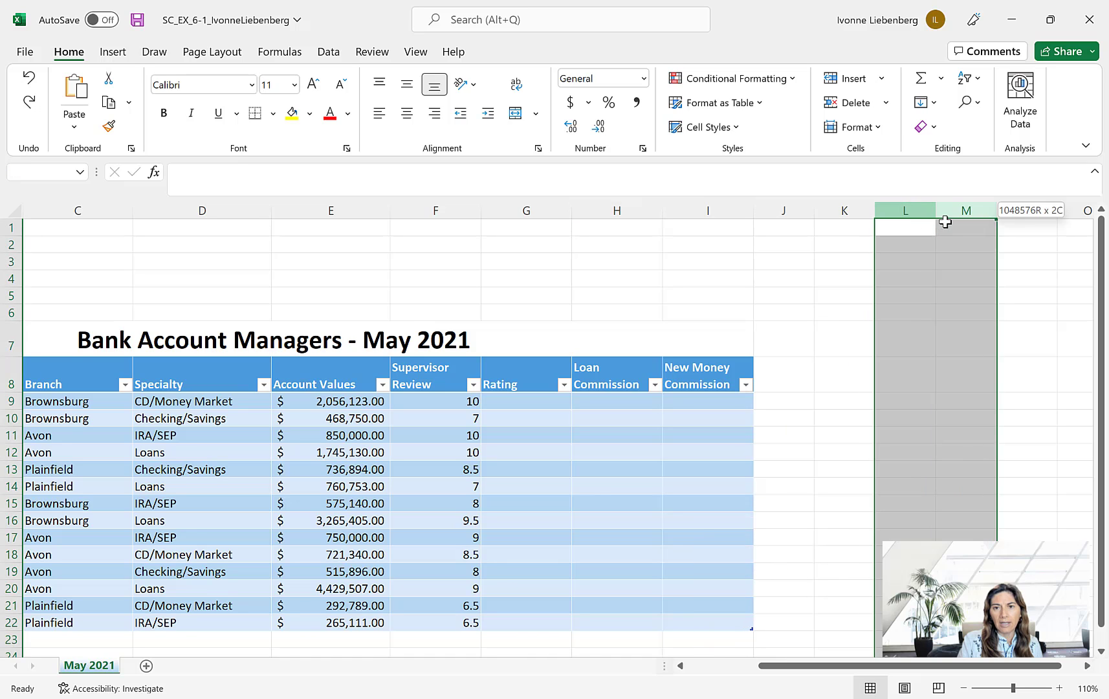
right_click(946, 214)
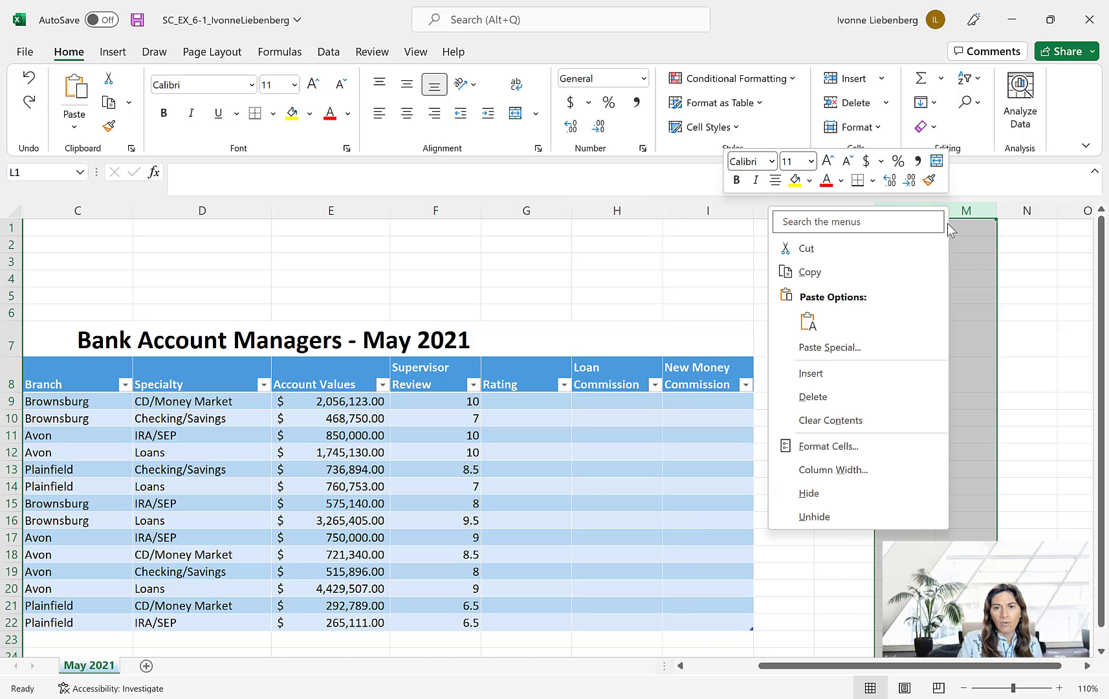
click(878, 468)
text(14)
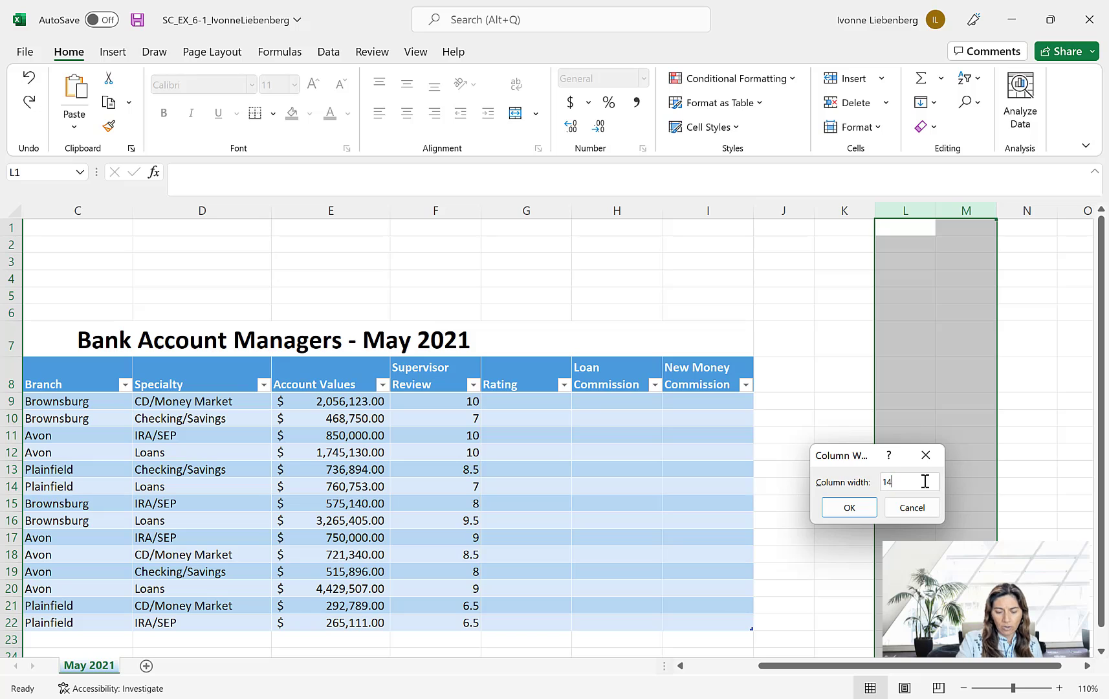
click(856, 513)
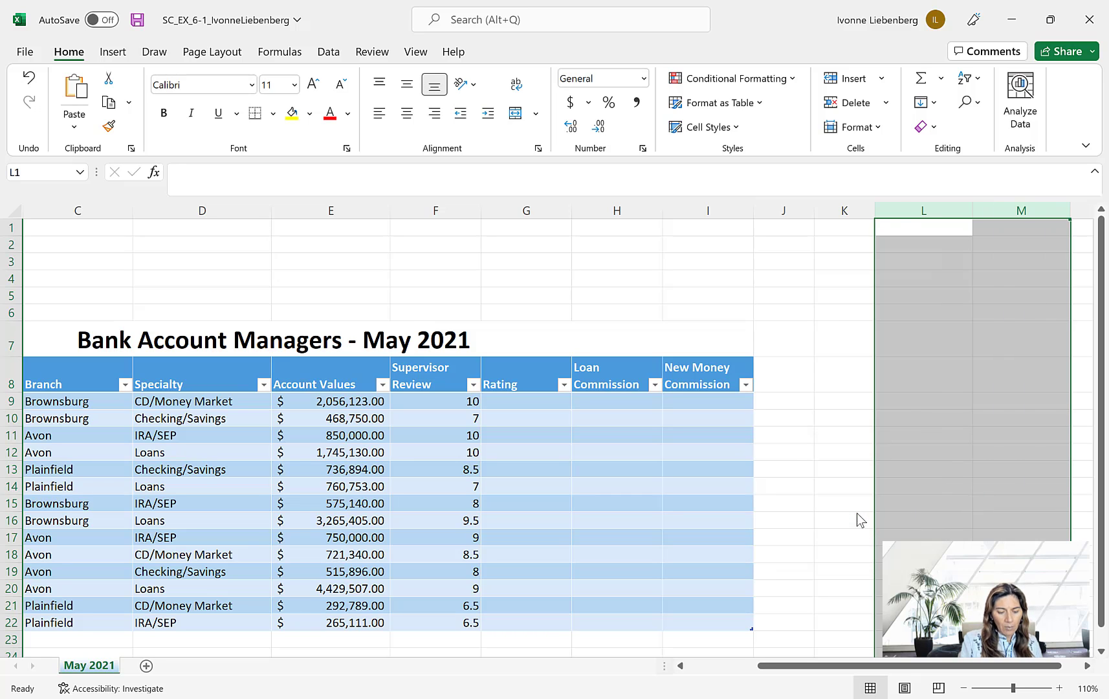
- Enter the title Rating Table in cell L1
click(930, 223)
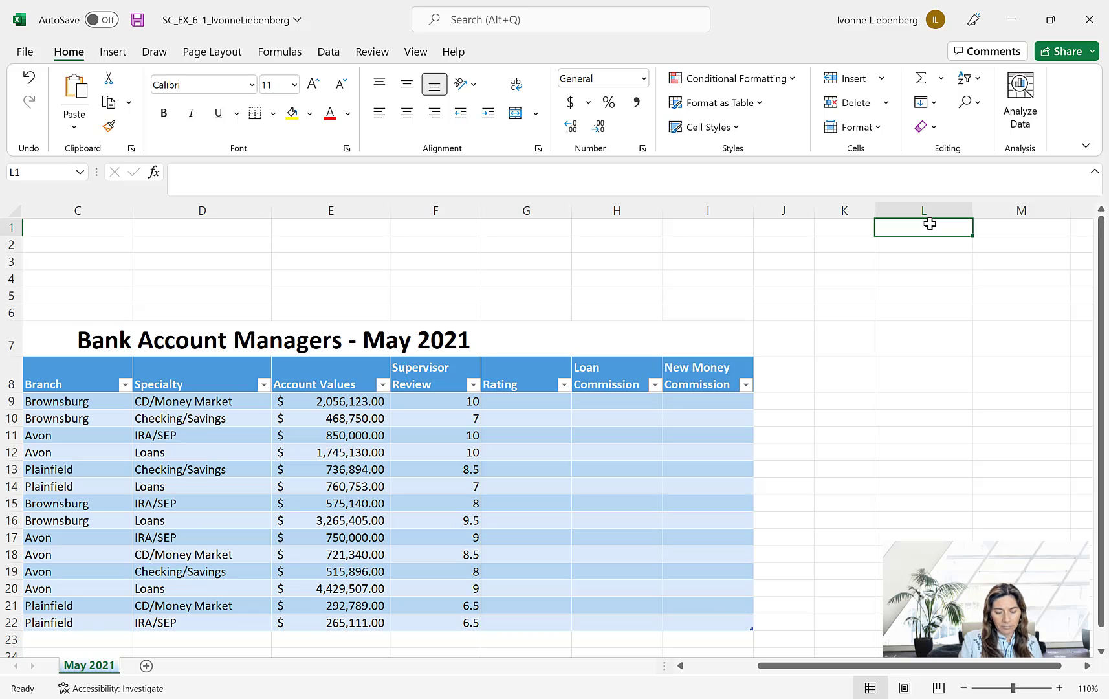
text(Ratin)
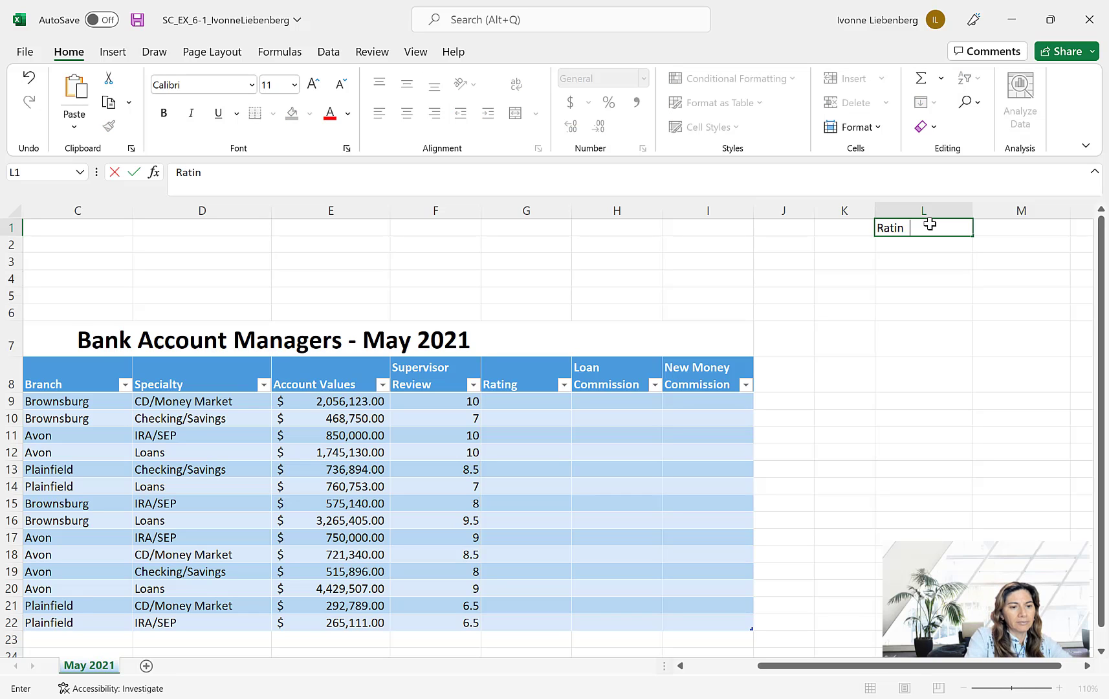
text(g Table)
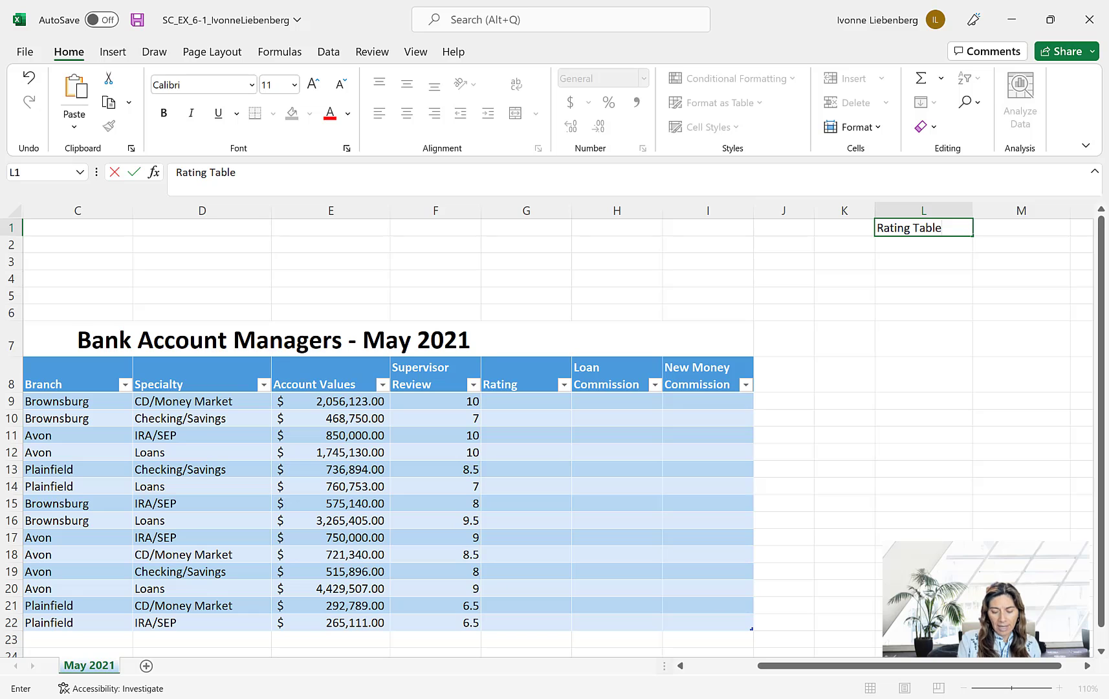
key(Return)
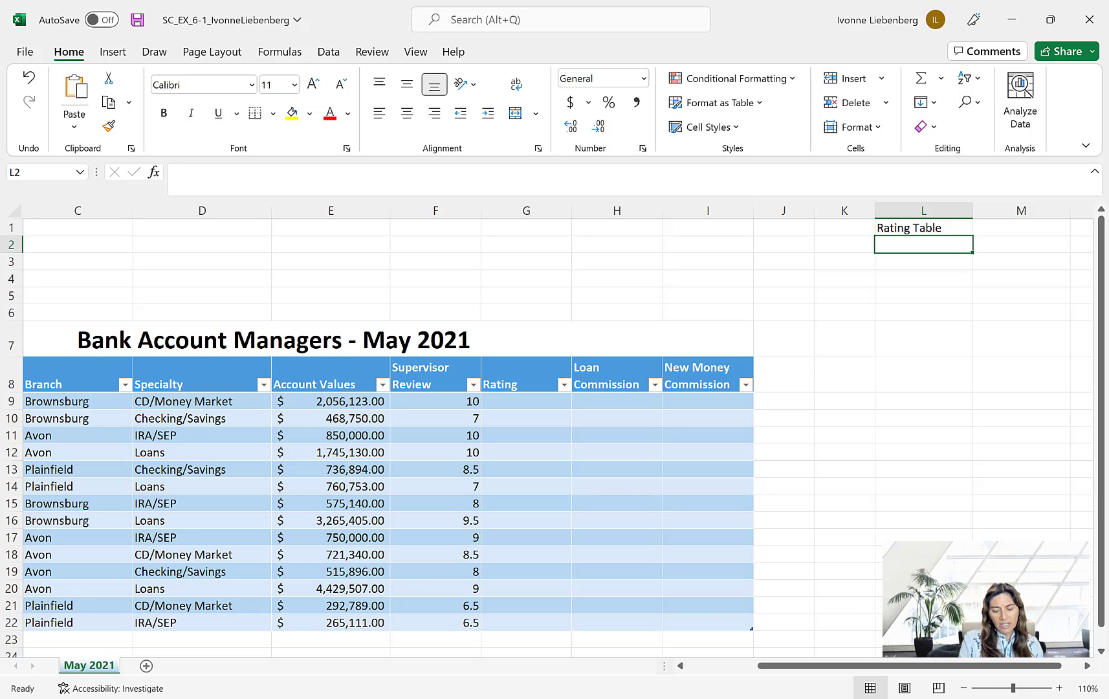
- Format the Rating Table title in cell L1 as bold with font size 18
click(955, 228)
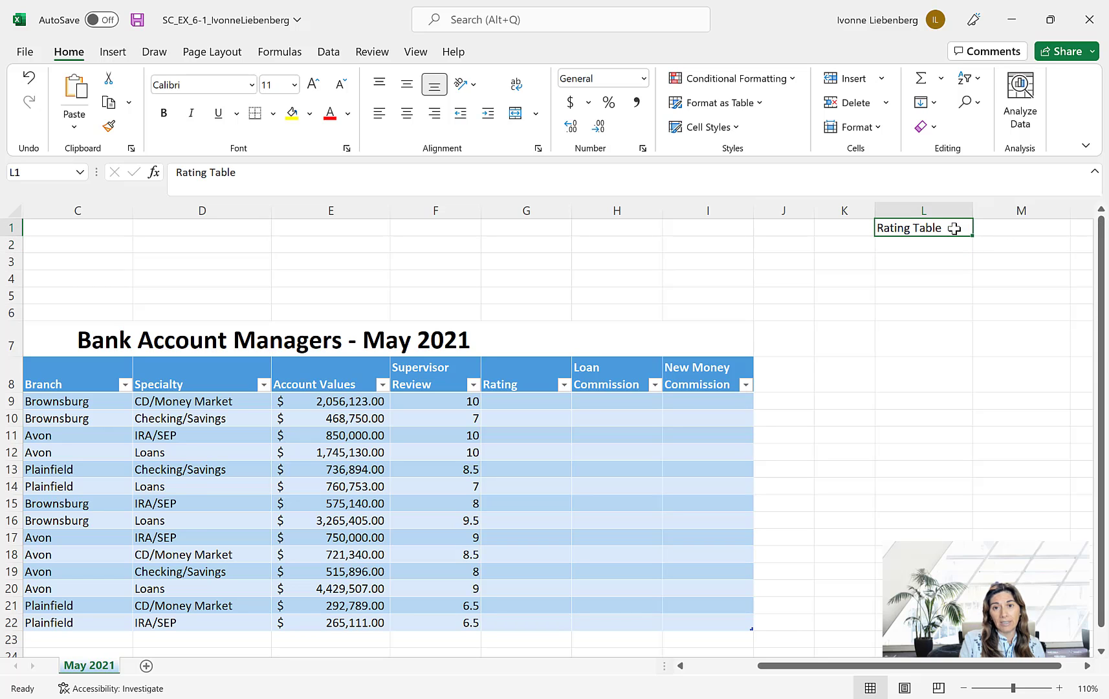
click(295, 85)
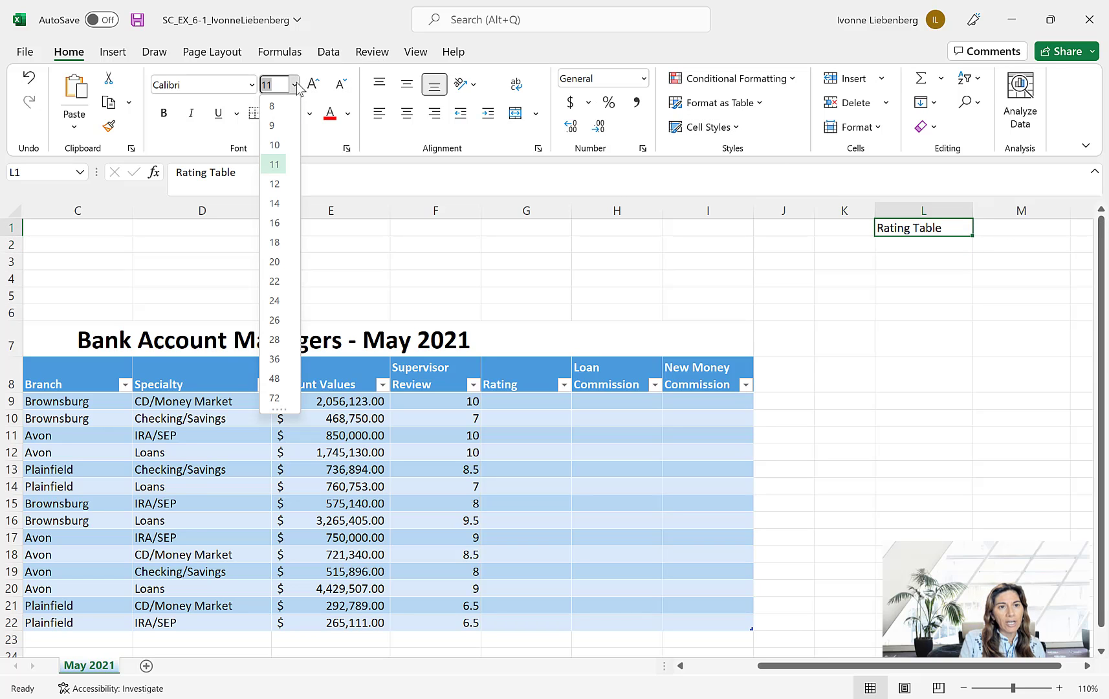
click(278, 243)
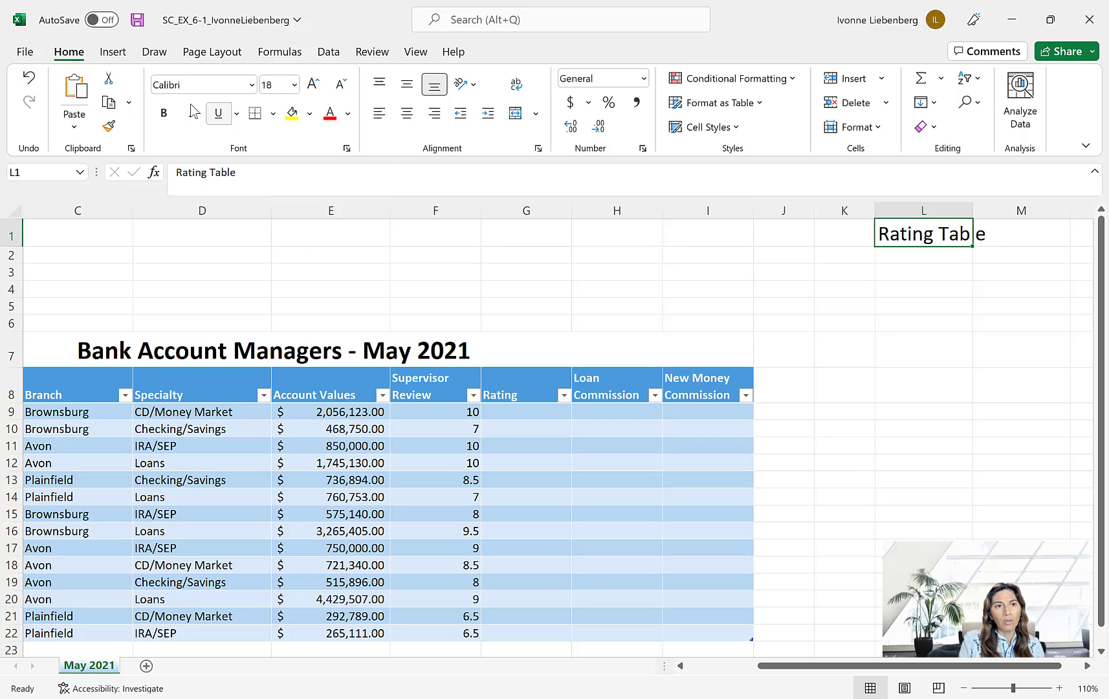
click(166, 115)
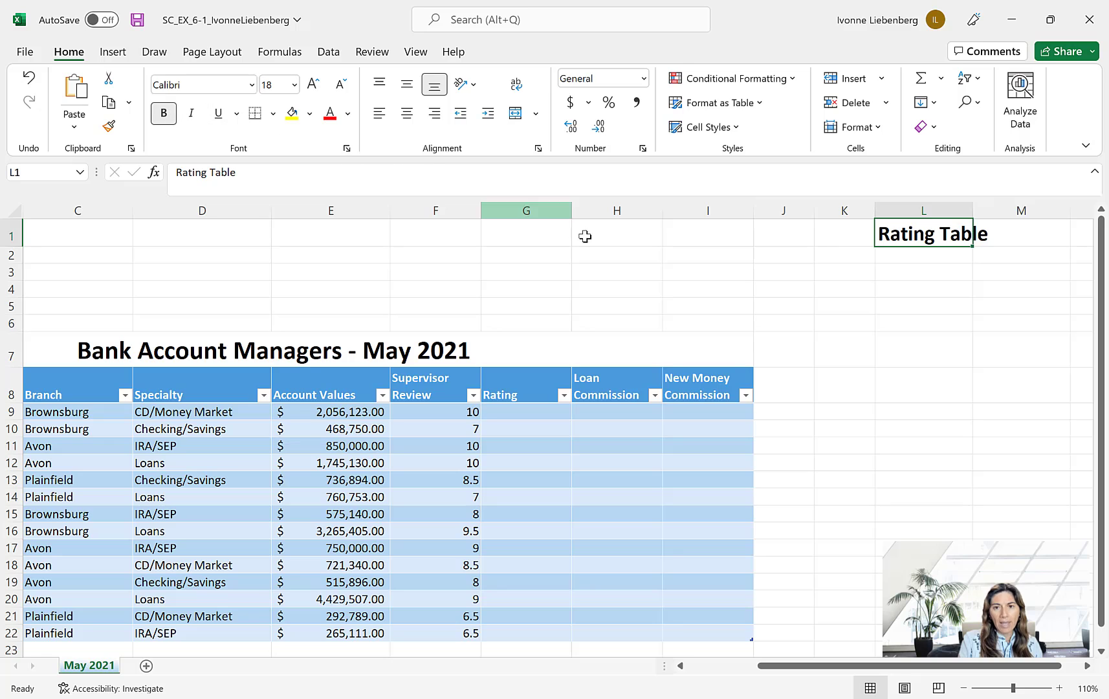
- Set the horizontal alignment of L1:M1 to Center Across Selection for the Rating Table title
drag(909, 239, 990, 225)
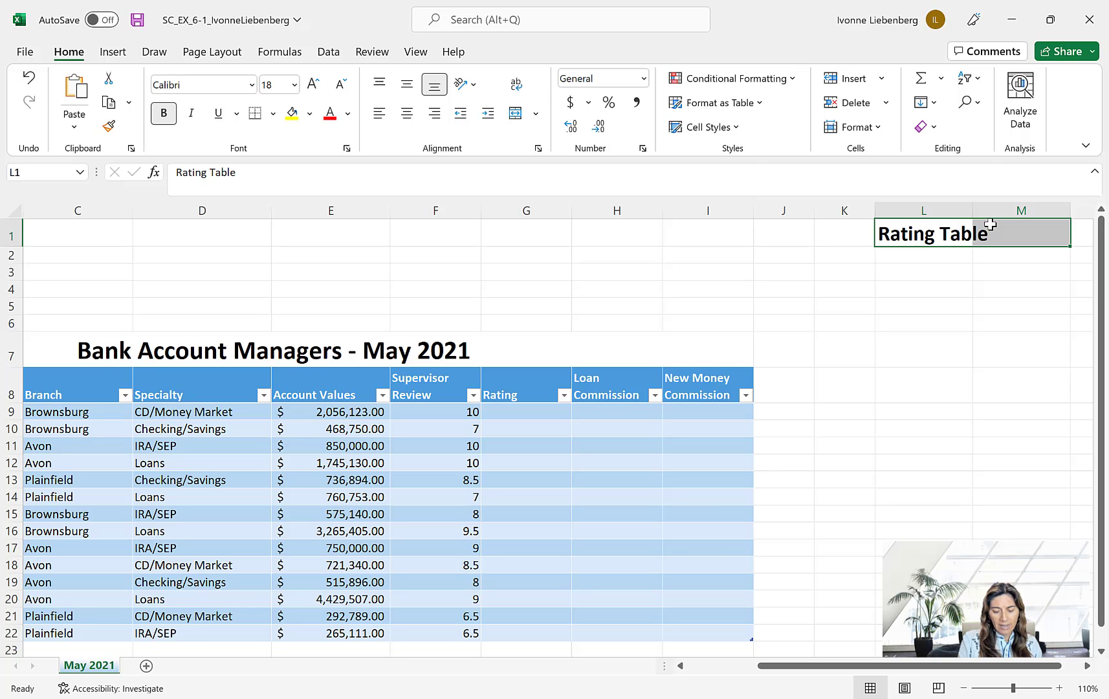
right_click(991, 225)
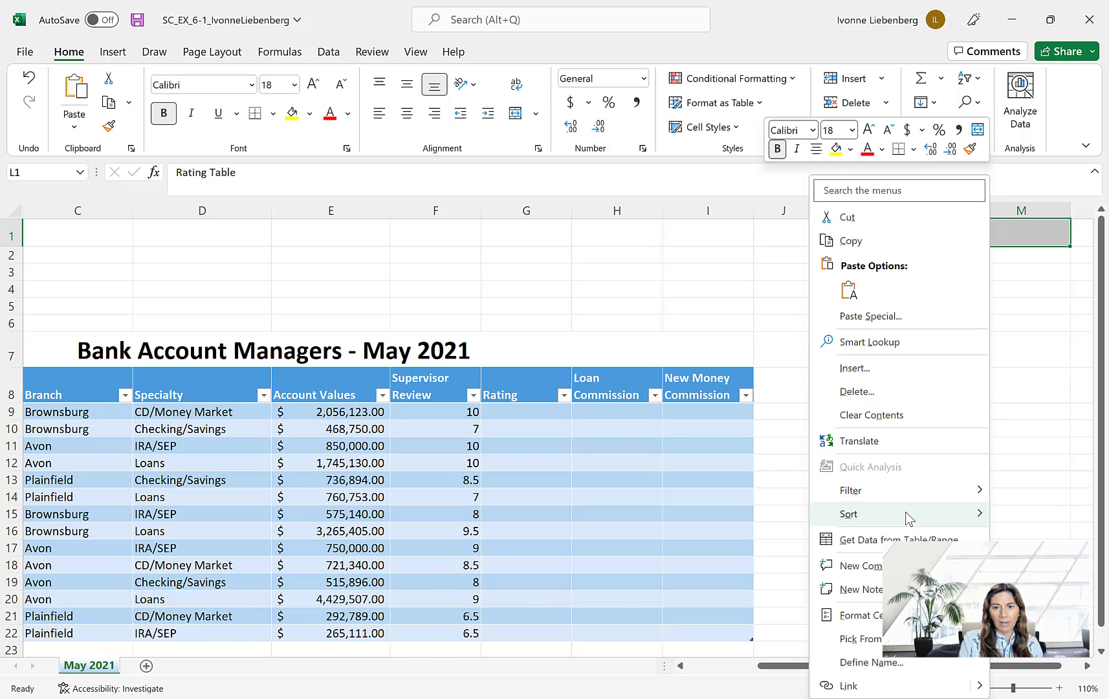
click(855, 614)
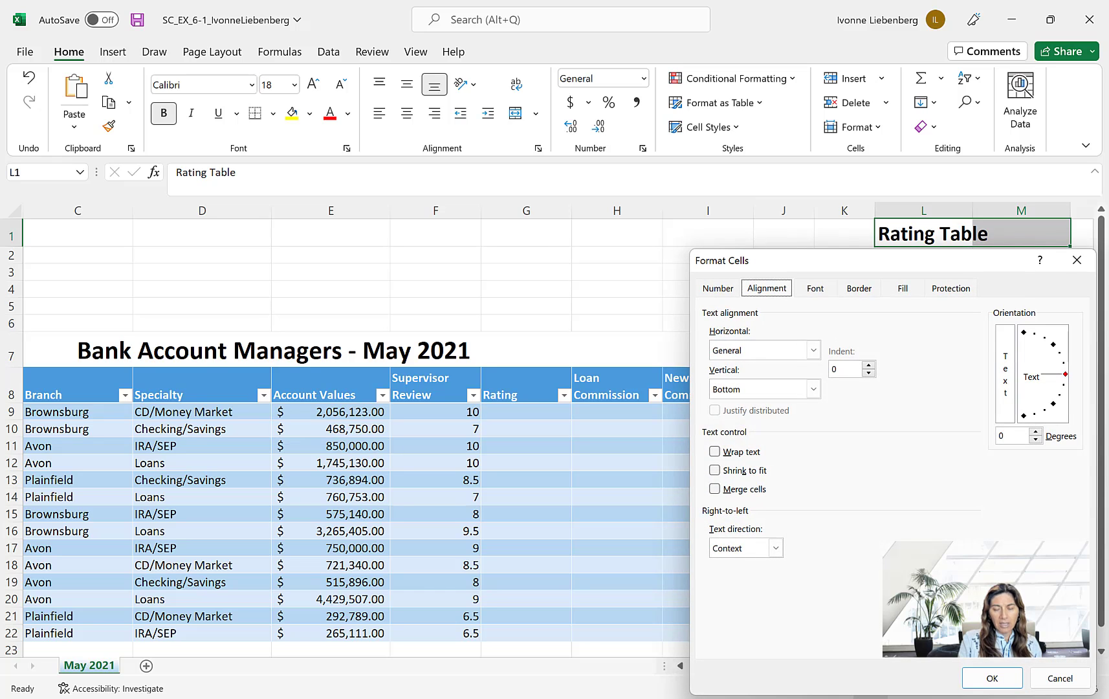
click(729, 289)
click(759, 290)
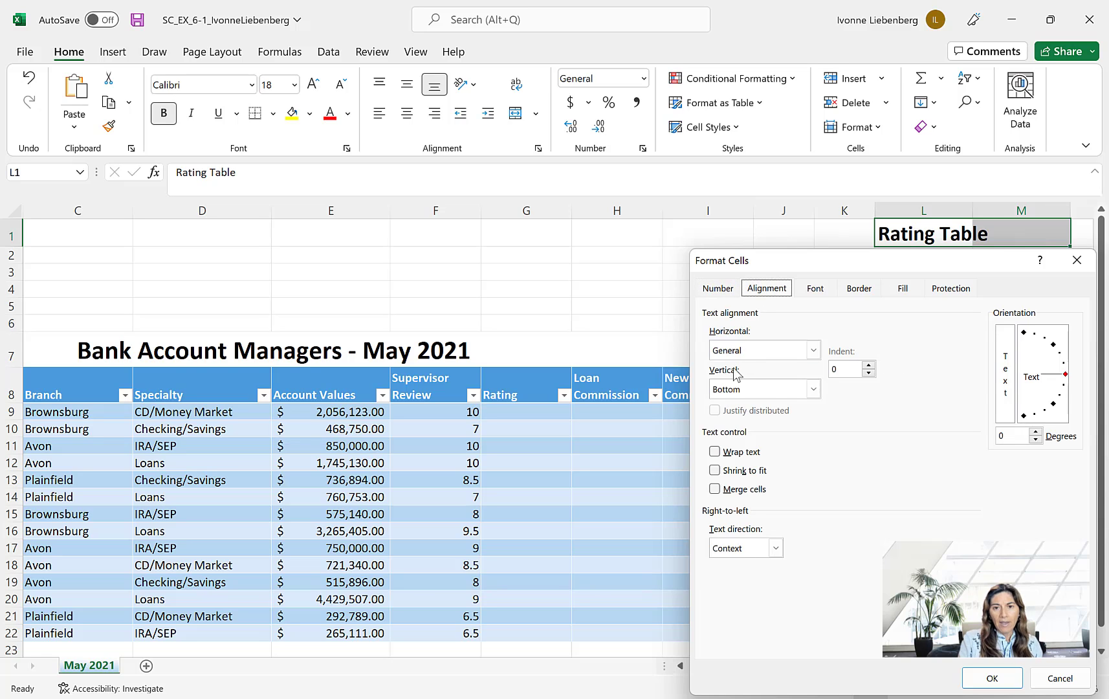
click(813, 350)
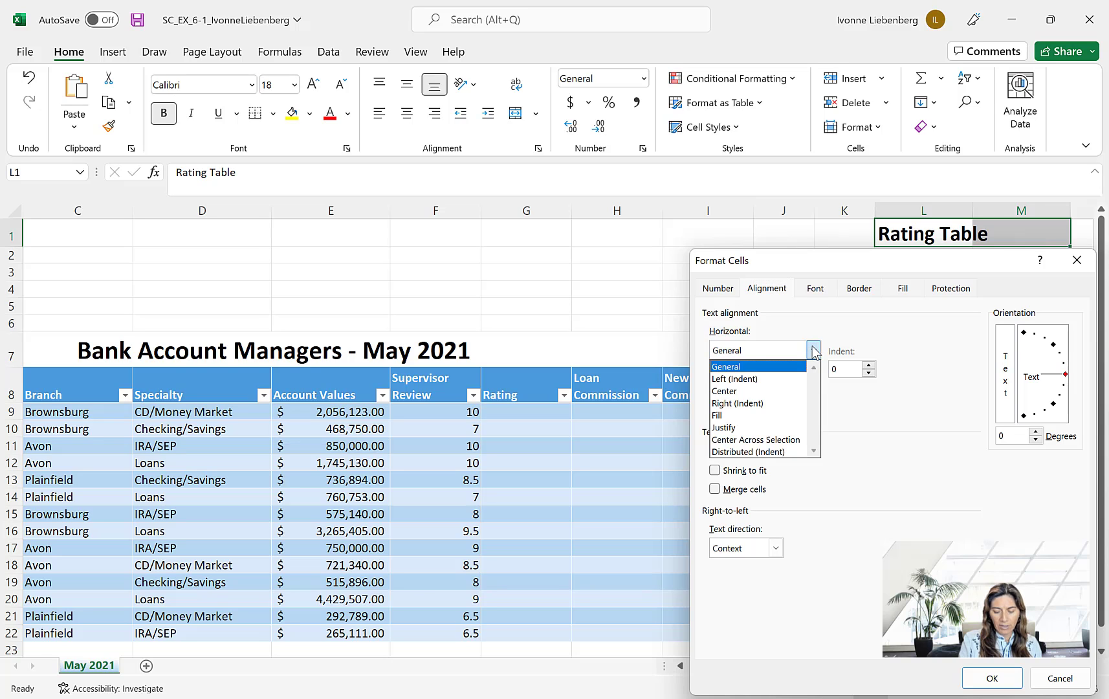
click(787, 441)
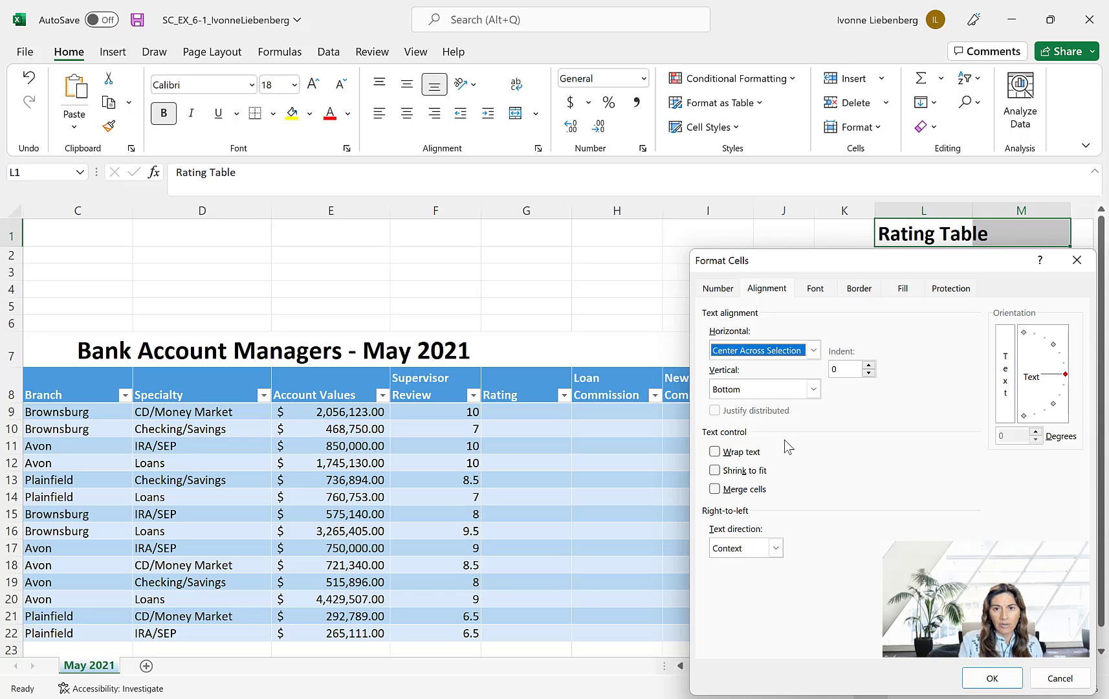
click(995, 681)
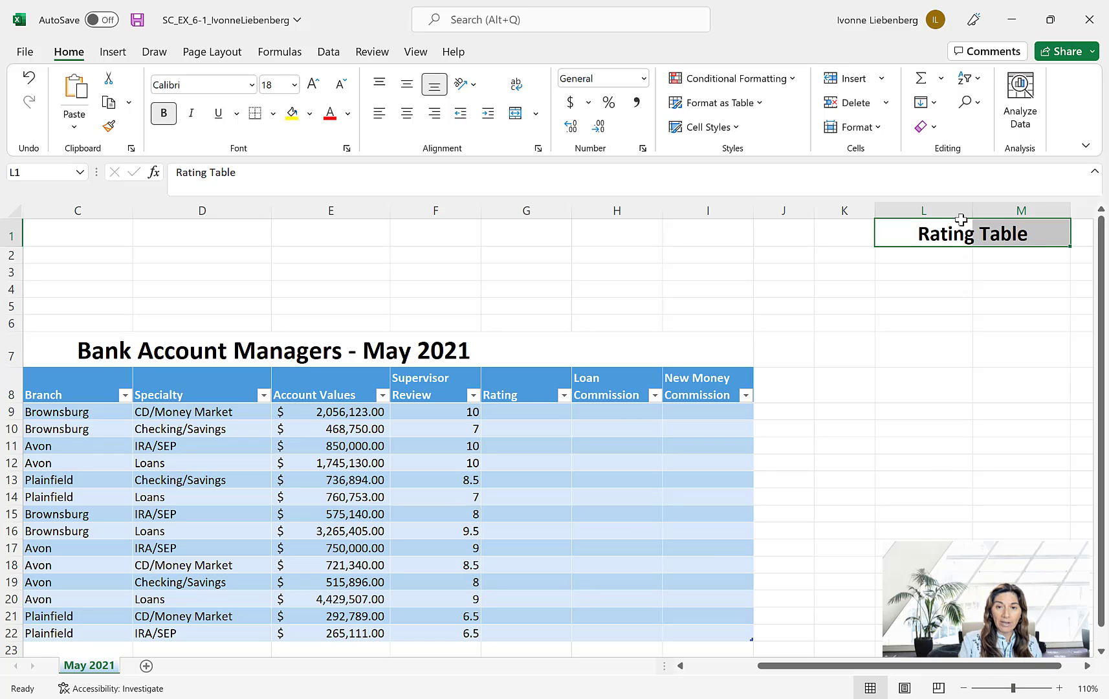
- Enter the column headings Review in cell L2 and Rating in cell M2
click(918, 255)
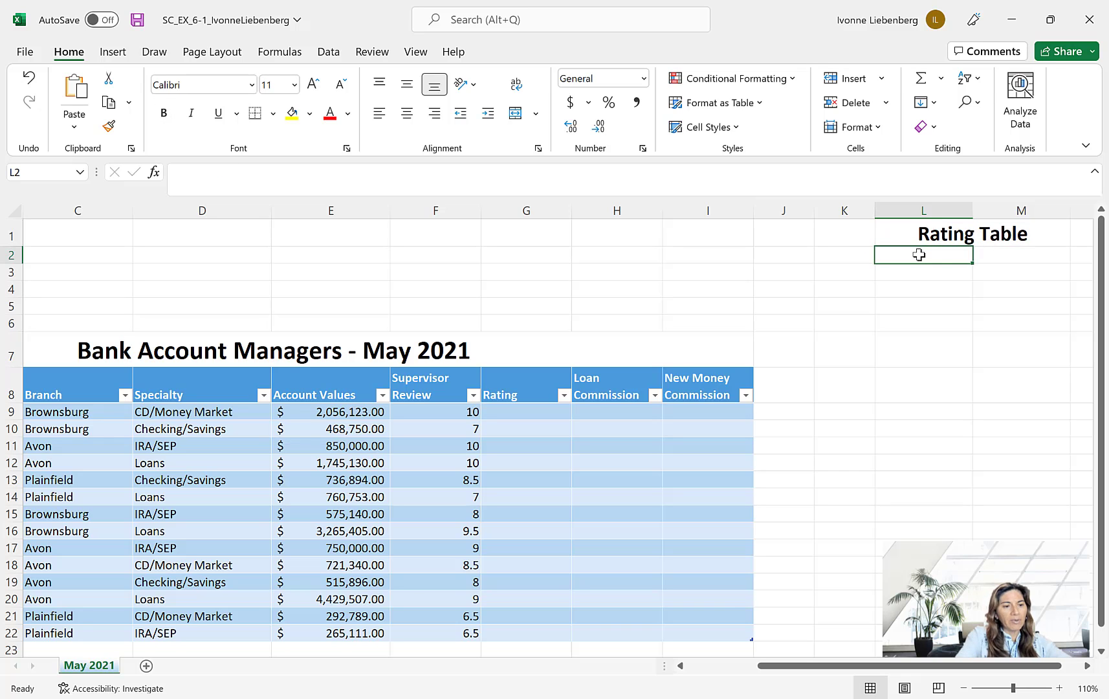
text(Review)
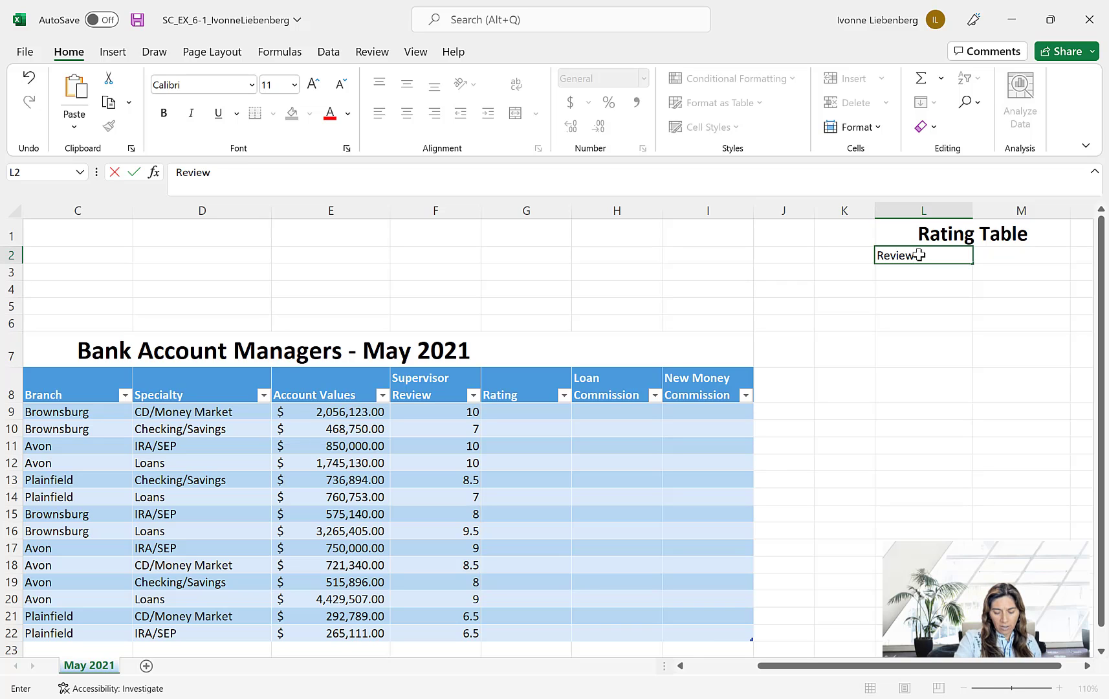
key(Return)
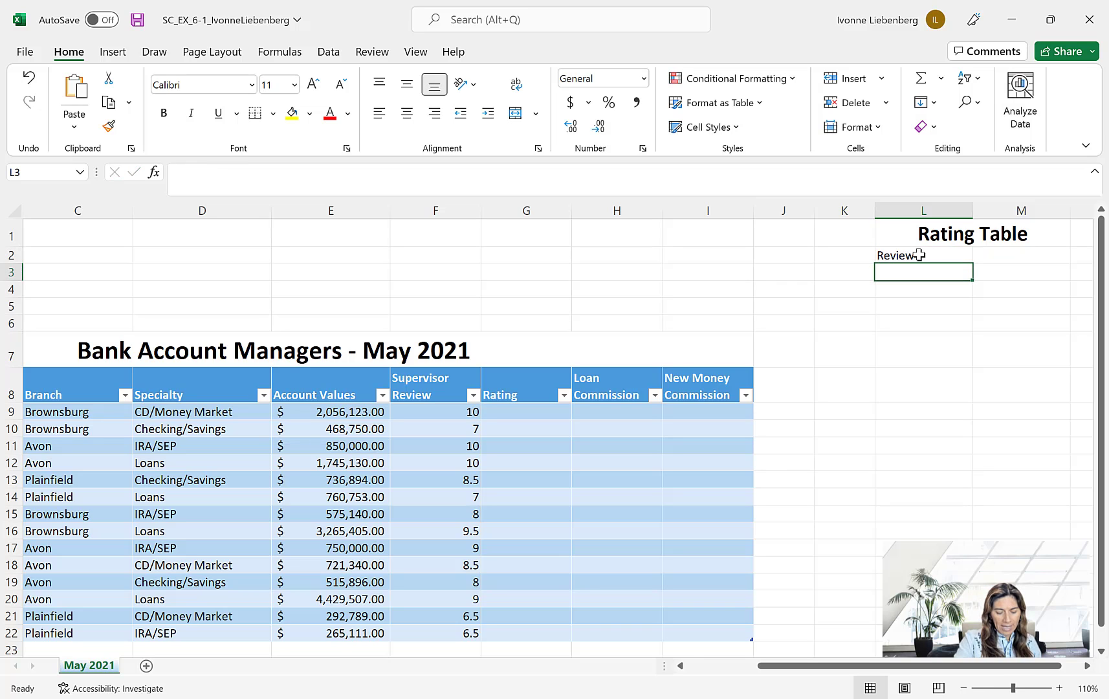
click(1013, 254)
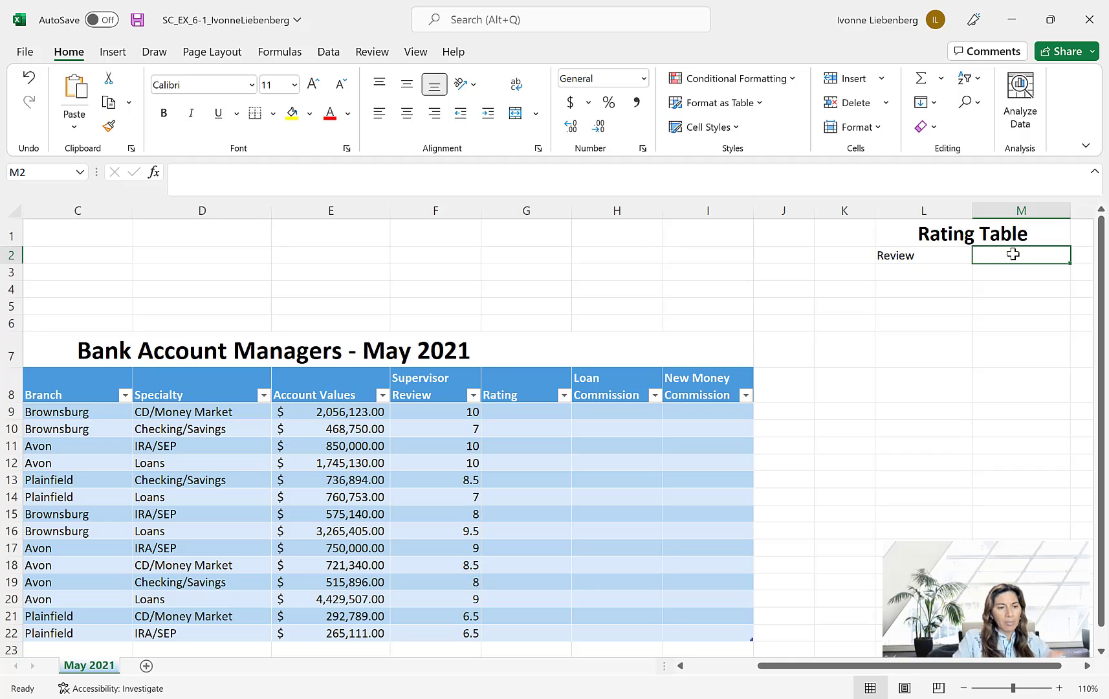
text(Rating)
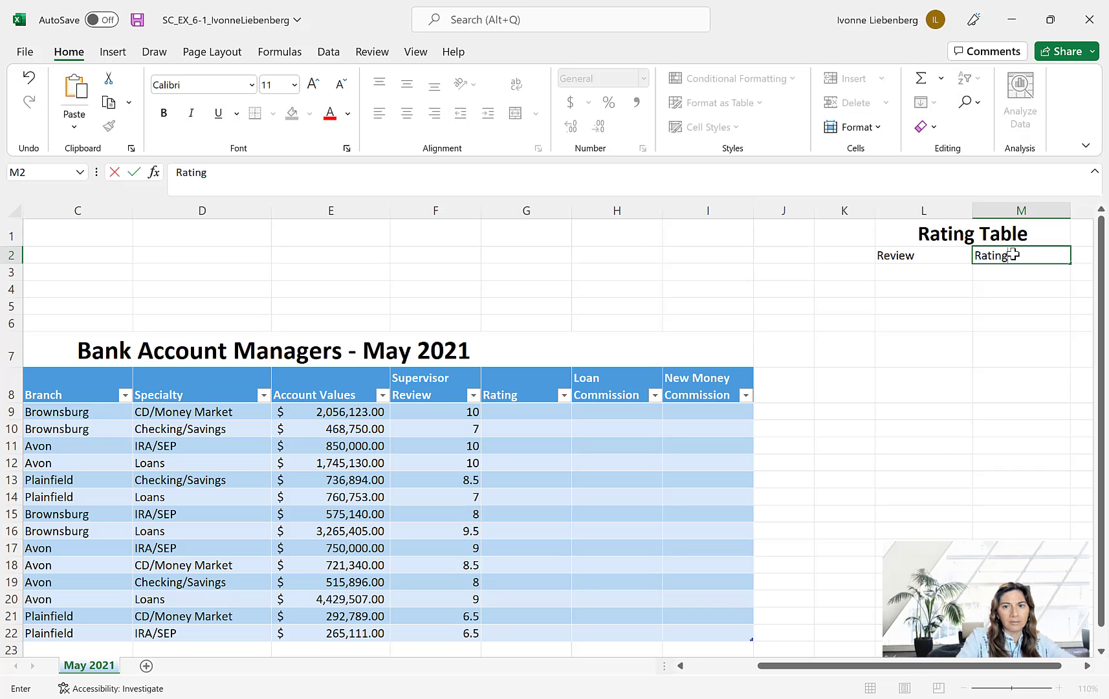
key(Return)
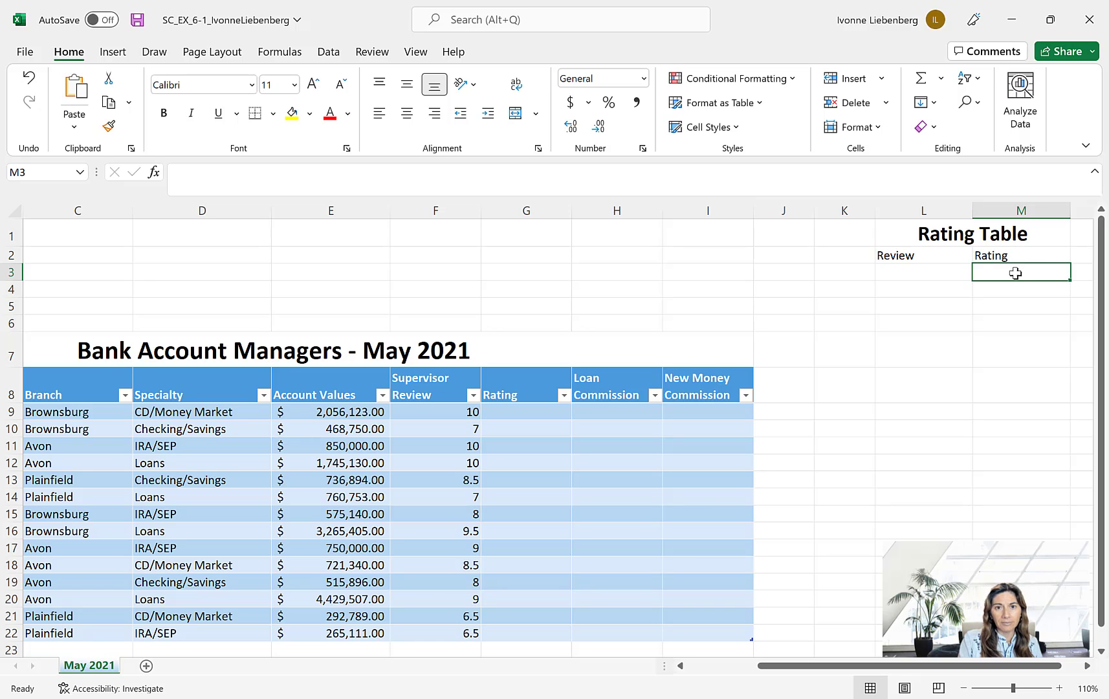
- Copy the formatting of the New Money Commission heading in I8 to the headings in L2:M2 with Format Painter
click(715, 390)
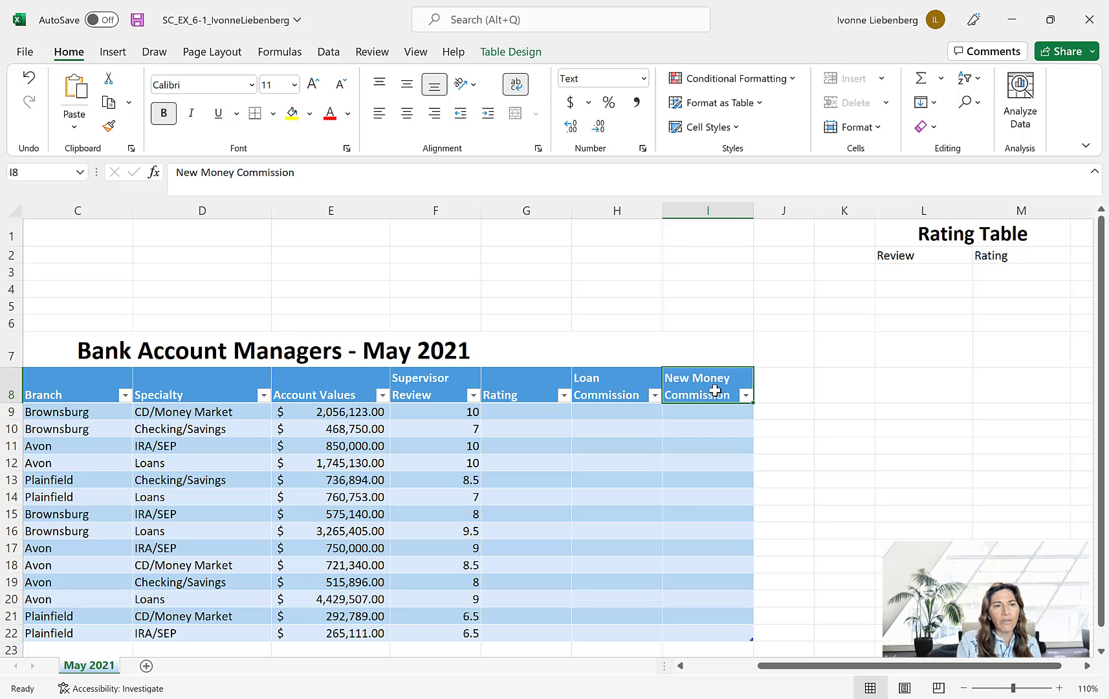
click(110, 128)
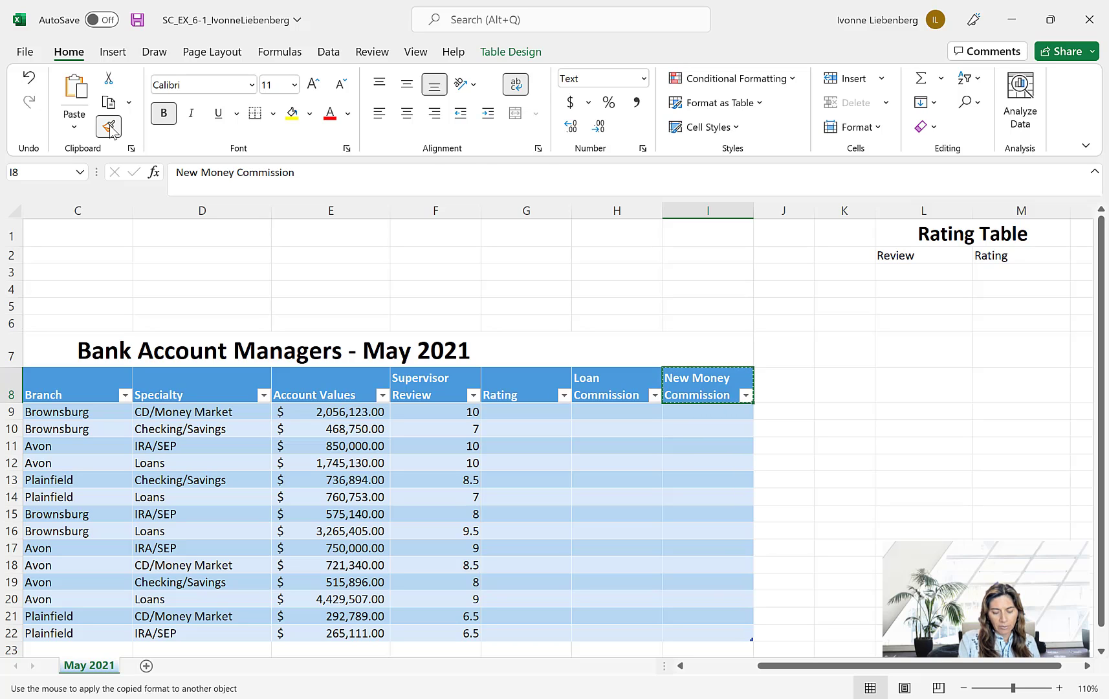
drag(901, 255, 1016, 255)
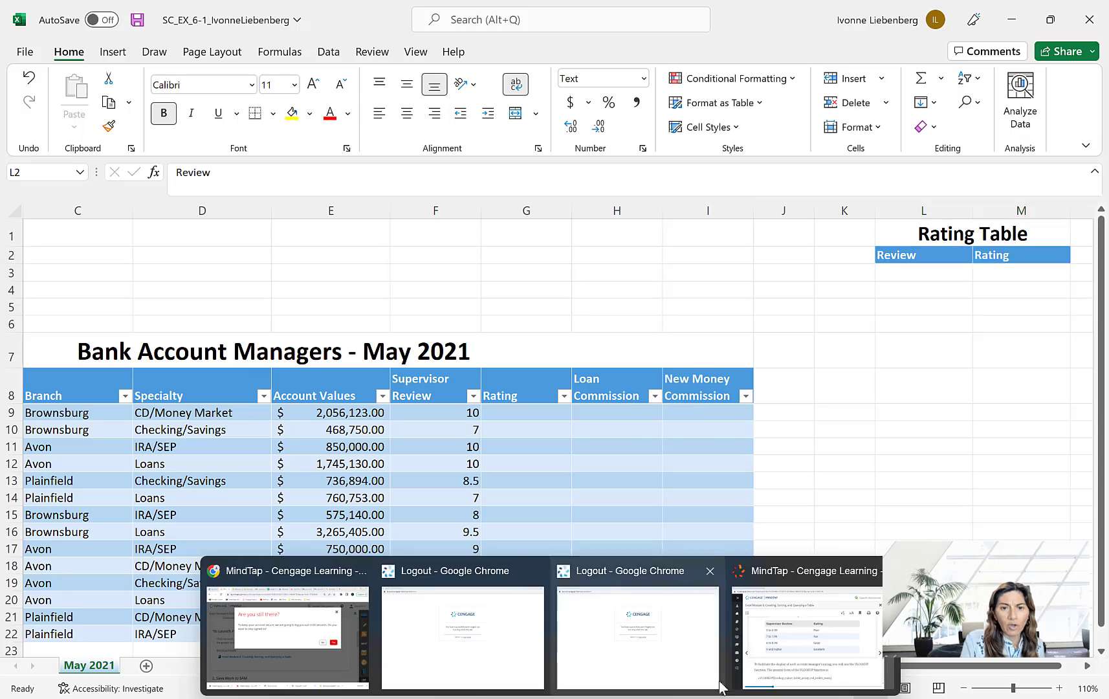
- Switch to the MindTap textbook in Chrome, examine the EX 6-3a data for cells L3 to M6, and return to Excel
click(817, 633)
scroll(974, 500, down, 1)
scroll(974, 501, down, 5)
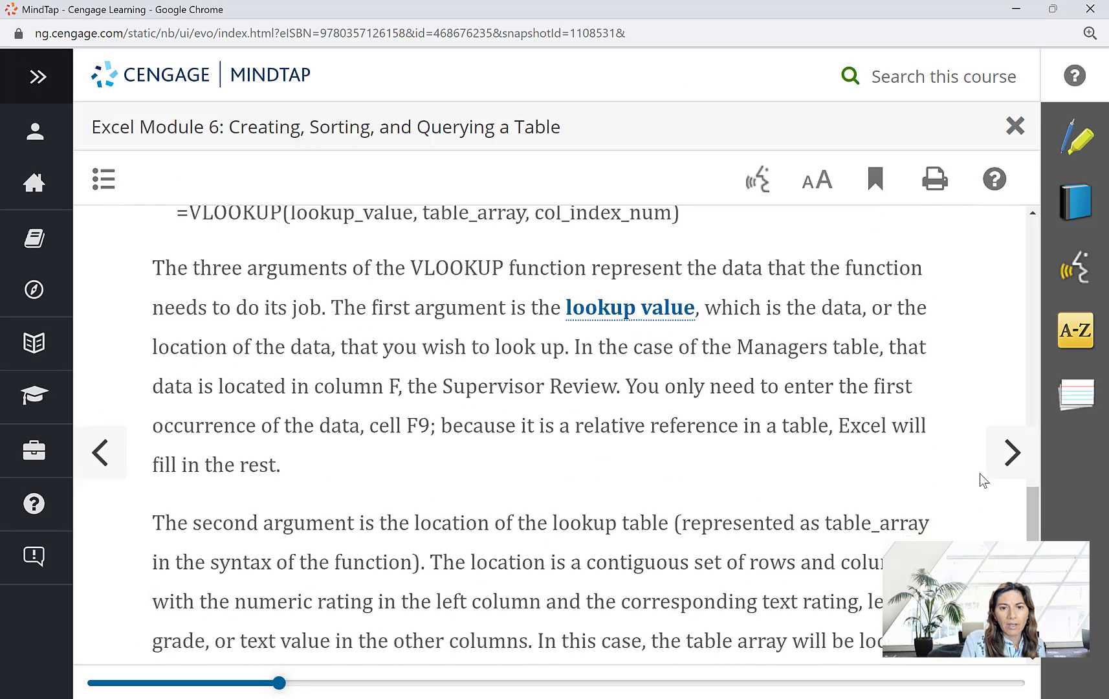
click(1012, 453)
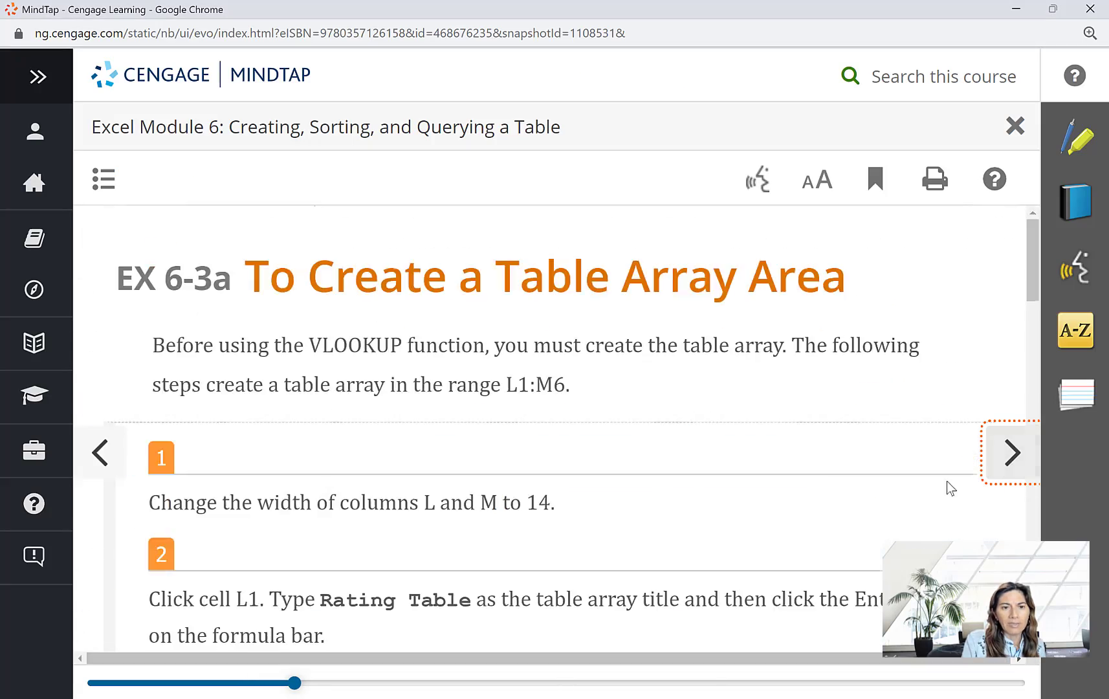
scroll(938, 489, down, 10)
scroll(932, 492, down, 5)
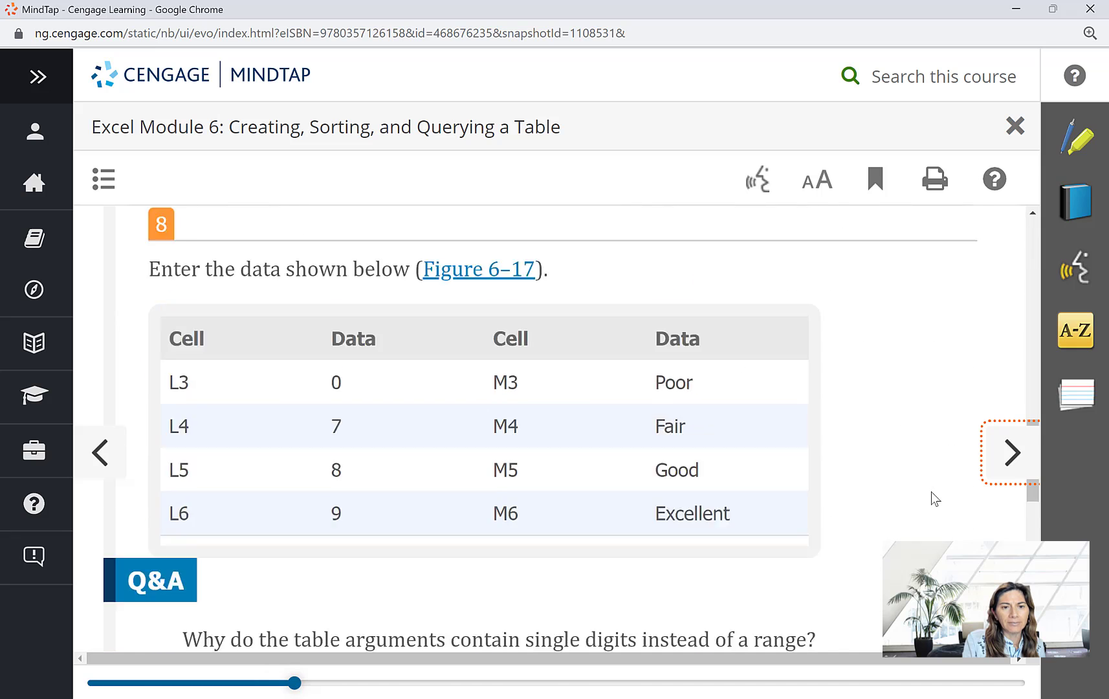
scroll(931, 491, up, 1)
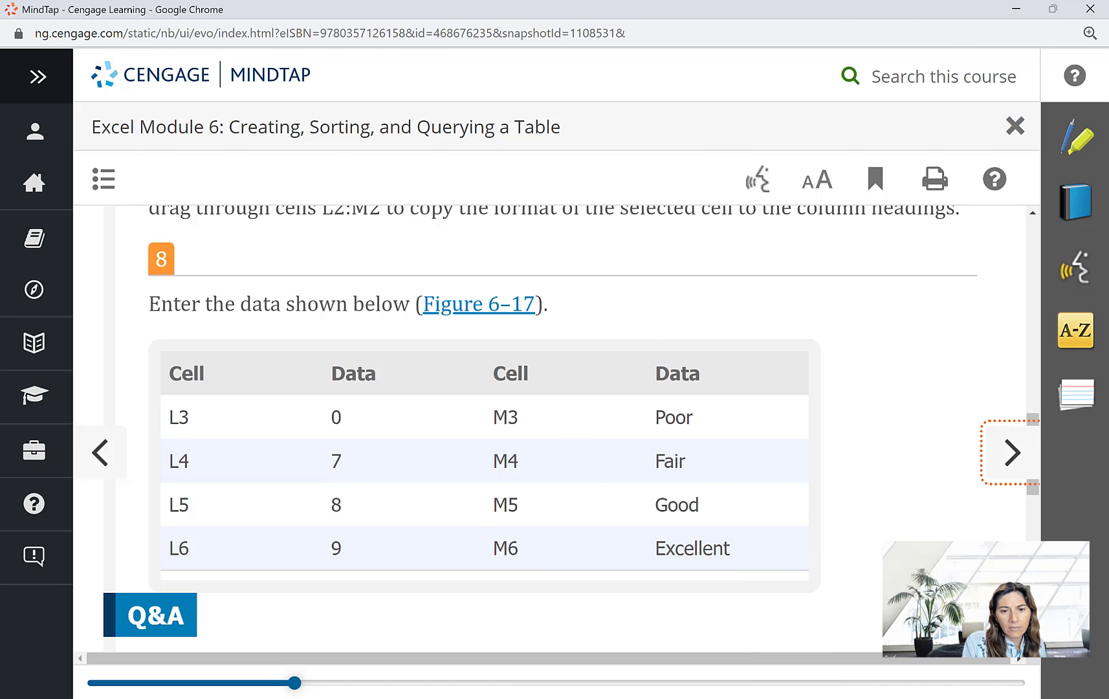
key(alt+Tab)
- Enter the review values 0, 7, 8 and 9 in cells L3 to L6
click(912, 271)
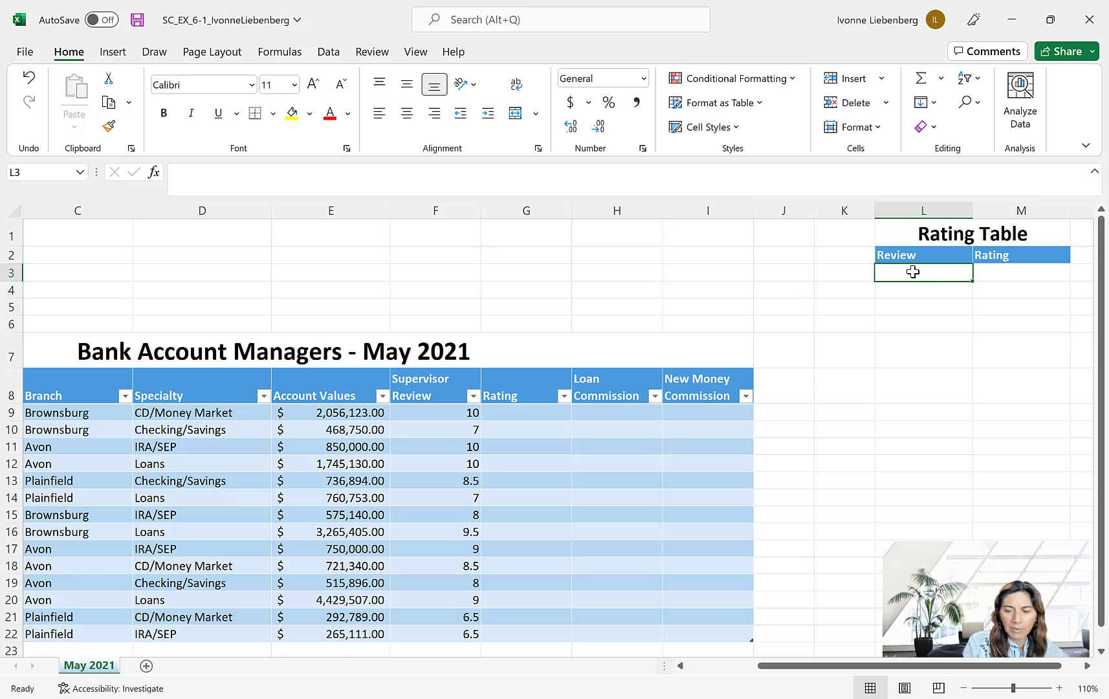
text(0)
key(Return)
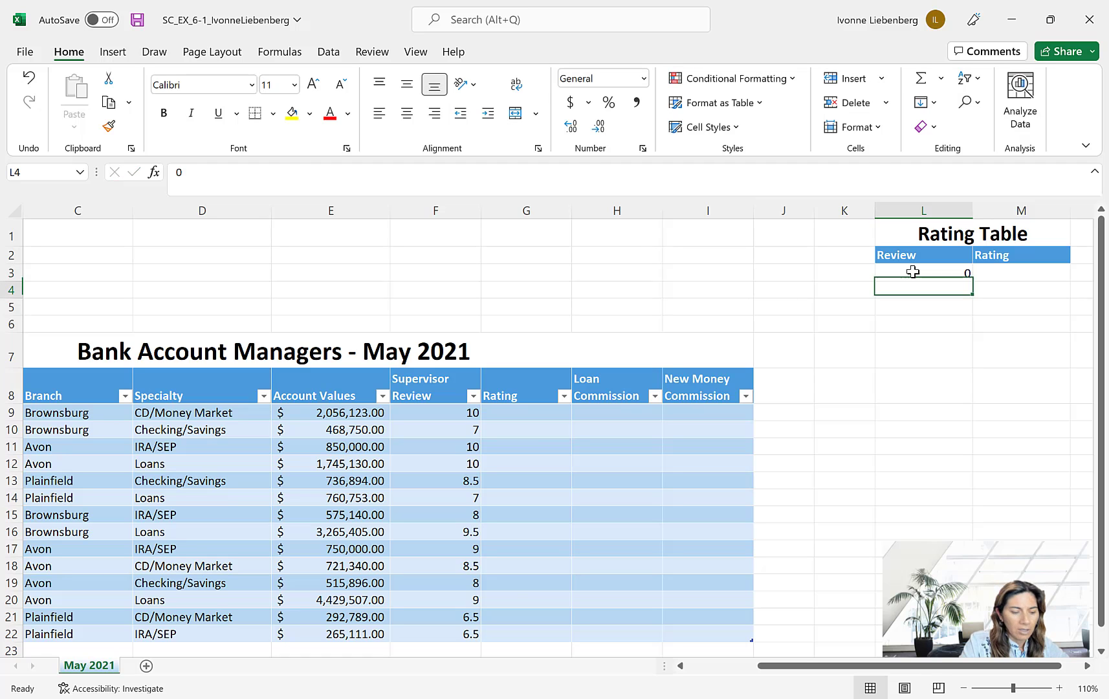
text(7)
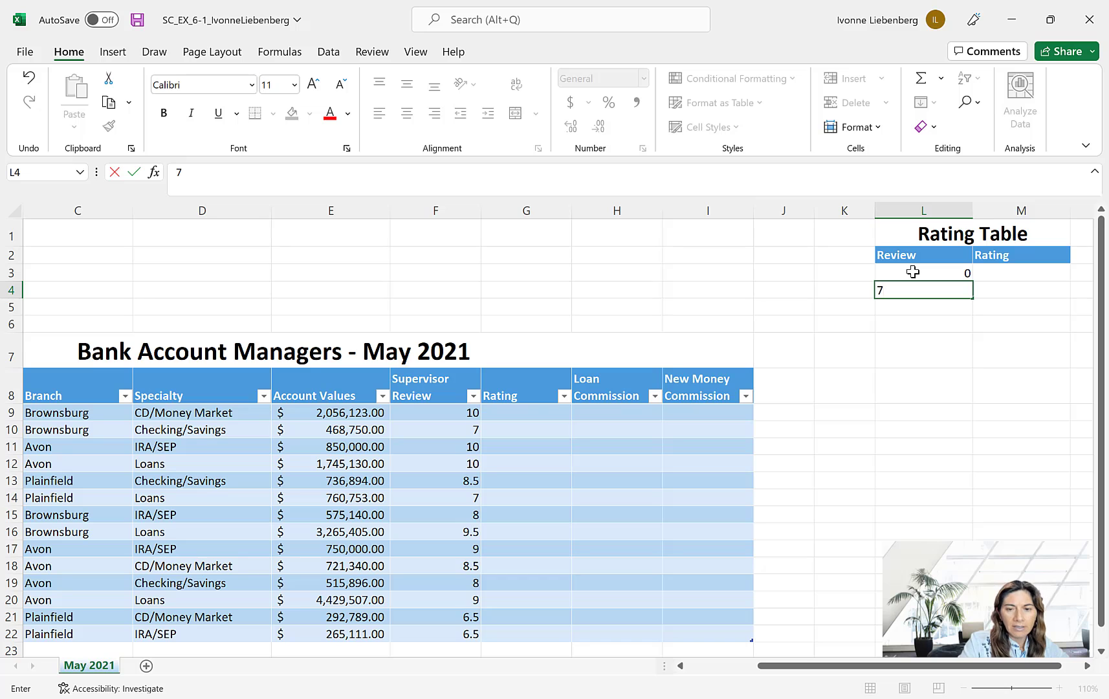
key(Return)
text(8)
key(Return)
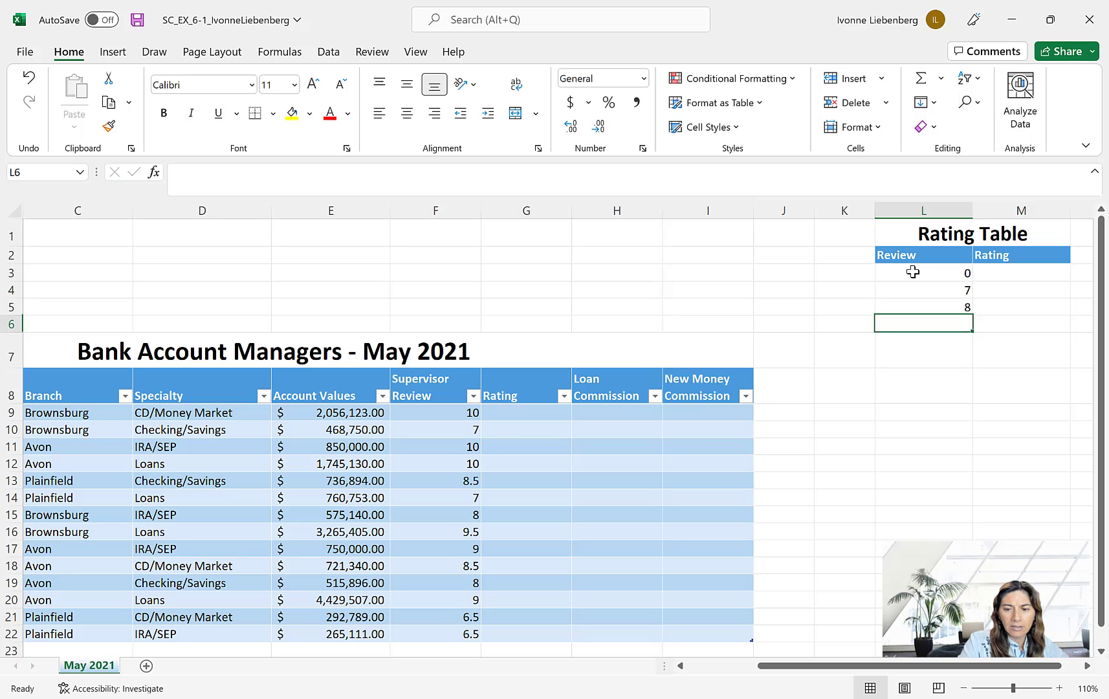
text(9)
key(Return)
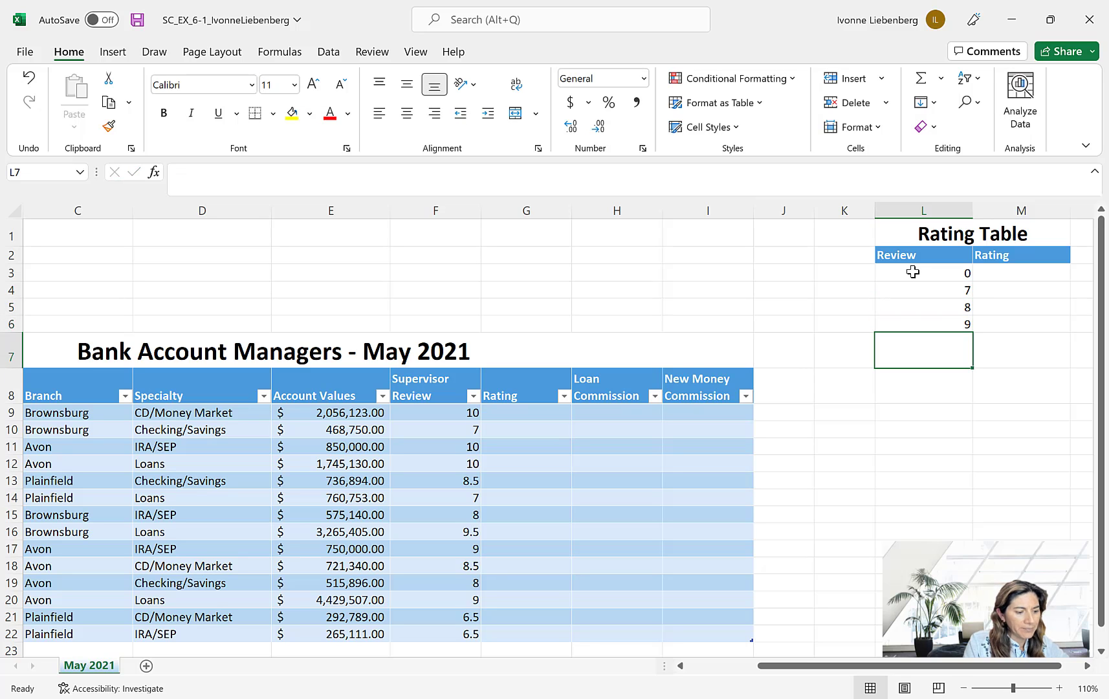
- Enter the ratings Poor, Fair, Good and Excellent in cells M3 to M6
click(1028, 276)
text(Poor)
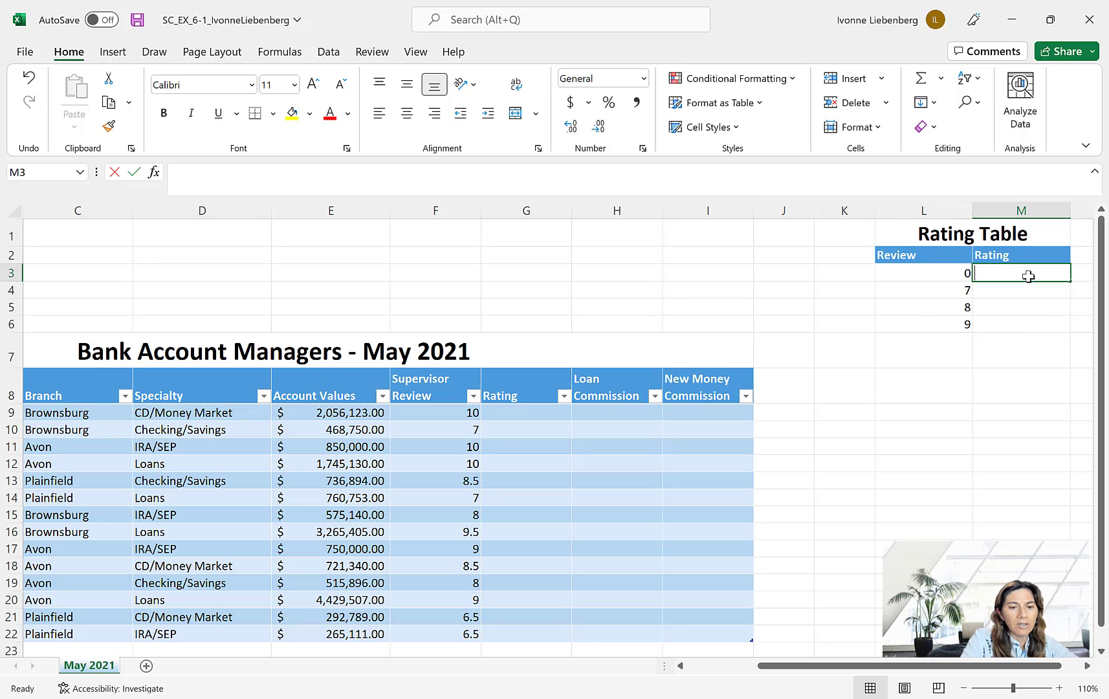
key(Return)
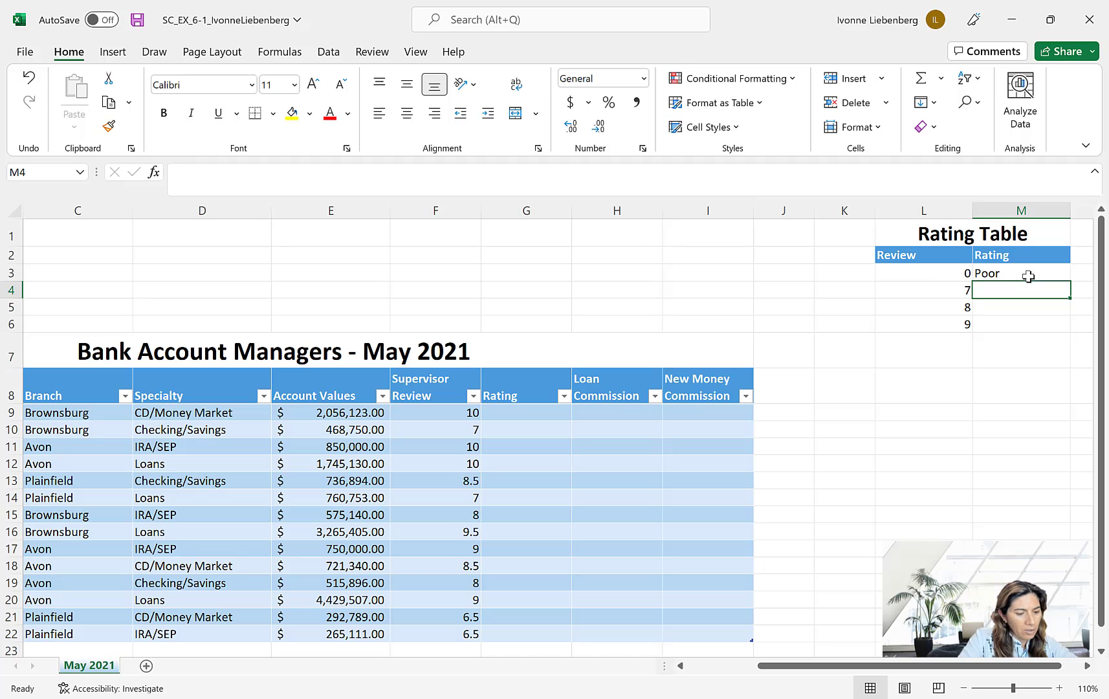
text(Fair)
key(Return)
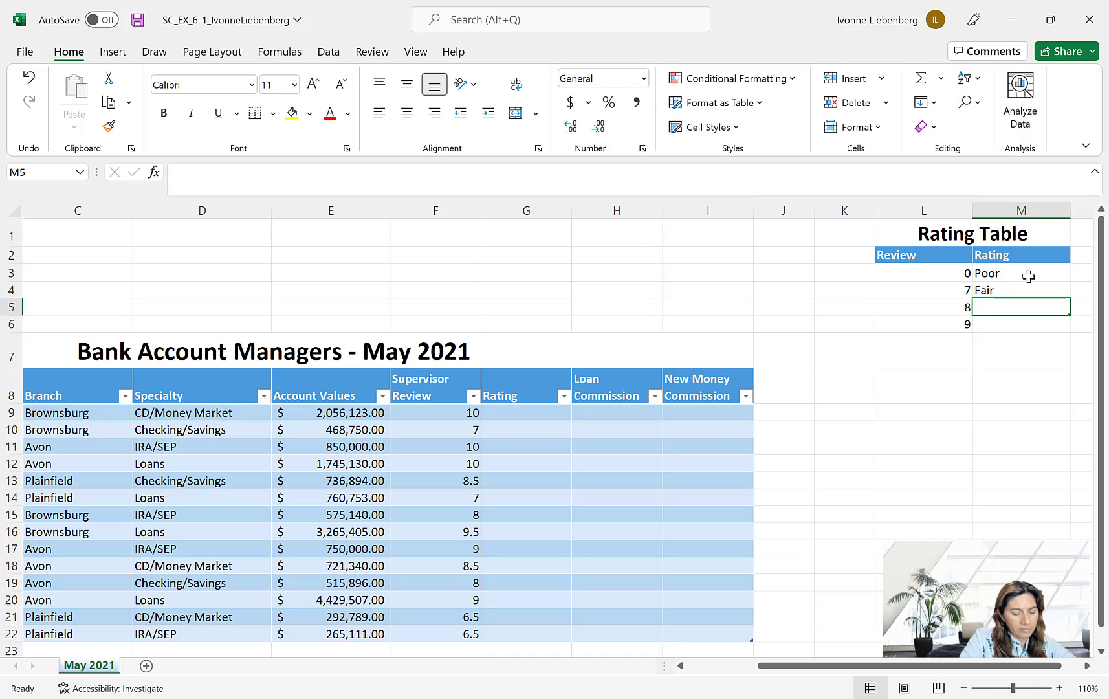
text(Good)
key(Return)
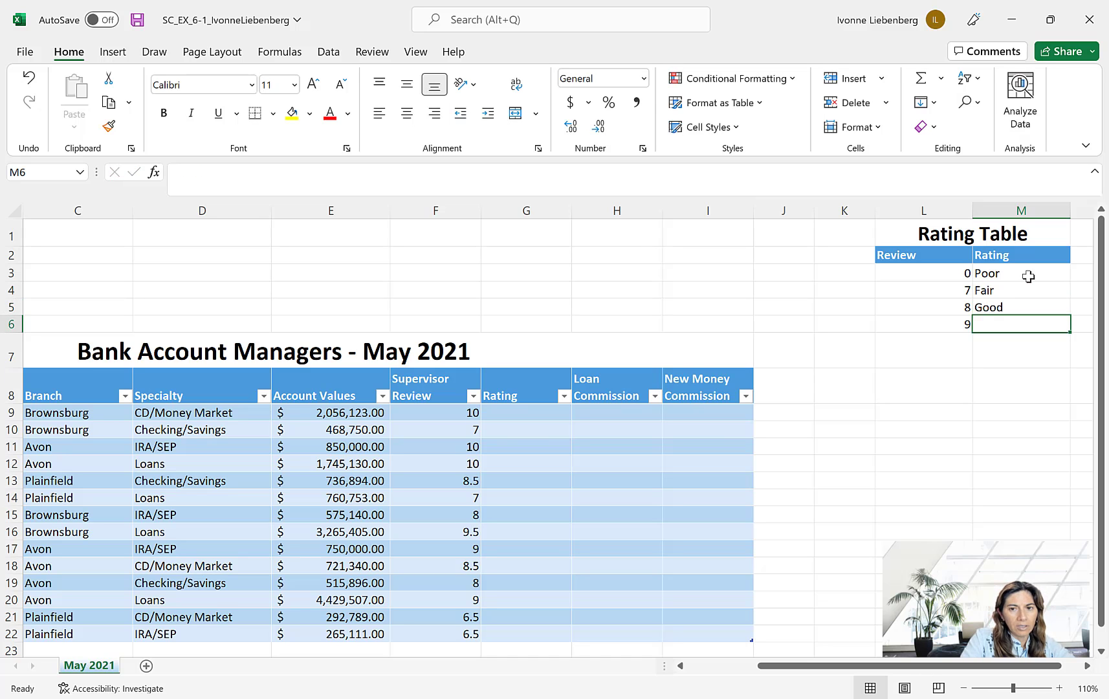
text(Excellent)
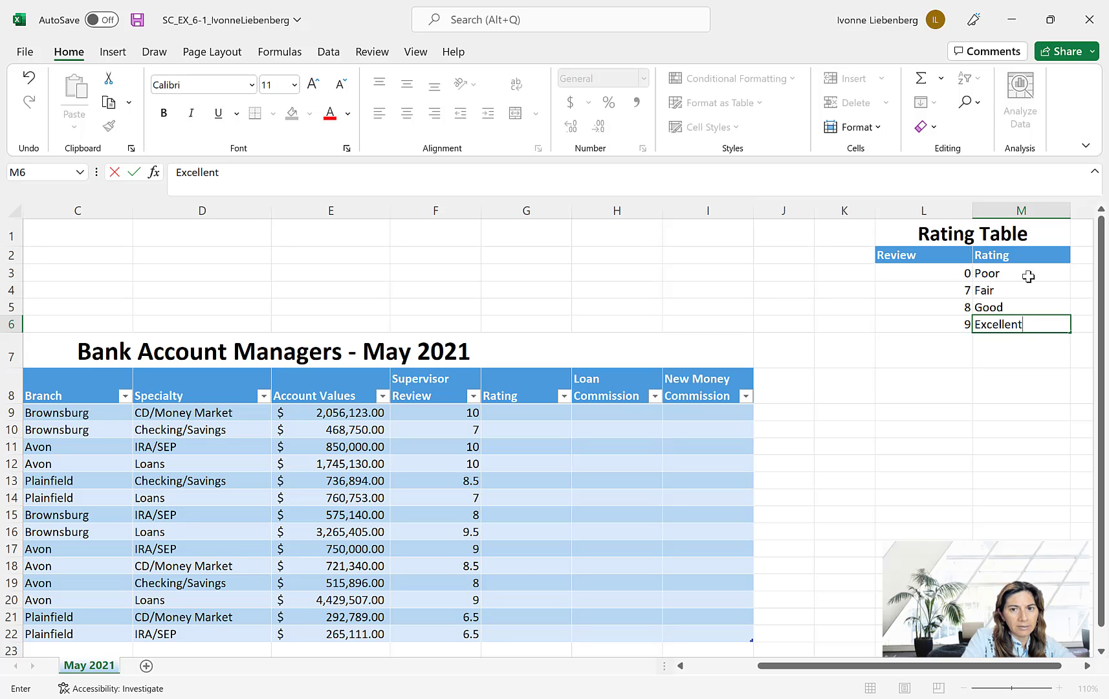
key(Return)
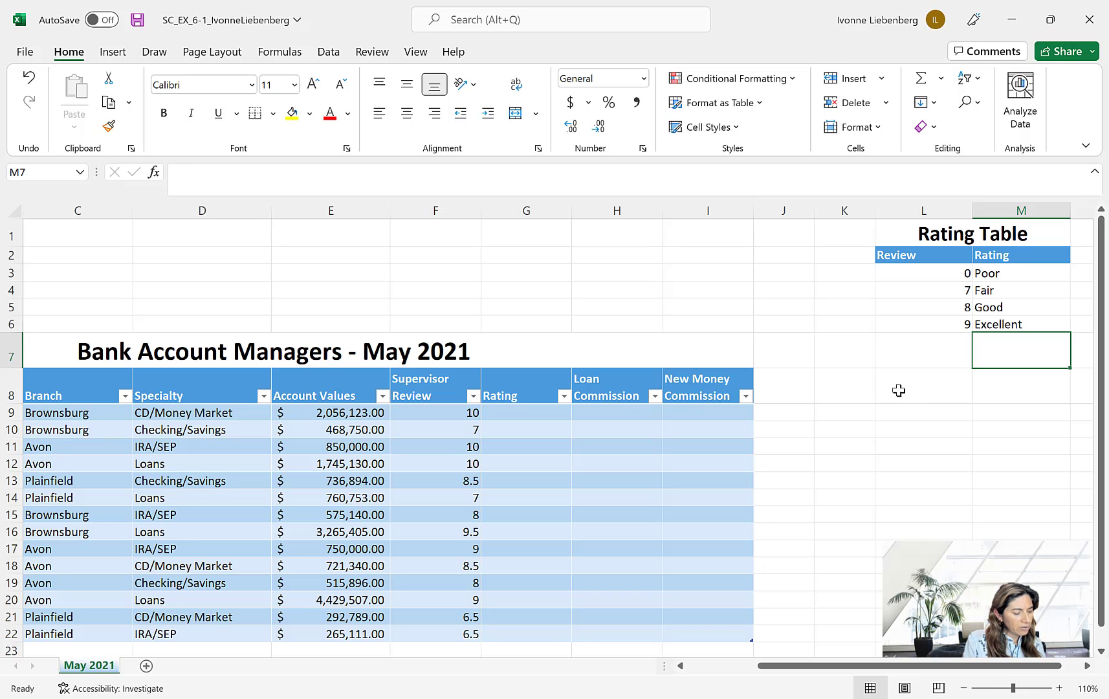
- Begin a VLOOKUP formula in cell G9, the first cell of the Rating column
click(540, 414)
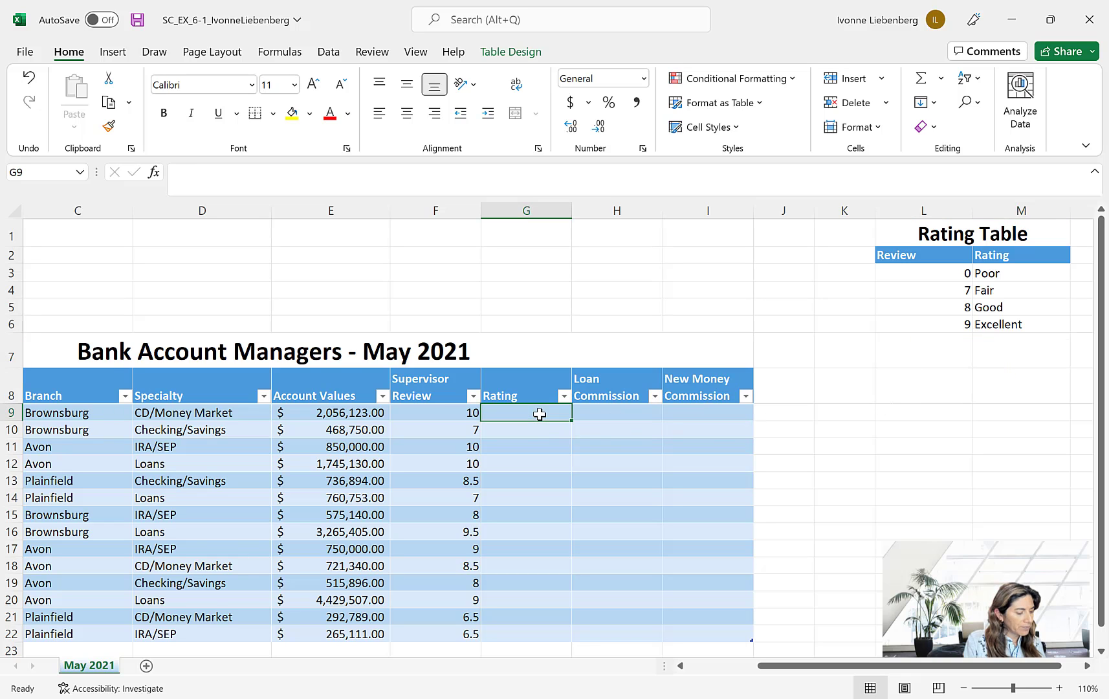
text(=)
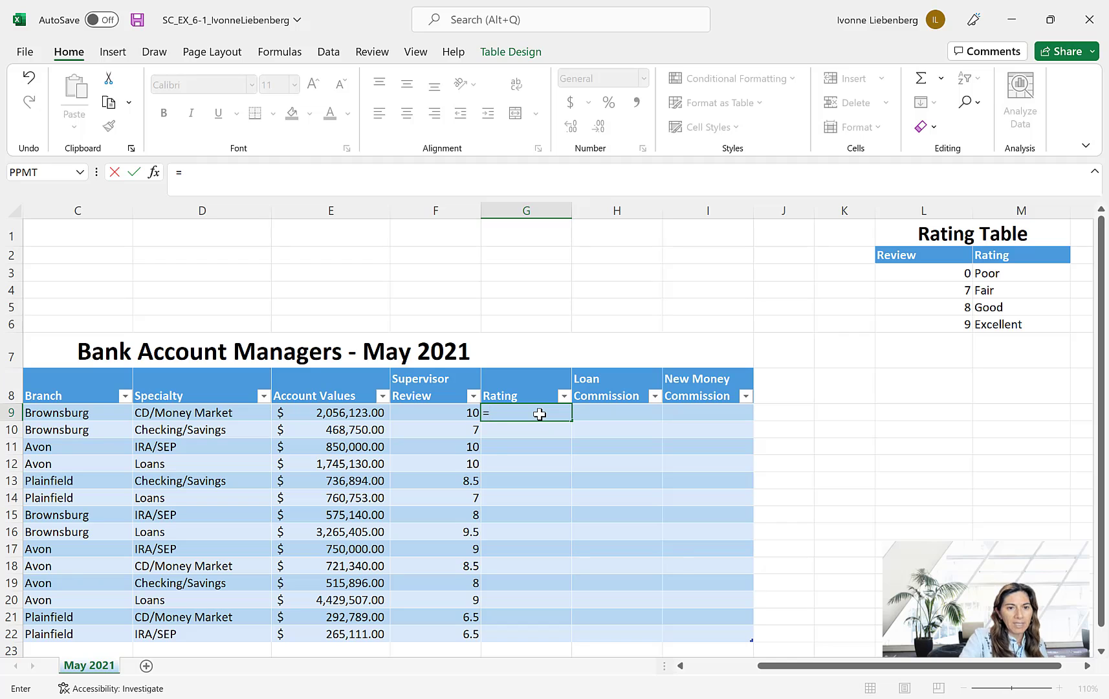
text(vlook)
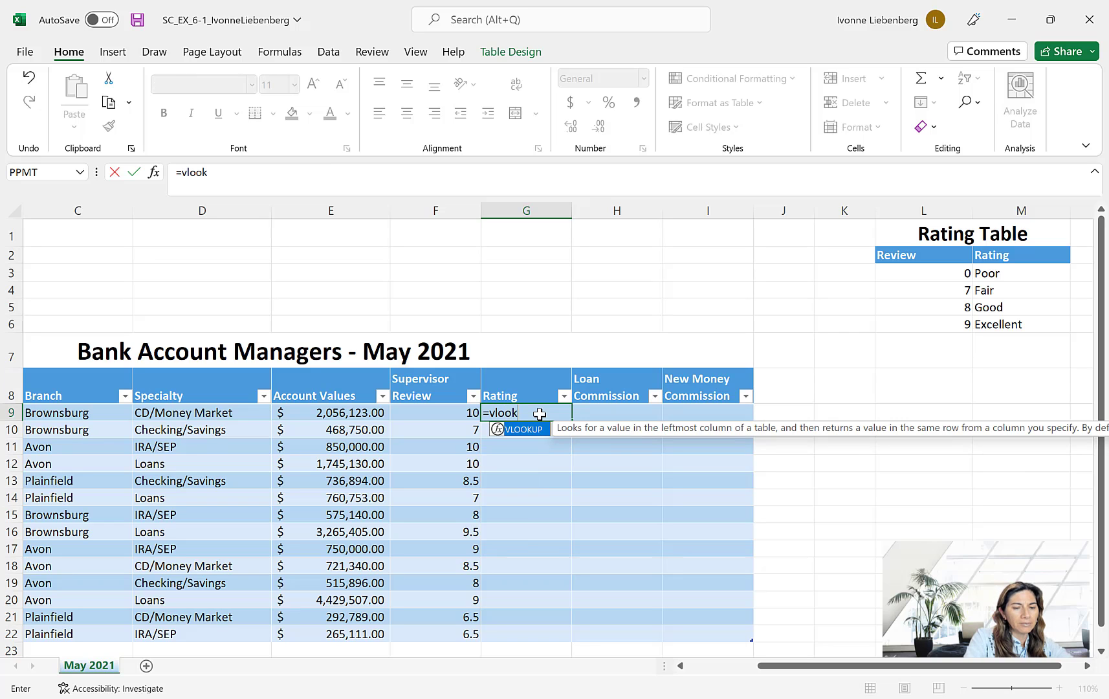
text(up()
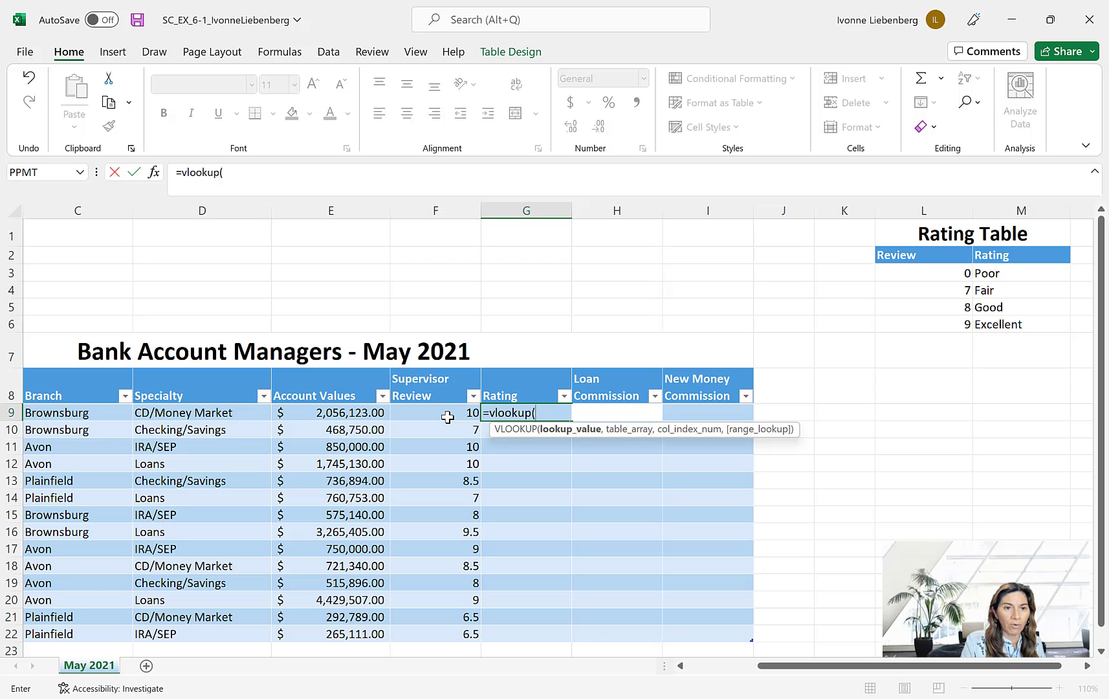
click(447, 418)
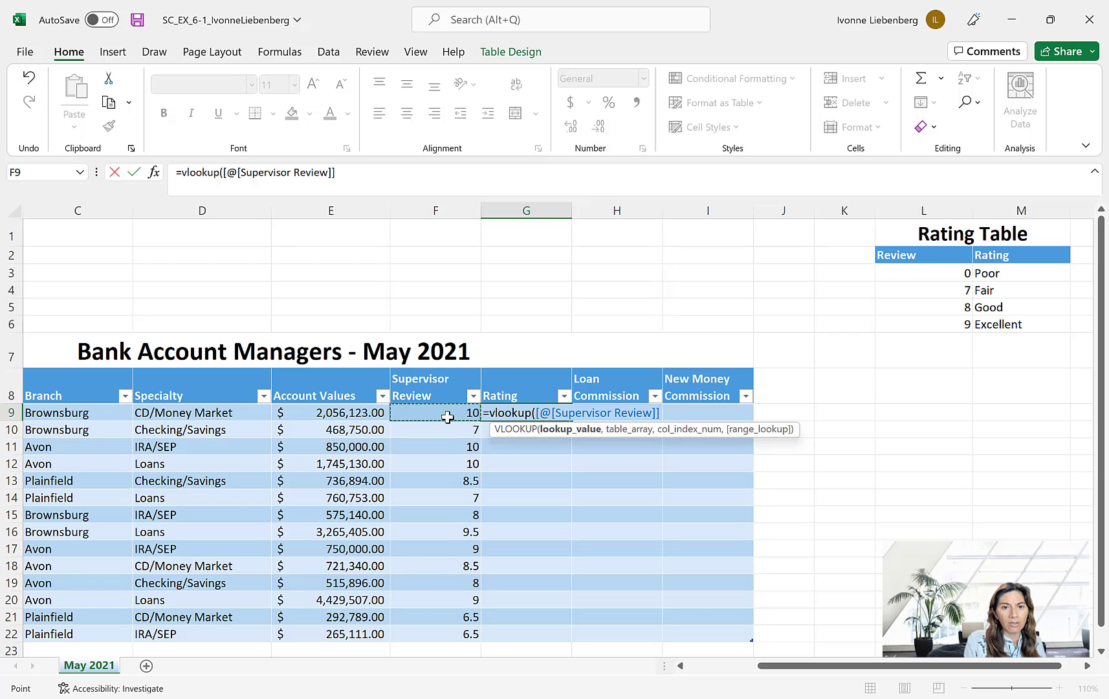
key(BackSpace)
key(BackSpace)
key(BackSpace)
key(BackSpace)
key(BackSpace)
key(BackSpace)
key(BackSpace)
key(BackSpace)
key(BackSpace)
key(BackSpace)
key(BackSpace)
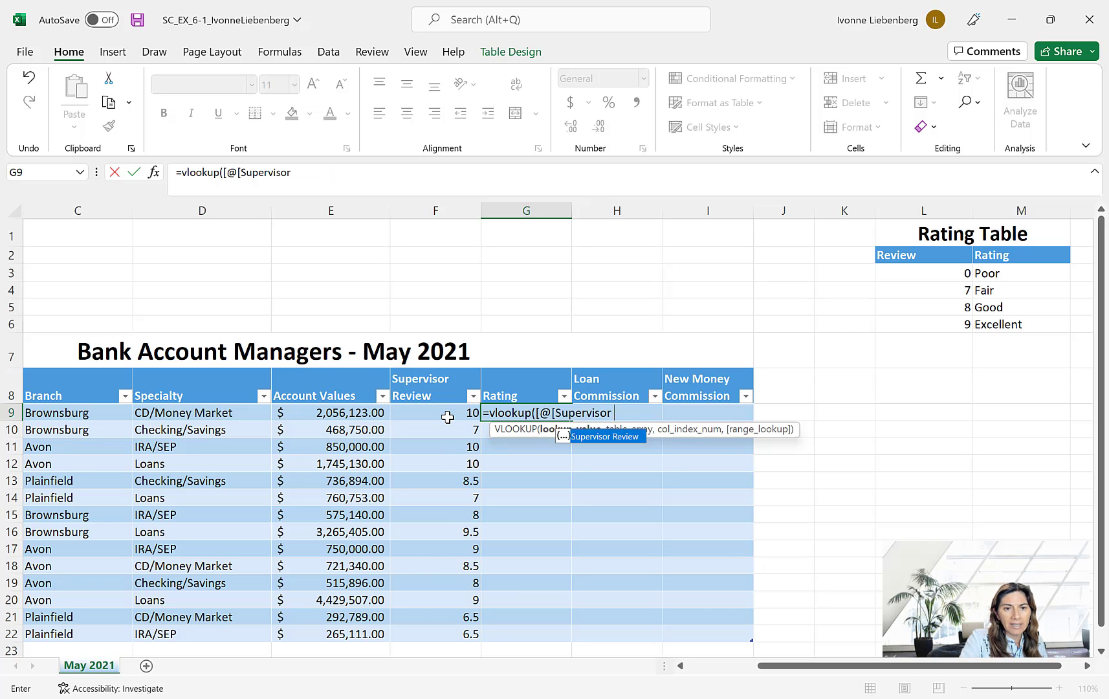
key(BackSpace)
key(BackSpace)
key(BackSpace)
key(BackSpace)
key(BackSpace)
key(BackSpace)
key(BackSpace)
key(BackSpace)
key(BackSpace)
key(BackSpace)
key(BackSpace)
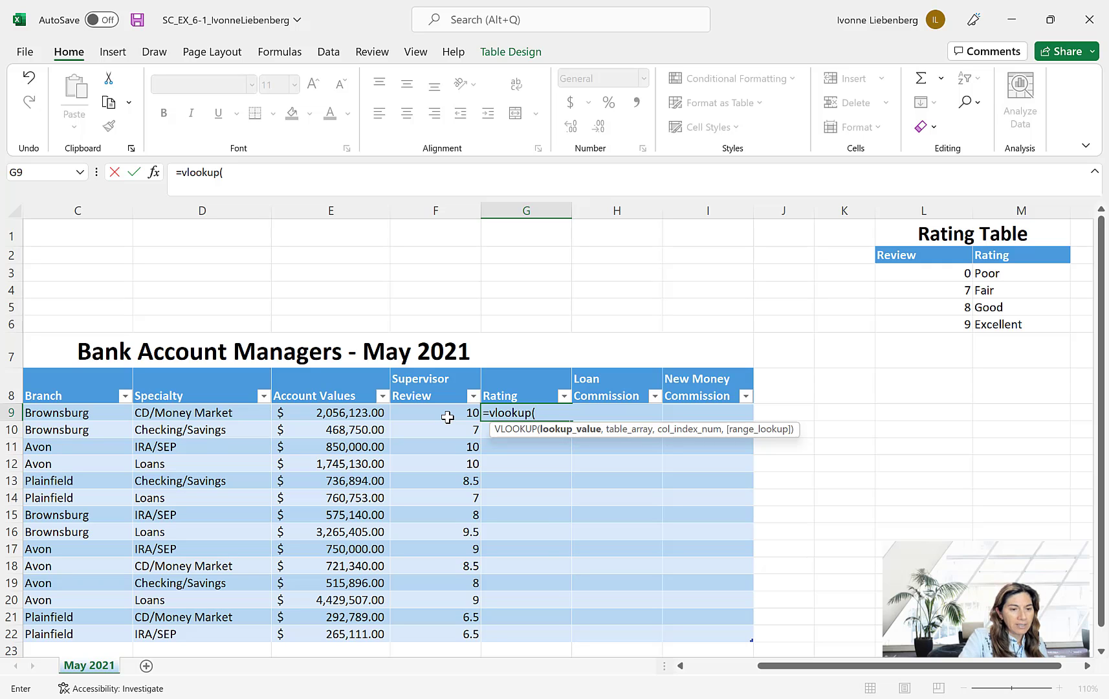
- Give the VLOOKUP F9 as its lookup value and the Rating Table range L3:M6 as its table array
text(f9)
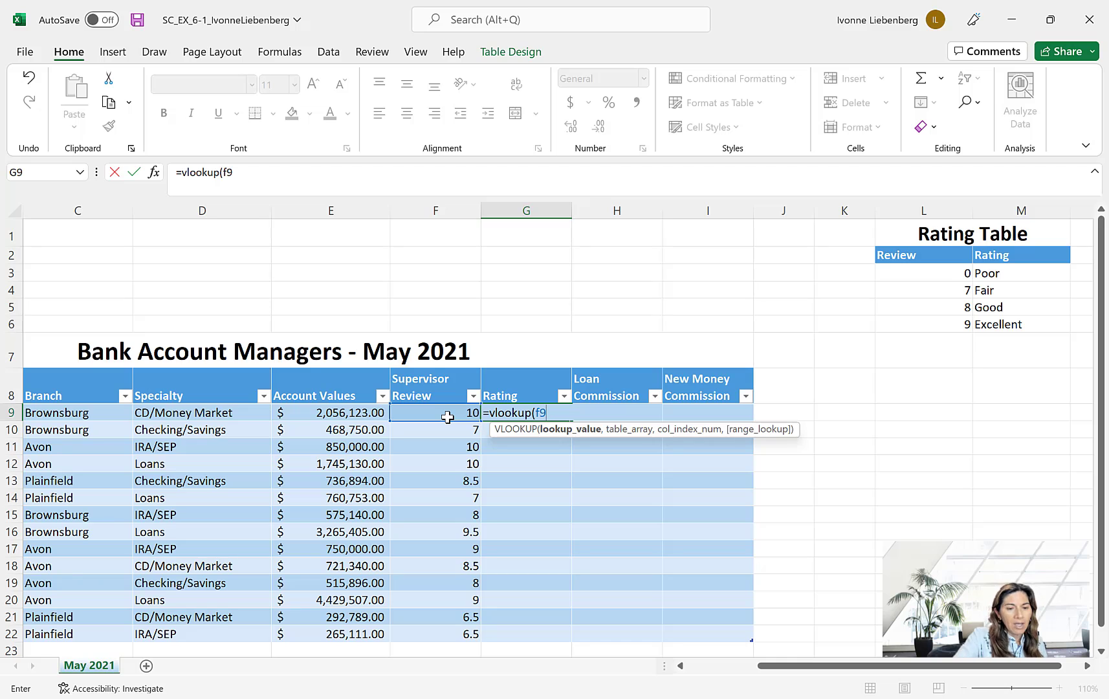
text(,)
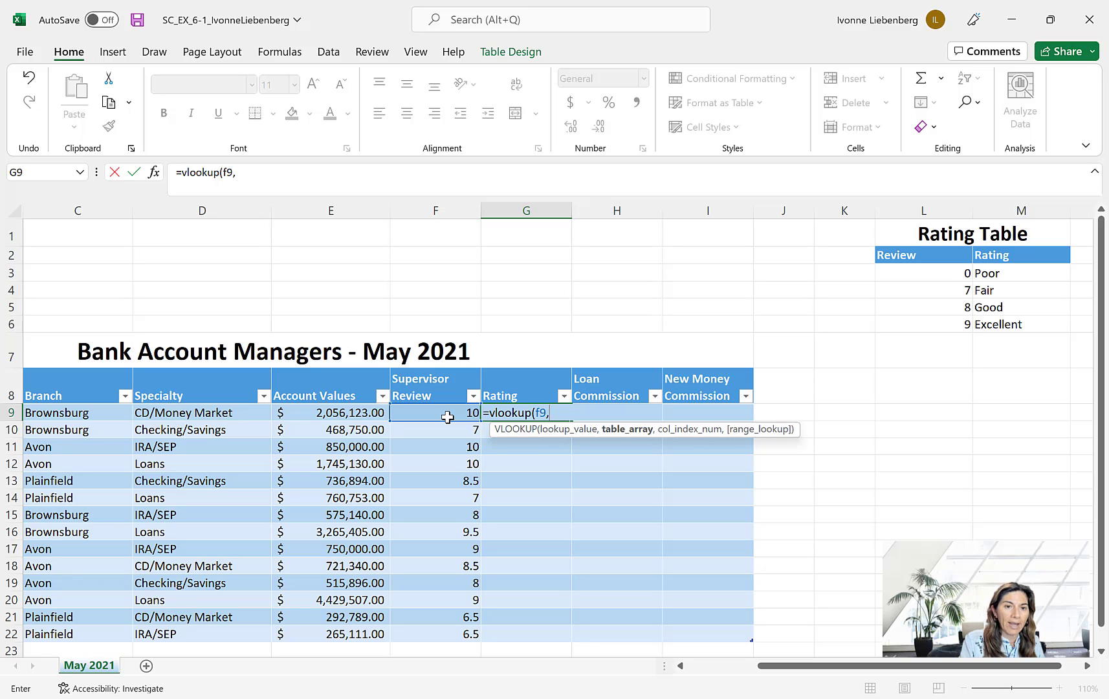
click(953, 273)
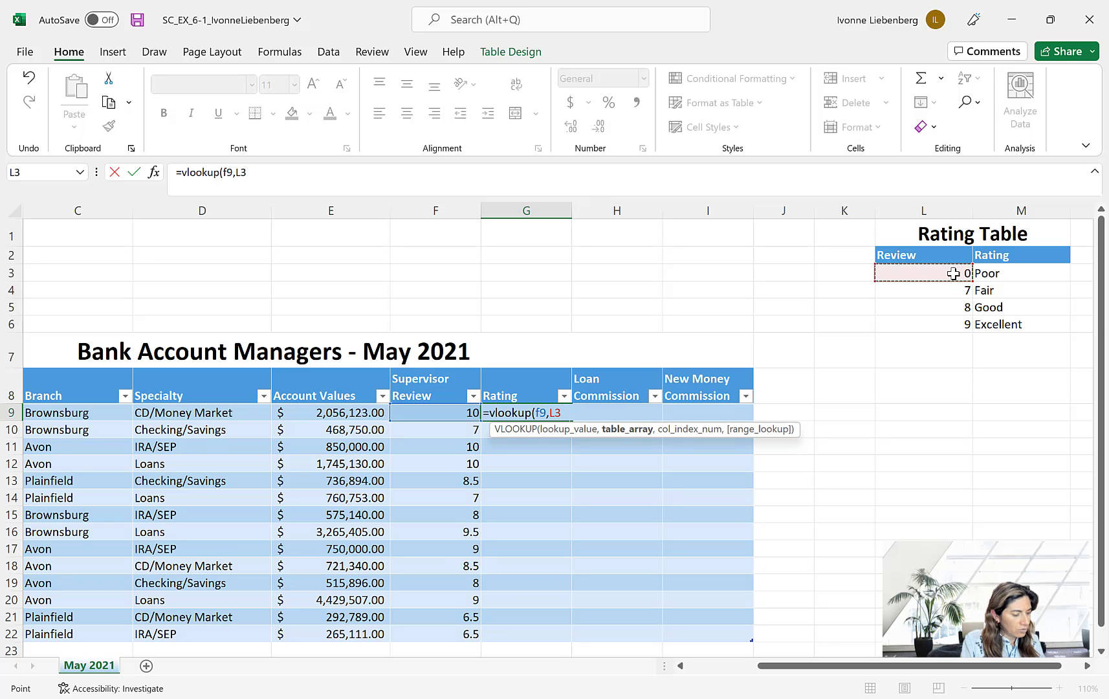
drag(986, 290, 1033, 318)
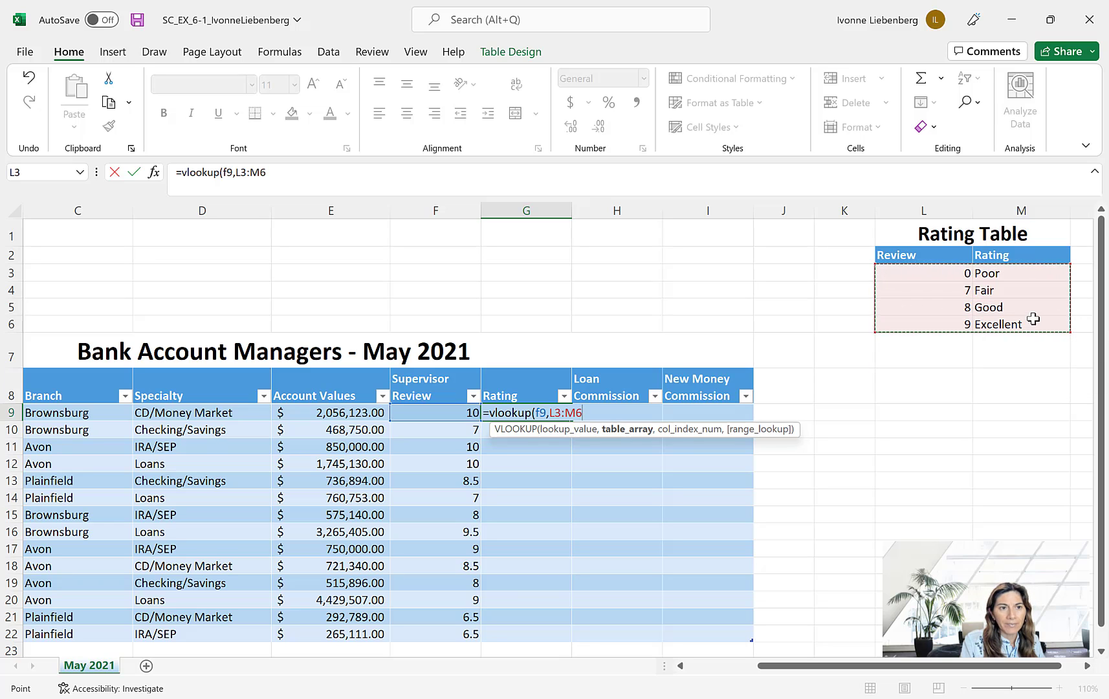
- Make the table array reference in the G9 formula absolute as $L$3:$M$6
click(237, 173)
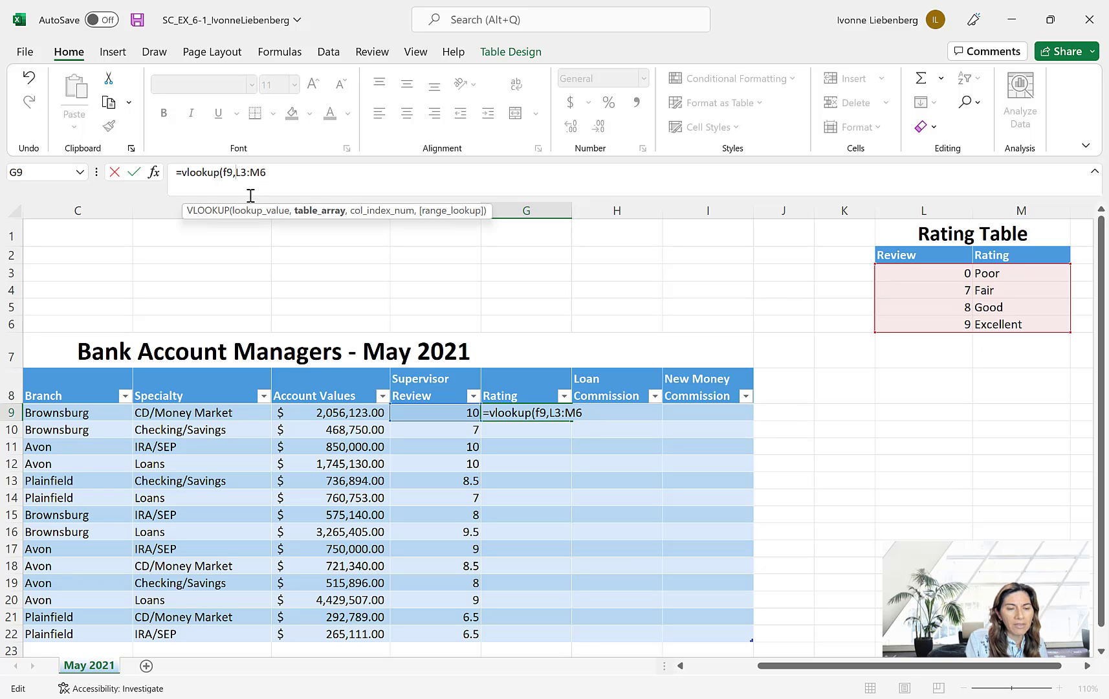
key(F4)
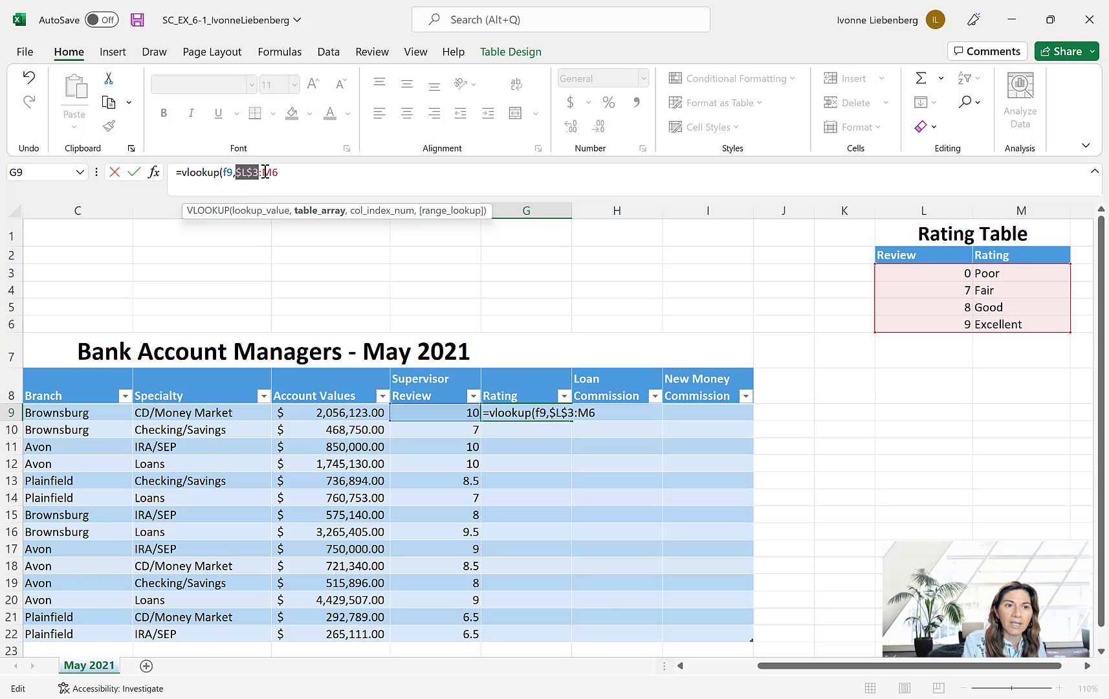
click(262, 173)
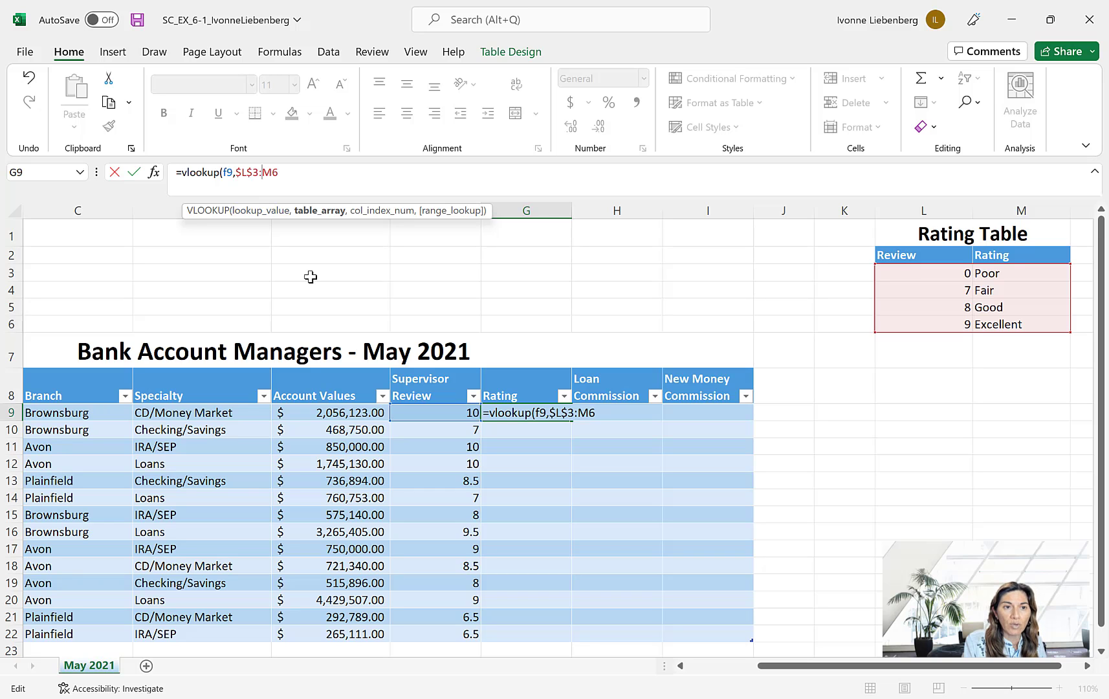
key(F4)
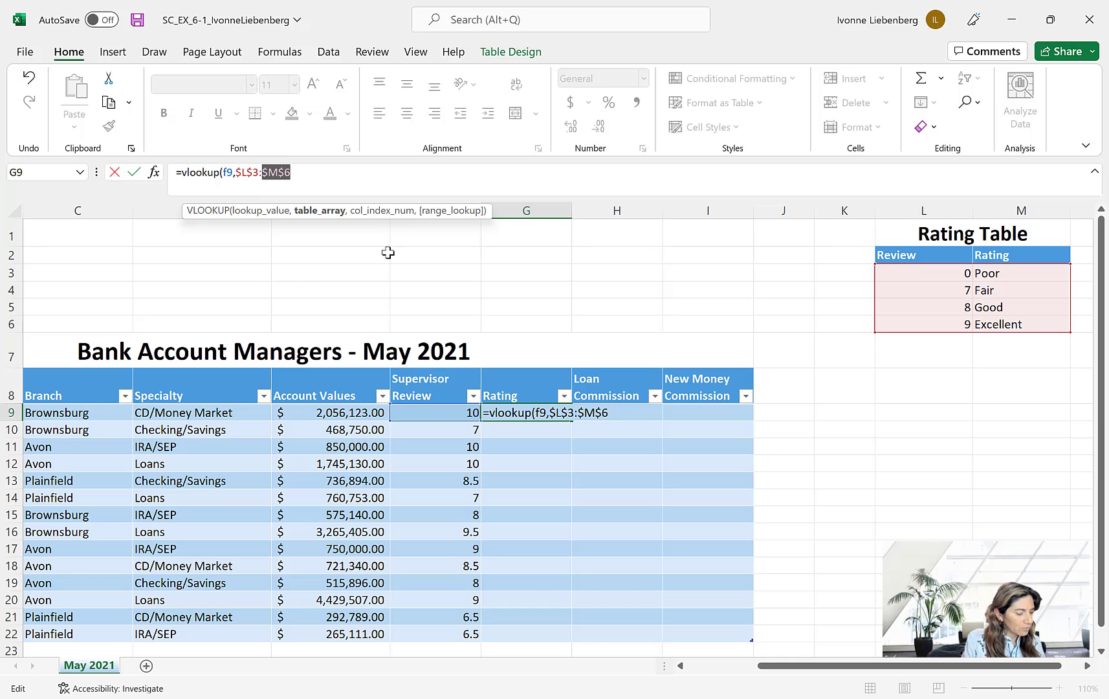
- Add column index number 2 to the VLOOKUP, close the parenthesis and enter the formula in the Rating column
click(354, 178)
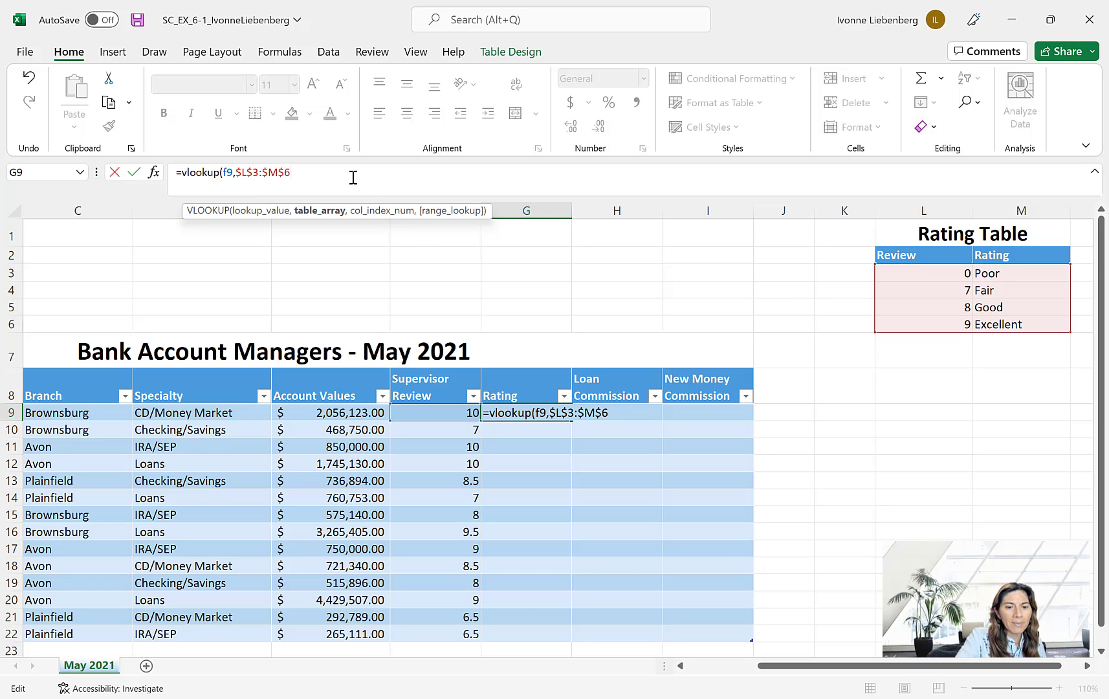
text(,)
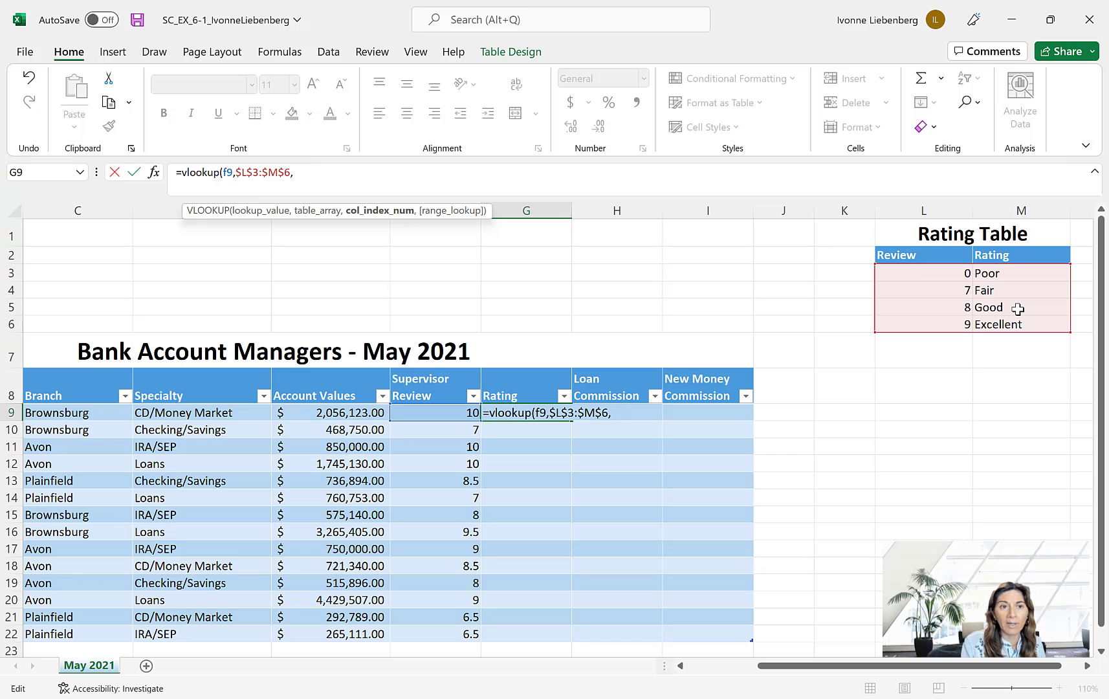
text(2)
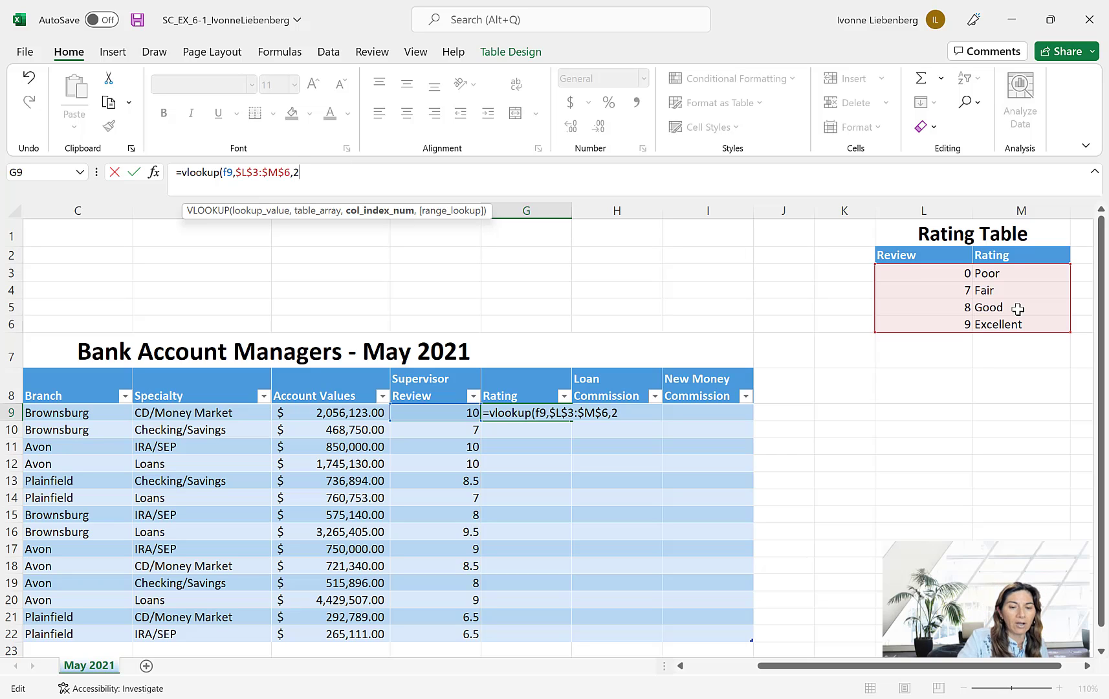
text())
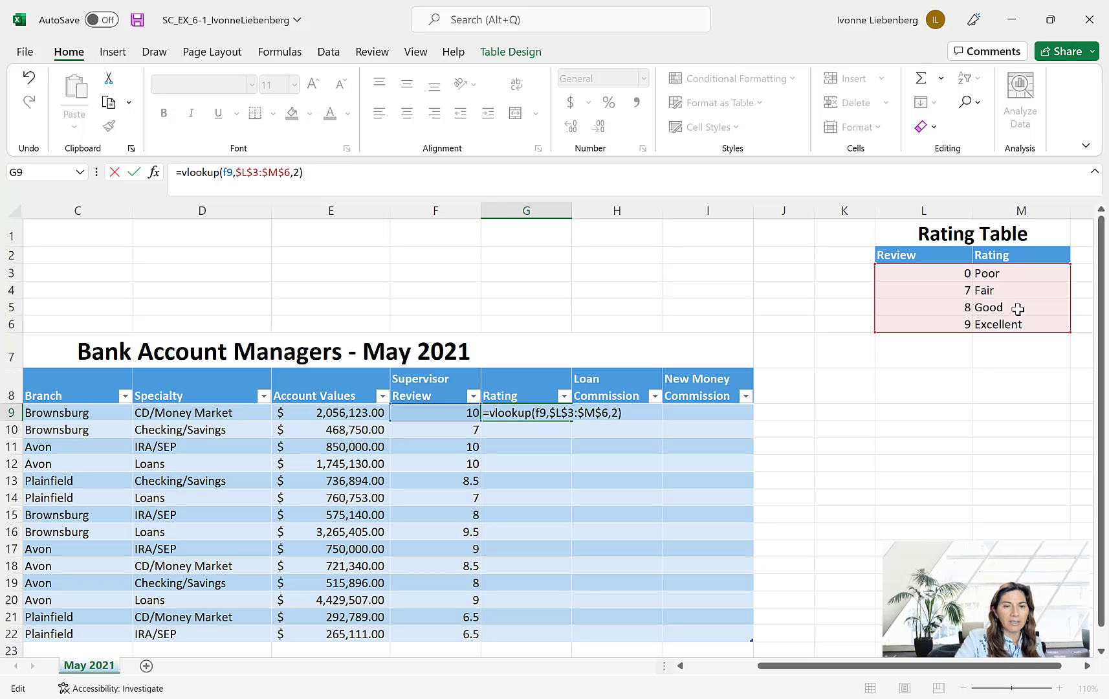
key(Return)
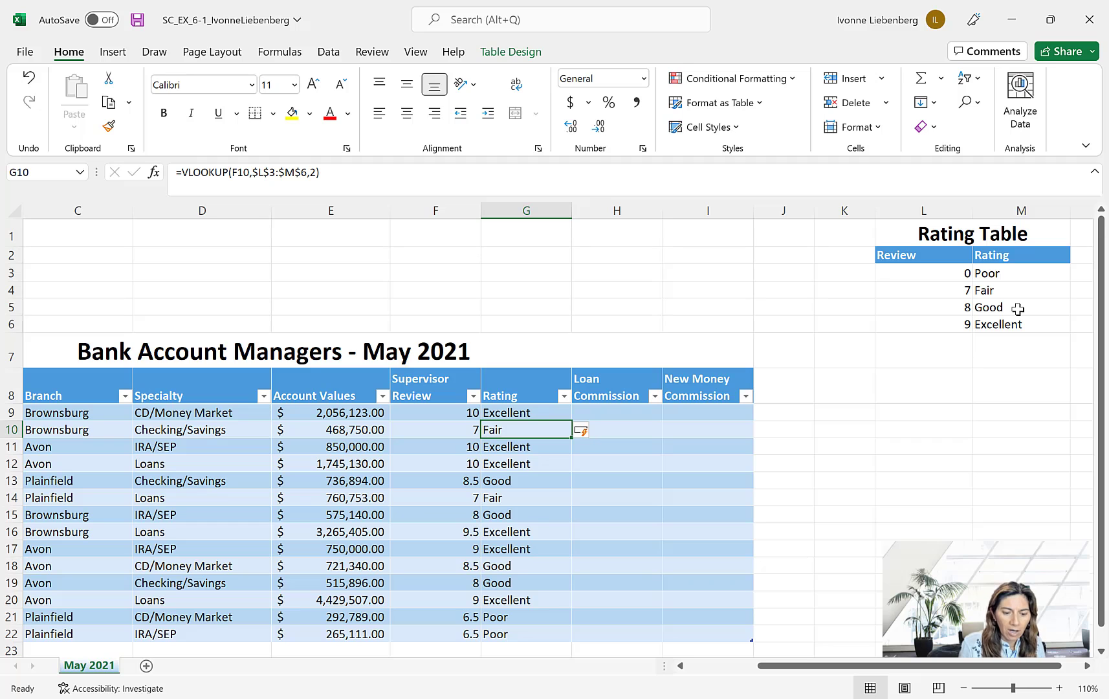
- Switch to the MindTap textbook in Chrome, examine the calculated field descriptions in an enlarged Table 6-4, and return to Excel
scroll(952, 343, down, 2)
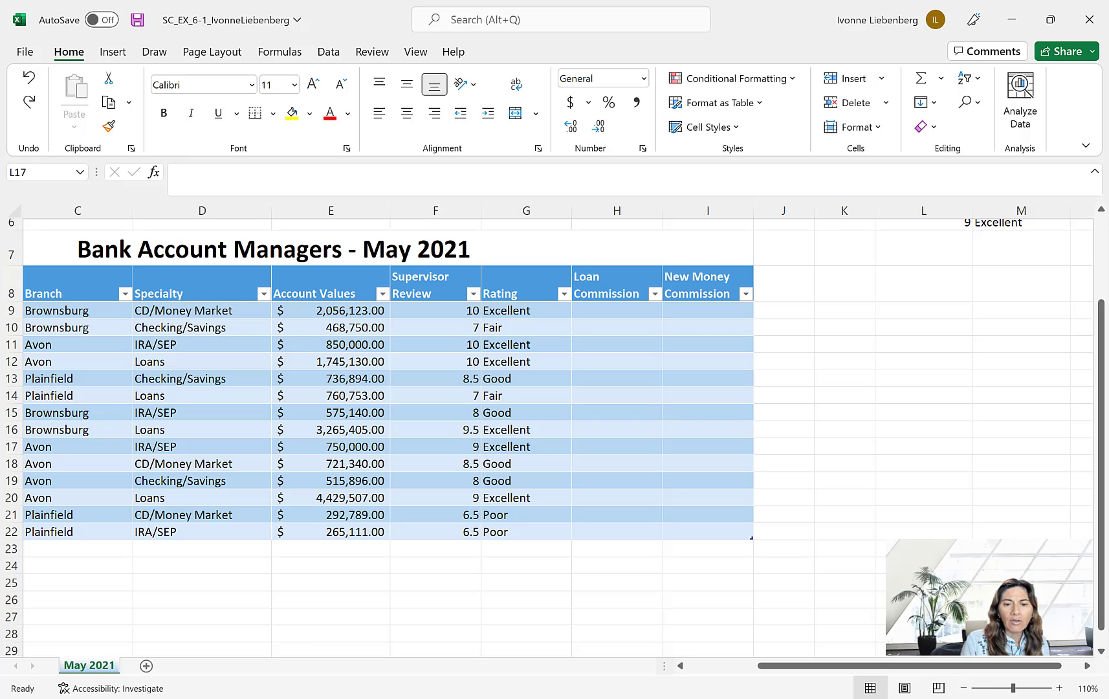
click(798, 654)
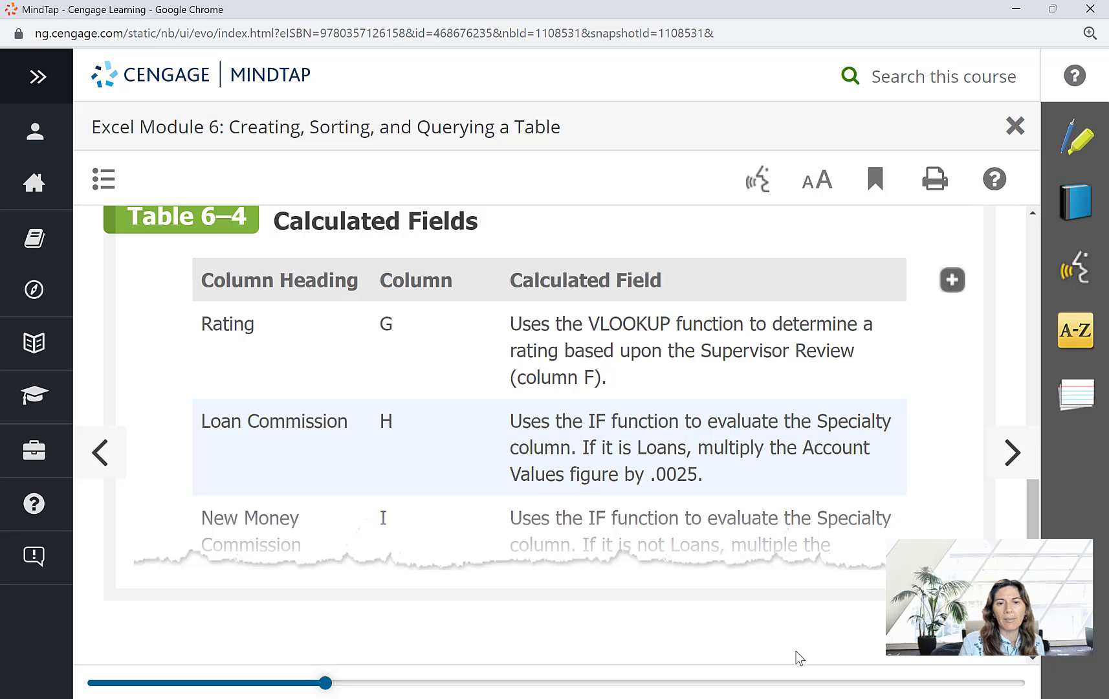
click(950, 280)
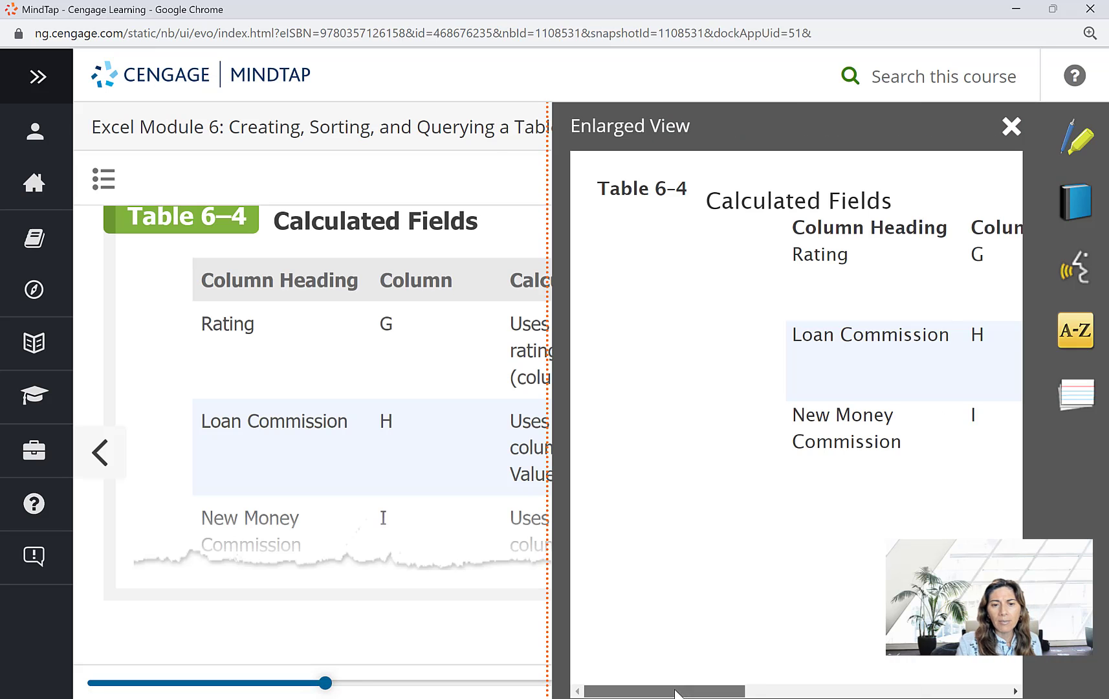
drag(676, 689, 845, 651)
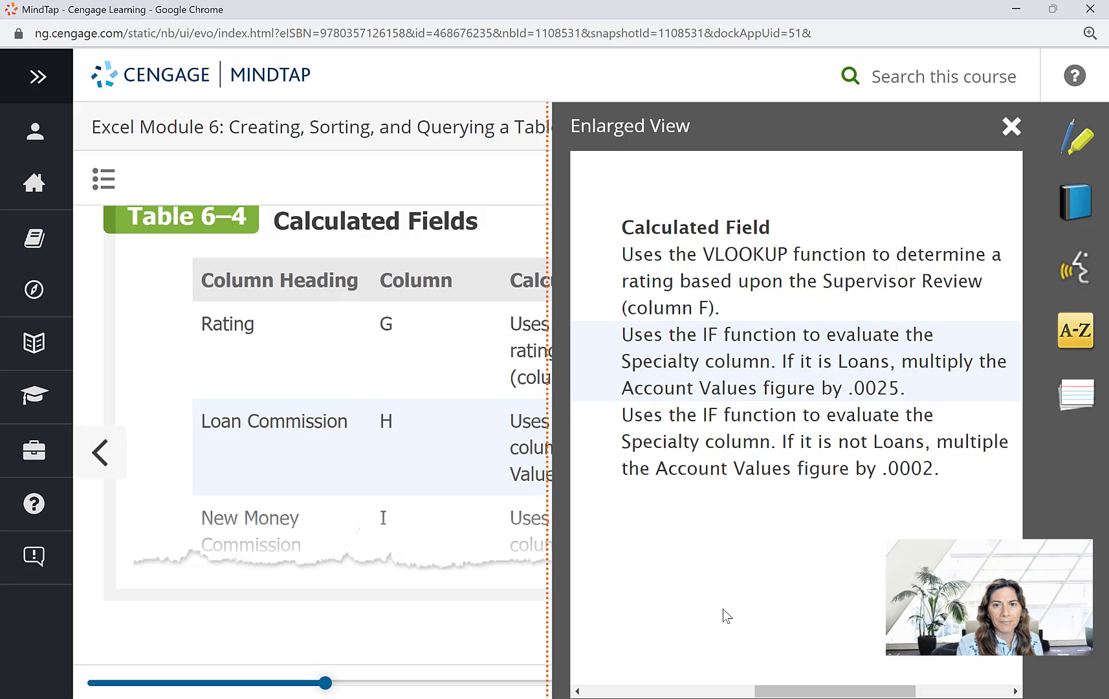
mouse_move(590, 698)
click(589, 626)
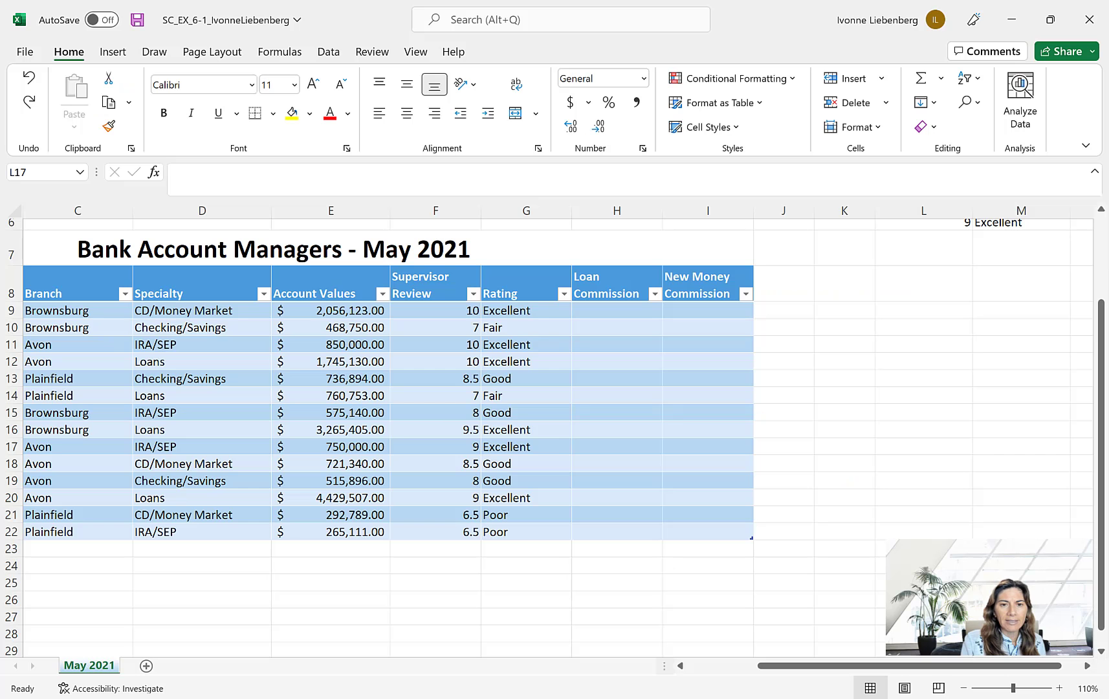
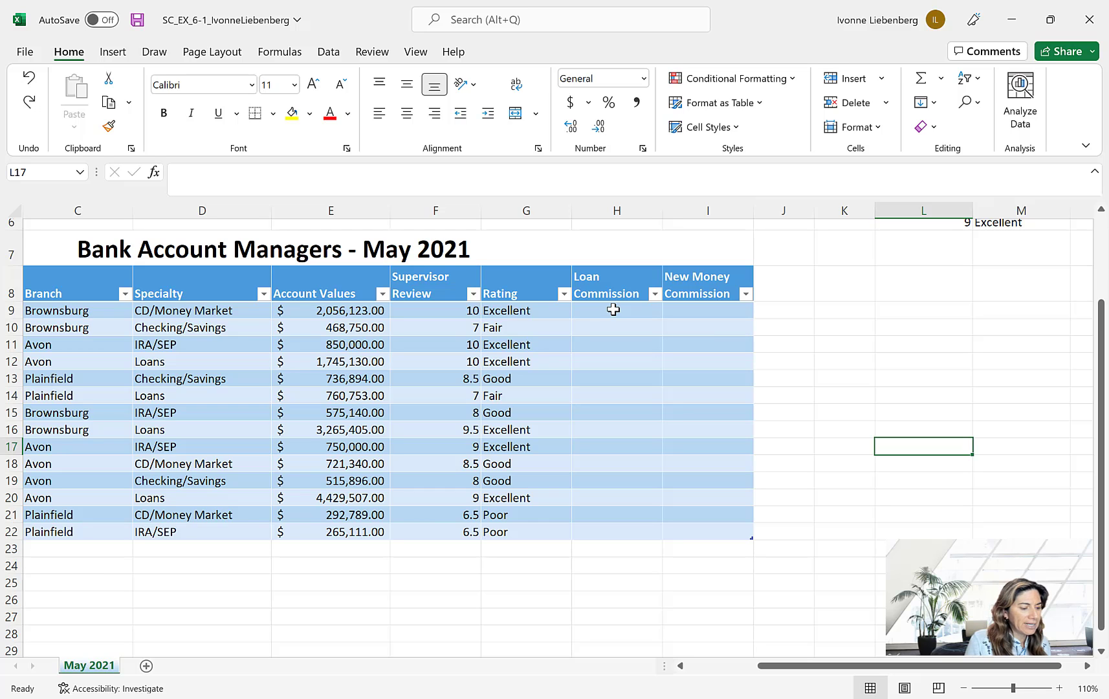
- Apply the Accounting number format to the first Loan Commission cell, H9, and begin an IF formula in it
click(613, 310)
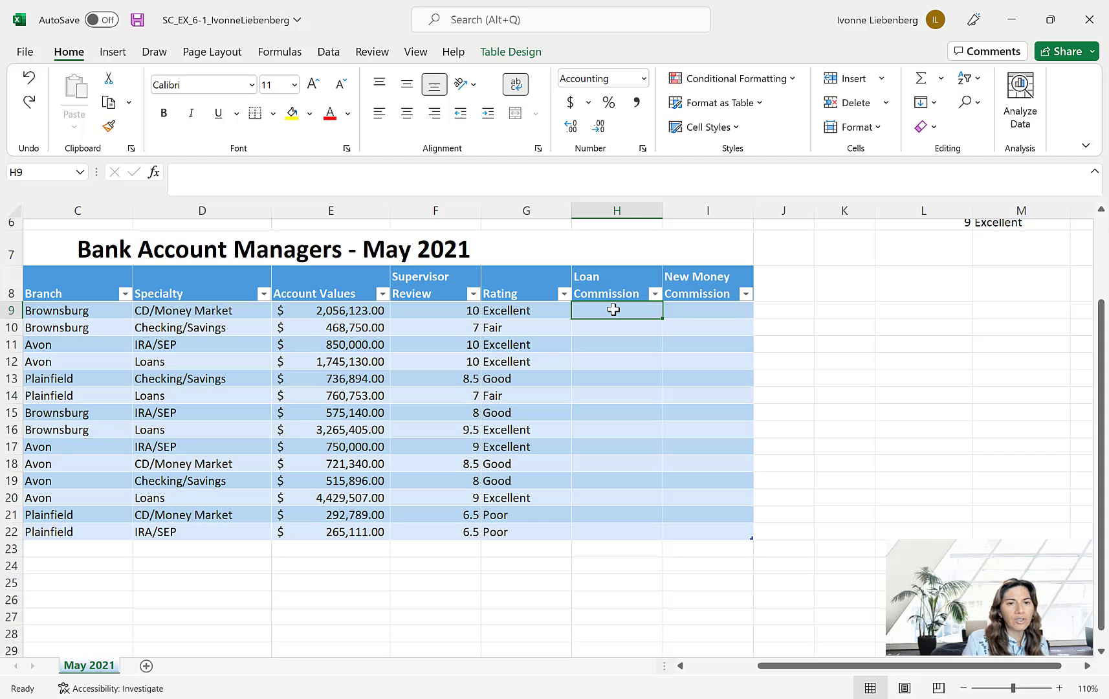
click(570, 103)
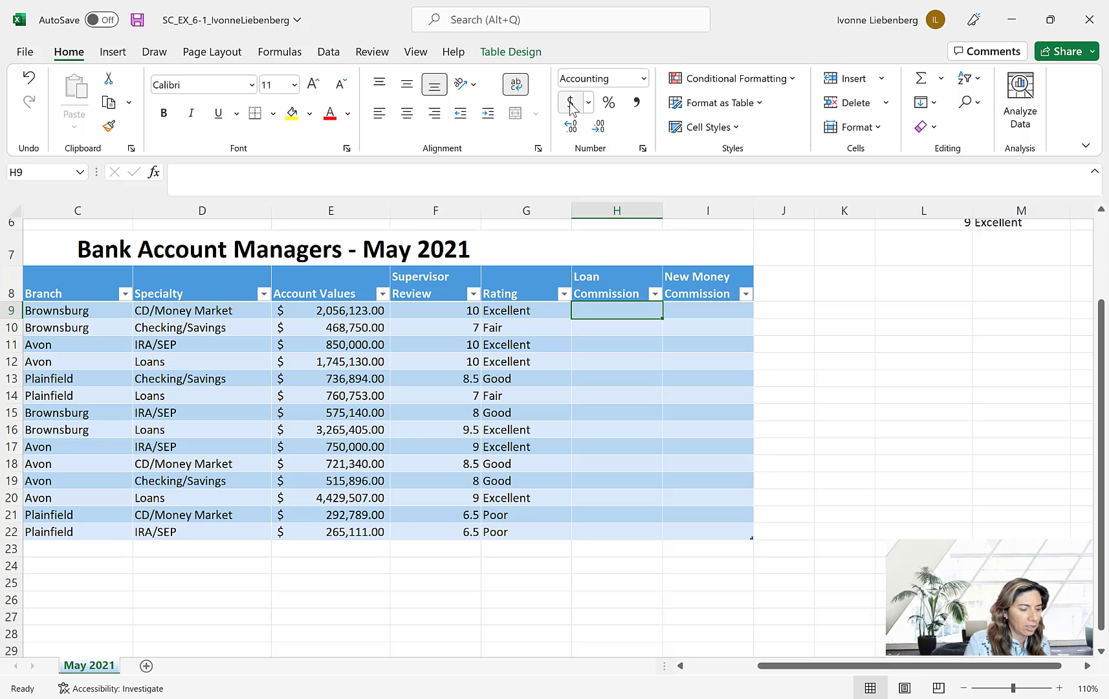
text(=)
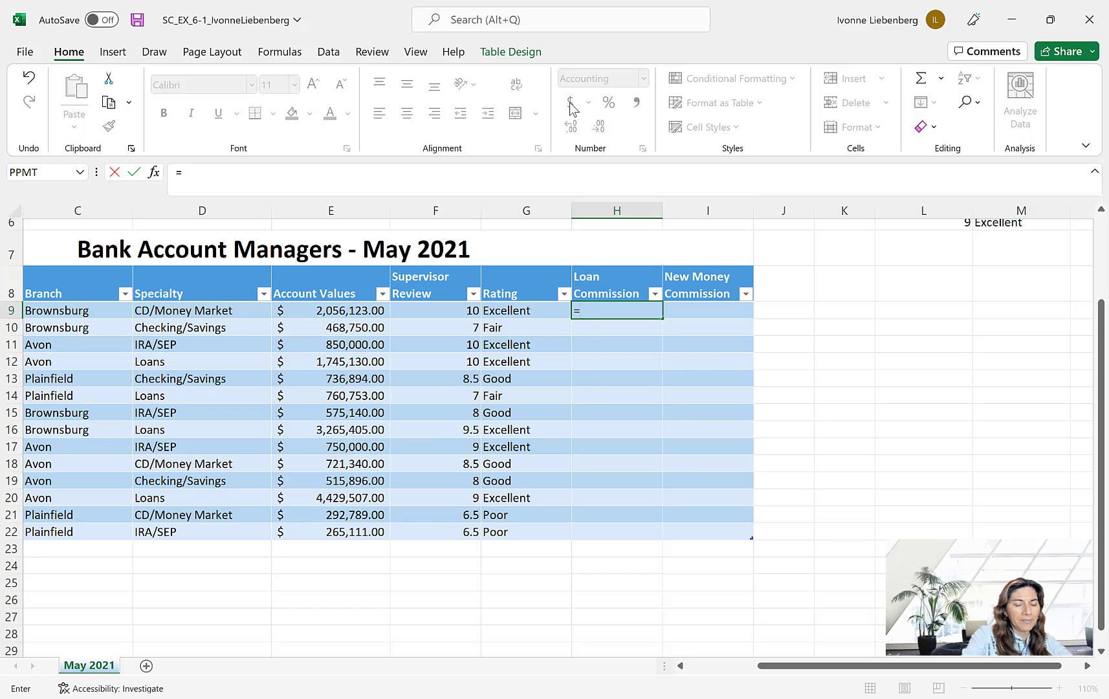
text(if)
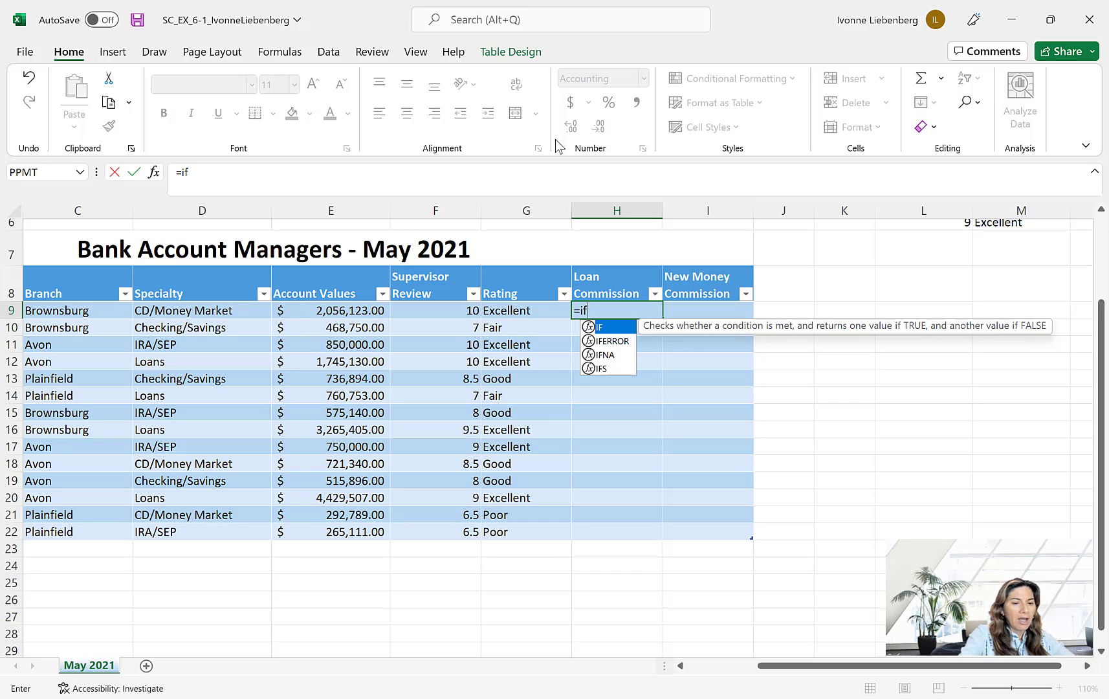
text(()
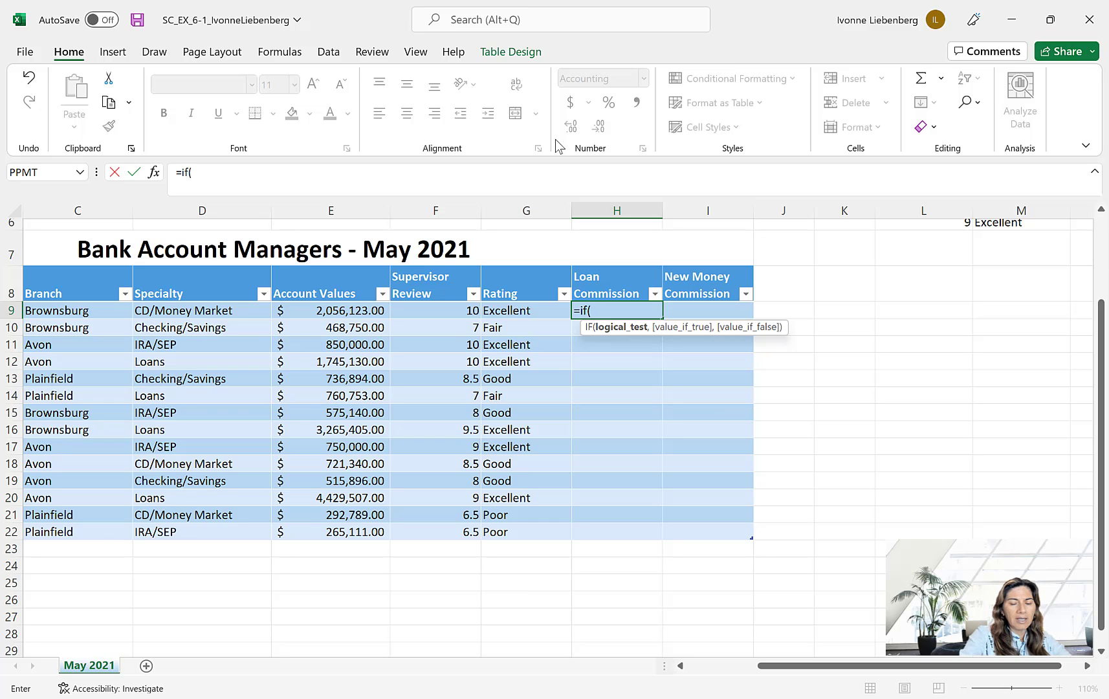
text([)
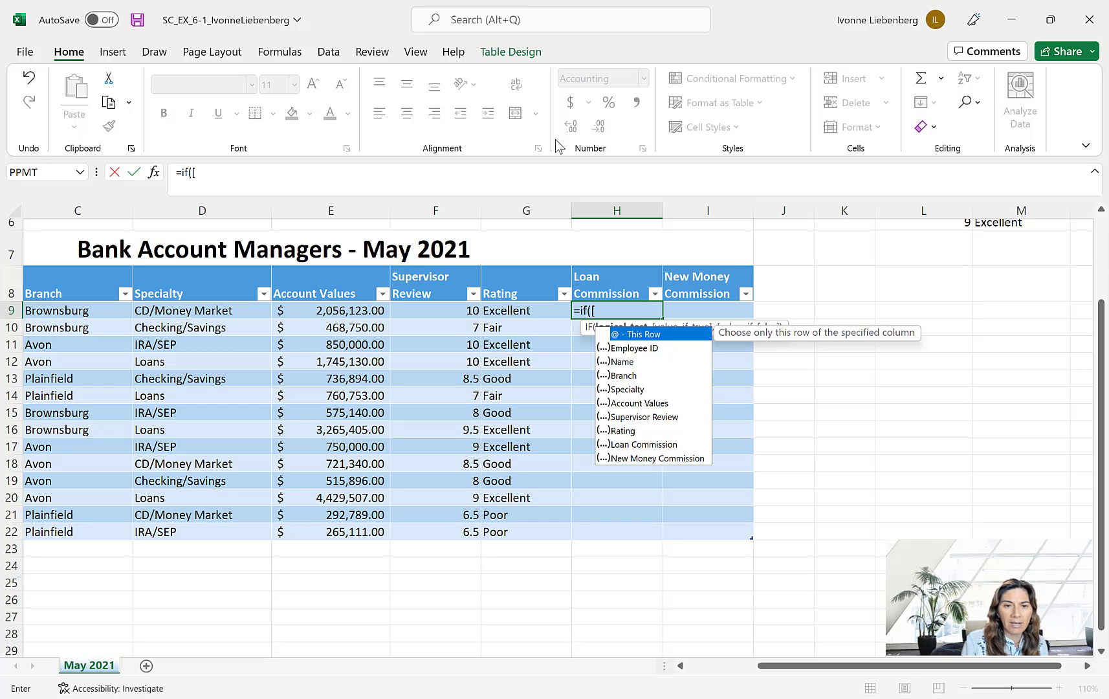
- Enter [Specialty]="Loans" as the logical test of the IF formula in H9
double_click(631, 389)
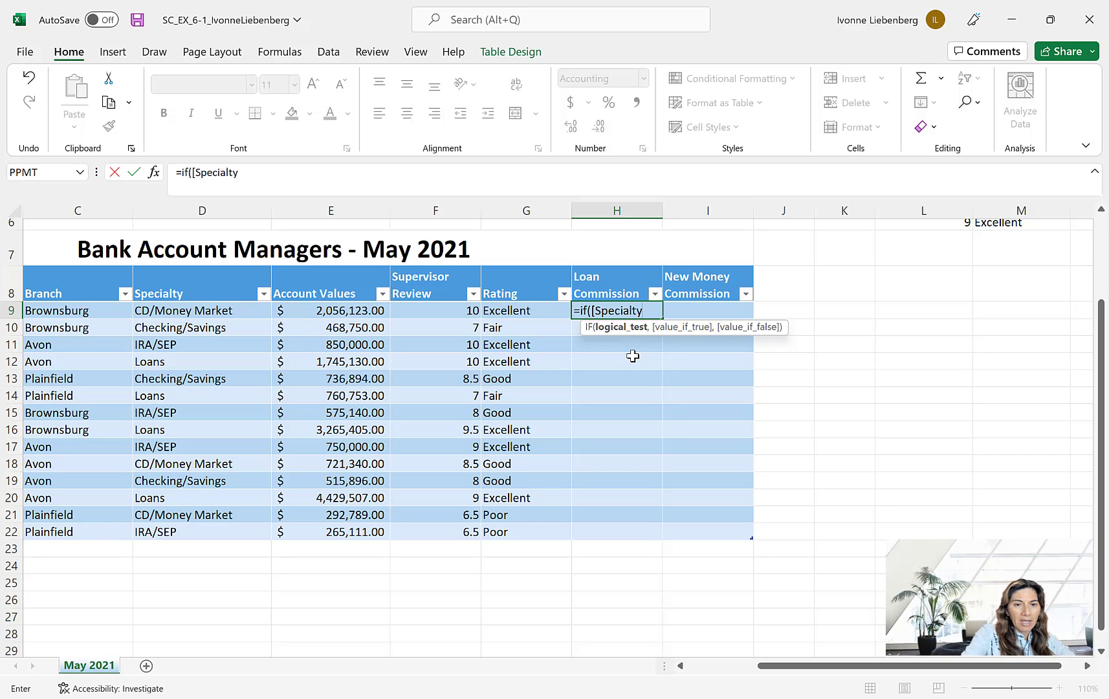
text(])
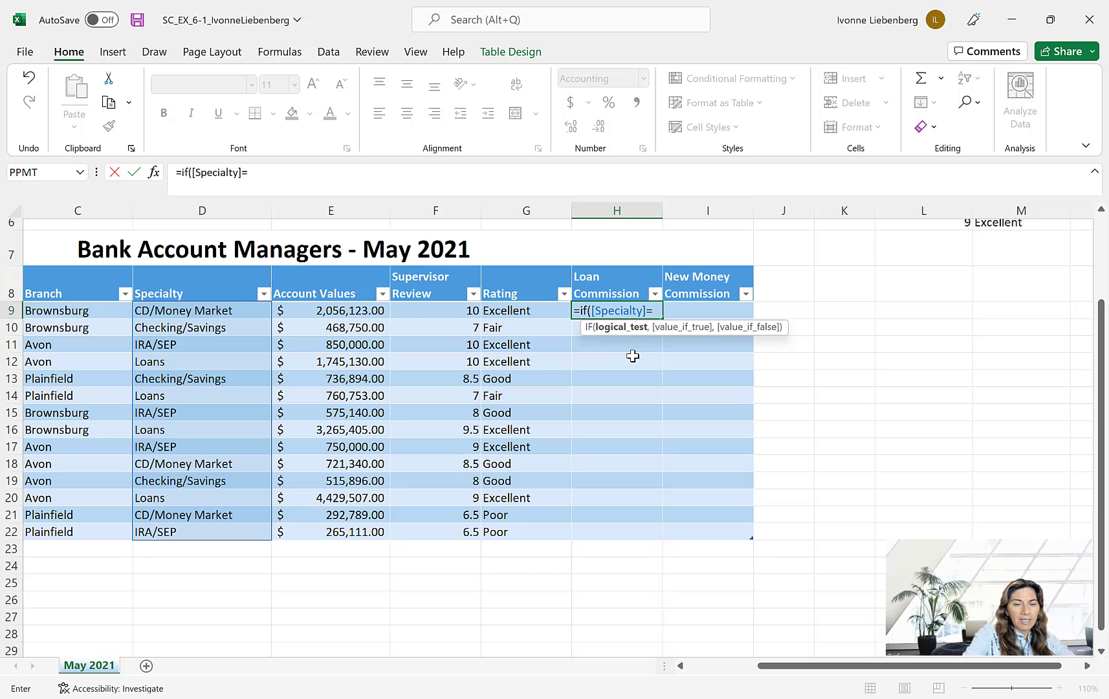
text(=")
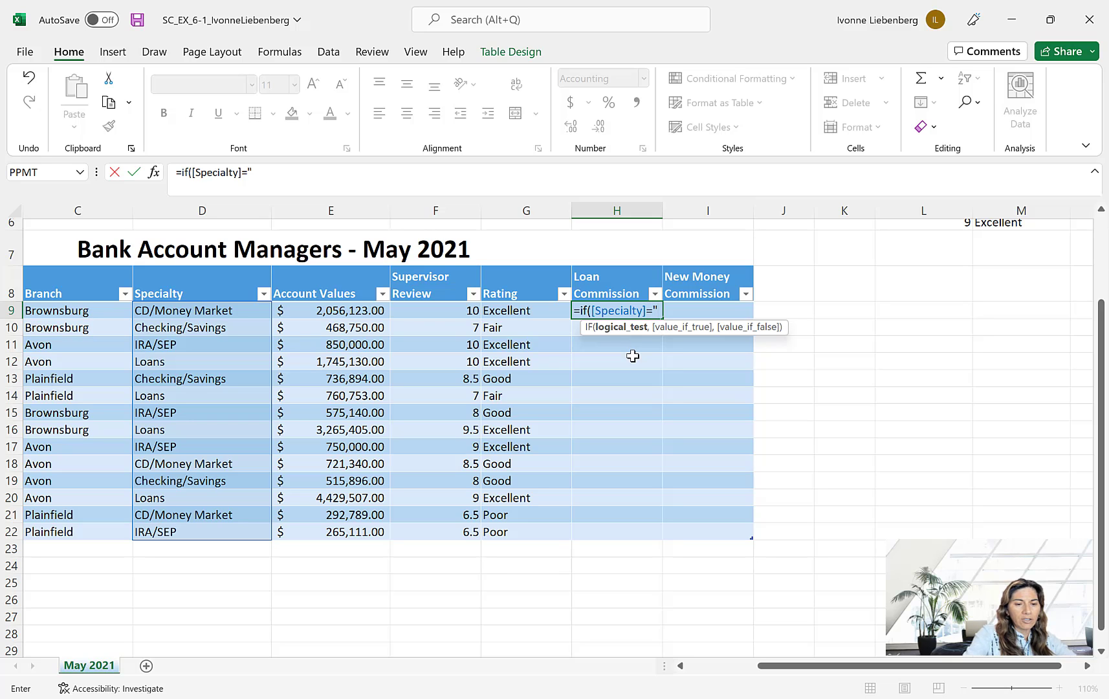
text(Loa)
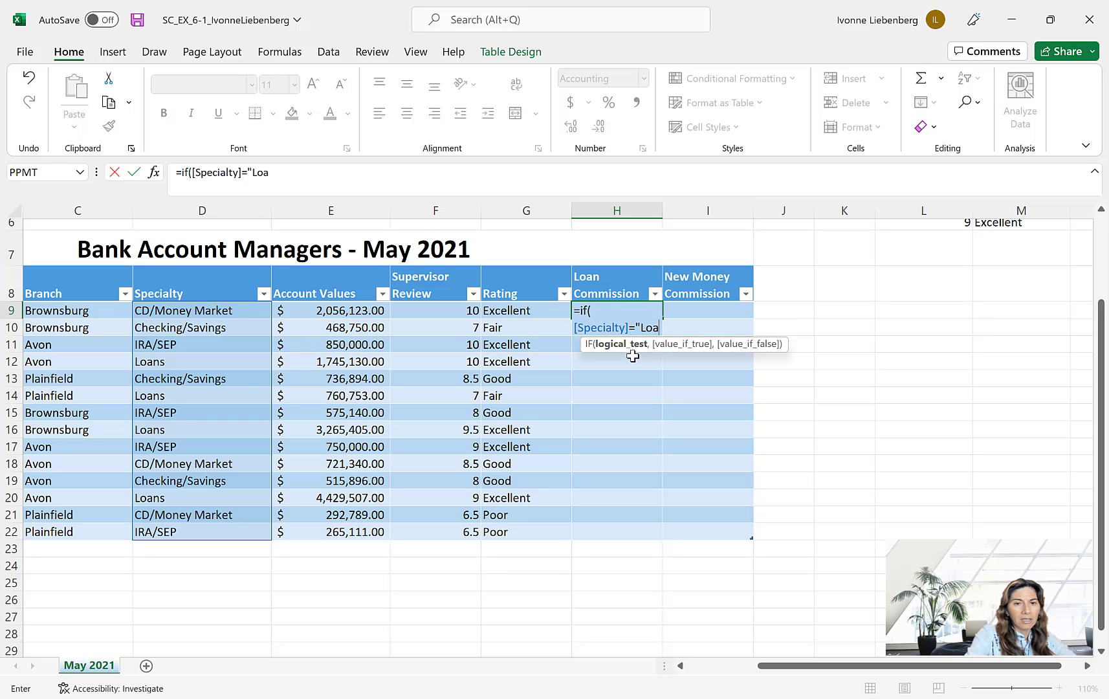
text(ns")
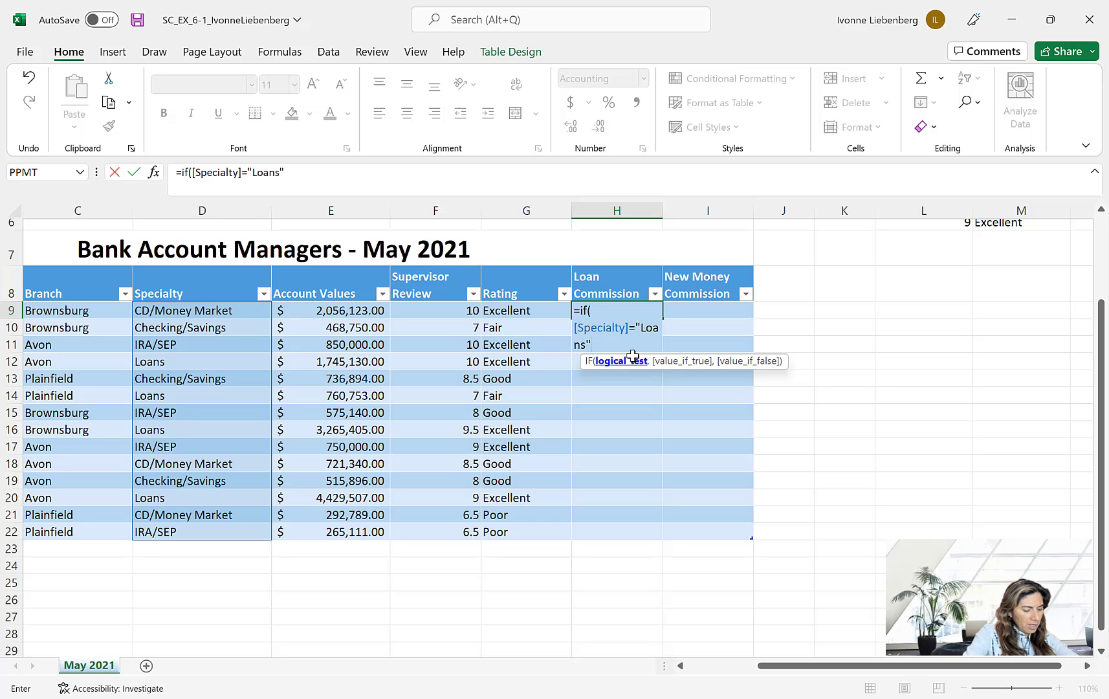
text(,)
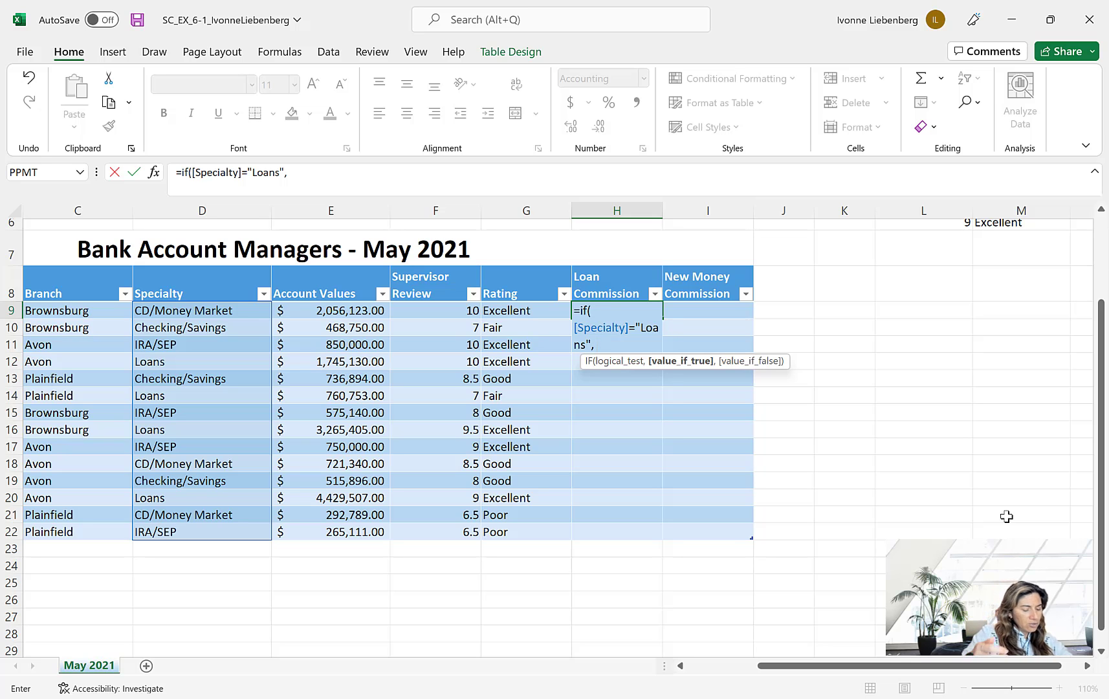
- Give the IF formula [Account Values]*0.0025 as its value if true
text([)
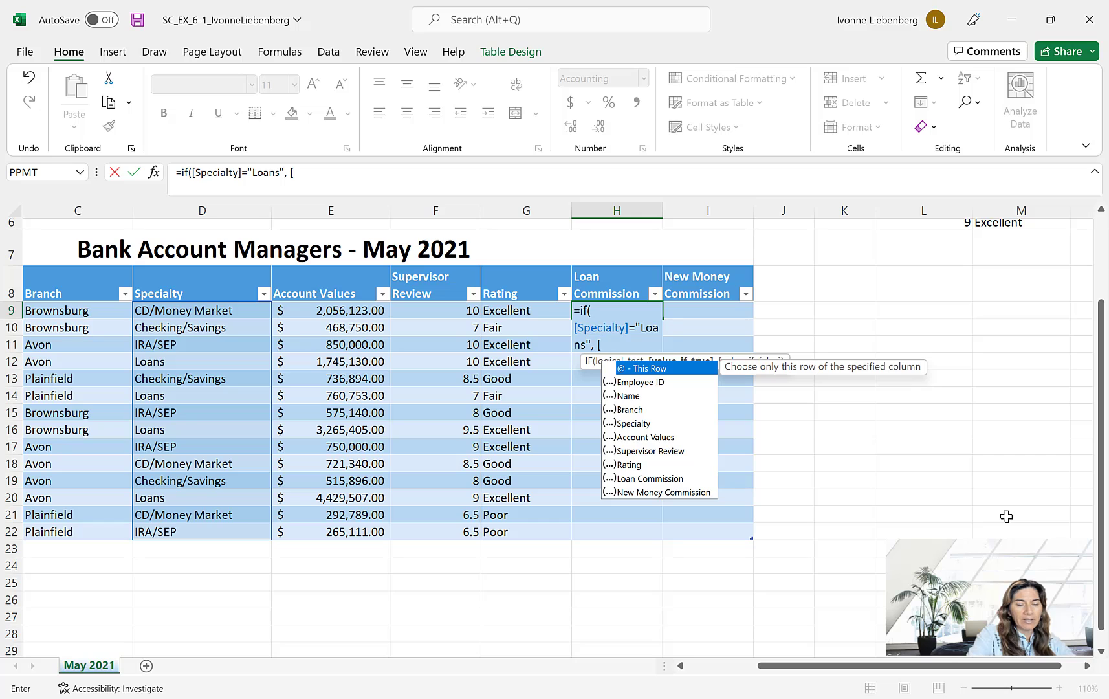
text(Account )
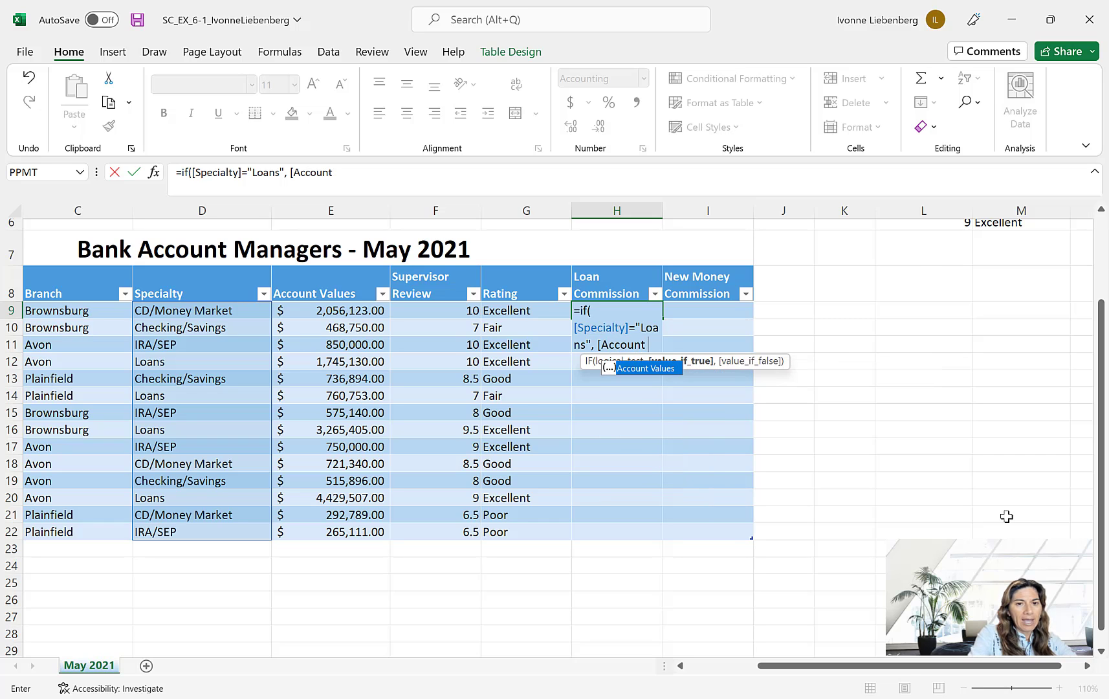
text(Values)
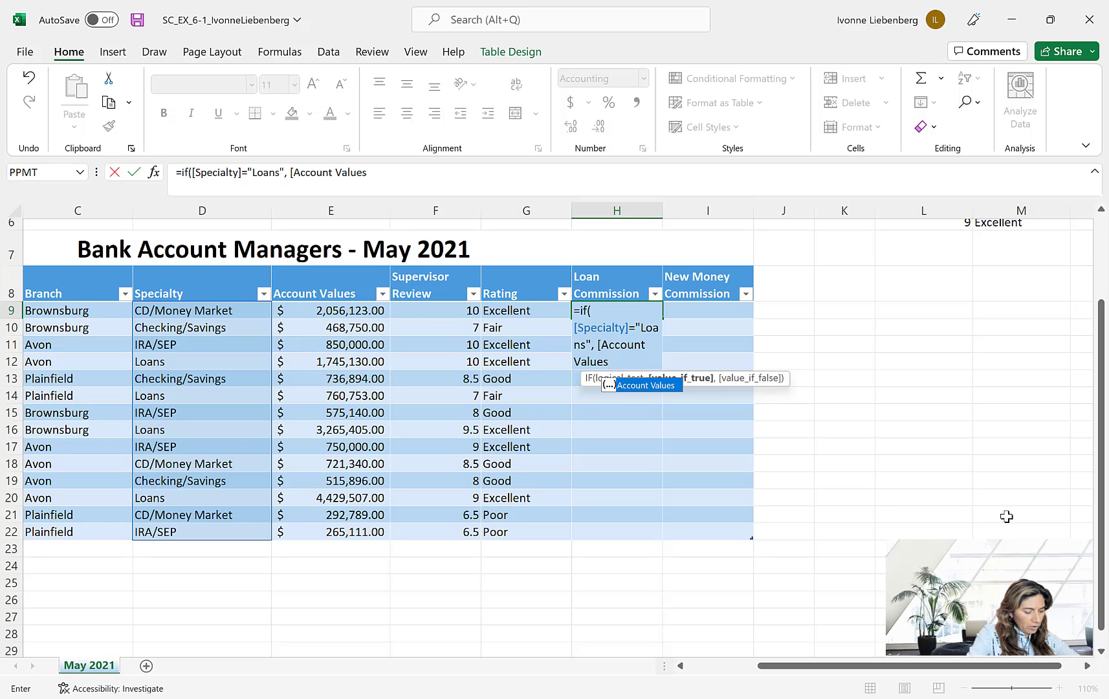
text(])
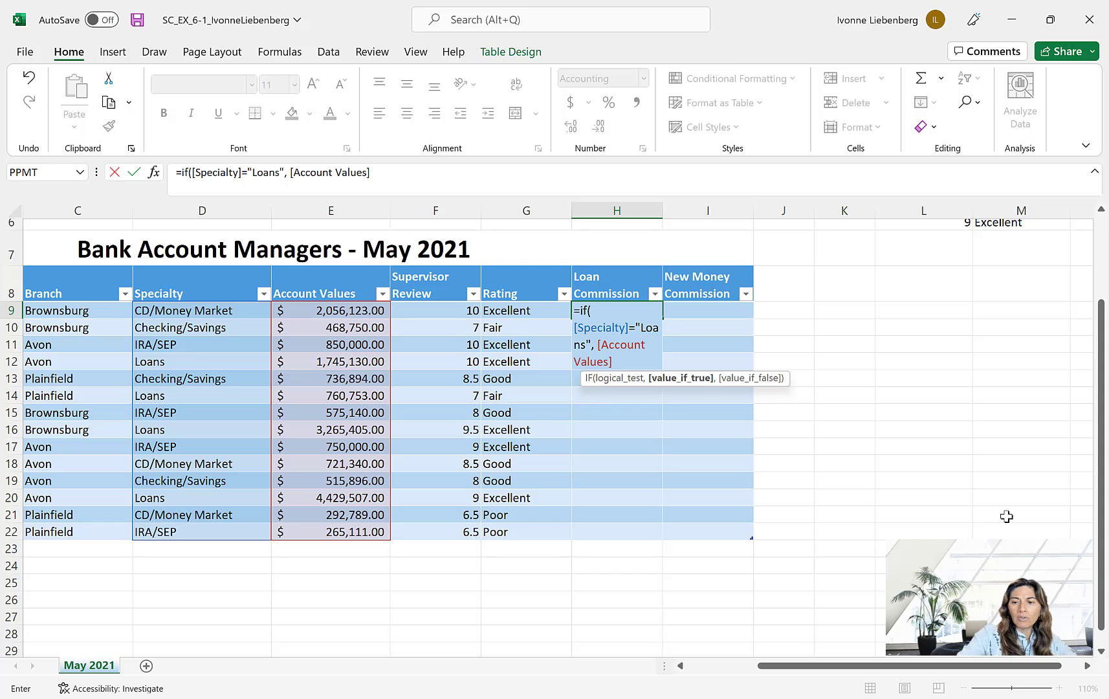
text(*0.)
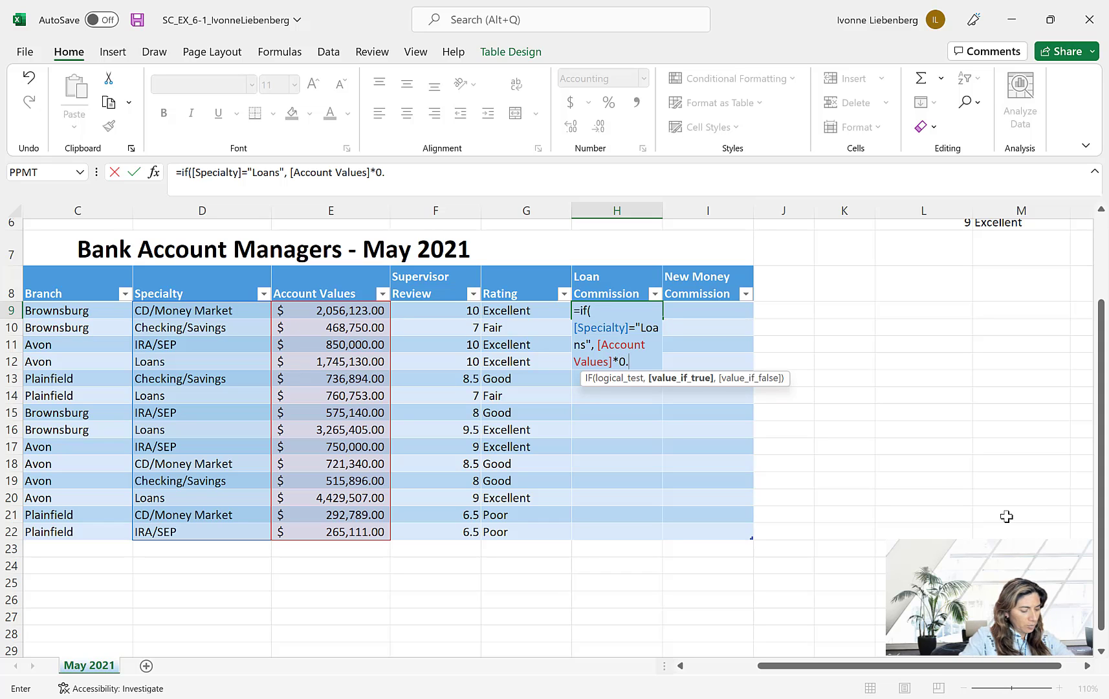
text(0025)
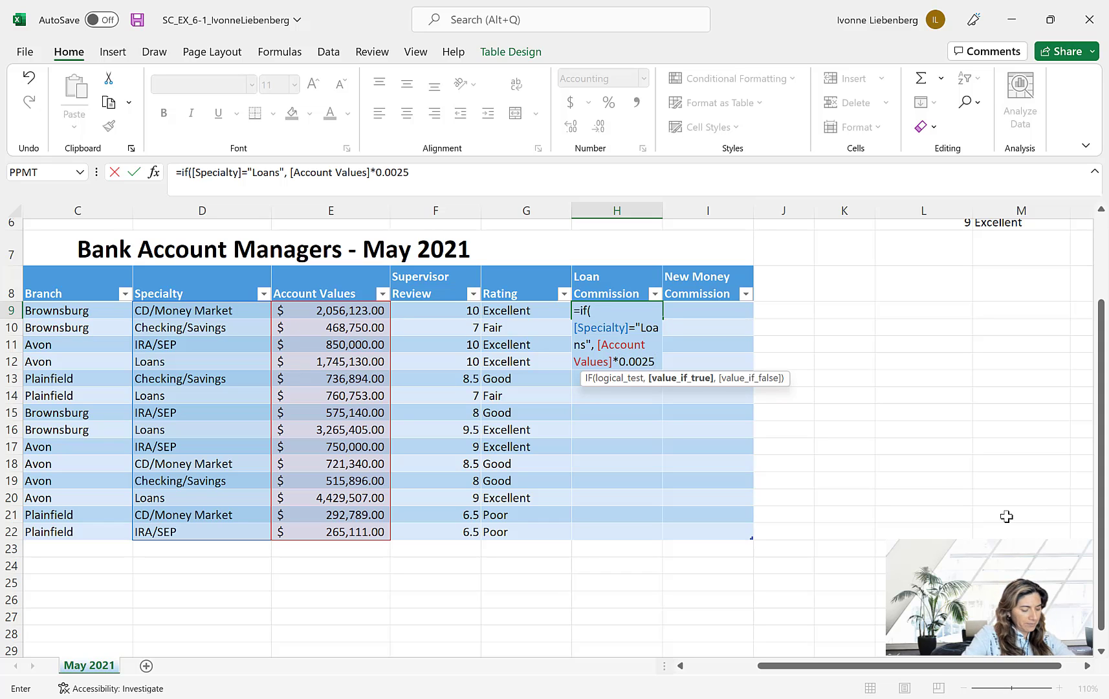
text(,)
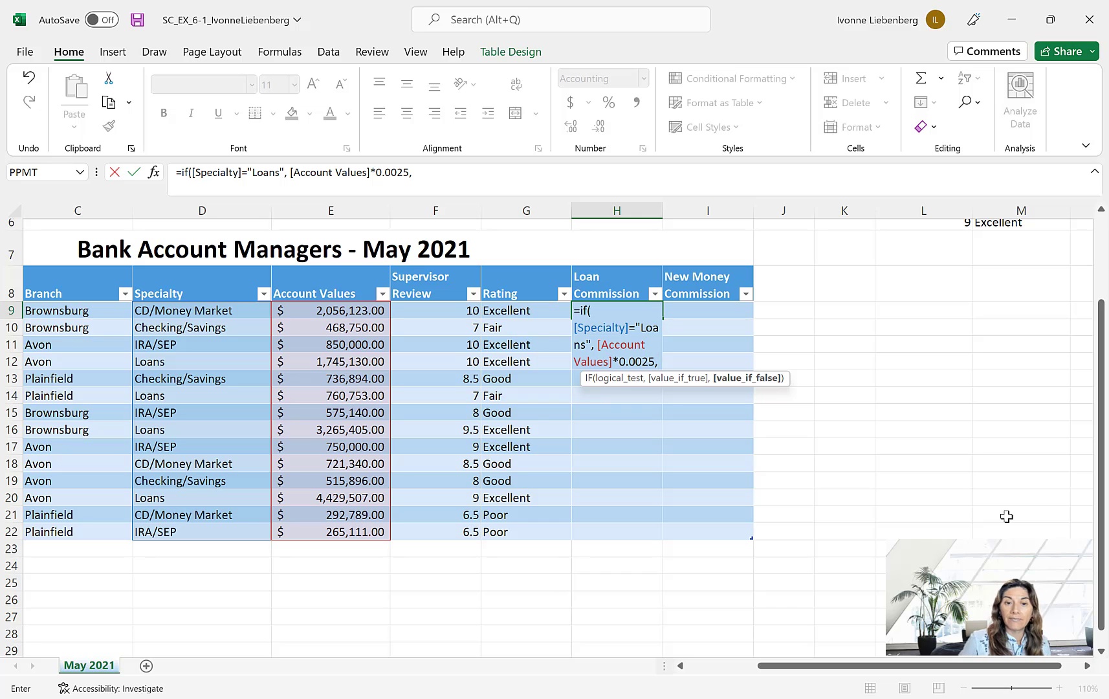
text(0)
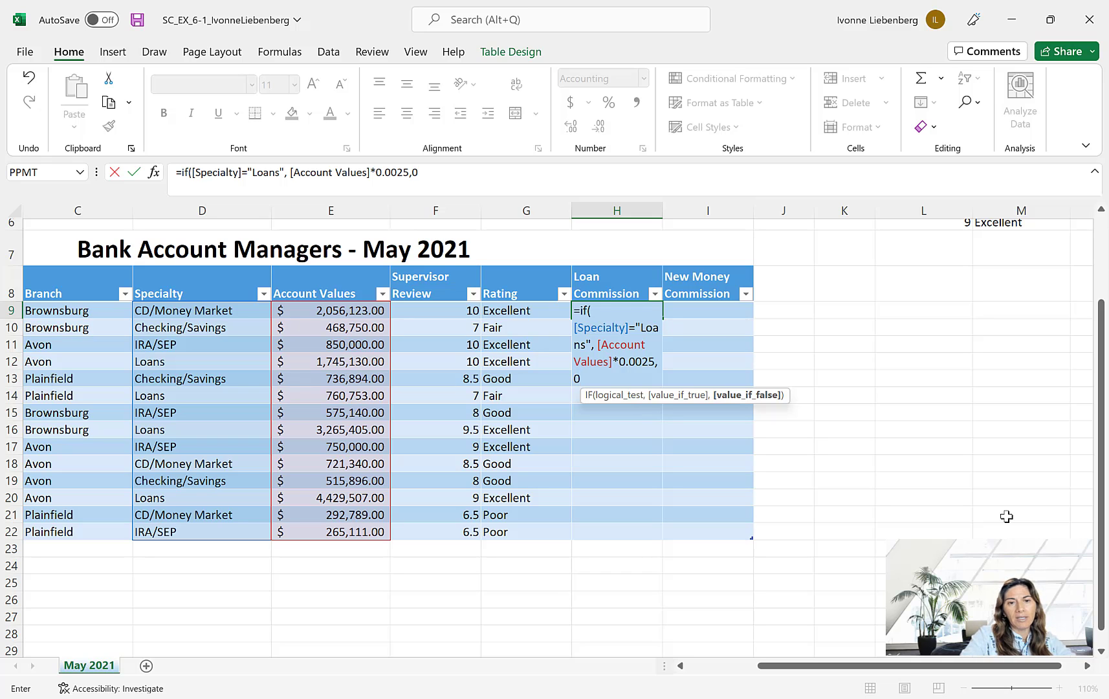
- Add 0 as the value if false, close the parenthesis and enter the formula in the Loan Commission column
text())
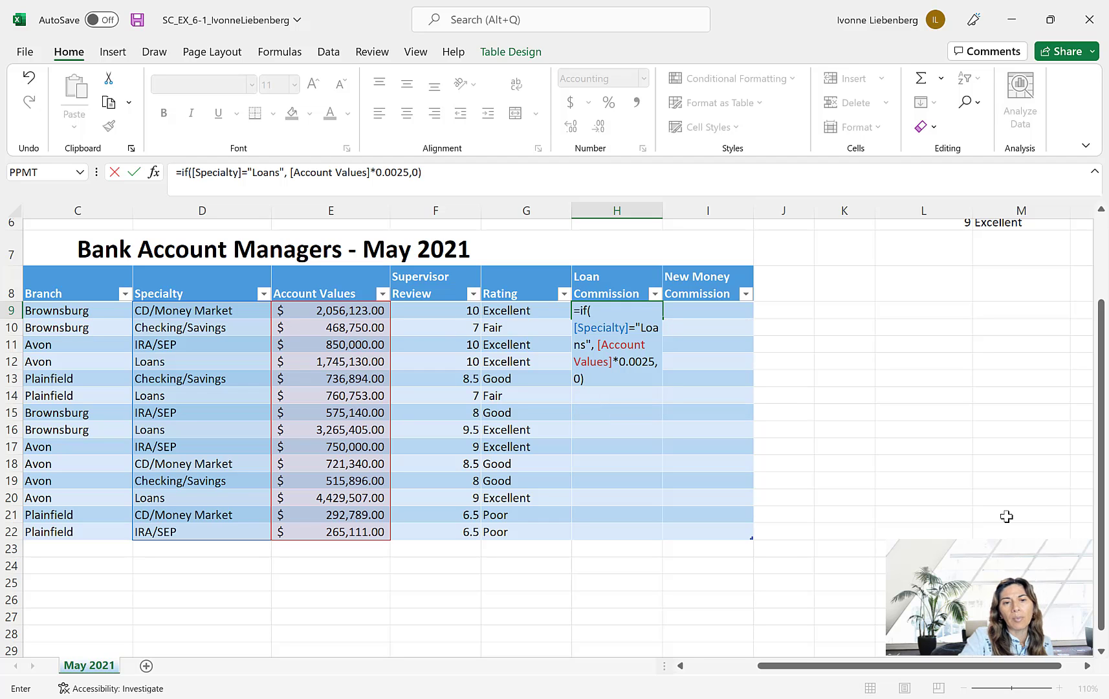
key(Return)
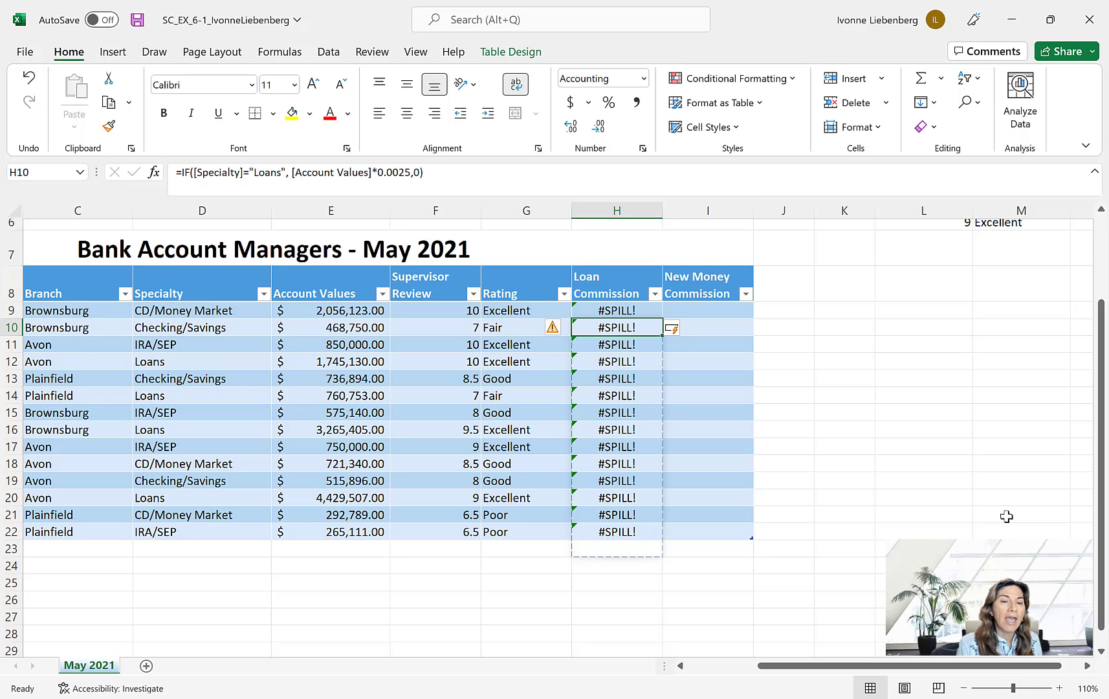
click(621, 308)
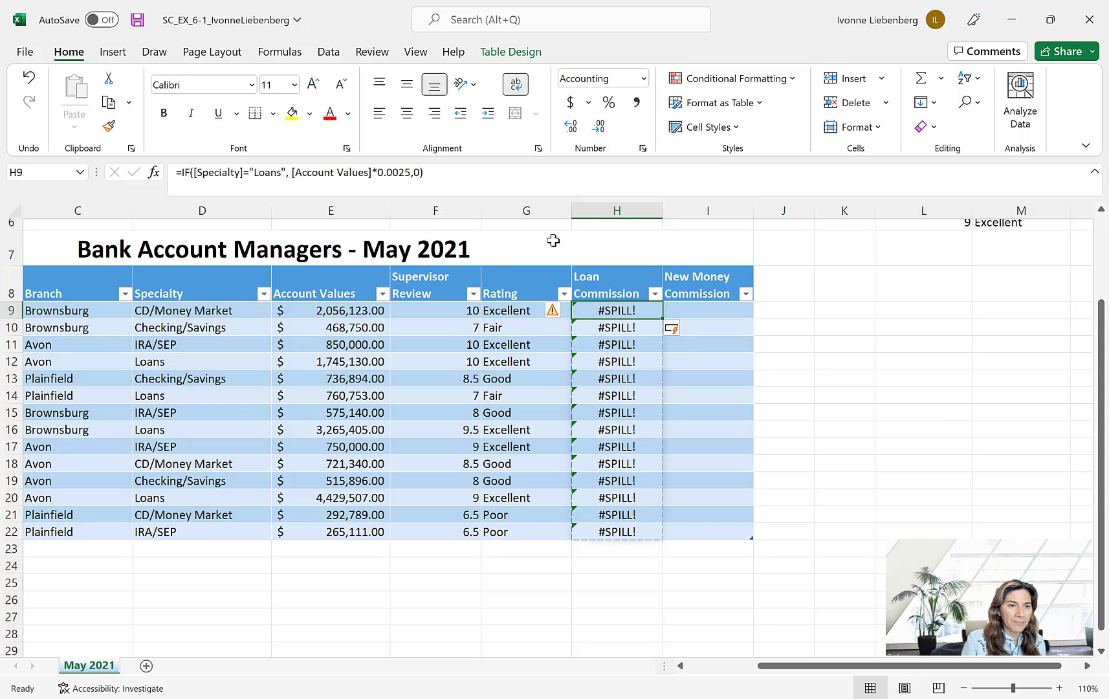
click(200, 172)
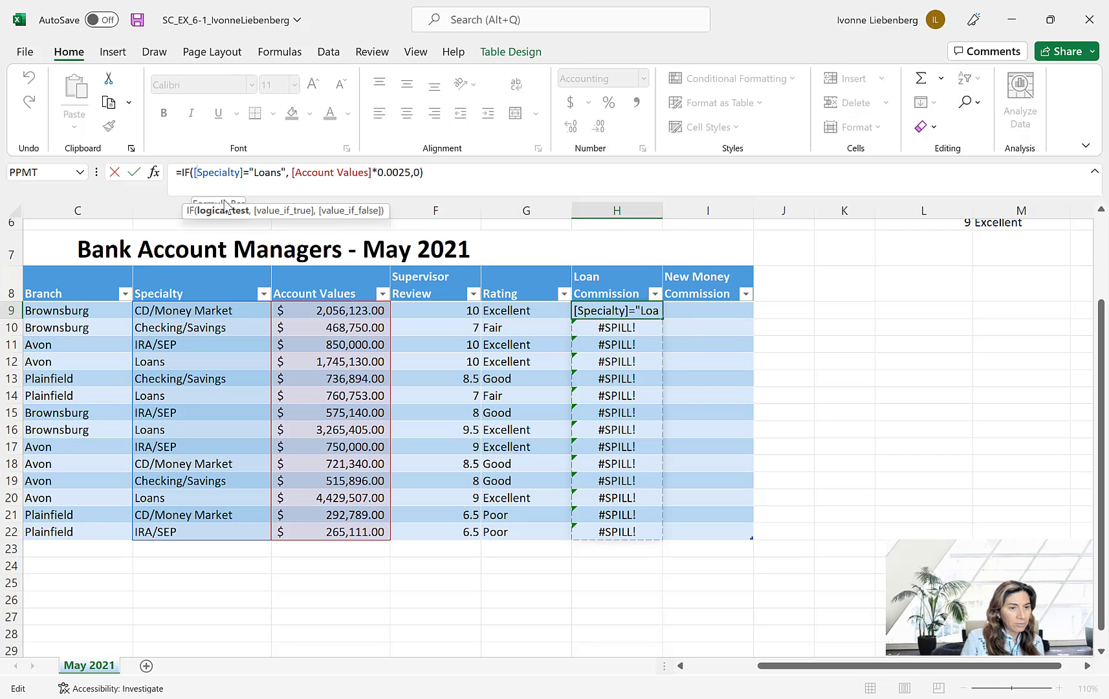
text(@)
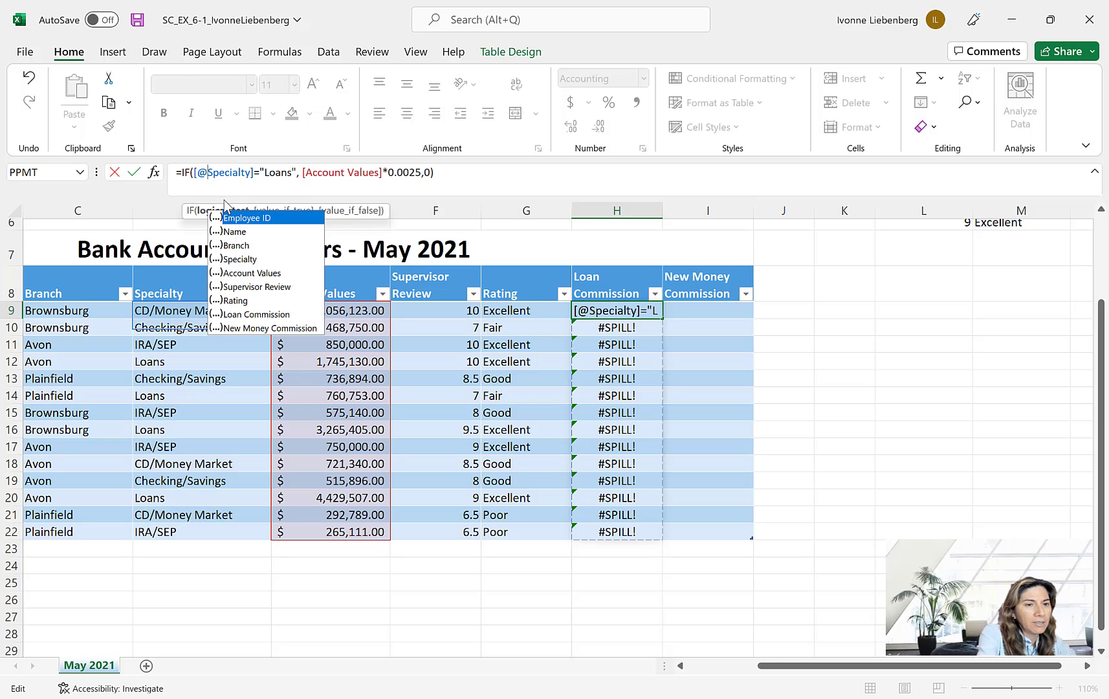
- Change the Account Values reference in the H9 formula to [@[Account Values]] and enter the corrected formula
click(309, 172)
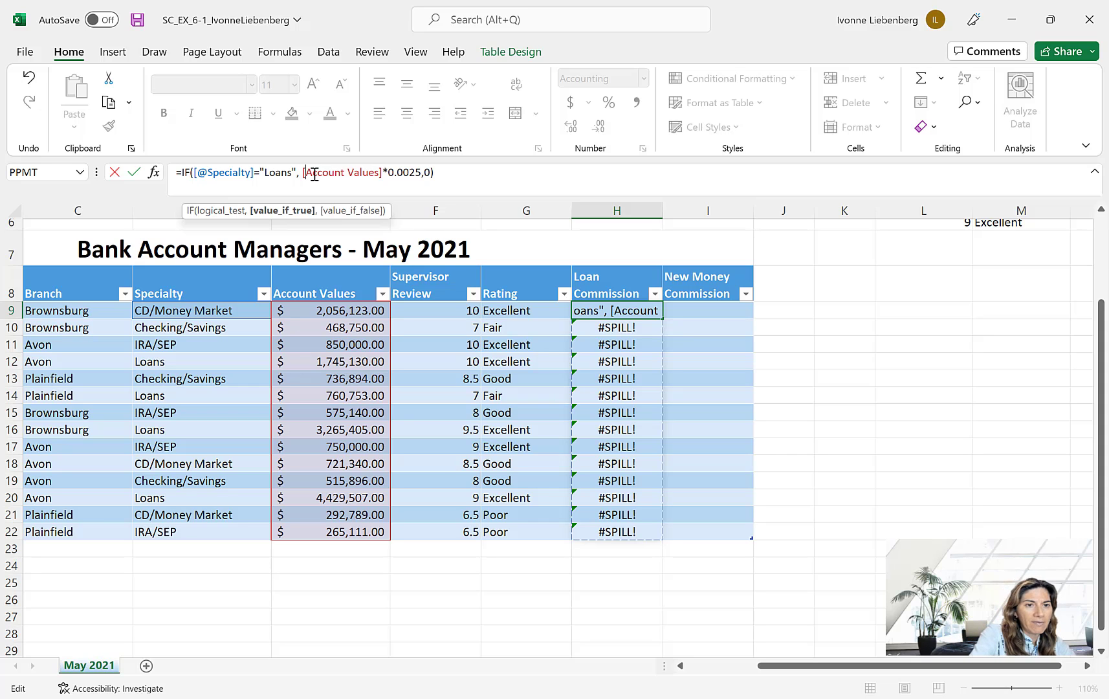
text(@)
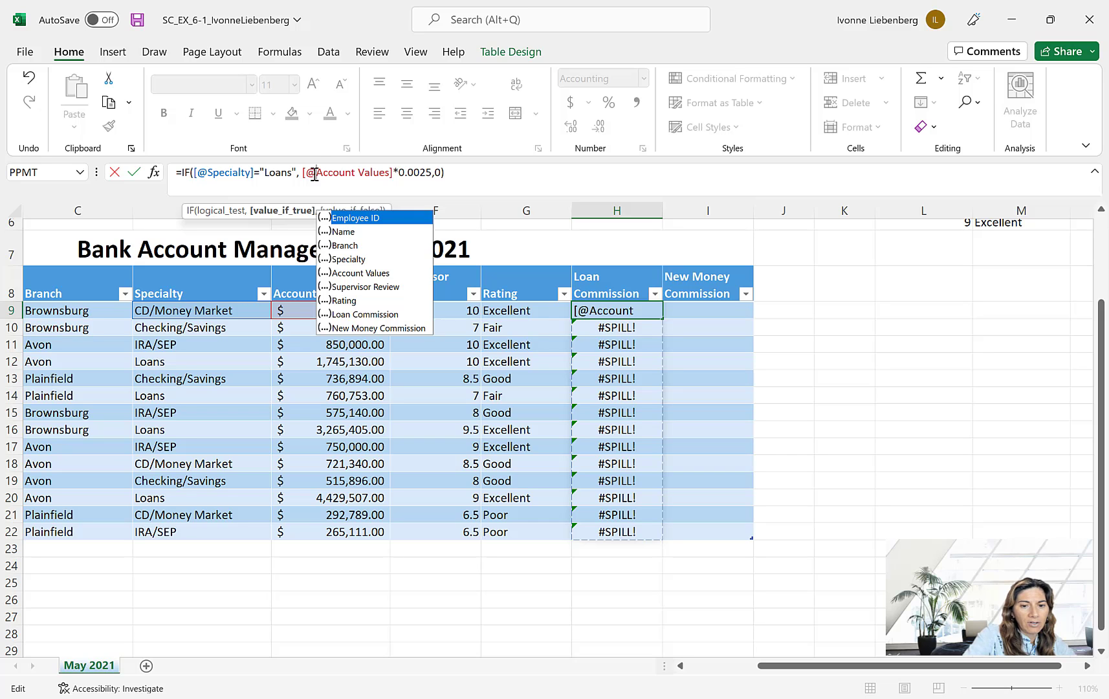
click(314, 174)
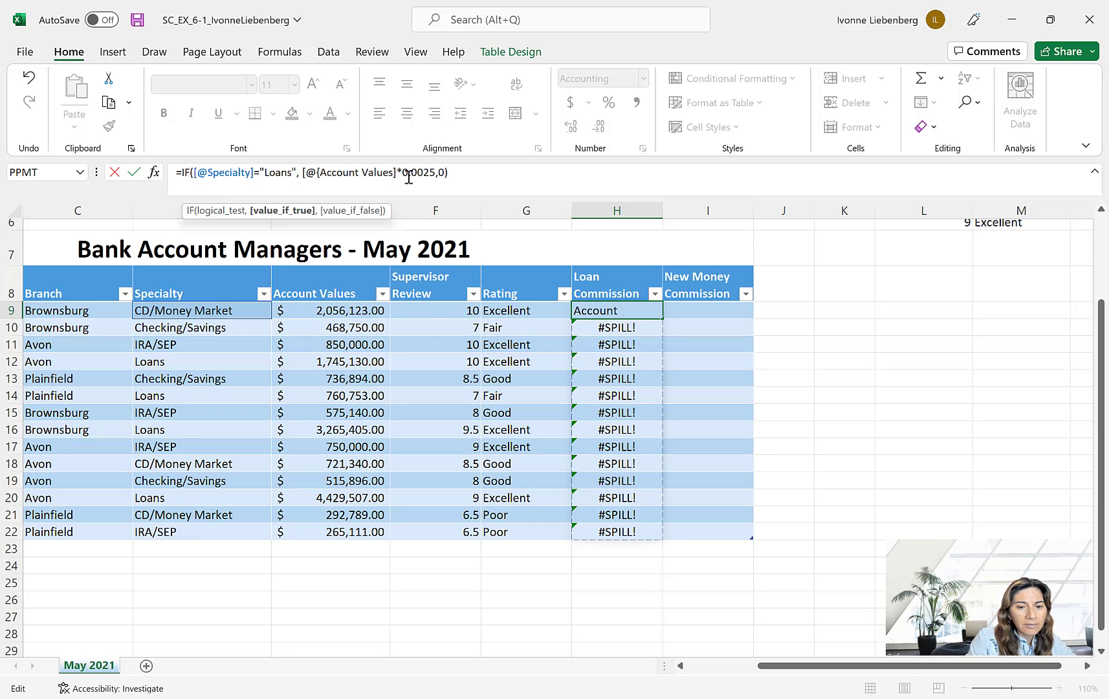
key(BackSpace)
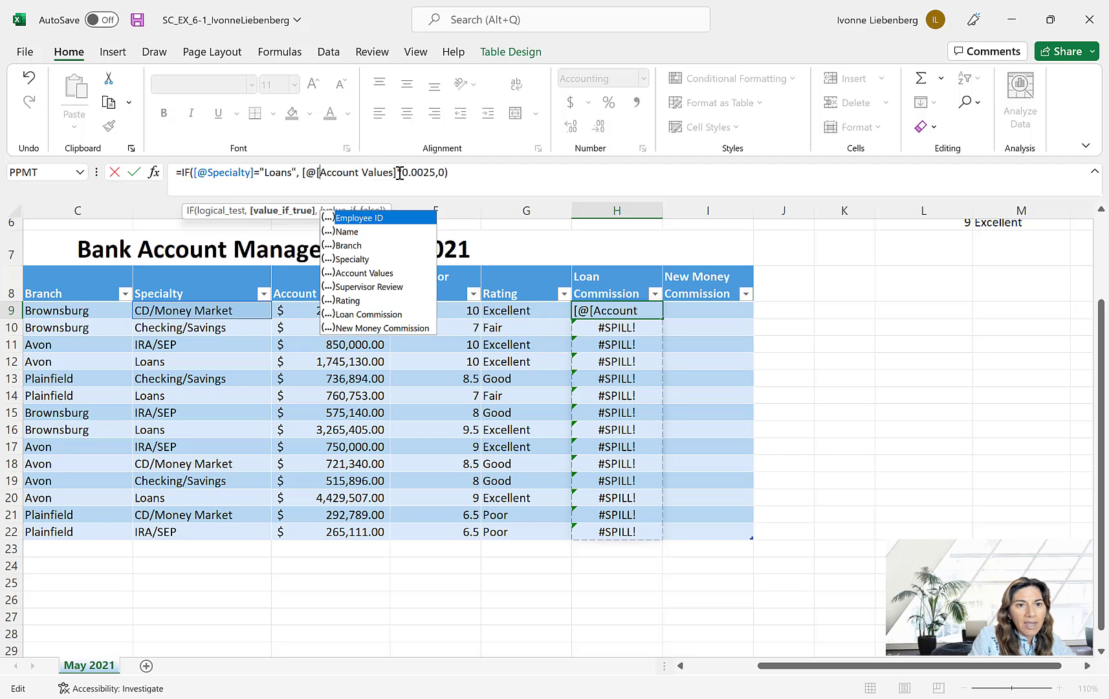
text([)
click(399, 172)
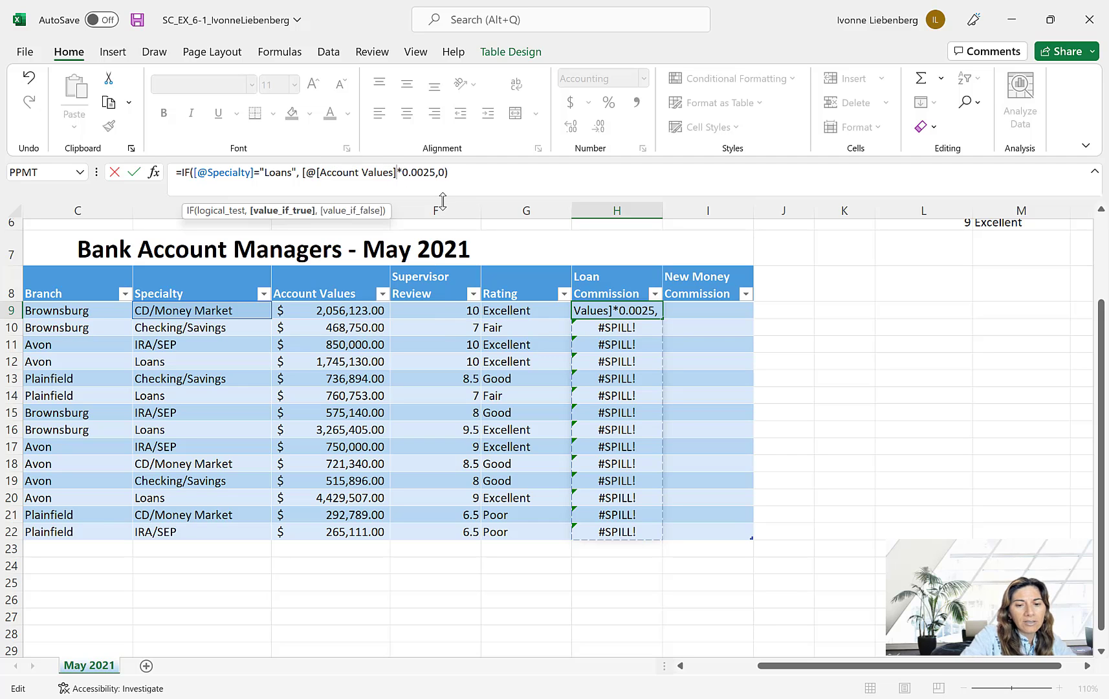
text(])
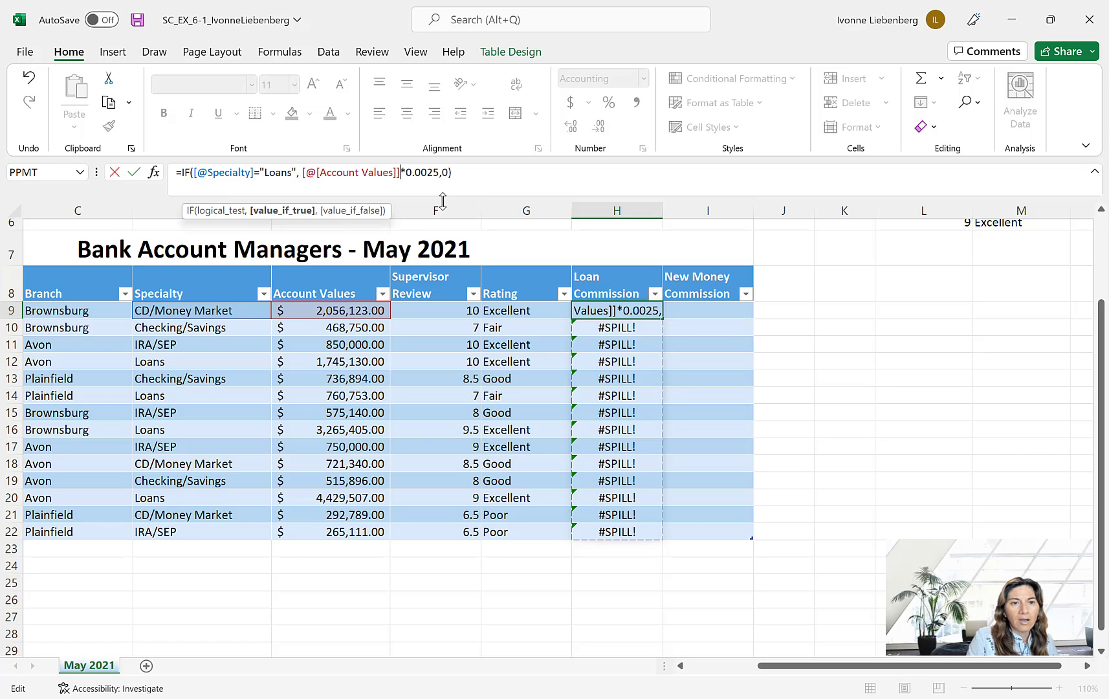
key(Return)
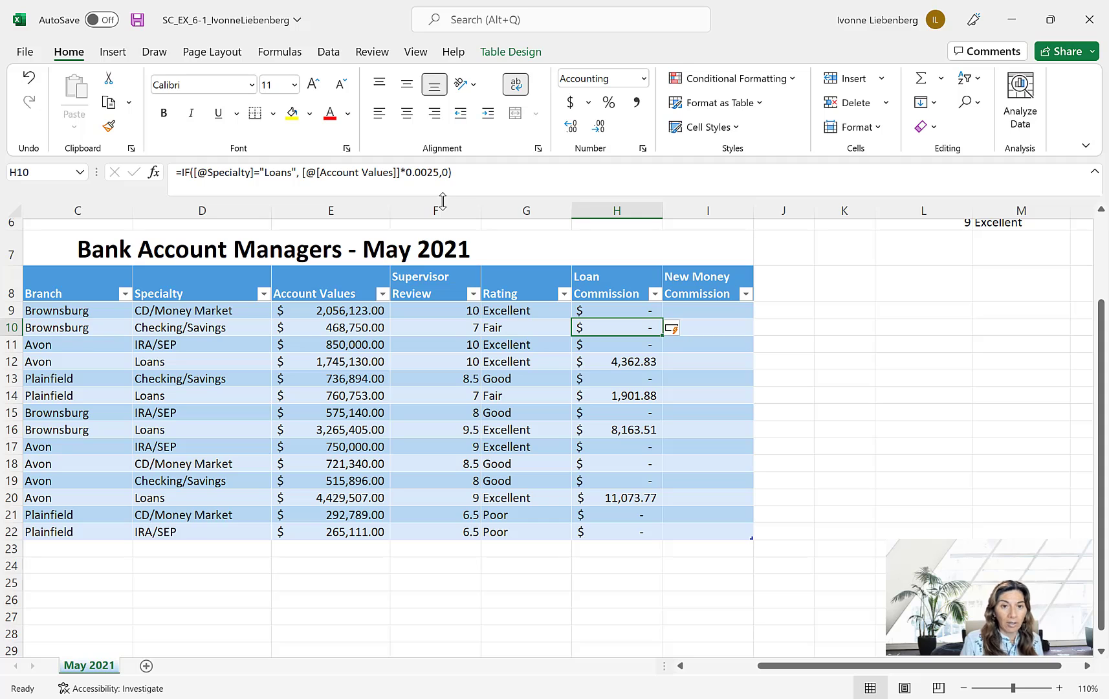
click(725, 311)
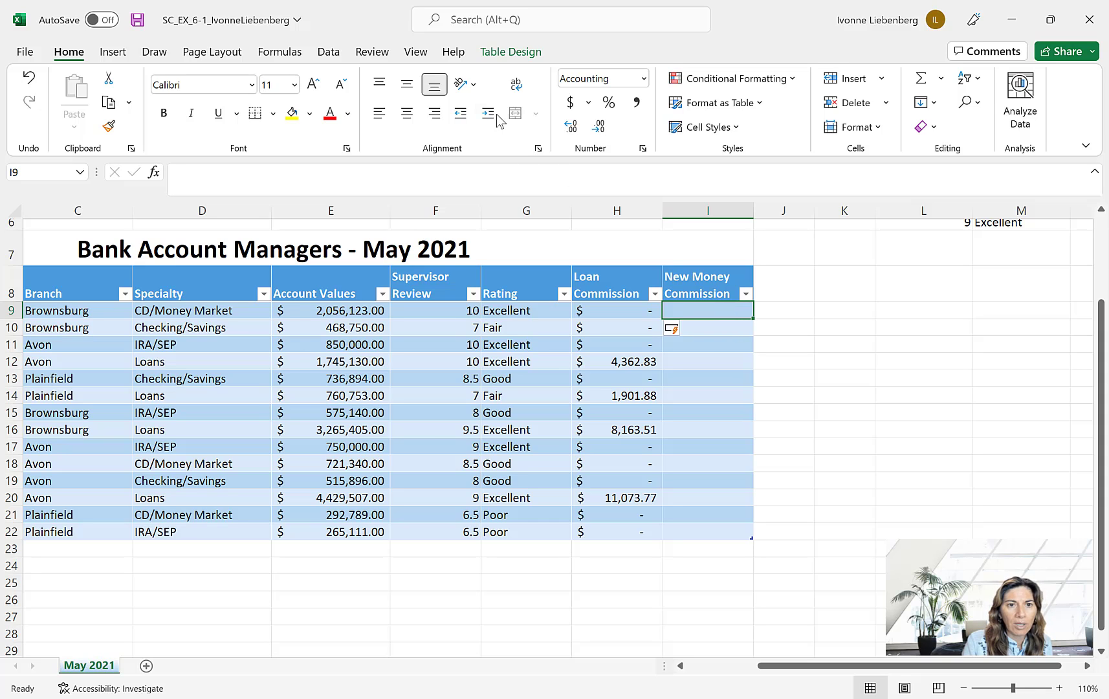
click(570, 107)
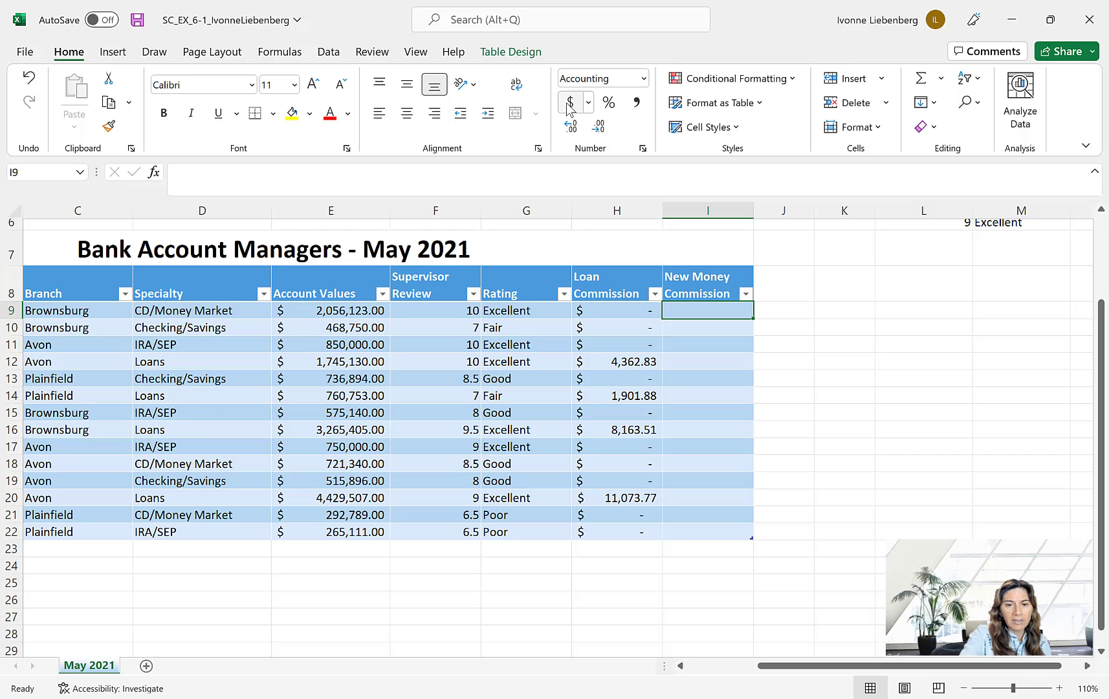
text(=if)
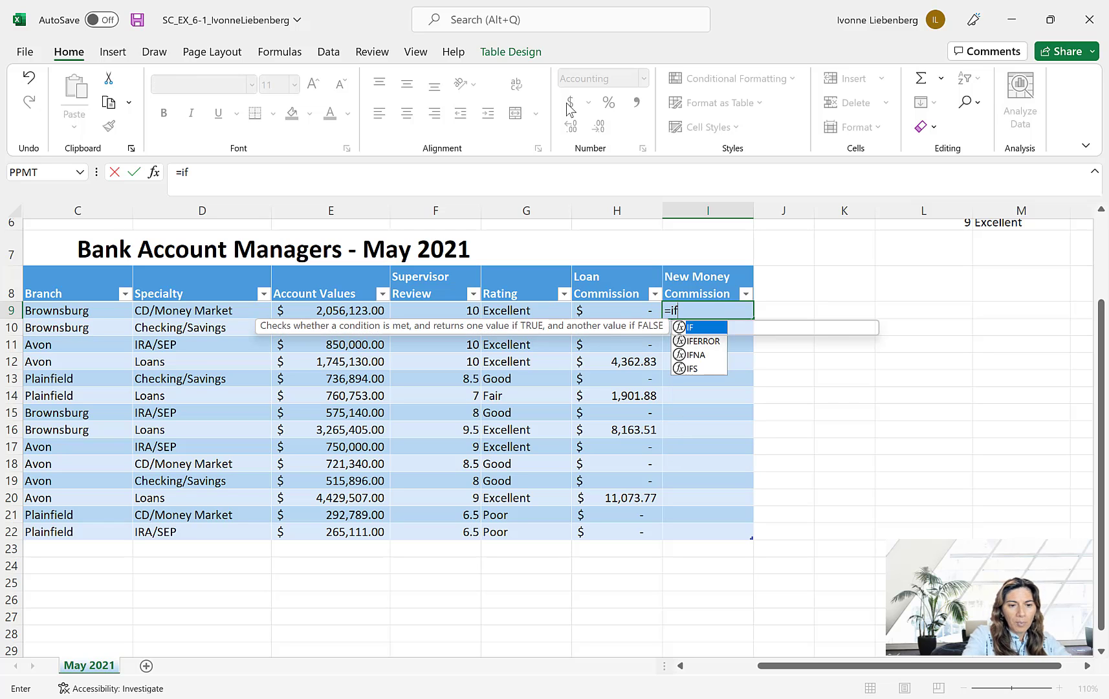
text(([)
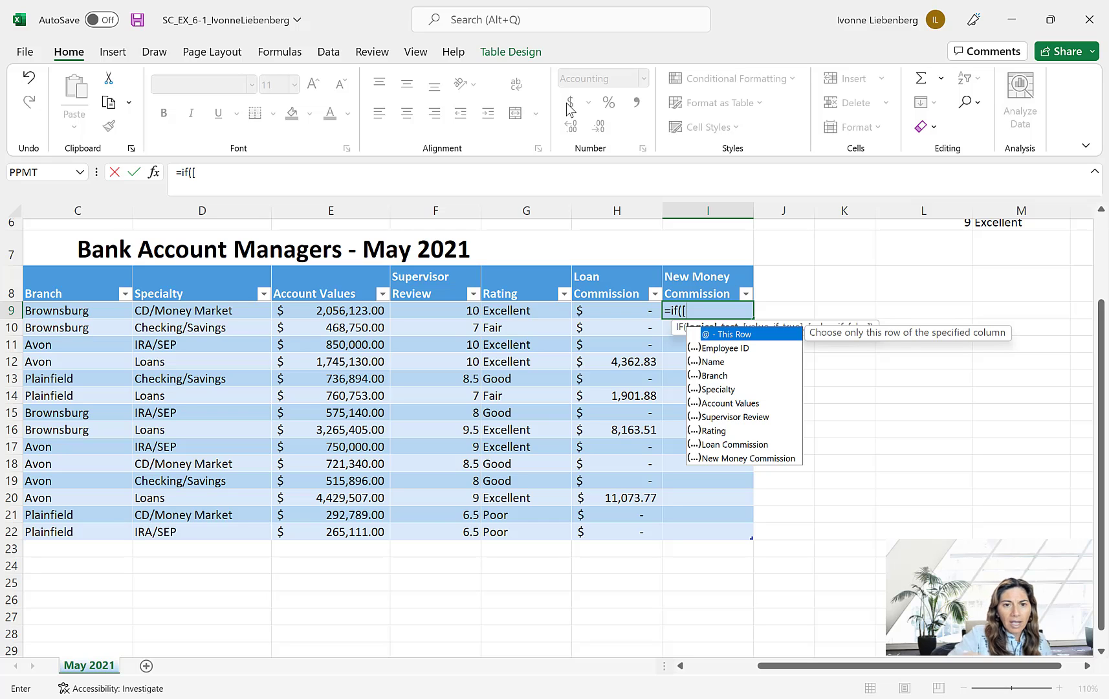
text(@)
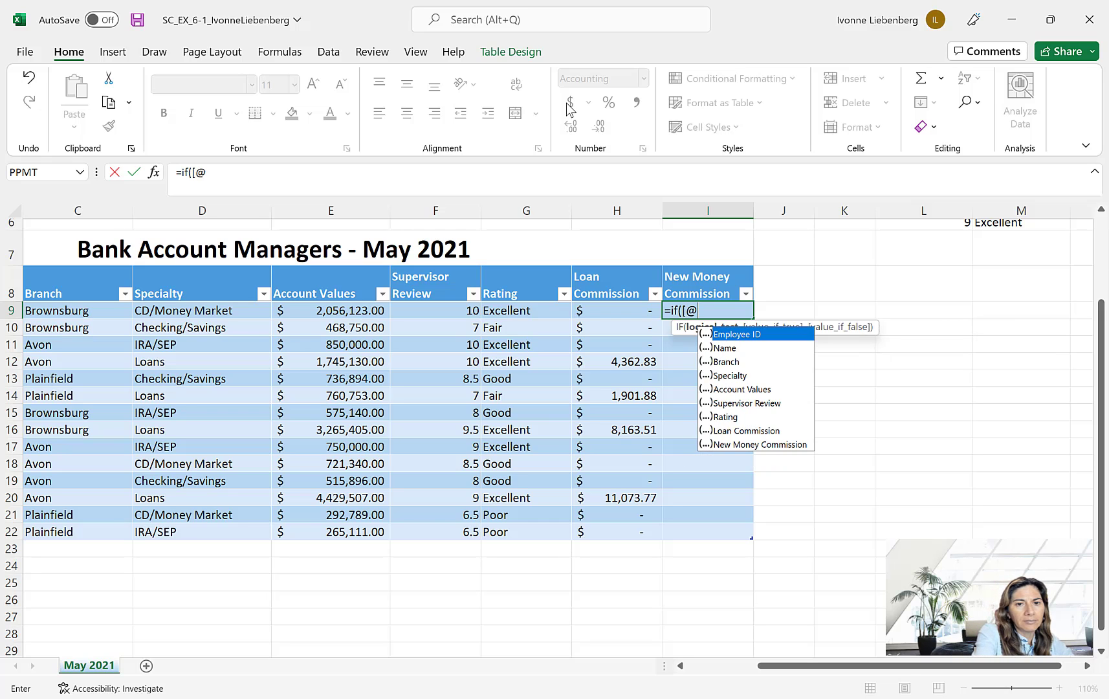
text(Spe)
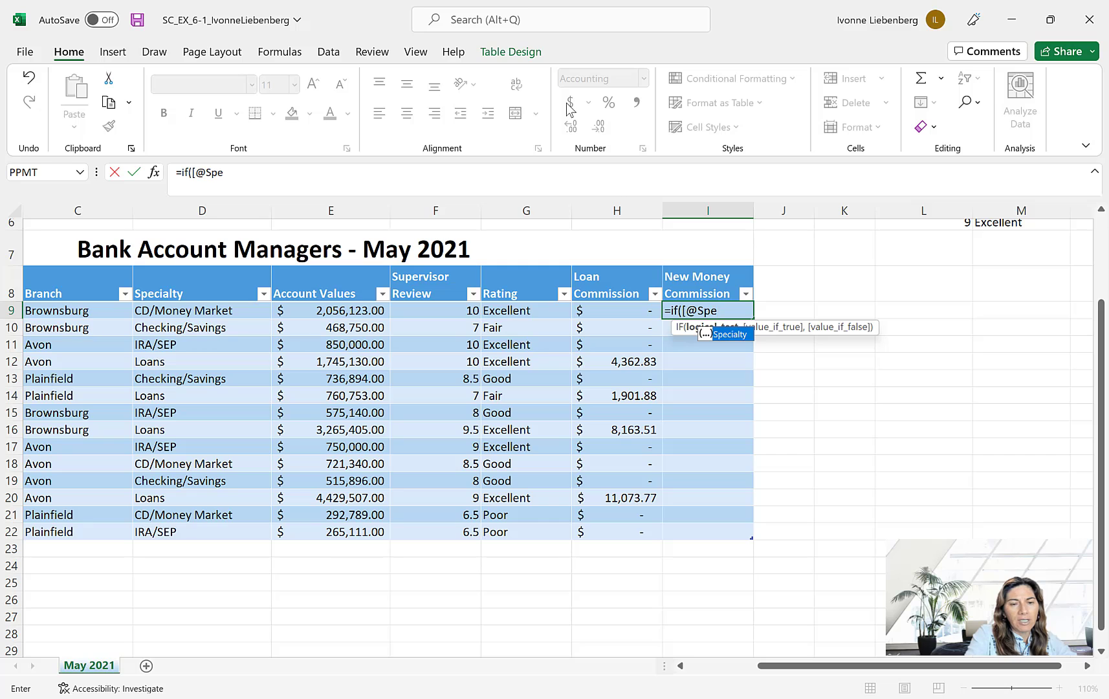
text(cialty)
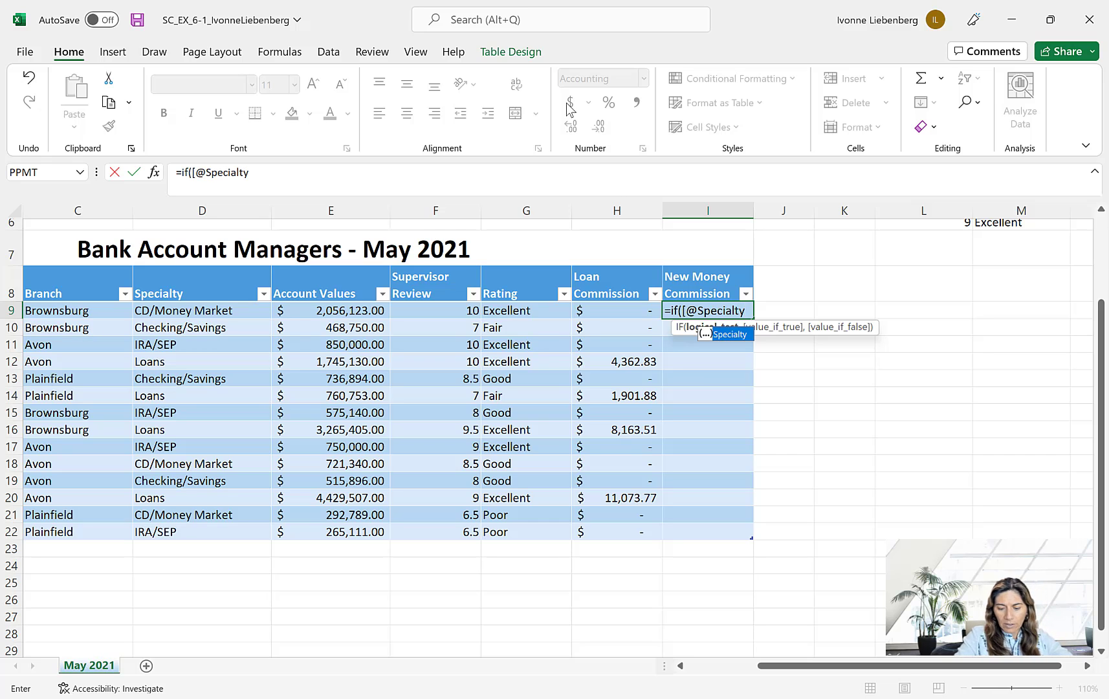
text(])
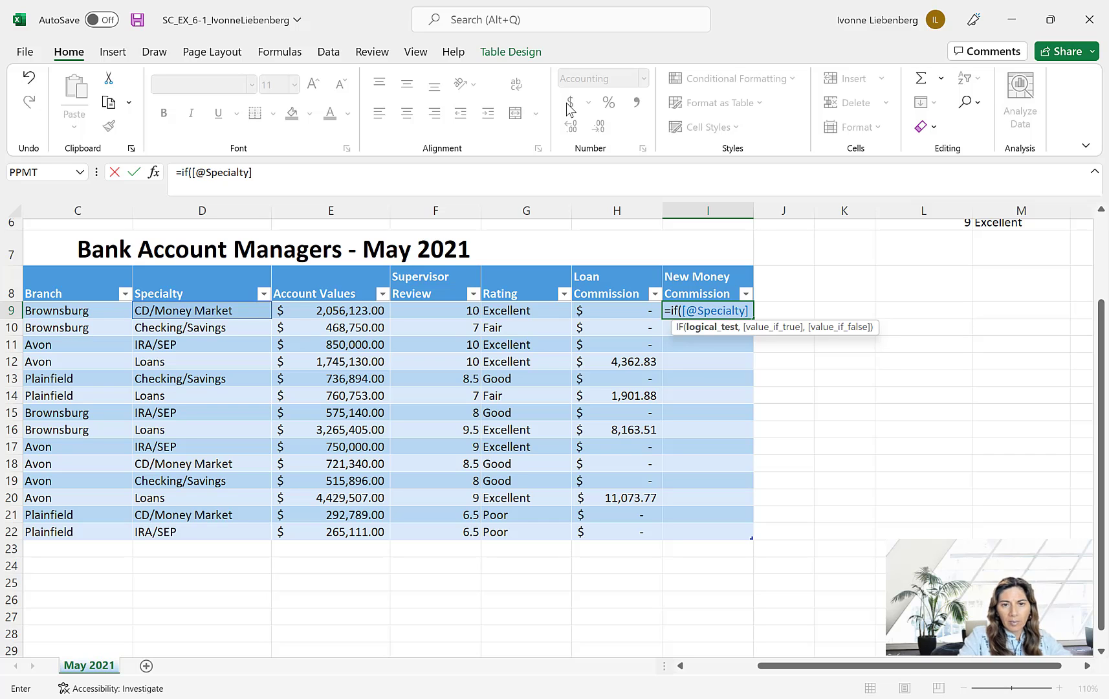
text(=)
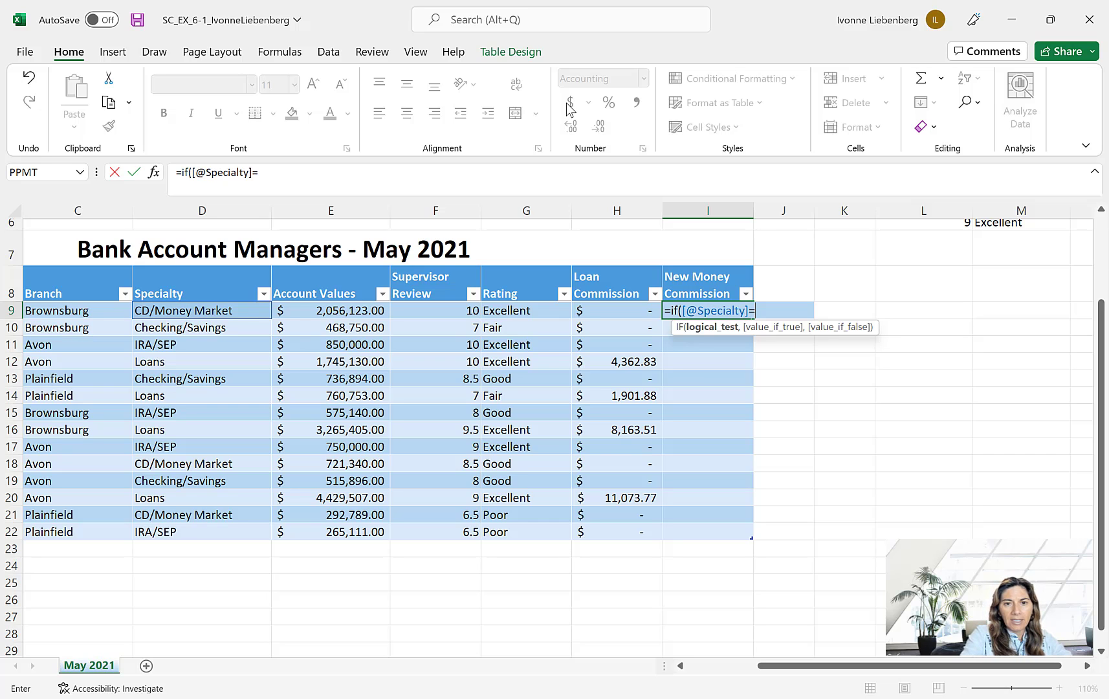
- Complete the logical test with ="Loans" and give 0 as the value if true
text("Loans)
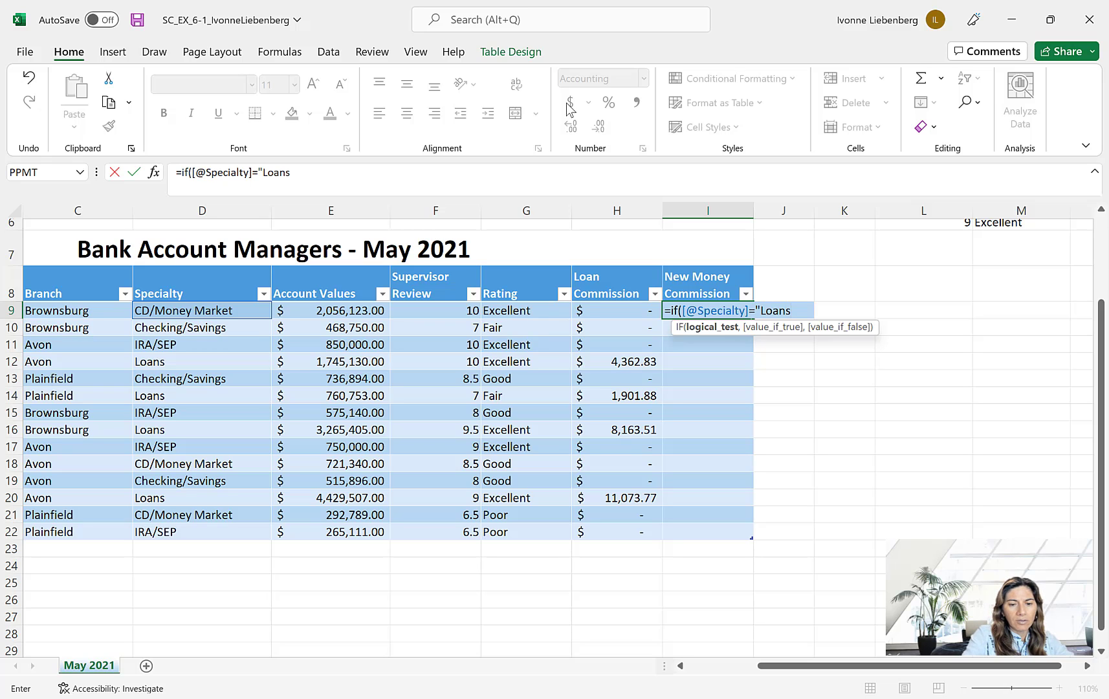
text(")
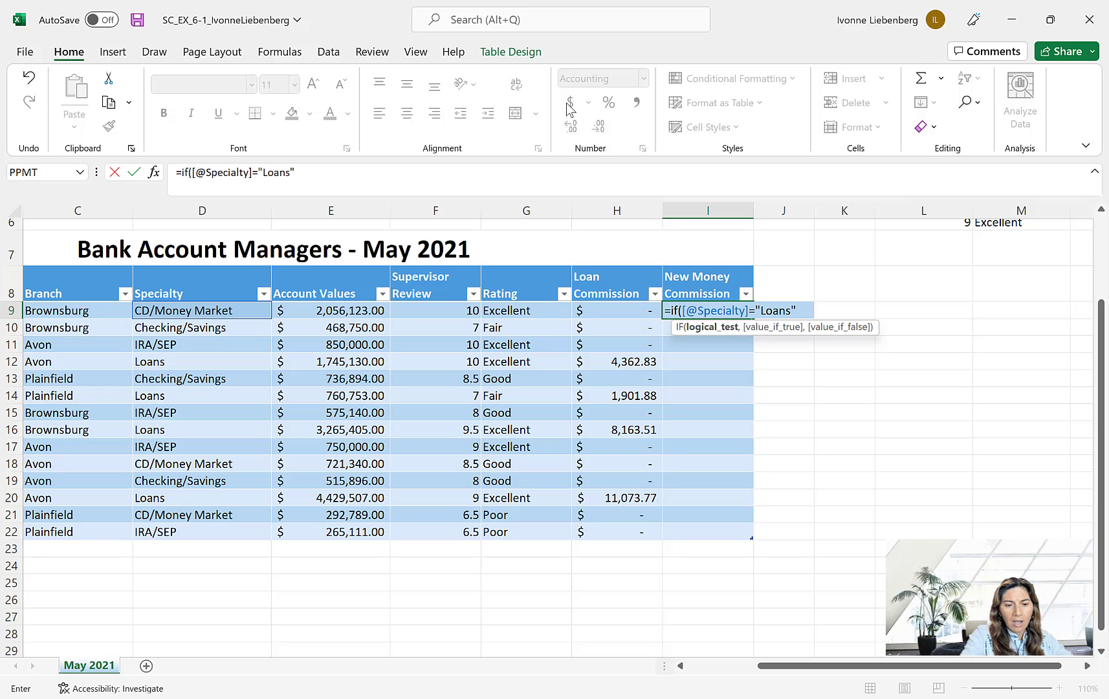
text(,)
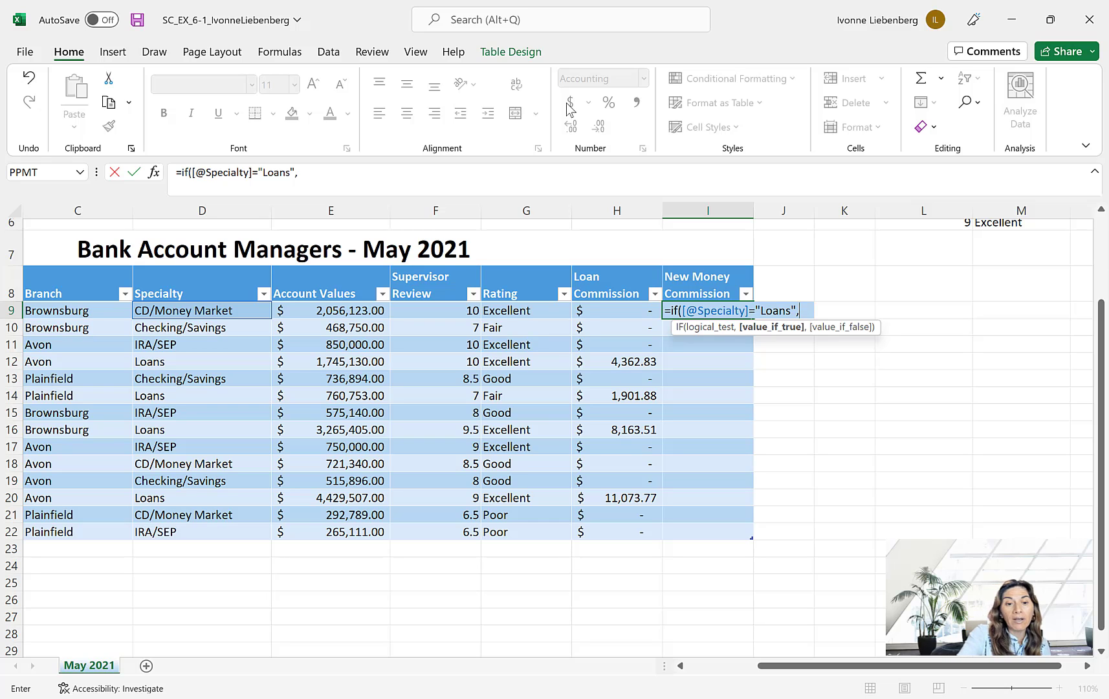
text(0)
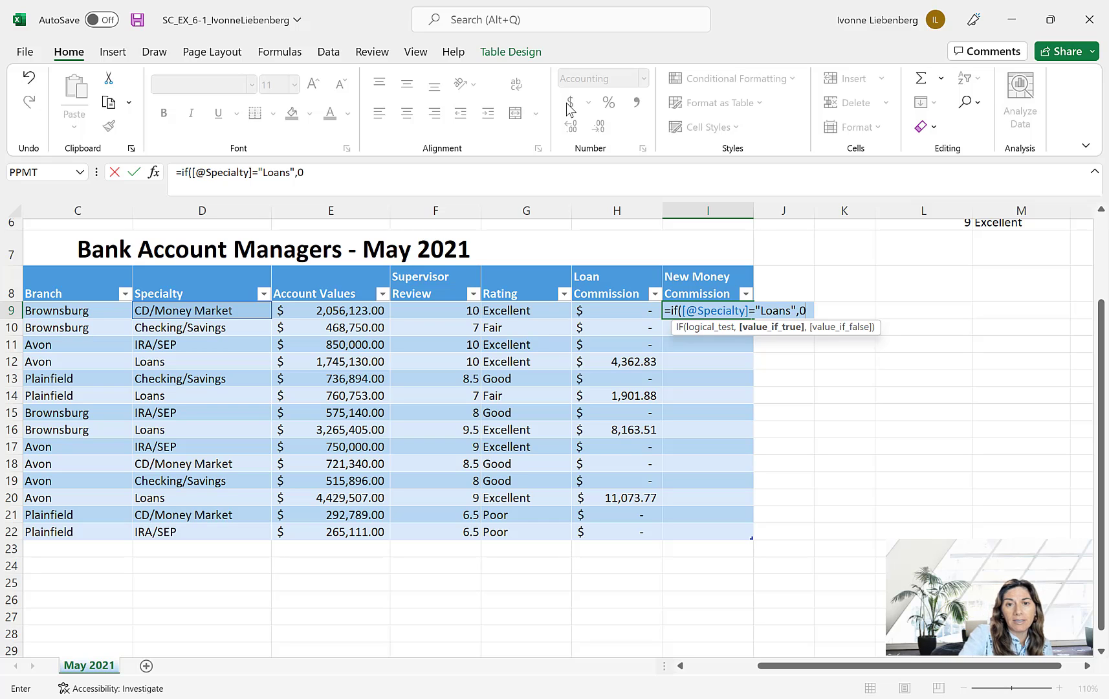
text(,)
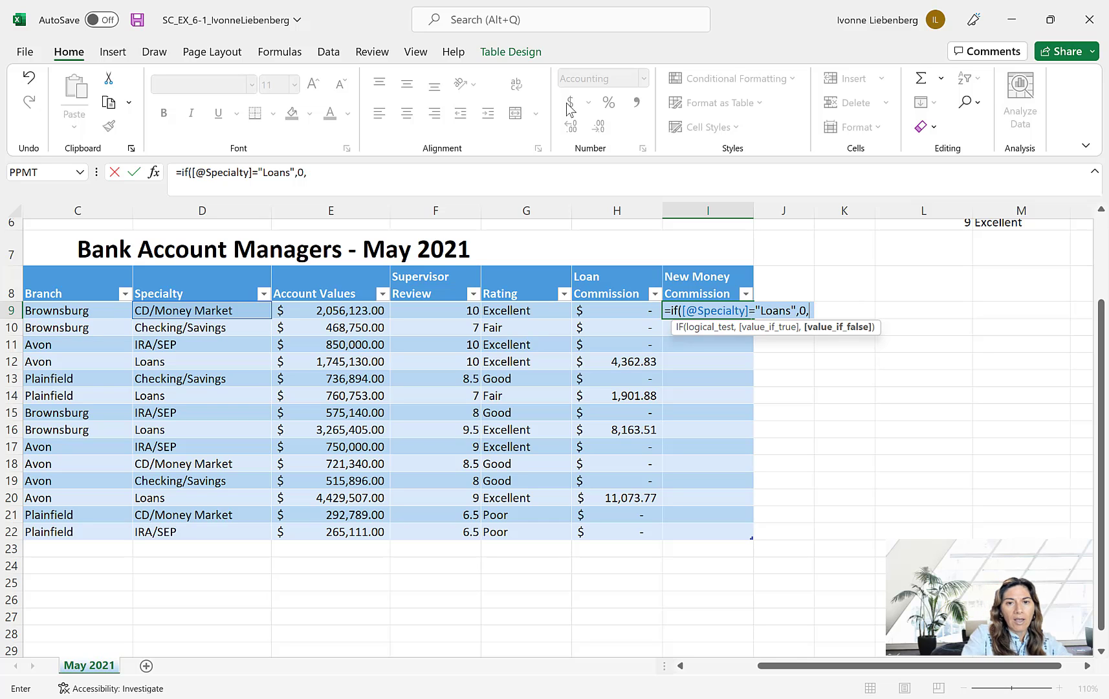
- Add the current-row reference [@[Account Values]] as the start of the IF formula's value if false
text([)
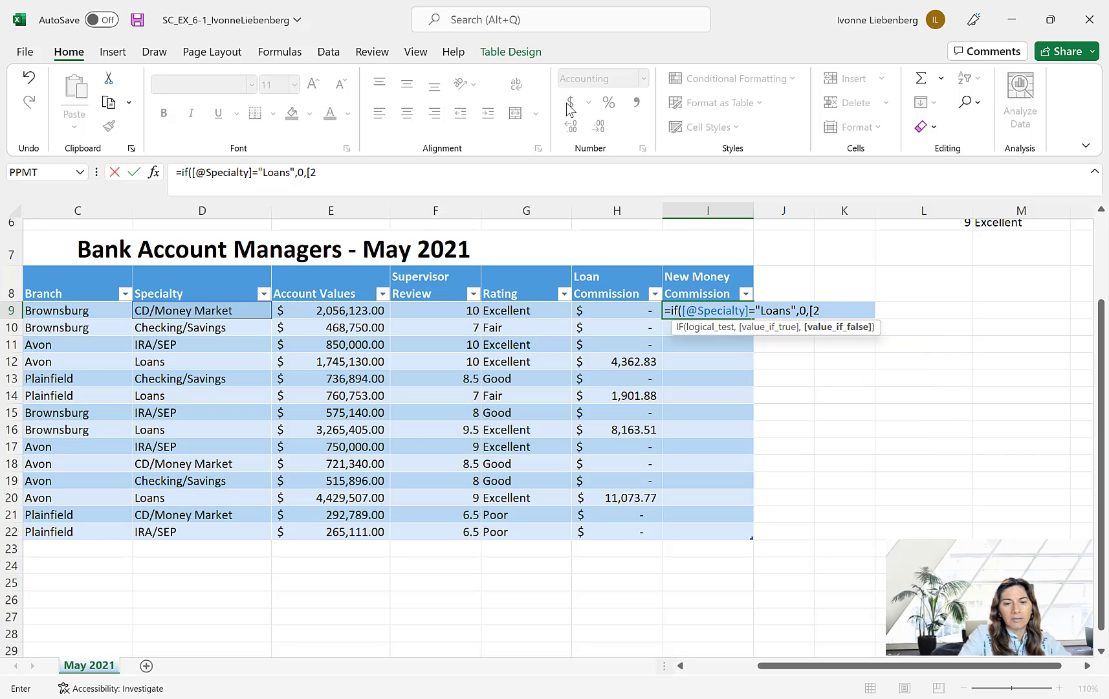
text(@[)
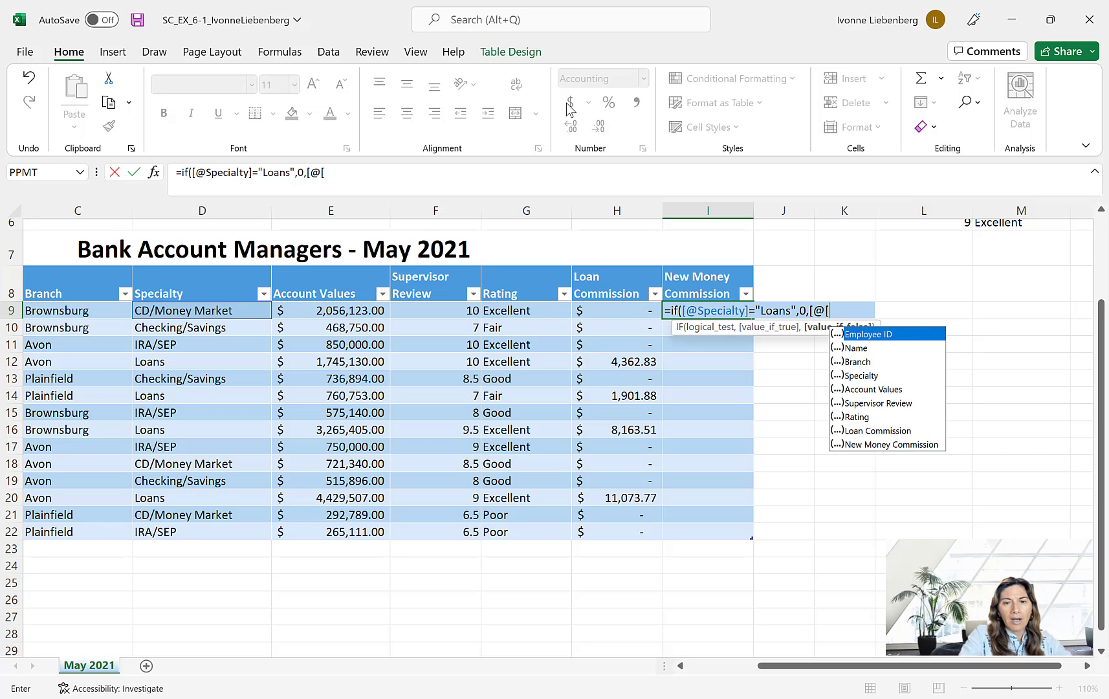
double_click(879, 389)
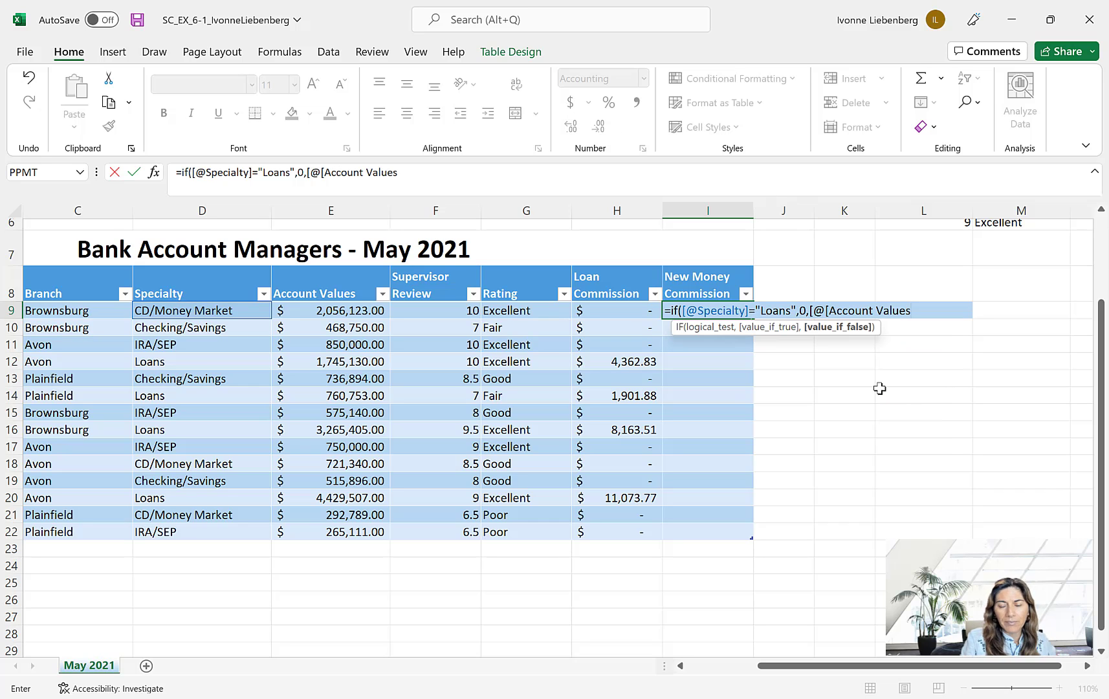
text(])
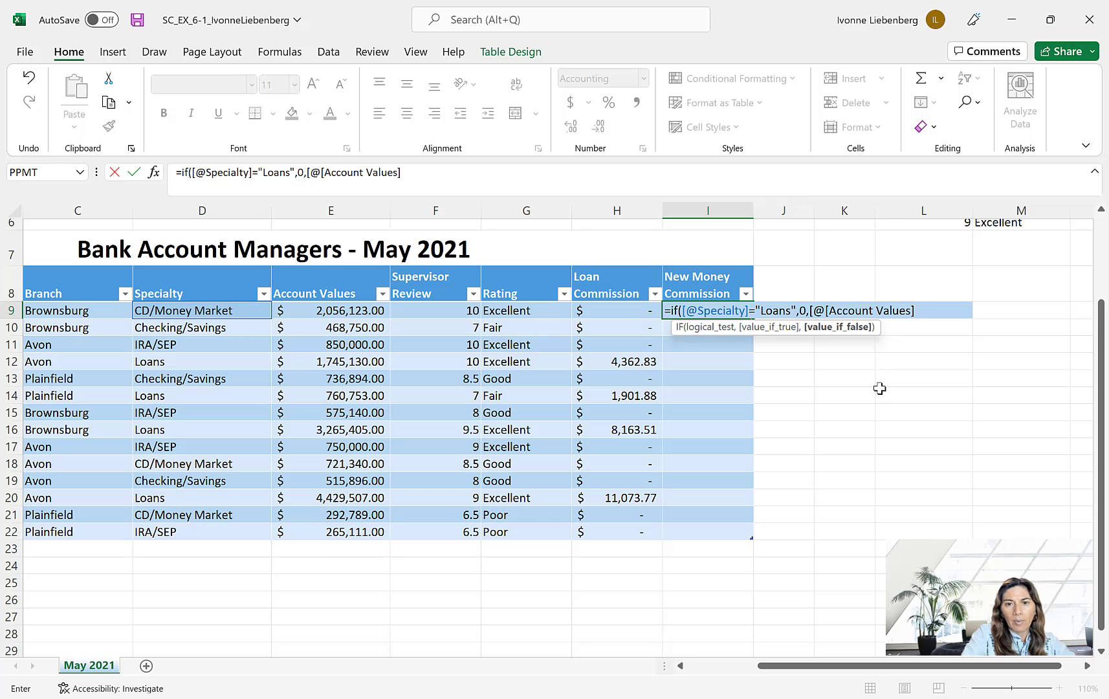
text(])
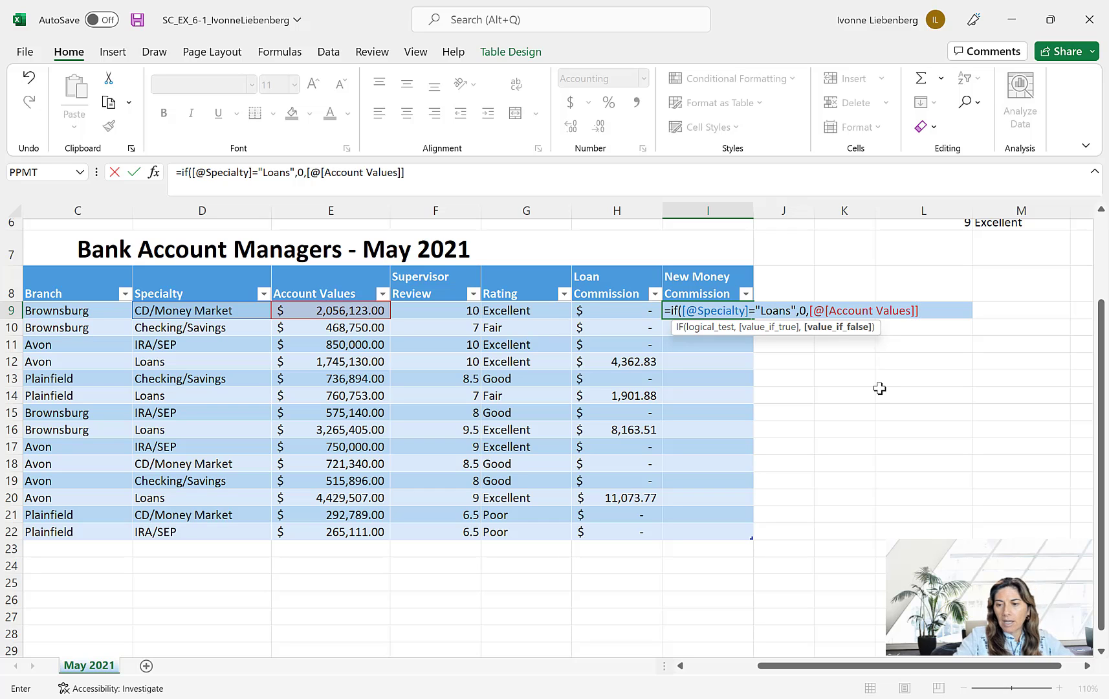
text(*)
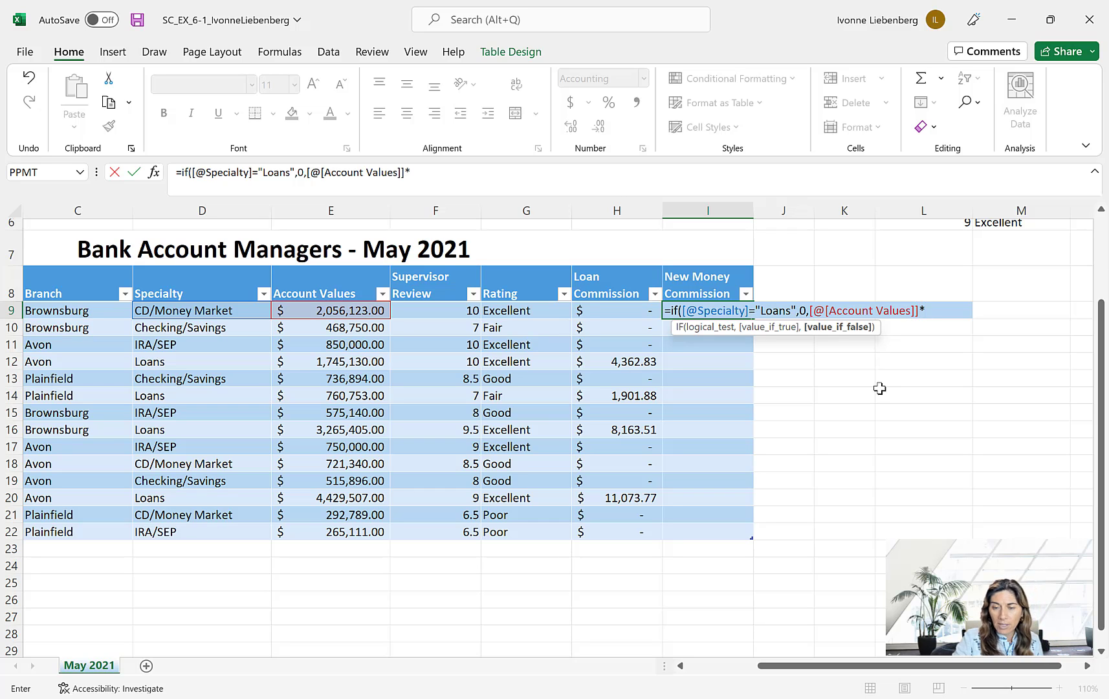
text(0.0002)
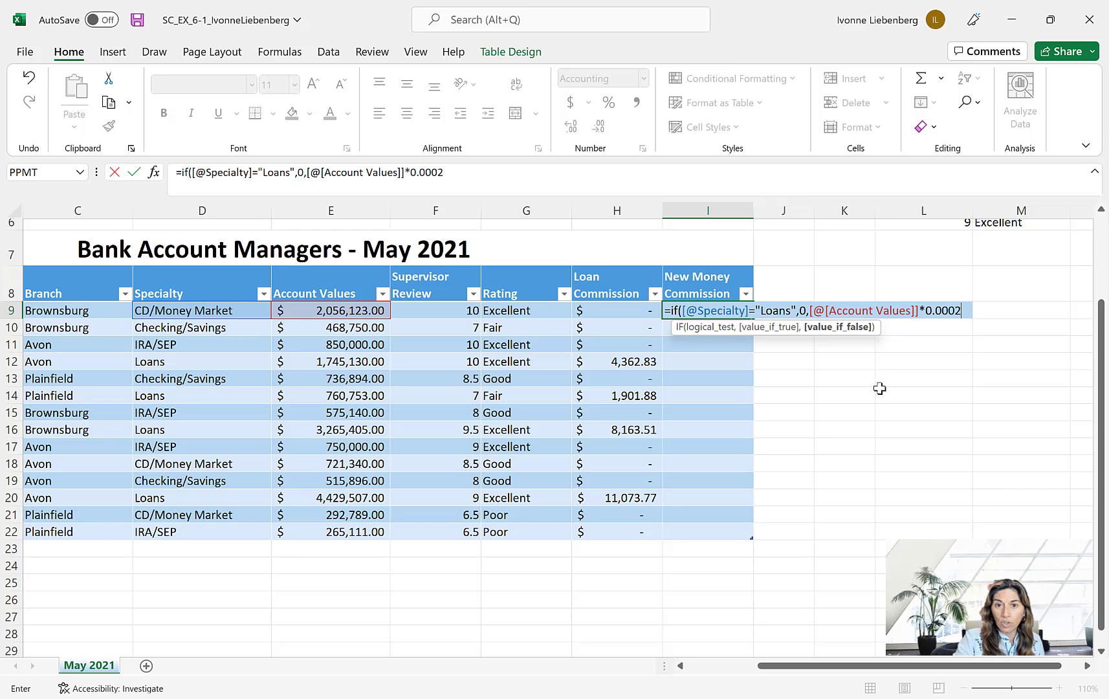
- Multiply the Account Values reference by 0.0002 and enter the formula in the New Money Commission column
key(Return)
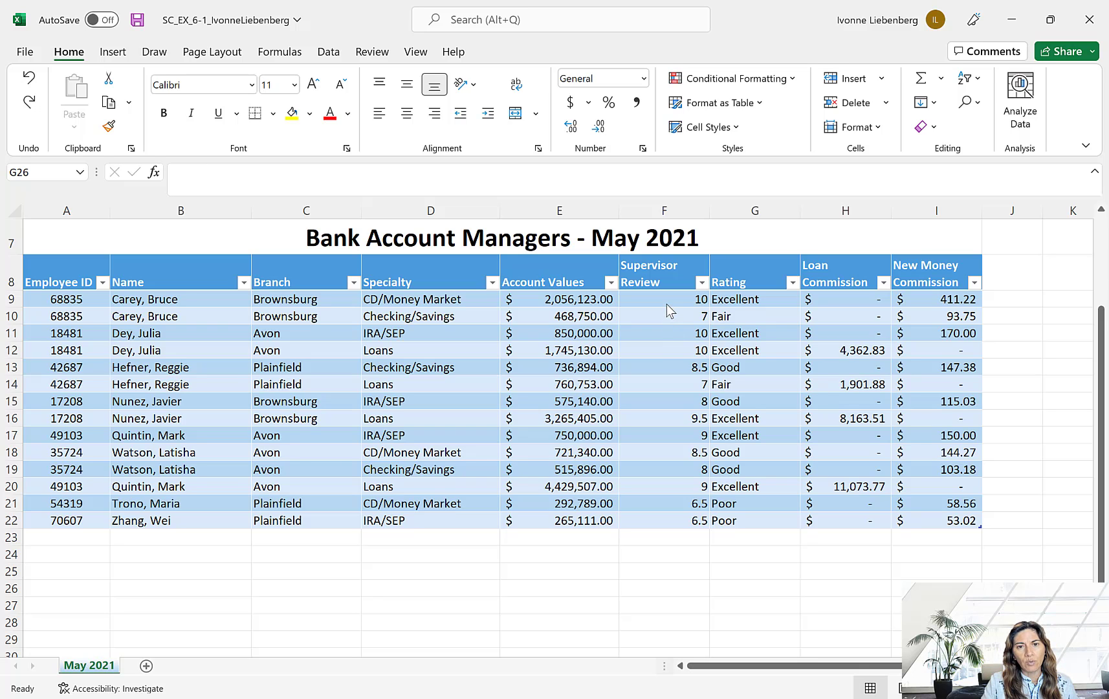
- Start a new conditional formatting rule for the Supervisor Review values in F9:F22 with the Icon Sets format style
drag(666, 301, 668, 515)
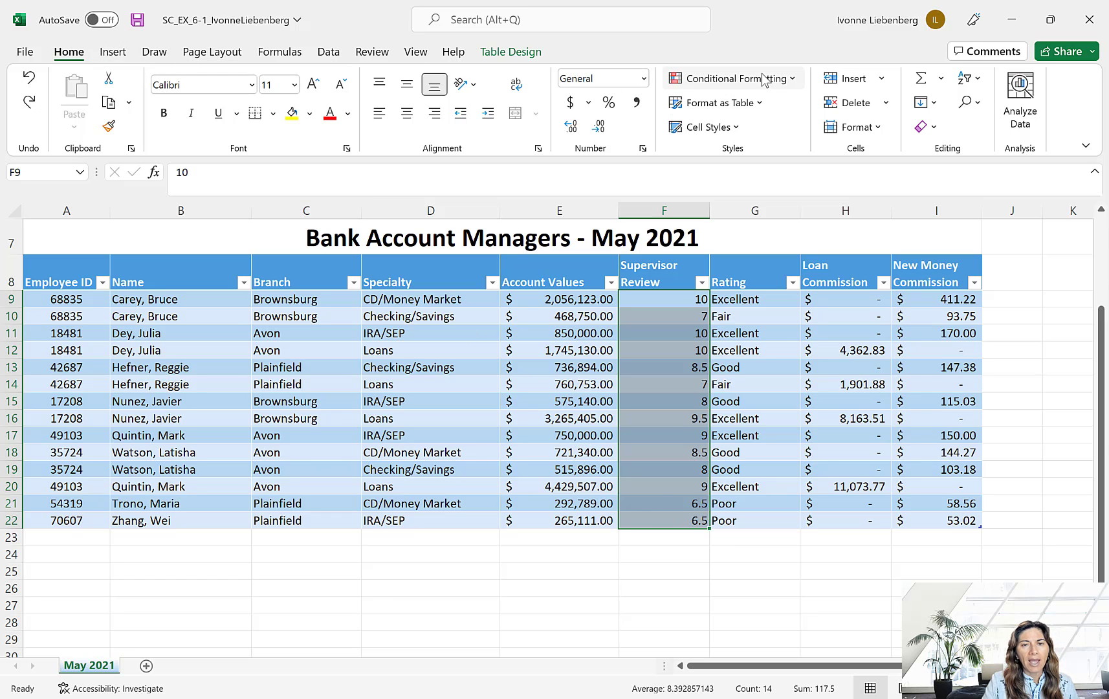
click(783, 79)
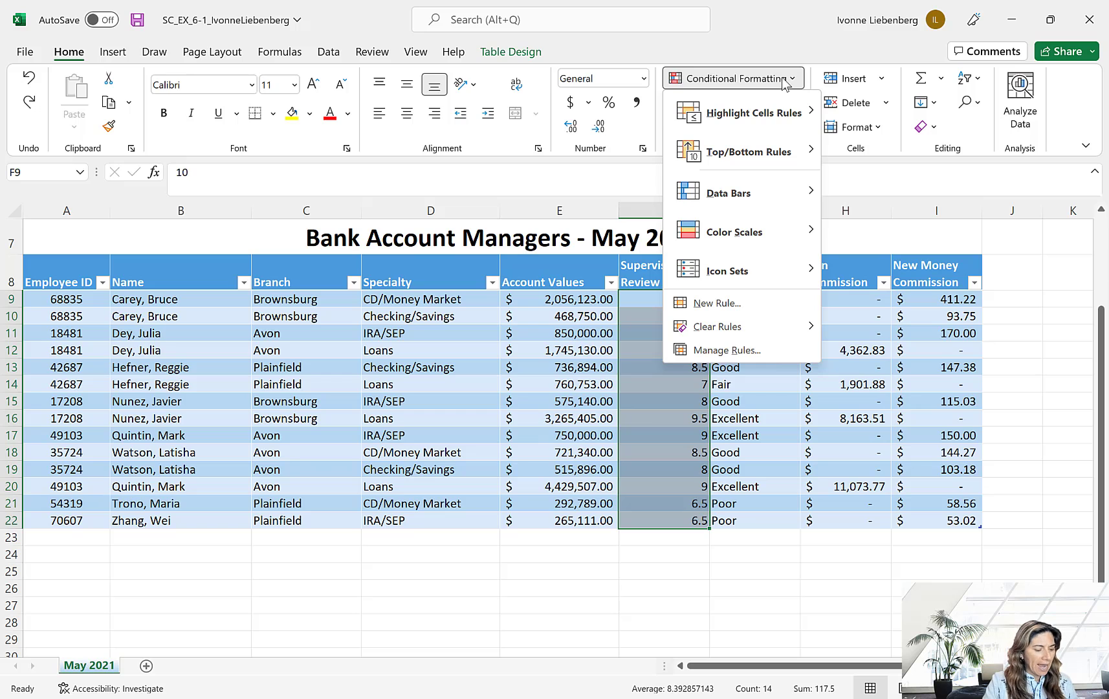
click(749, 303)
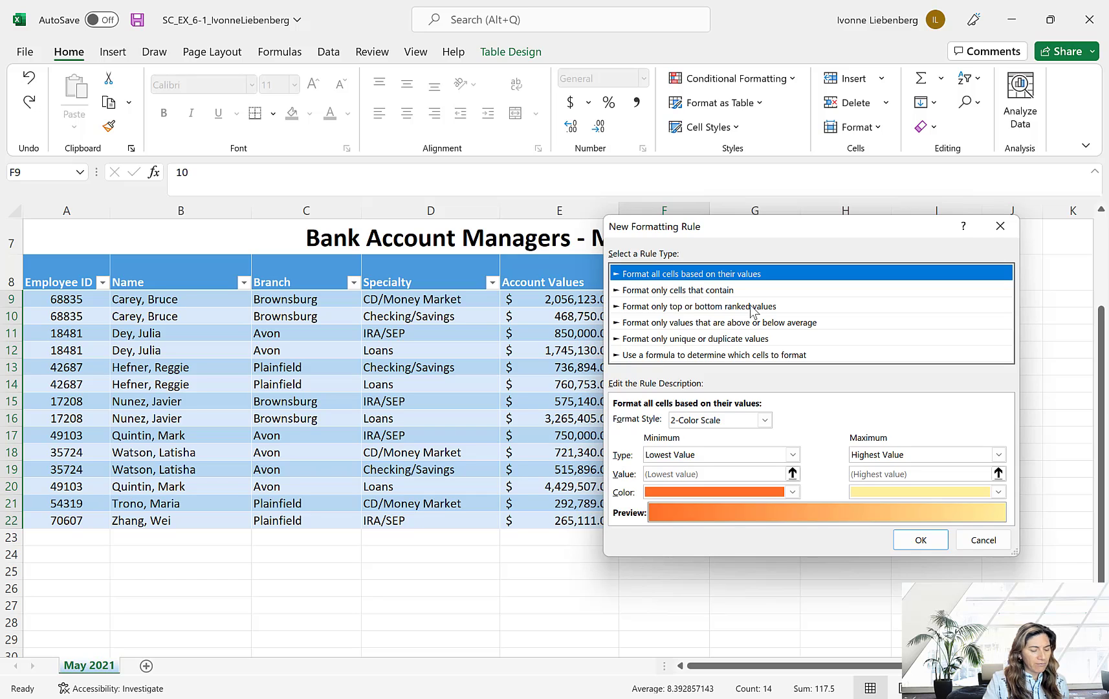
click(765, 421)
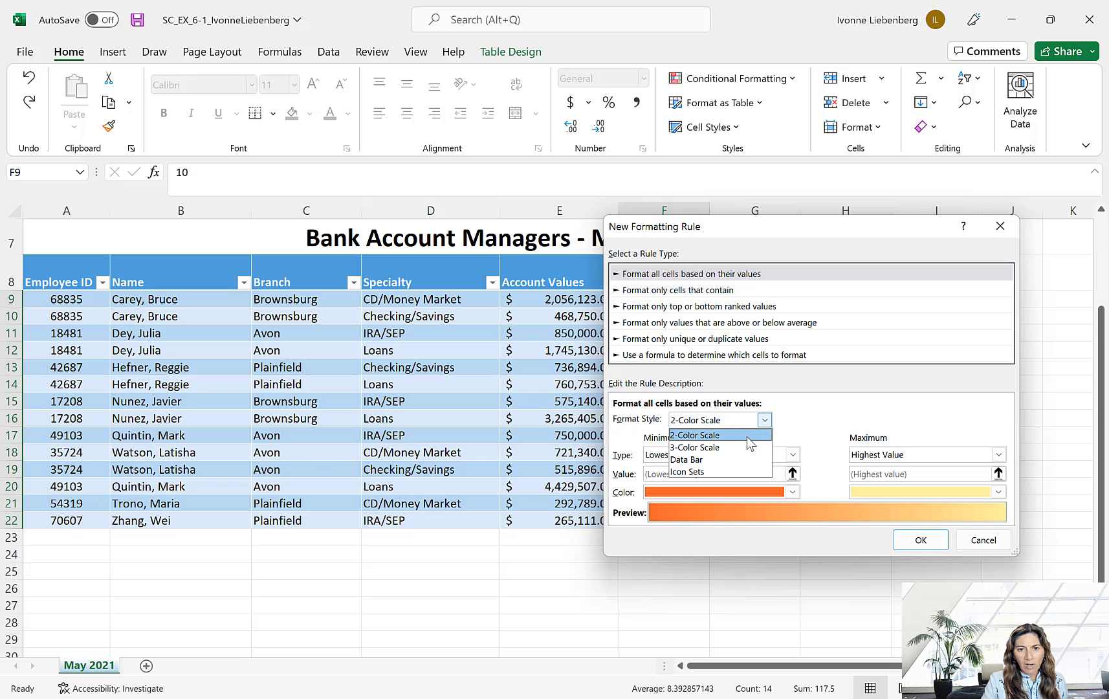
click(720, 472)
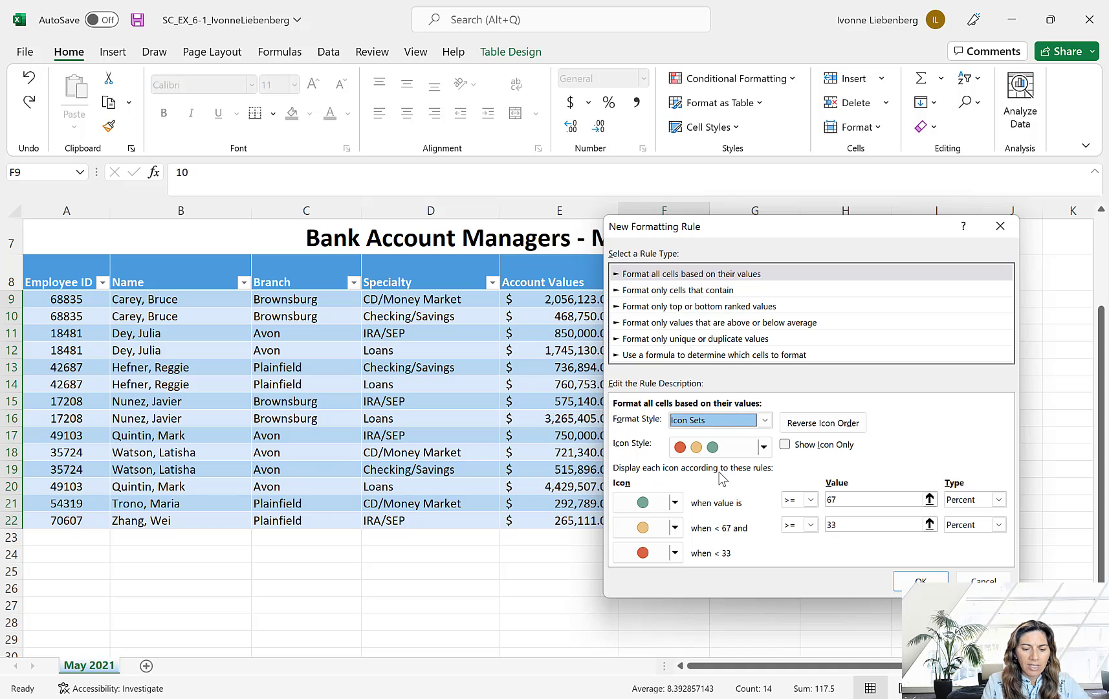
- Choose the 4 Traffic Lights icon style for the new formatting rule
click(764, 447)
scroll(745, 505, up, 2)
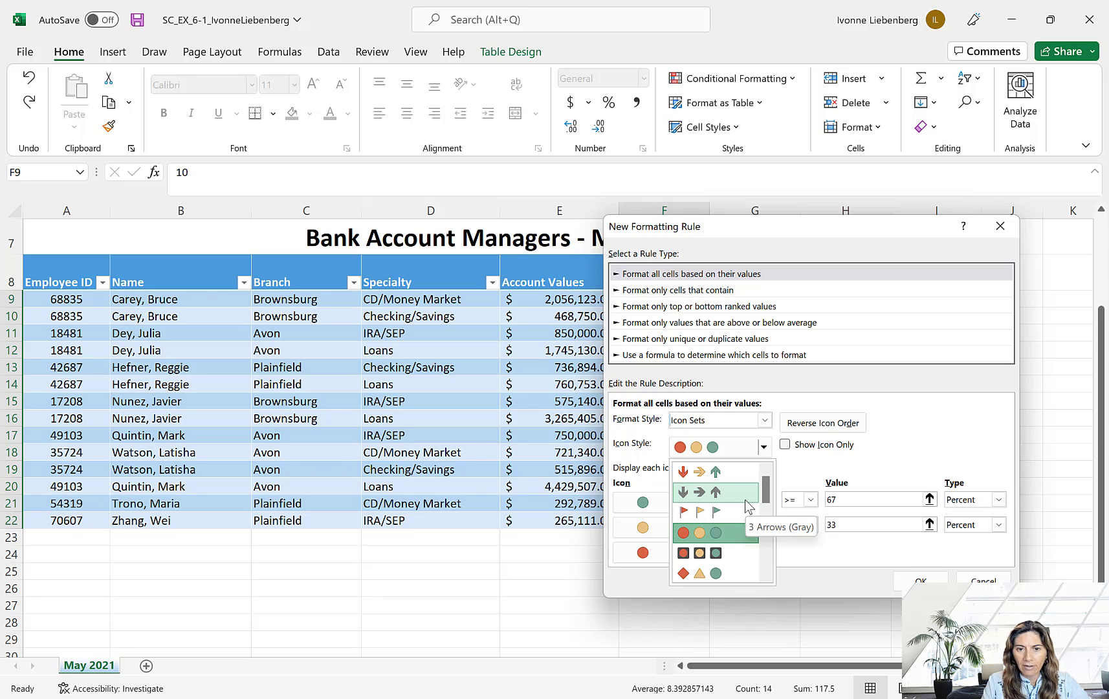
scroll(745, 500, down, 1)
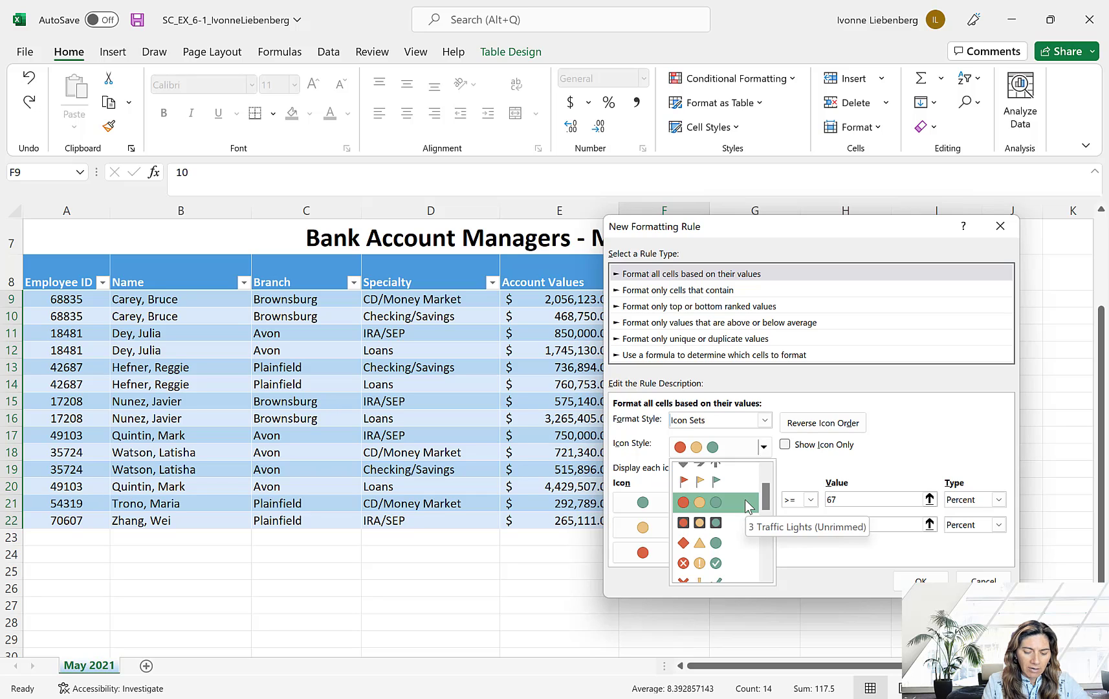
scroll(745, 500, down, 3)
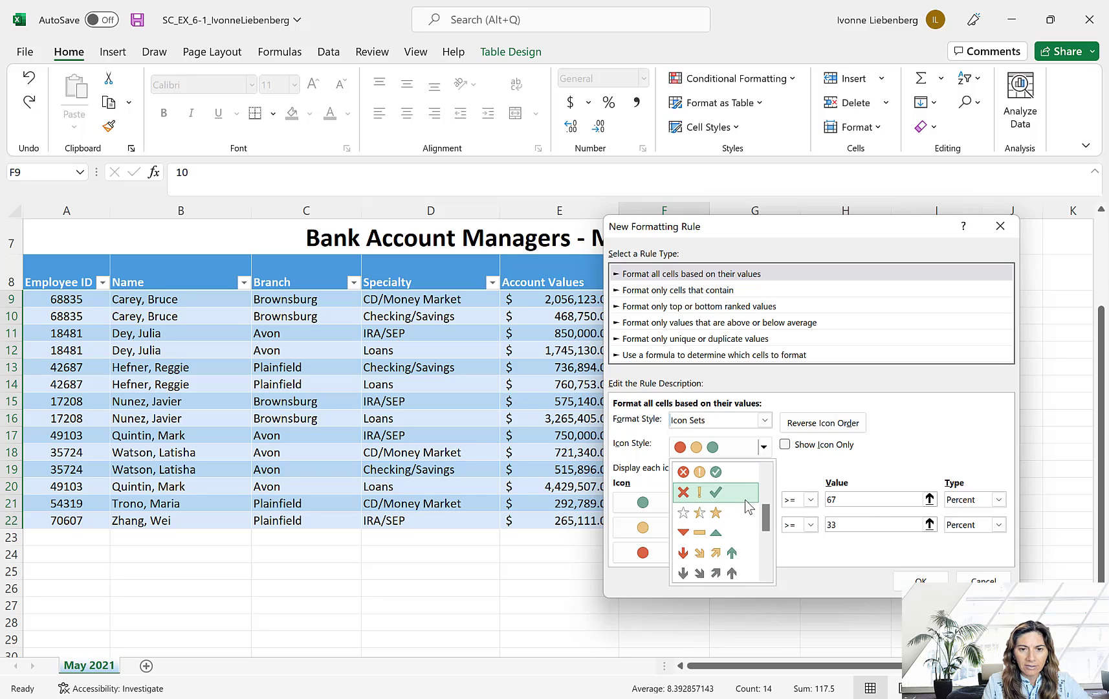
scroll(745, 500, down, 1)
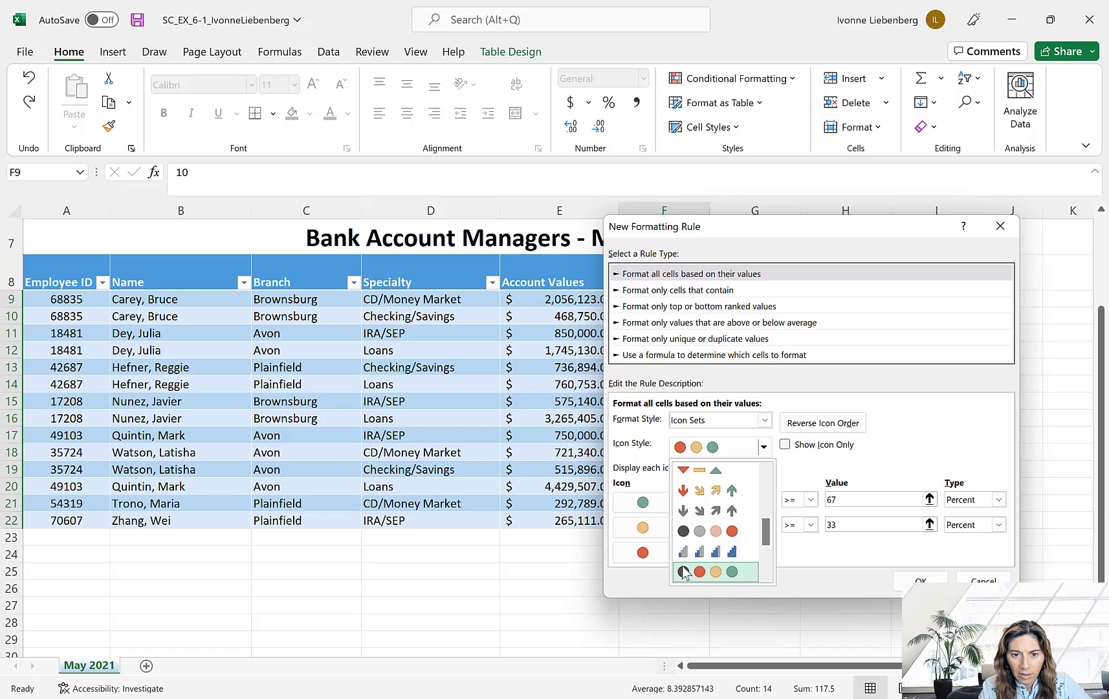
scroll(686, 568, down, 1)
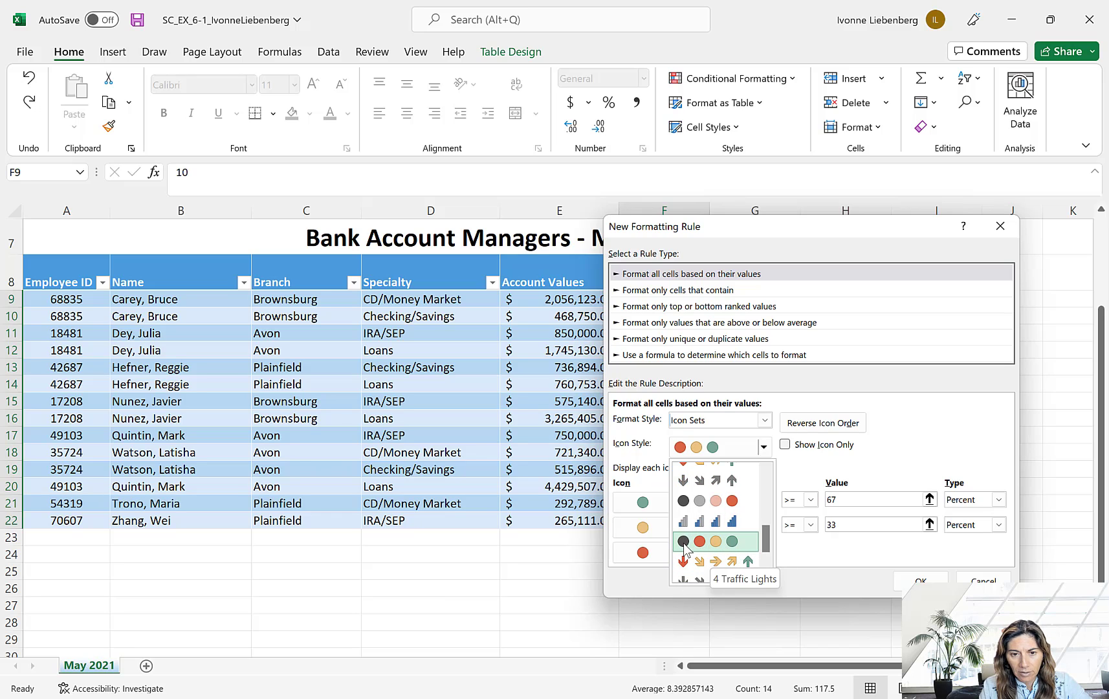
click(685, 543)
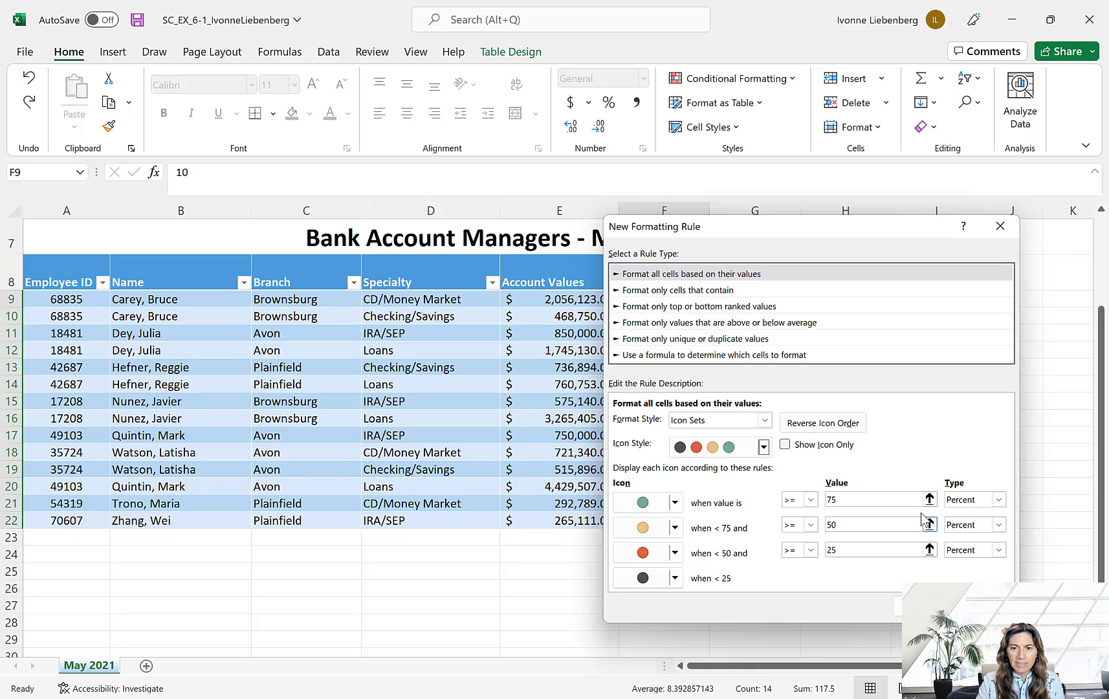
- Change the value type of all three icon thresholds in the new formatting rule from Percent to Number
click(1000, 500)
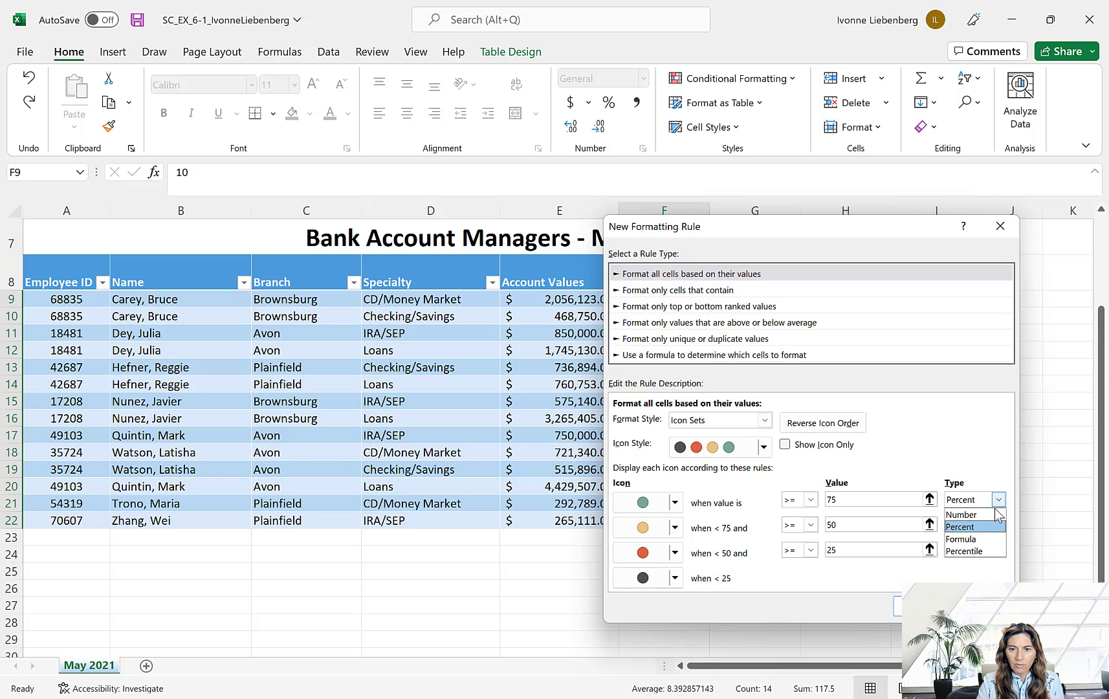
click(970, 516)
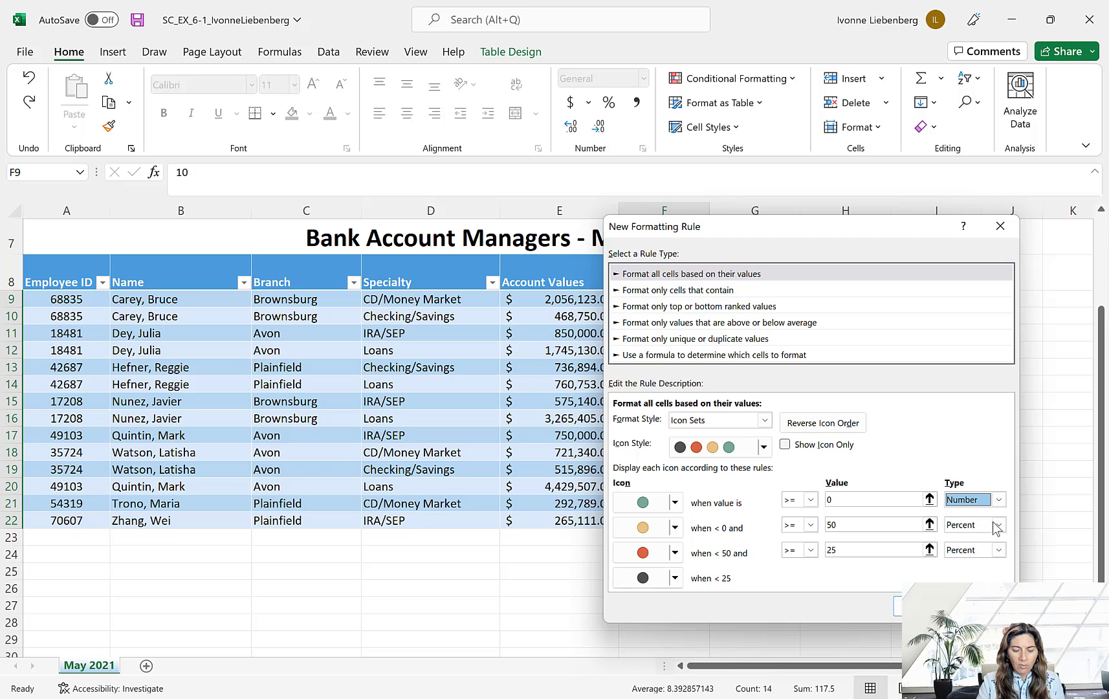
click(1000, 526)
click(1002, 539)
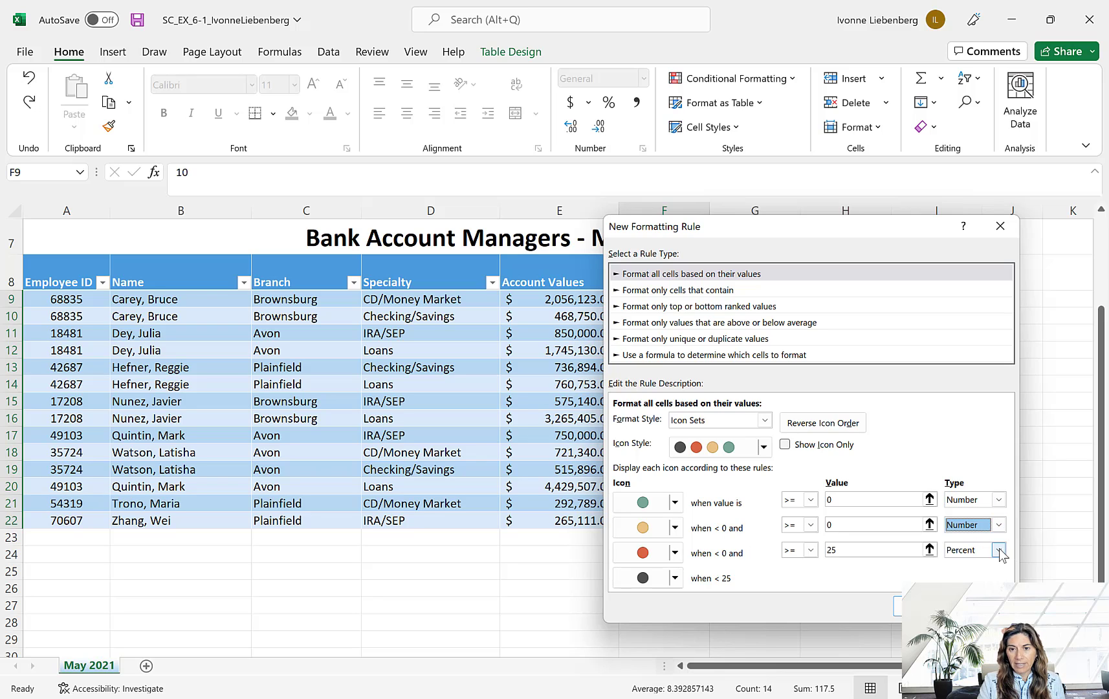
click(1001, 550)
click(969, 564)
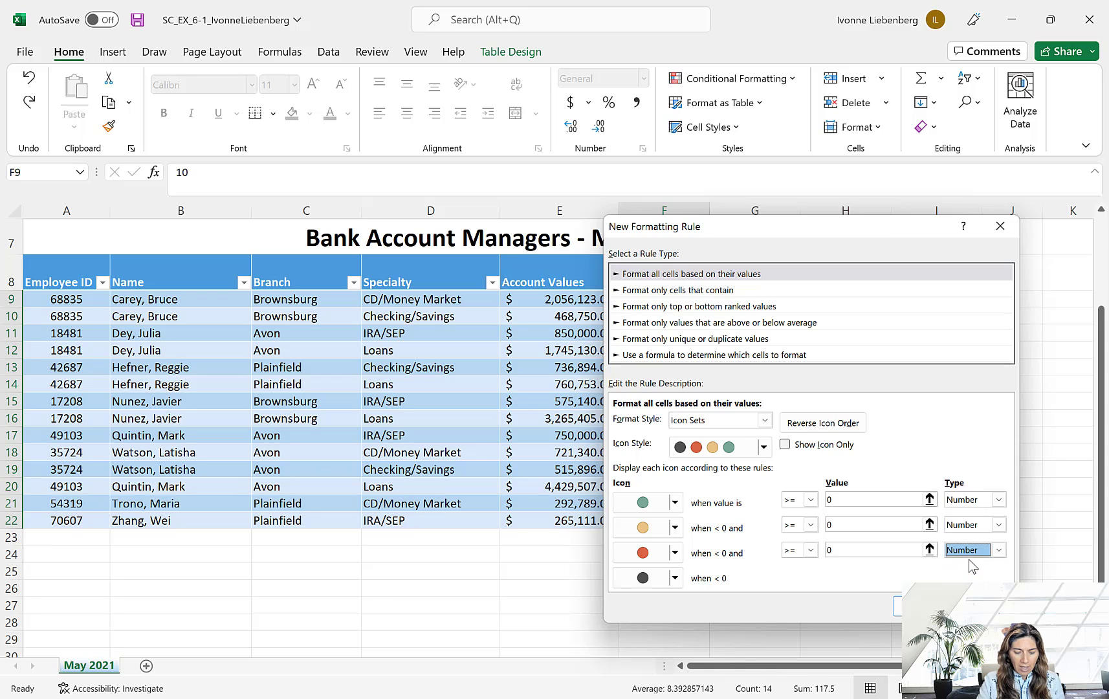
- Set the icon thresholds to 9 for green, 8 for yellow and 7 for red, and apply the formatting rule
click(873, 502)
text(9)
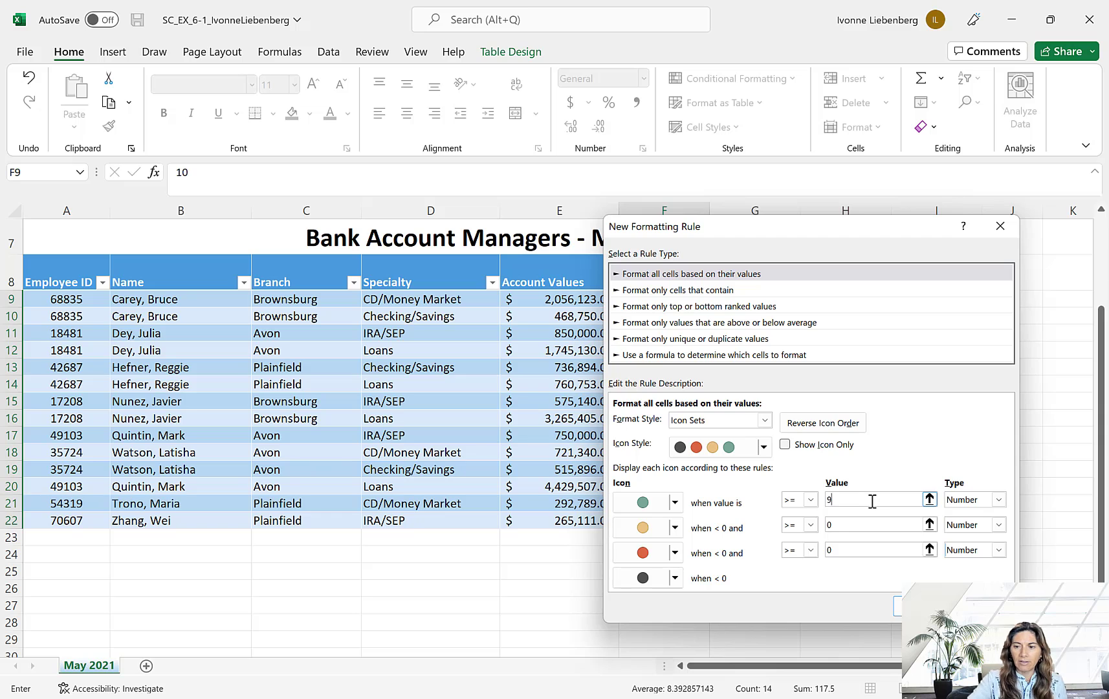
click(841, 521)
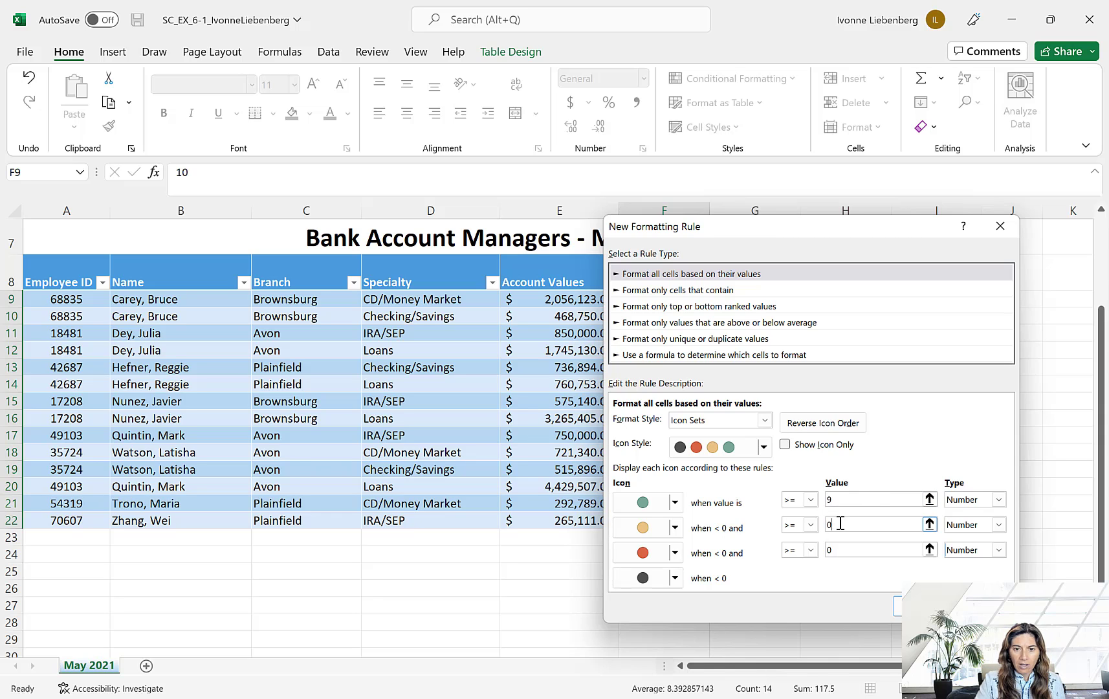
key(BackSpace)
text(8)
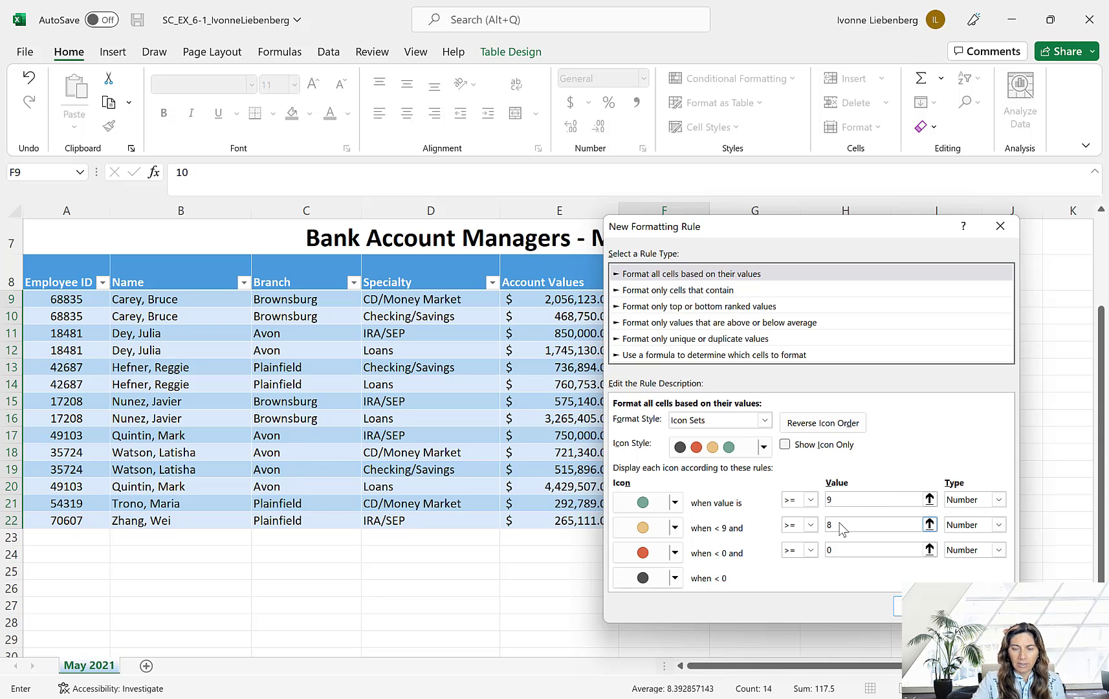
click(850, 549)
key(BackSpace)
text(7)
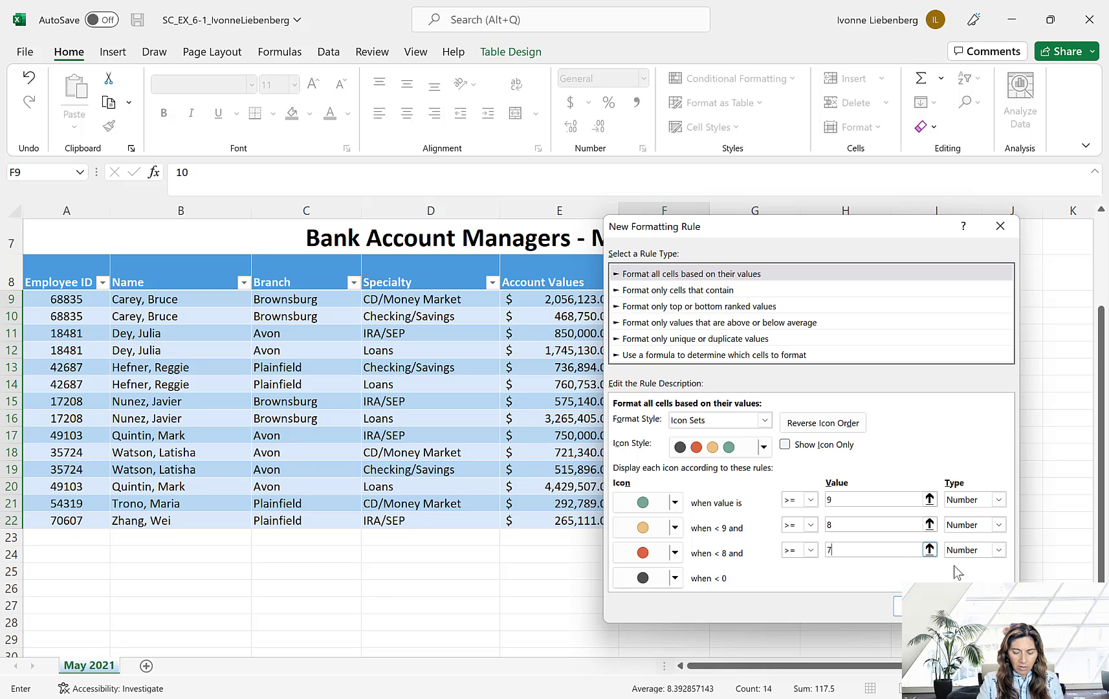
click(921, 606)
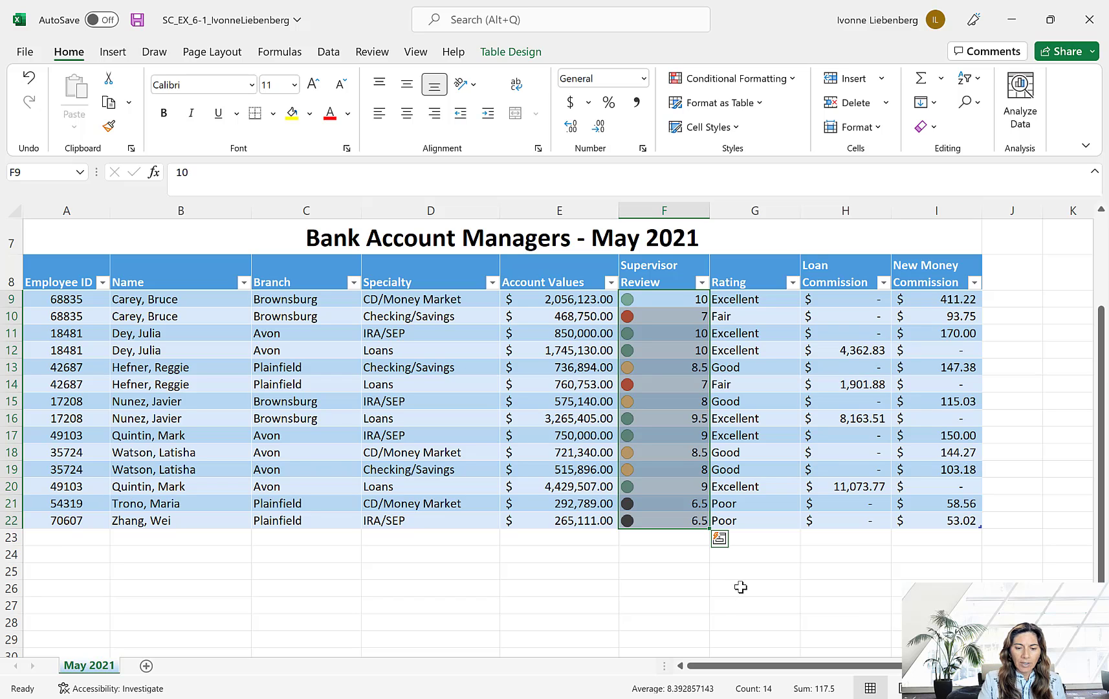
- Add a total row to the Managers table and show the Sum of the Account Values column in it
click(465, 394)
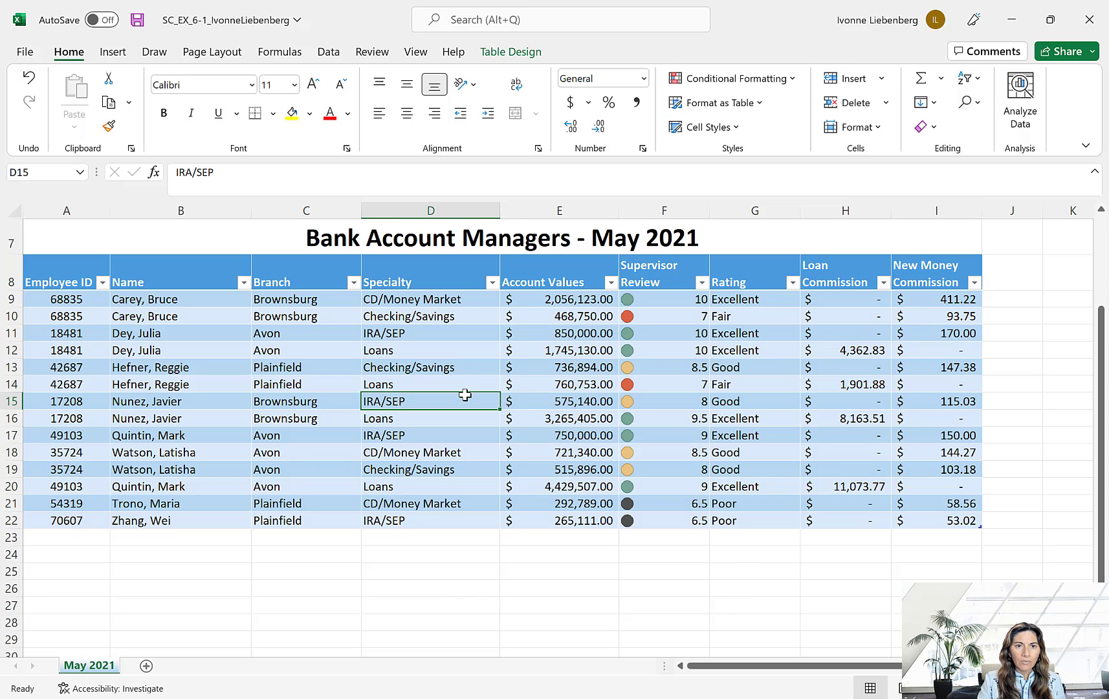
click(512, 52)
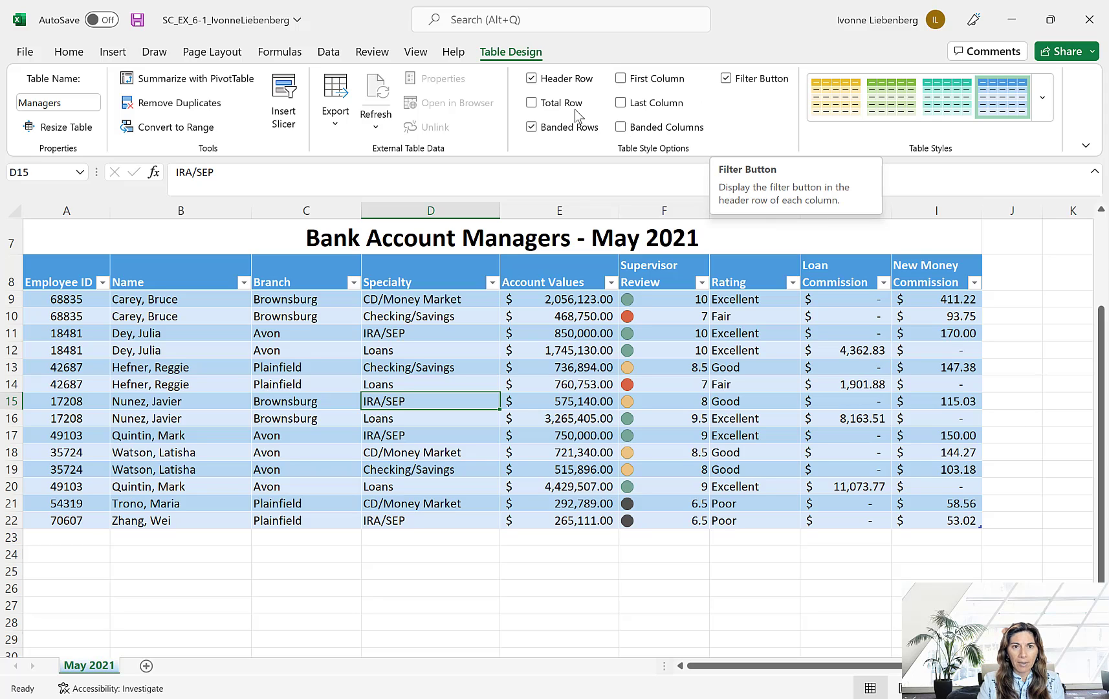
click(532, 103)
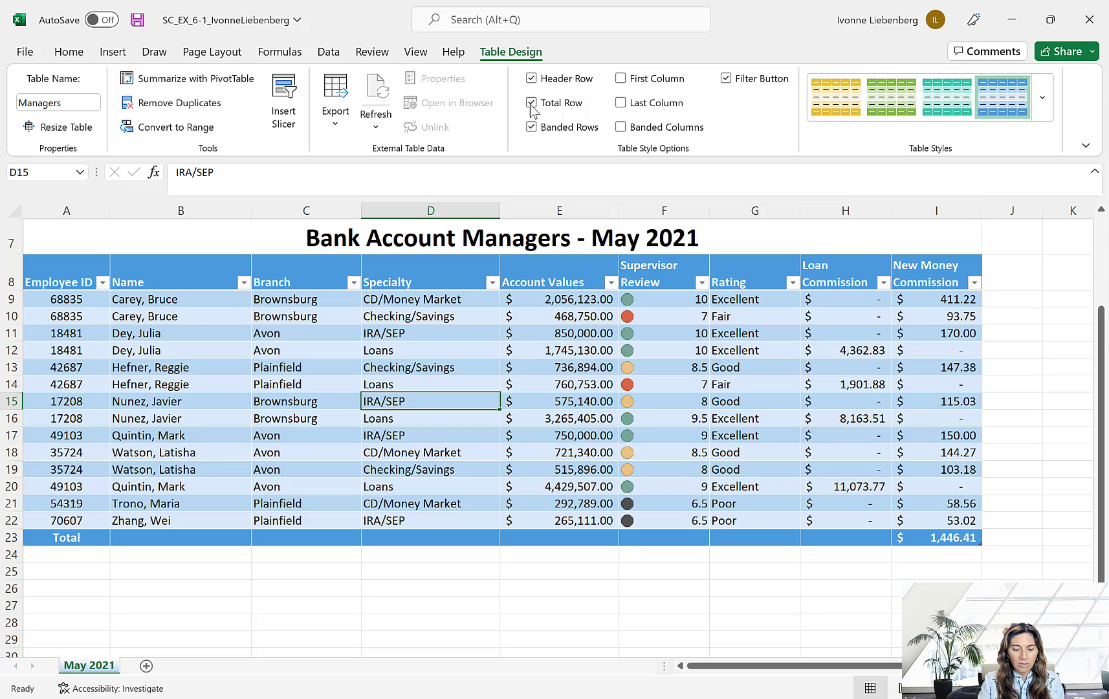
click(556, 536)
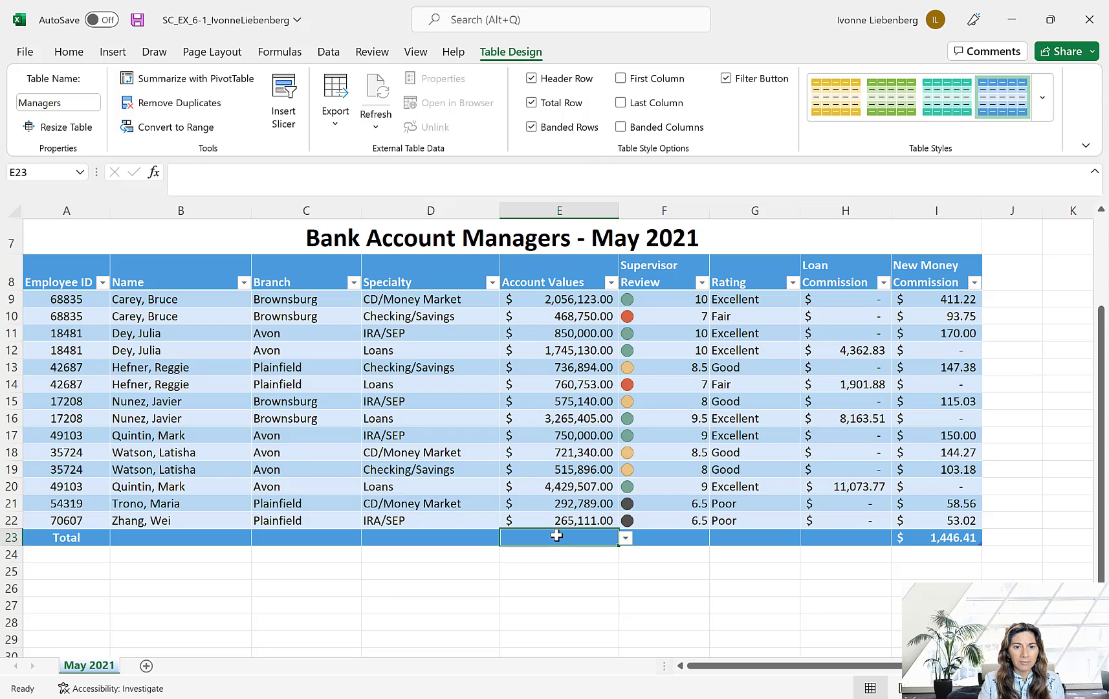
click(626, 538)
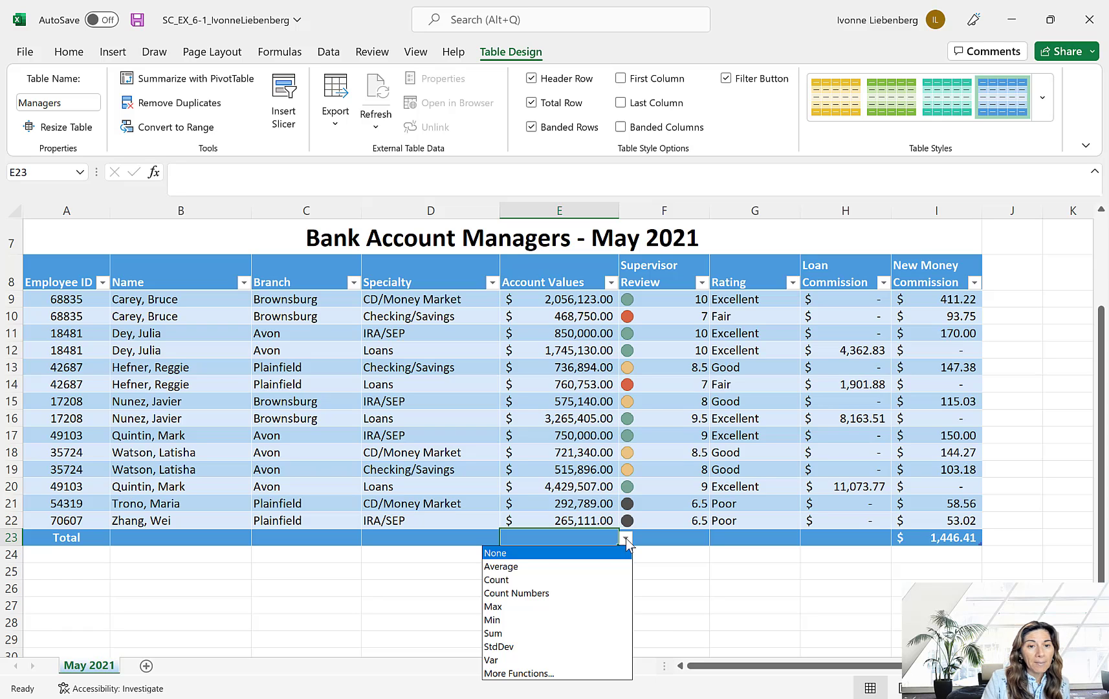
click(508, 633)
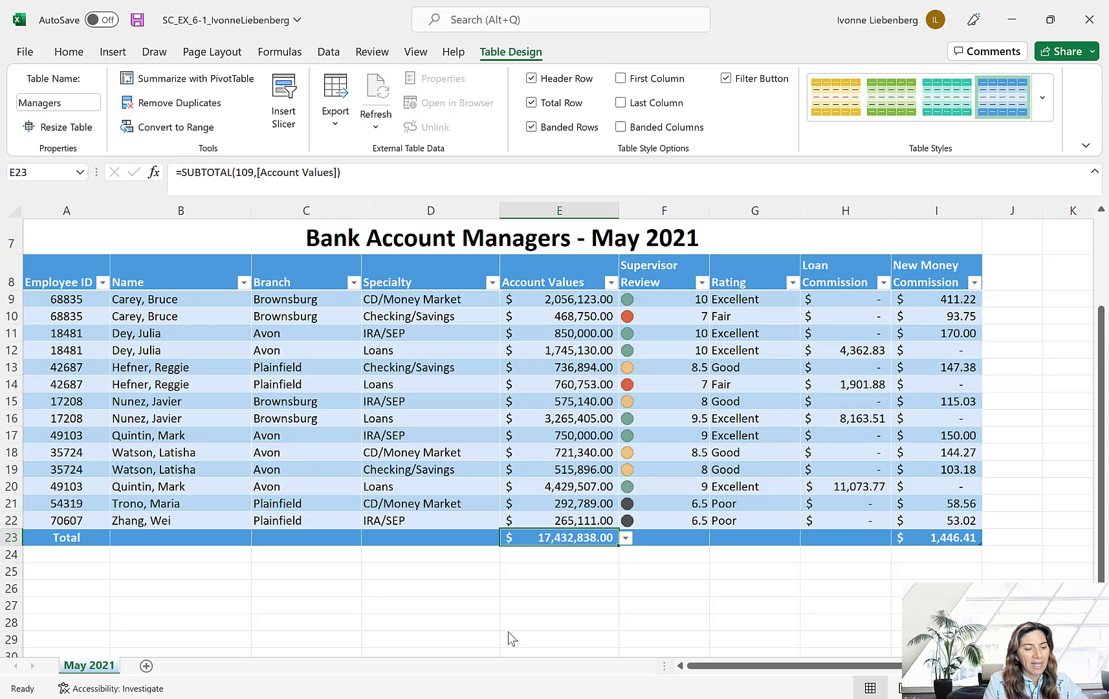
- Show the Average of the Supervisor Review column in the total row cell F23
click(685, 540)
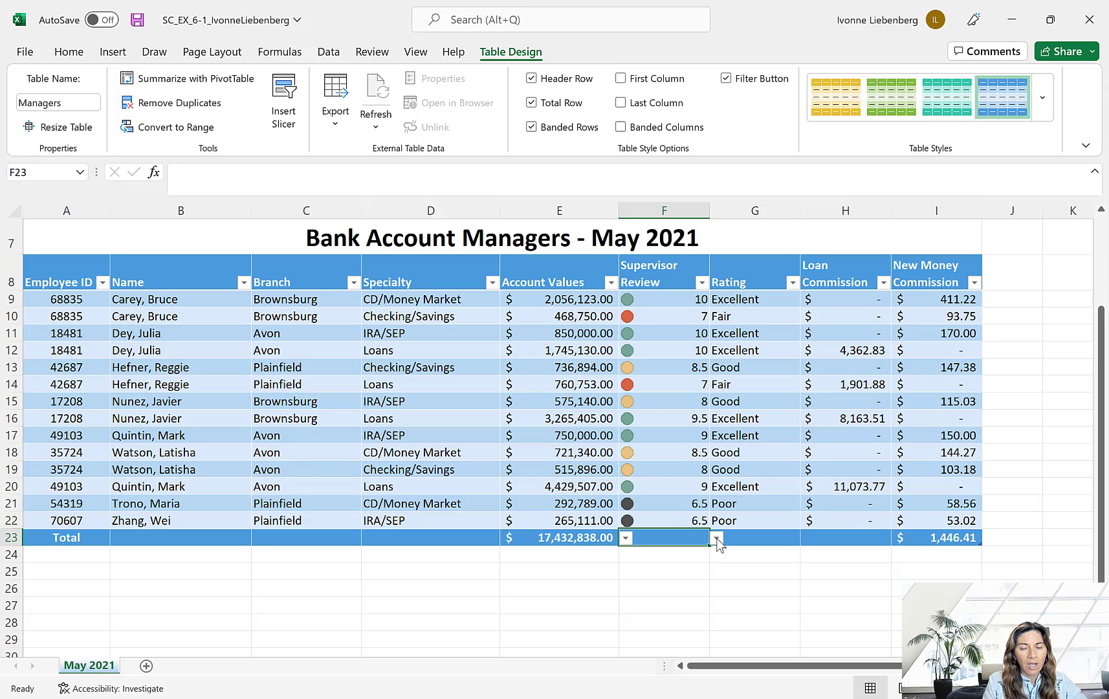
click(716, 538)
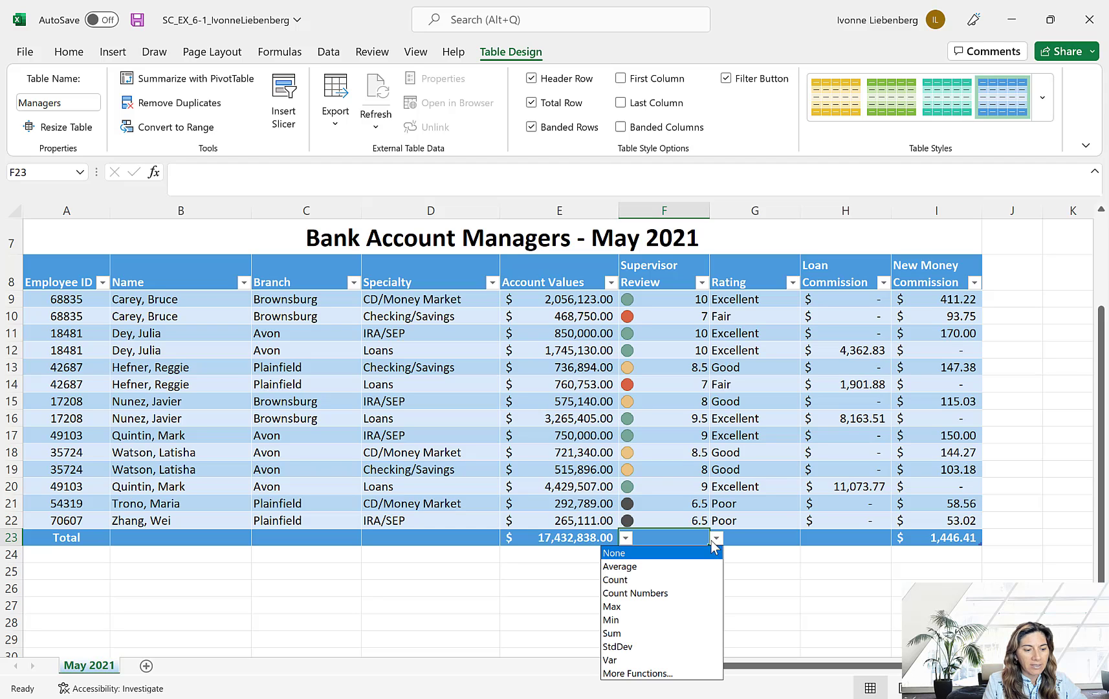
click(662, 566)
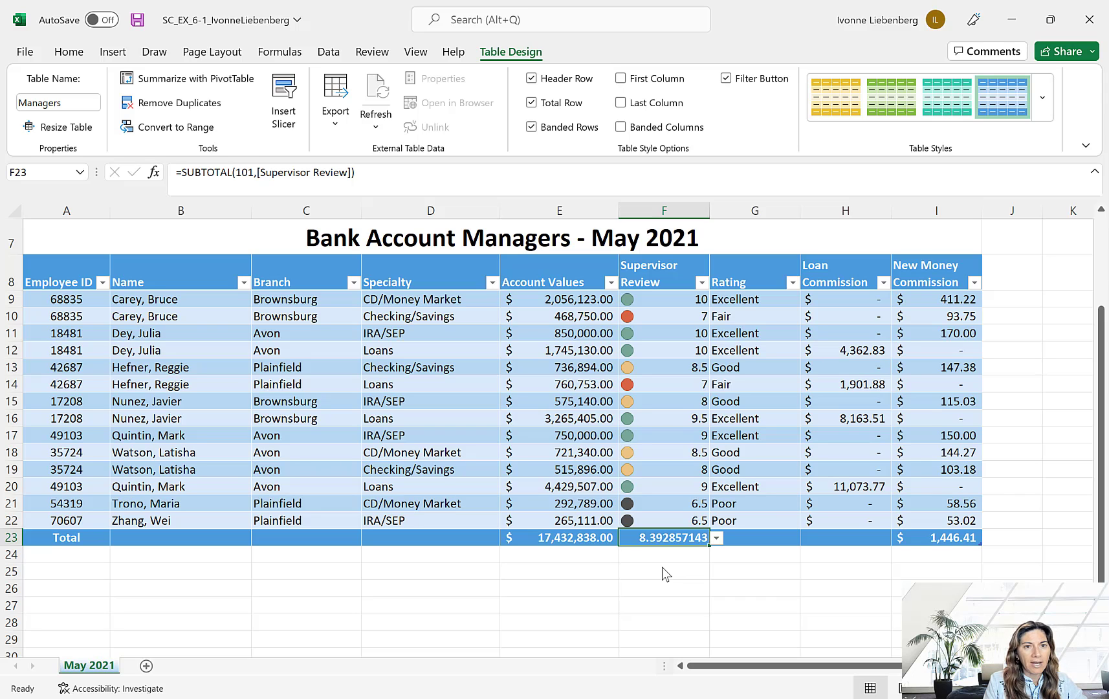
- Reduce the Supervisor Review average in the total row to two decimal places
click(69, 55)
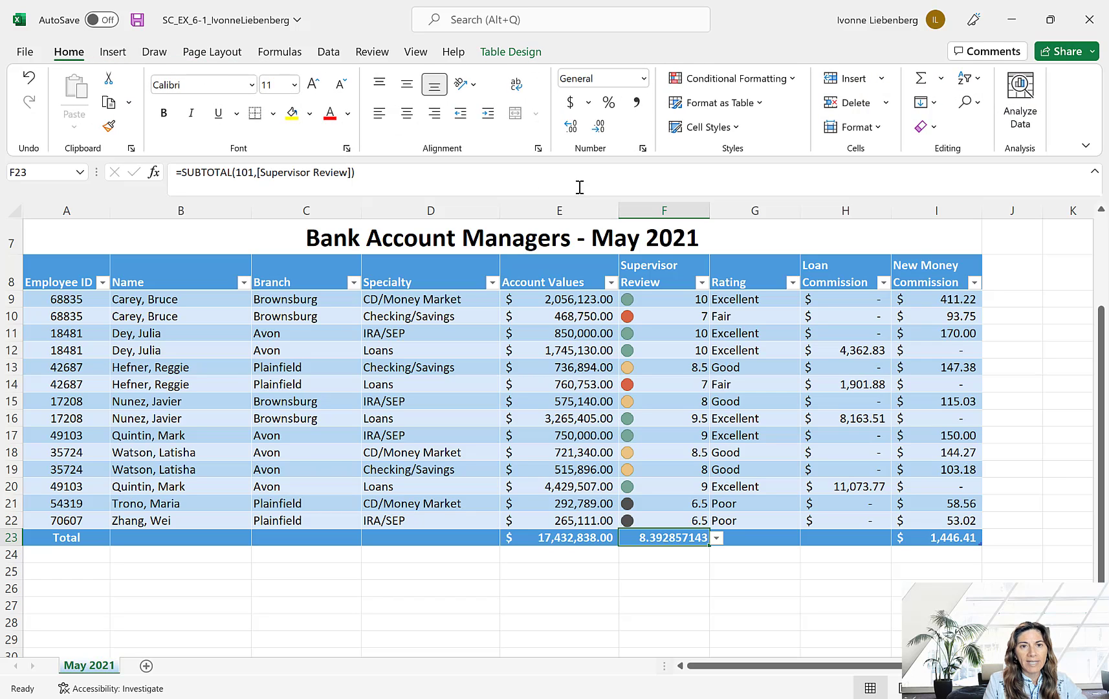
click(600, 128)
click(600, 129)
click(599, 129)
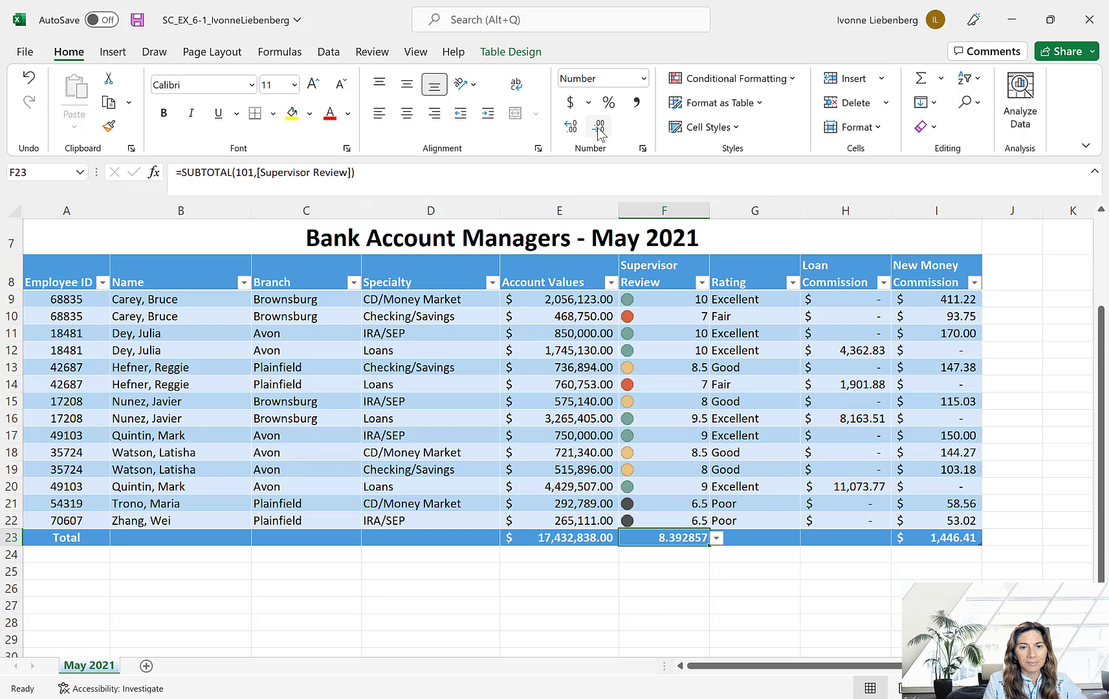
click(599, 129)
click(599, 129)
click(599, 129)
click(599, 129)
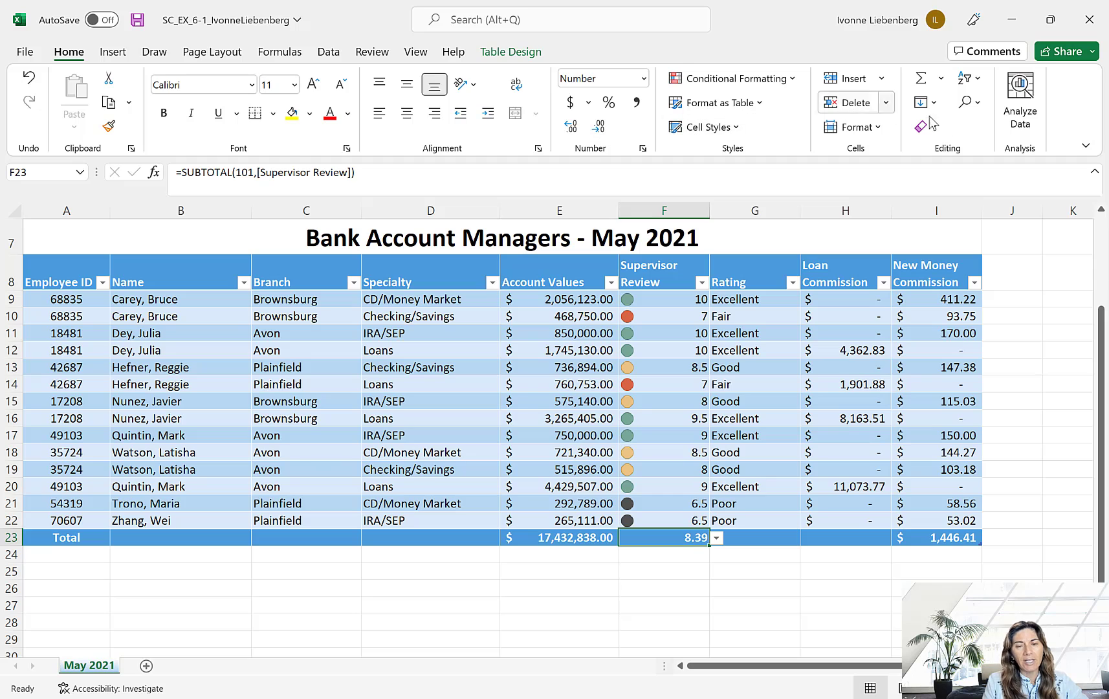
- Show the Sum of the Loan Commission column in the total row and save the workbook
click(869, 535)
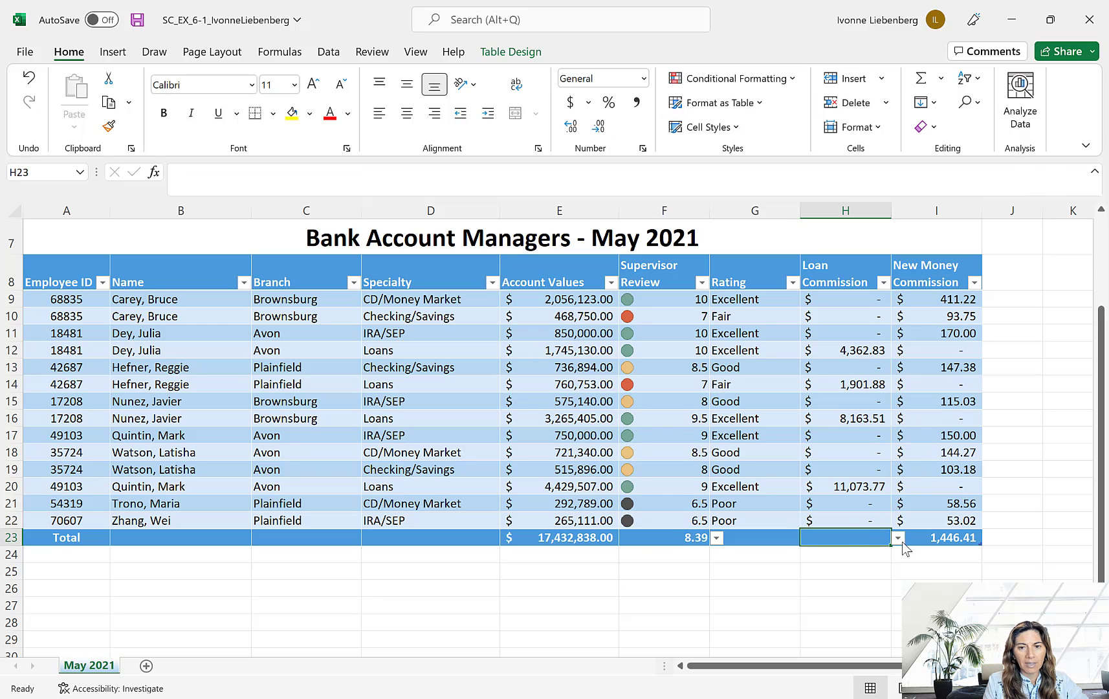
click(899, 539)
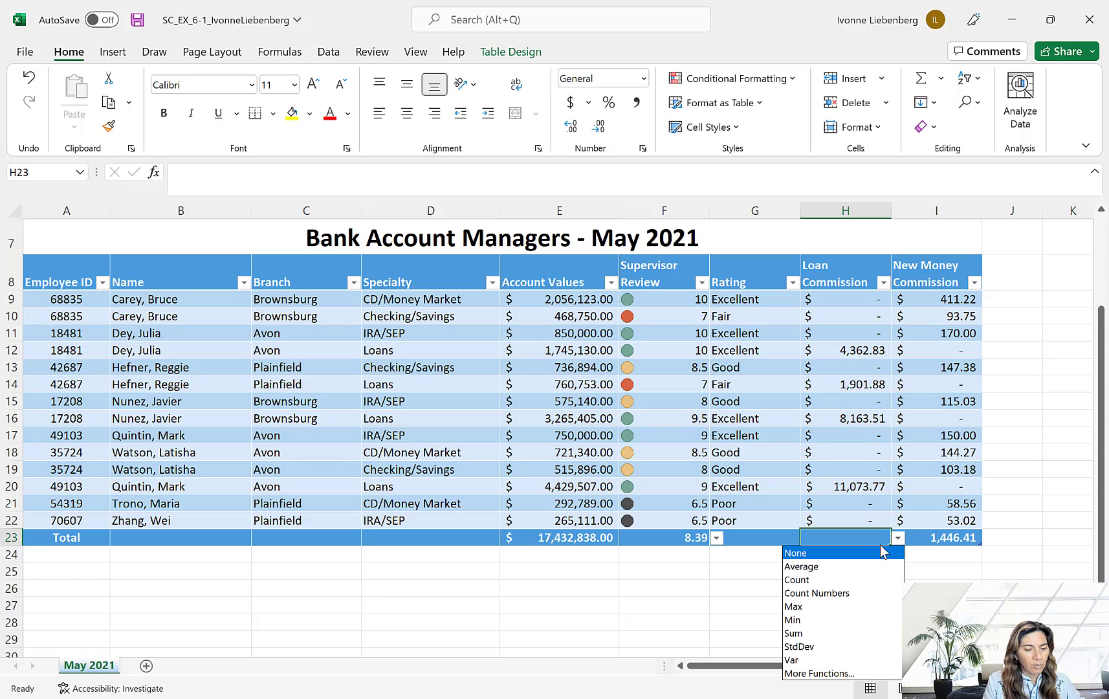
click(805, 633)
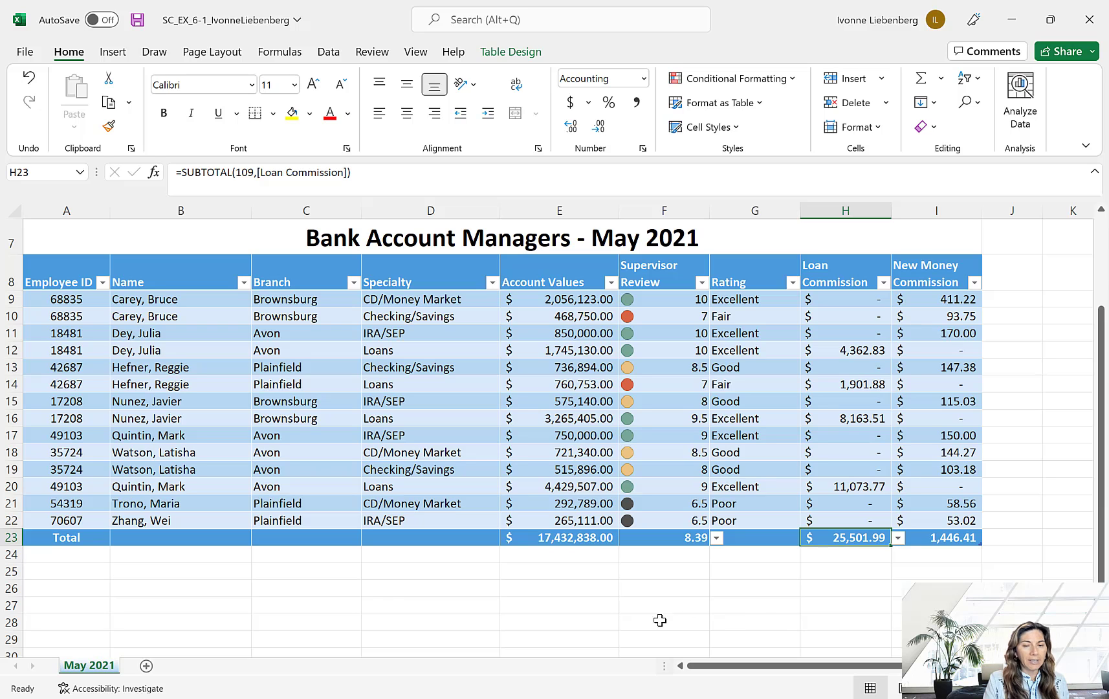
click(387, 603)
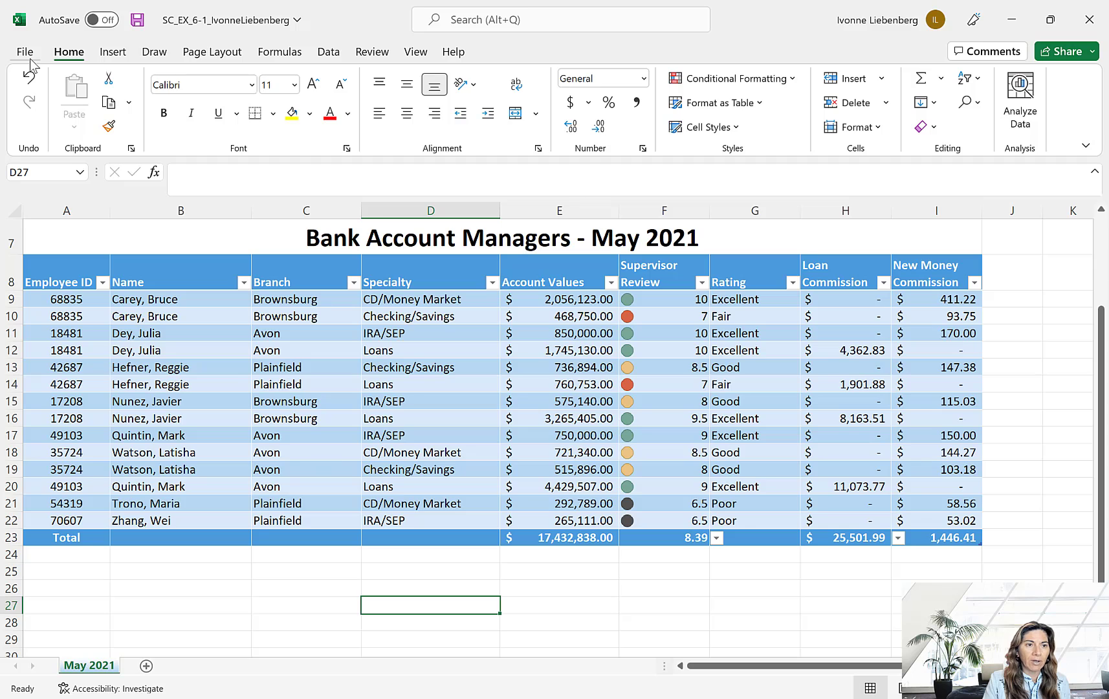
key(ctrl+s)
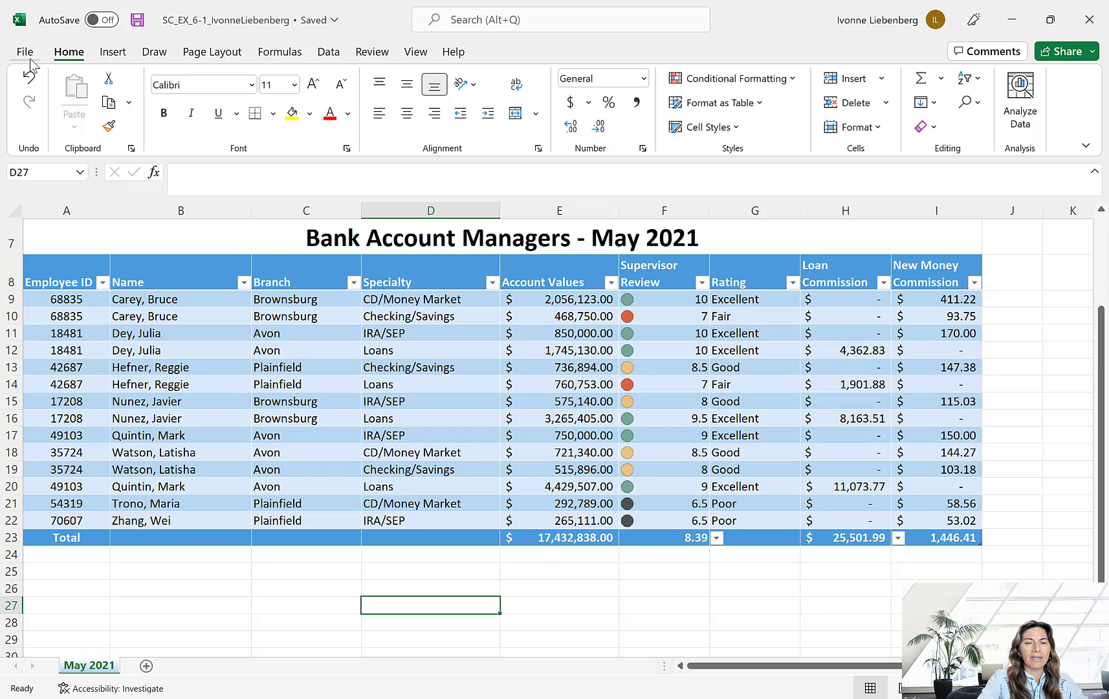